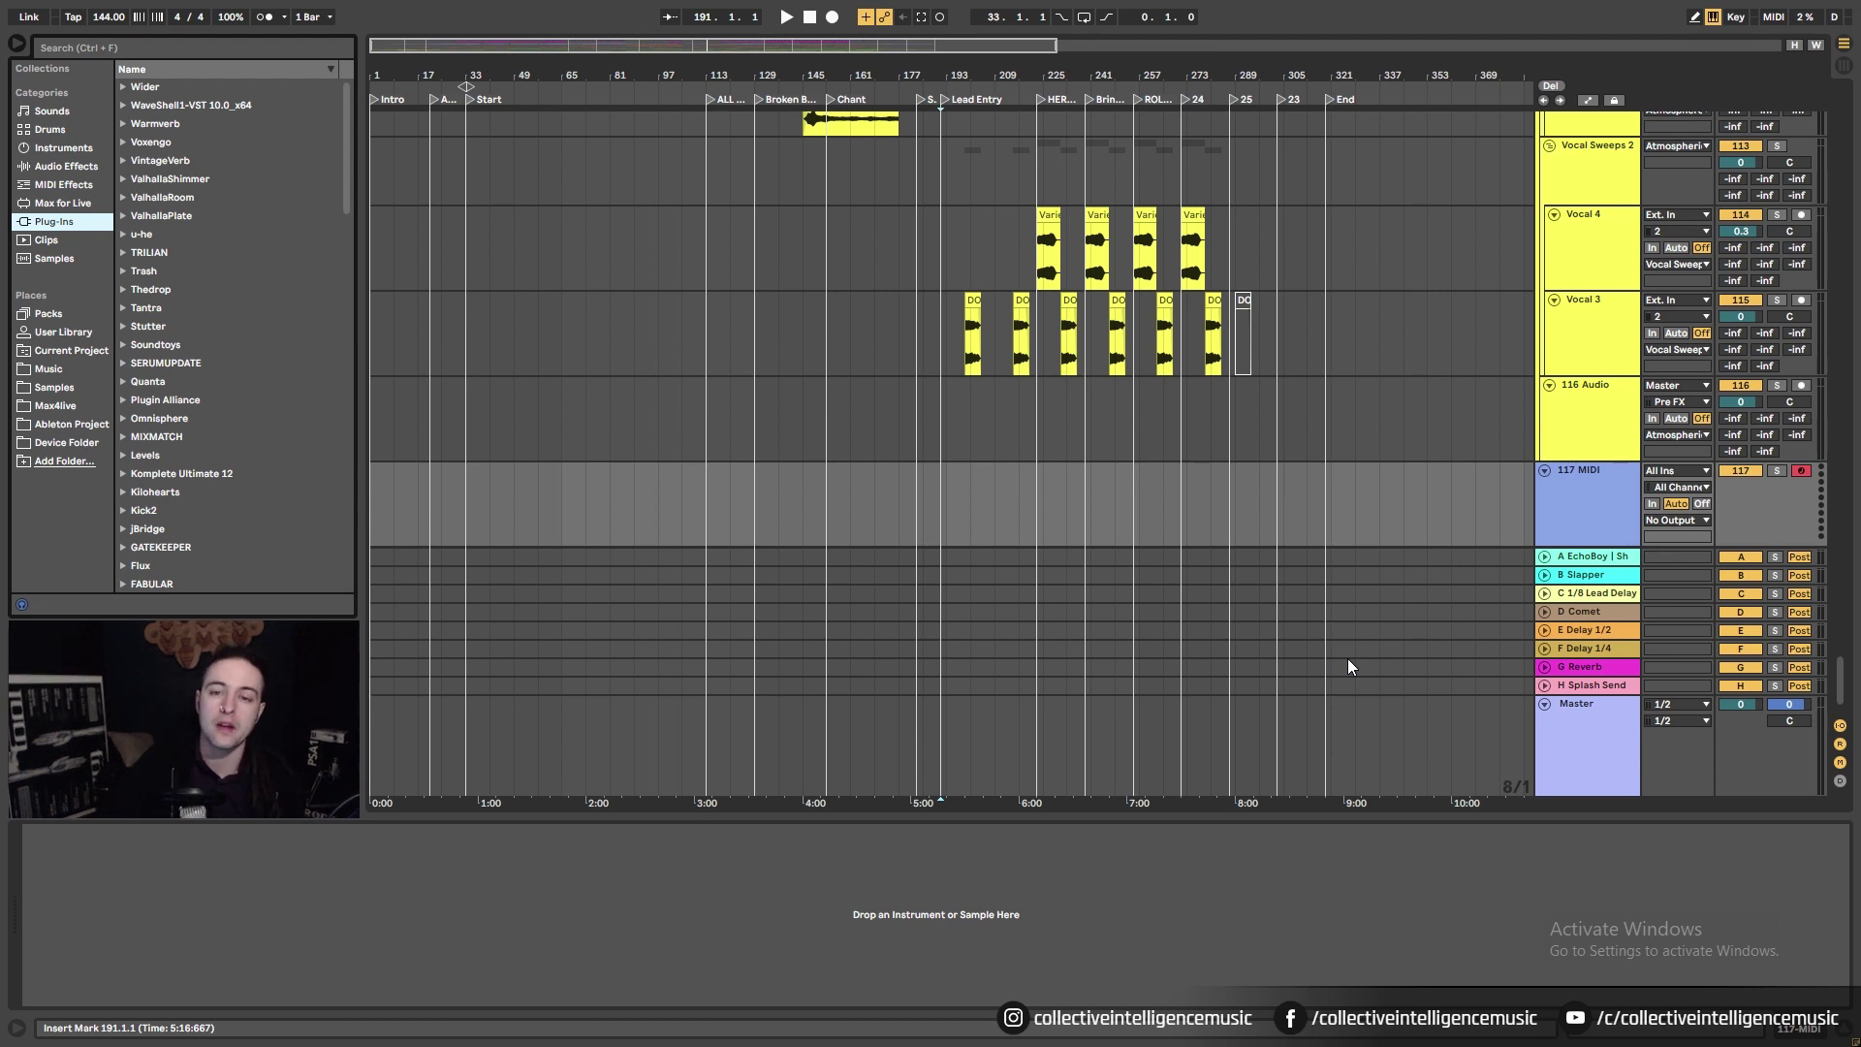
- Browse the built-in instruments and audio effects categories in the browser, ending on the instruments list
click(60, 148)
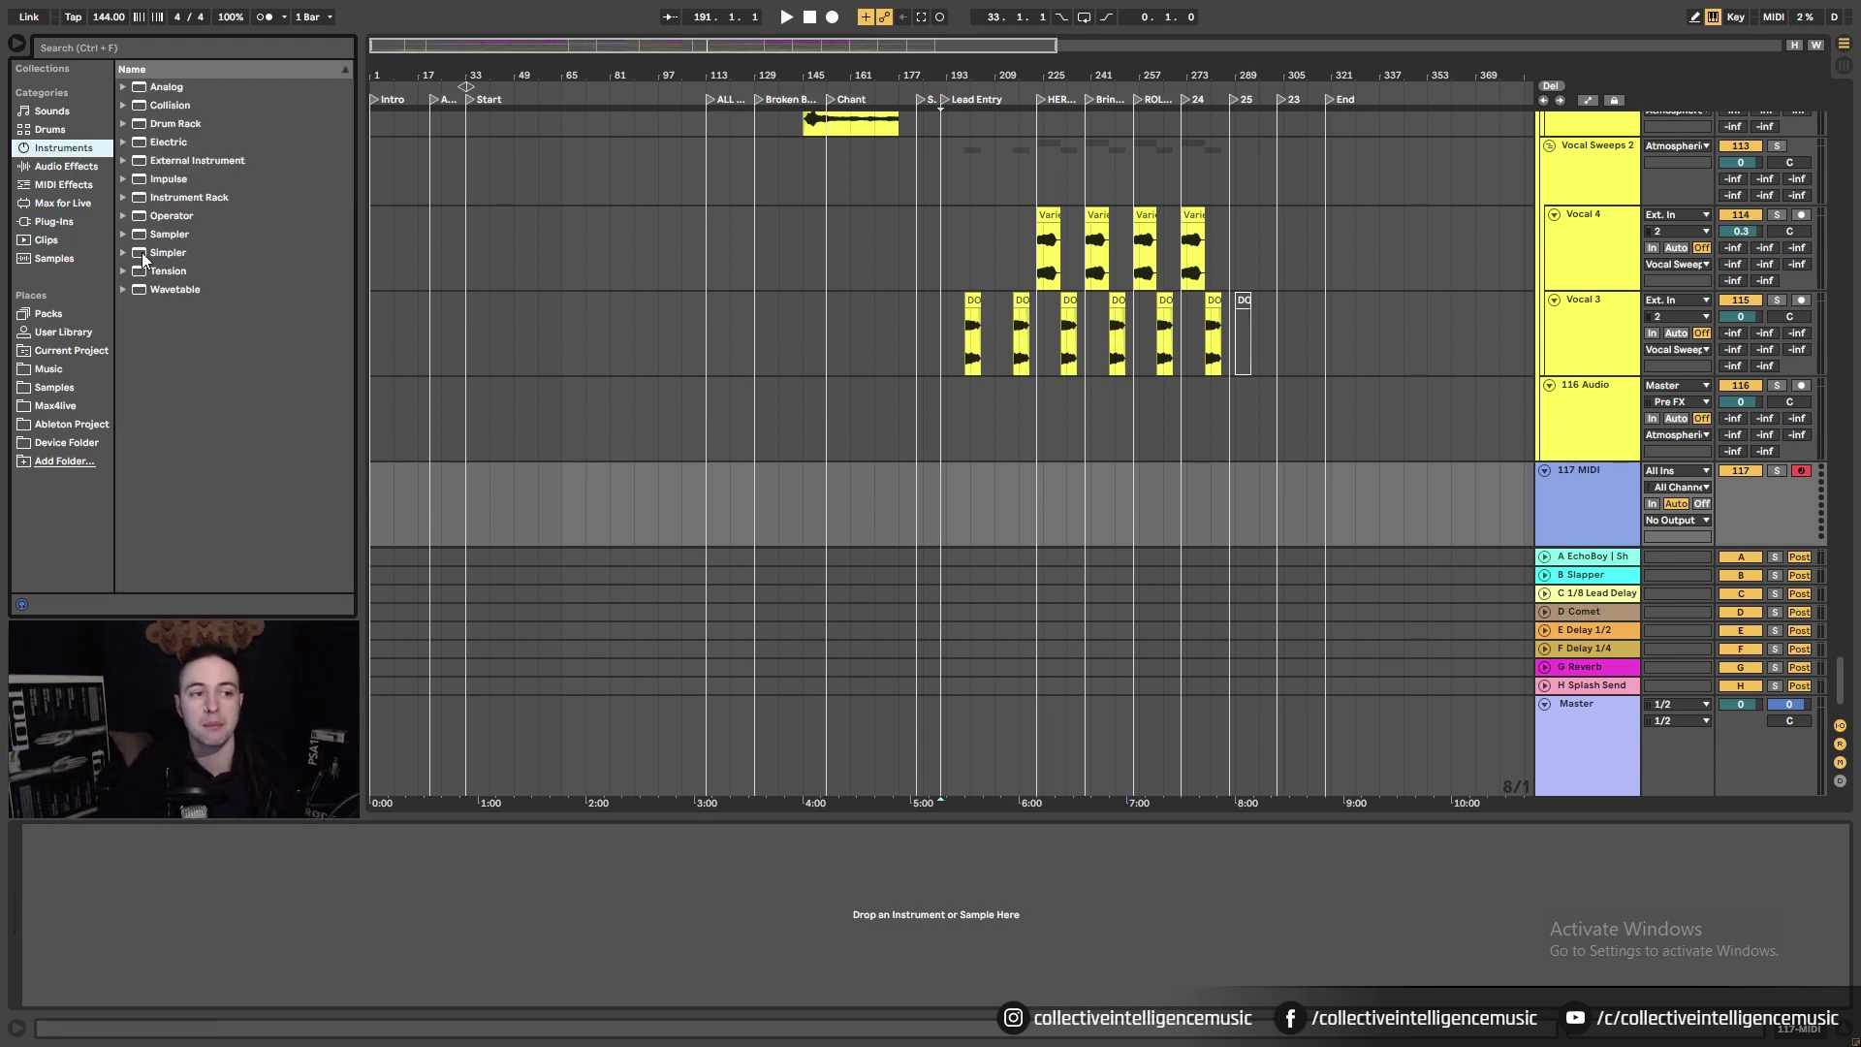
click(60, 165)
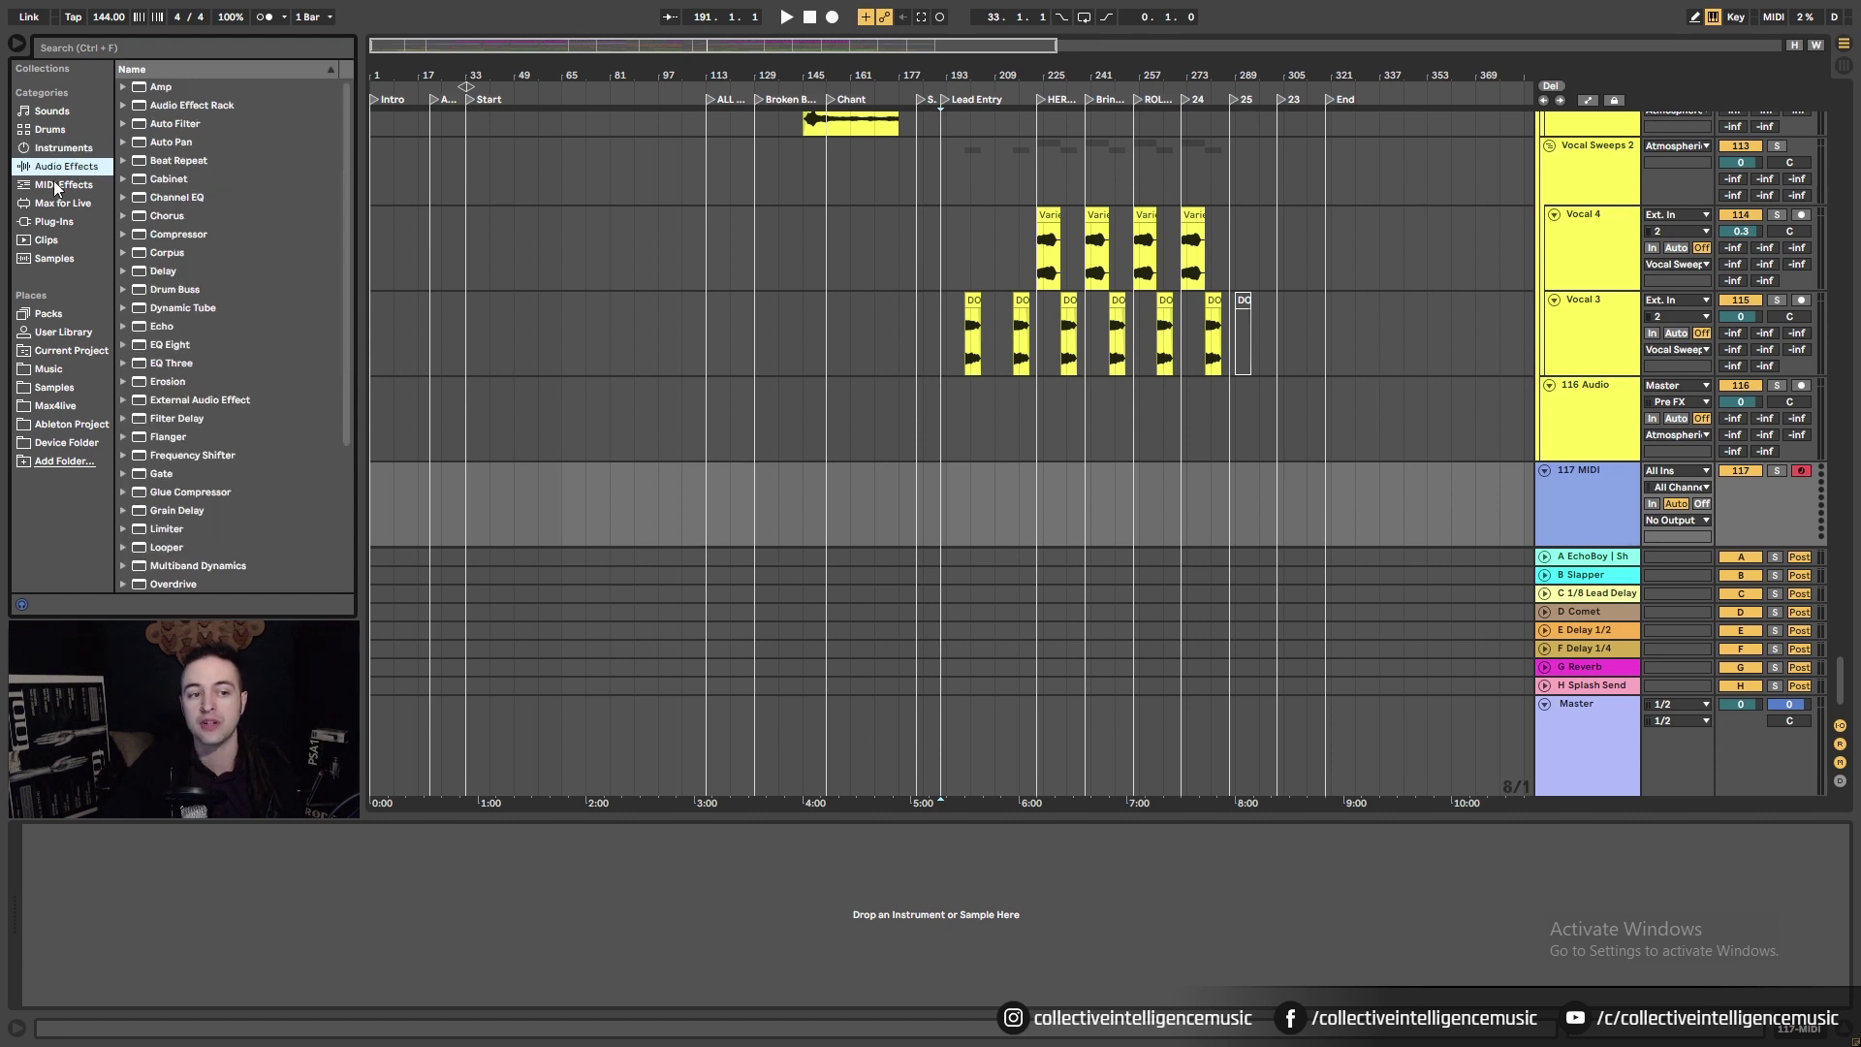
click(60, 149)
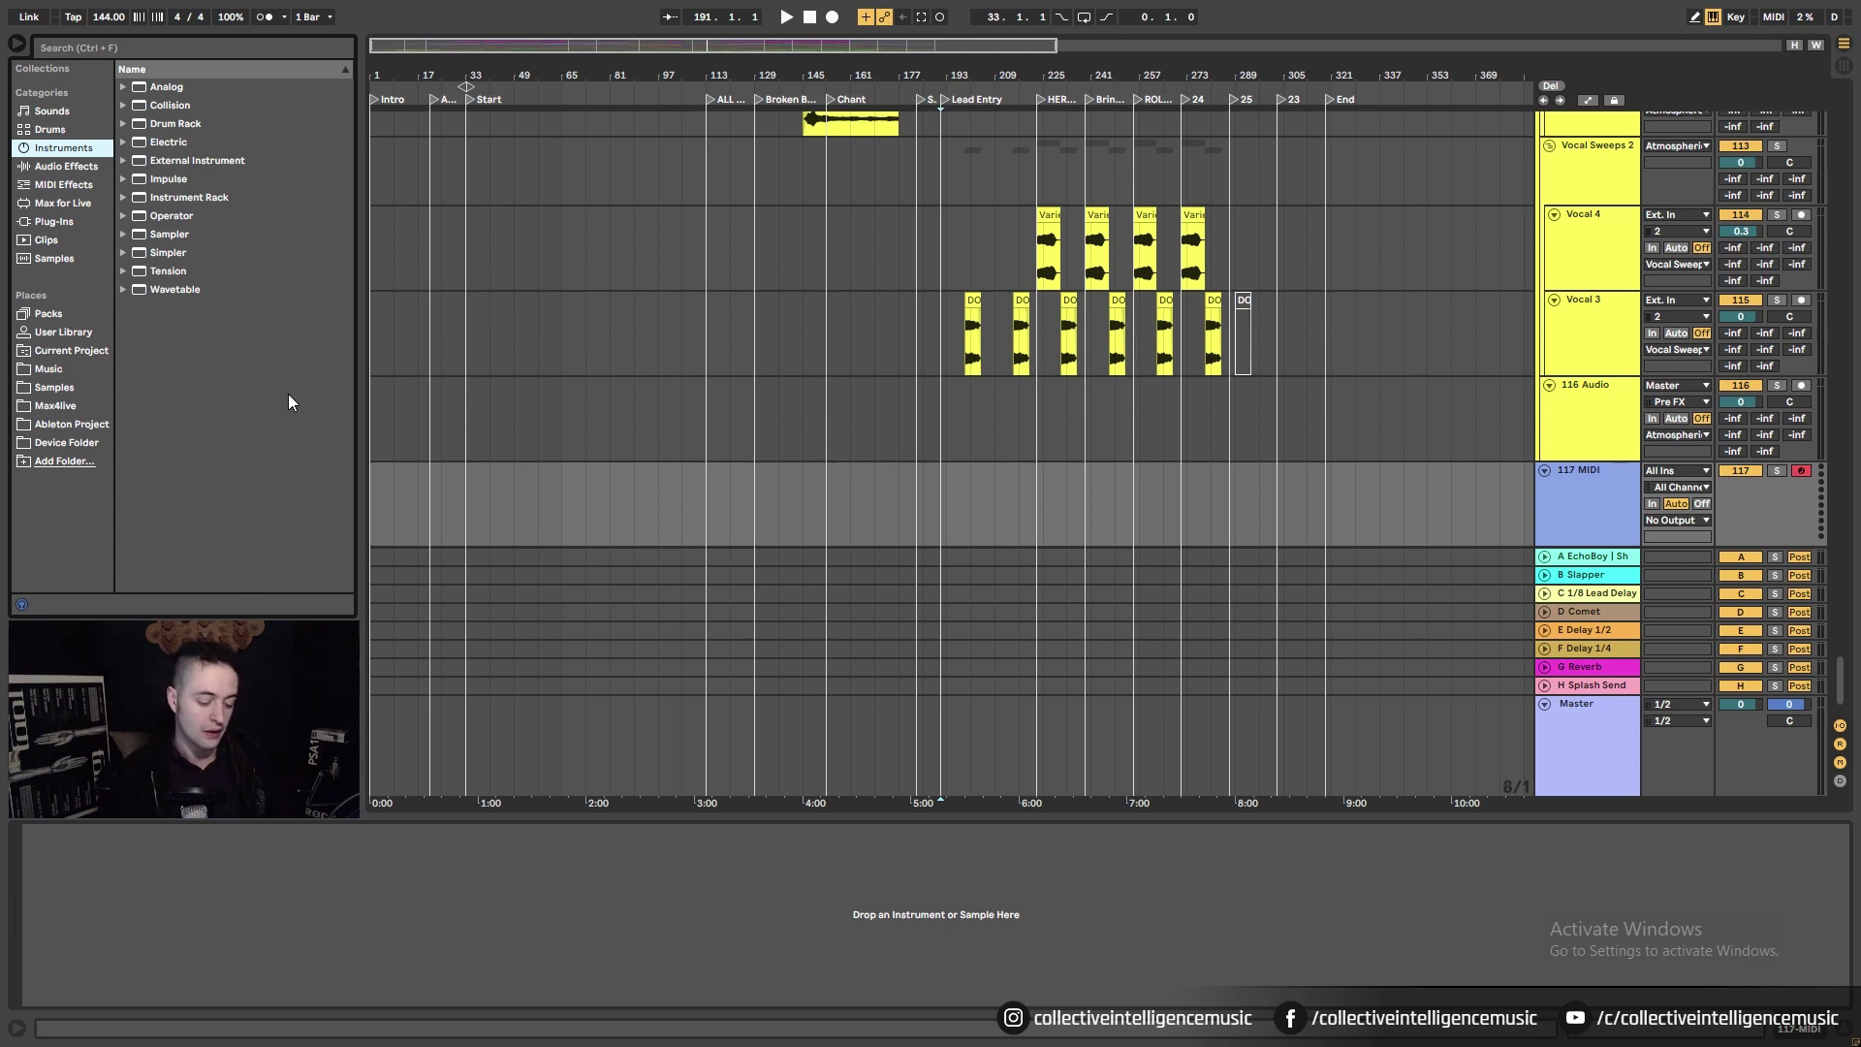
- Switch to Chrome and look over the top 10 free VST plugin articles on vstbuzz.com and productionmusiclive.com
key(alt+Tab)
key(alt+Tab)
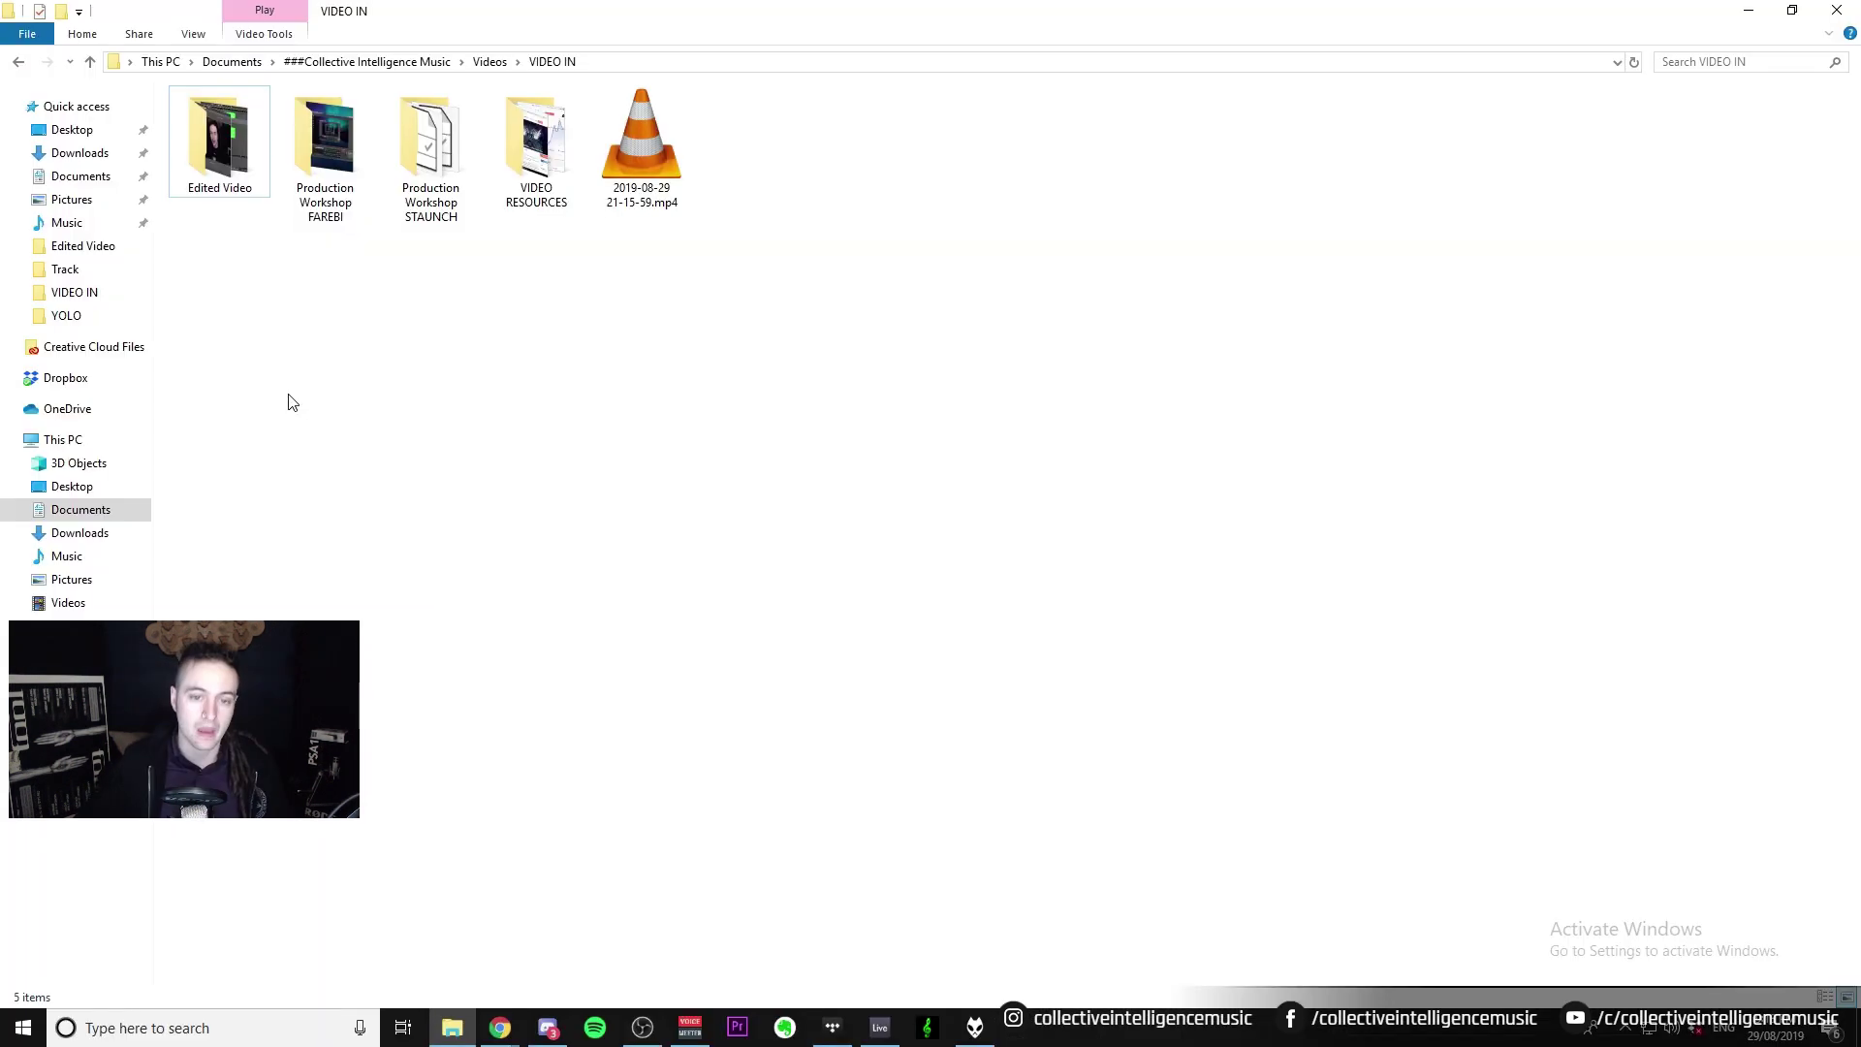
mouse_move(499, 1028)
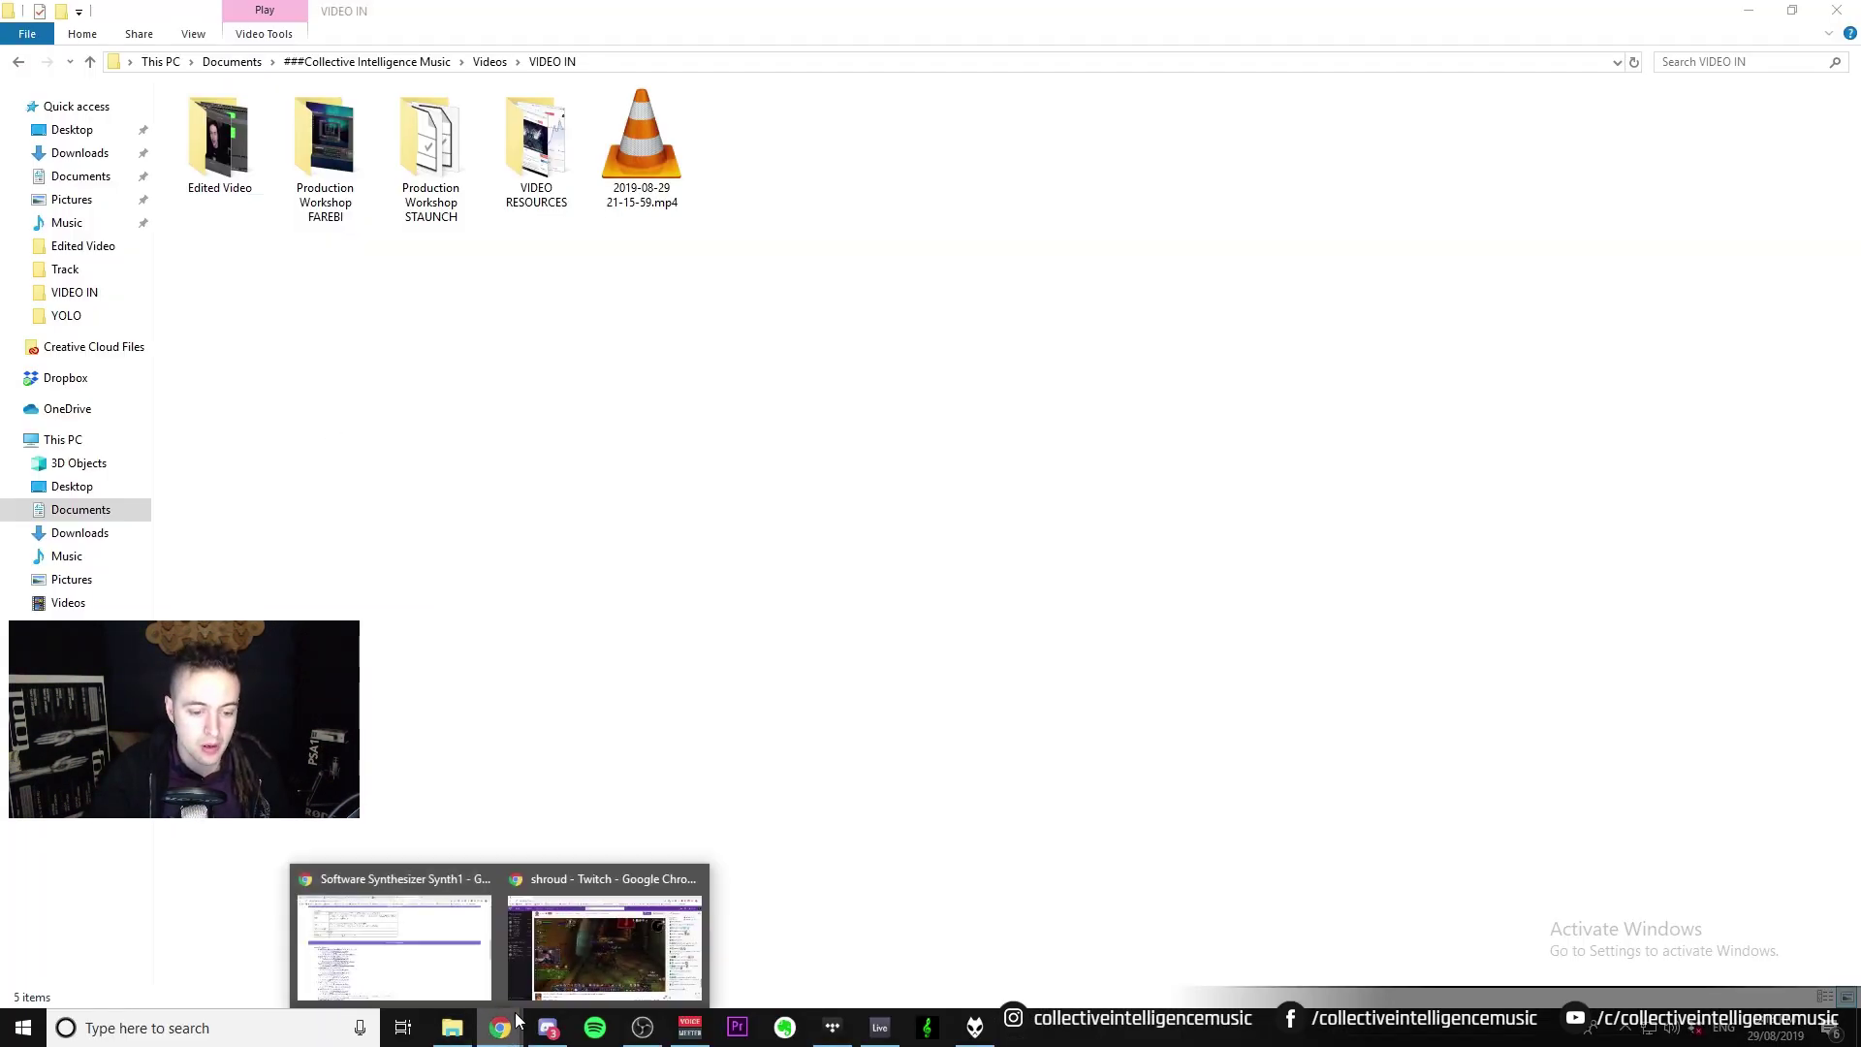
click(427, 955)
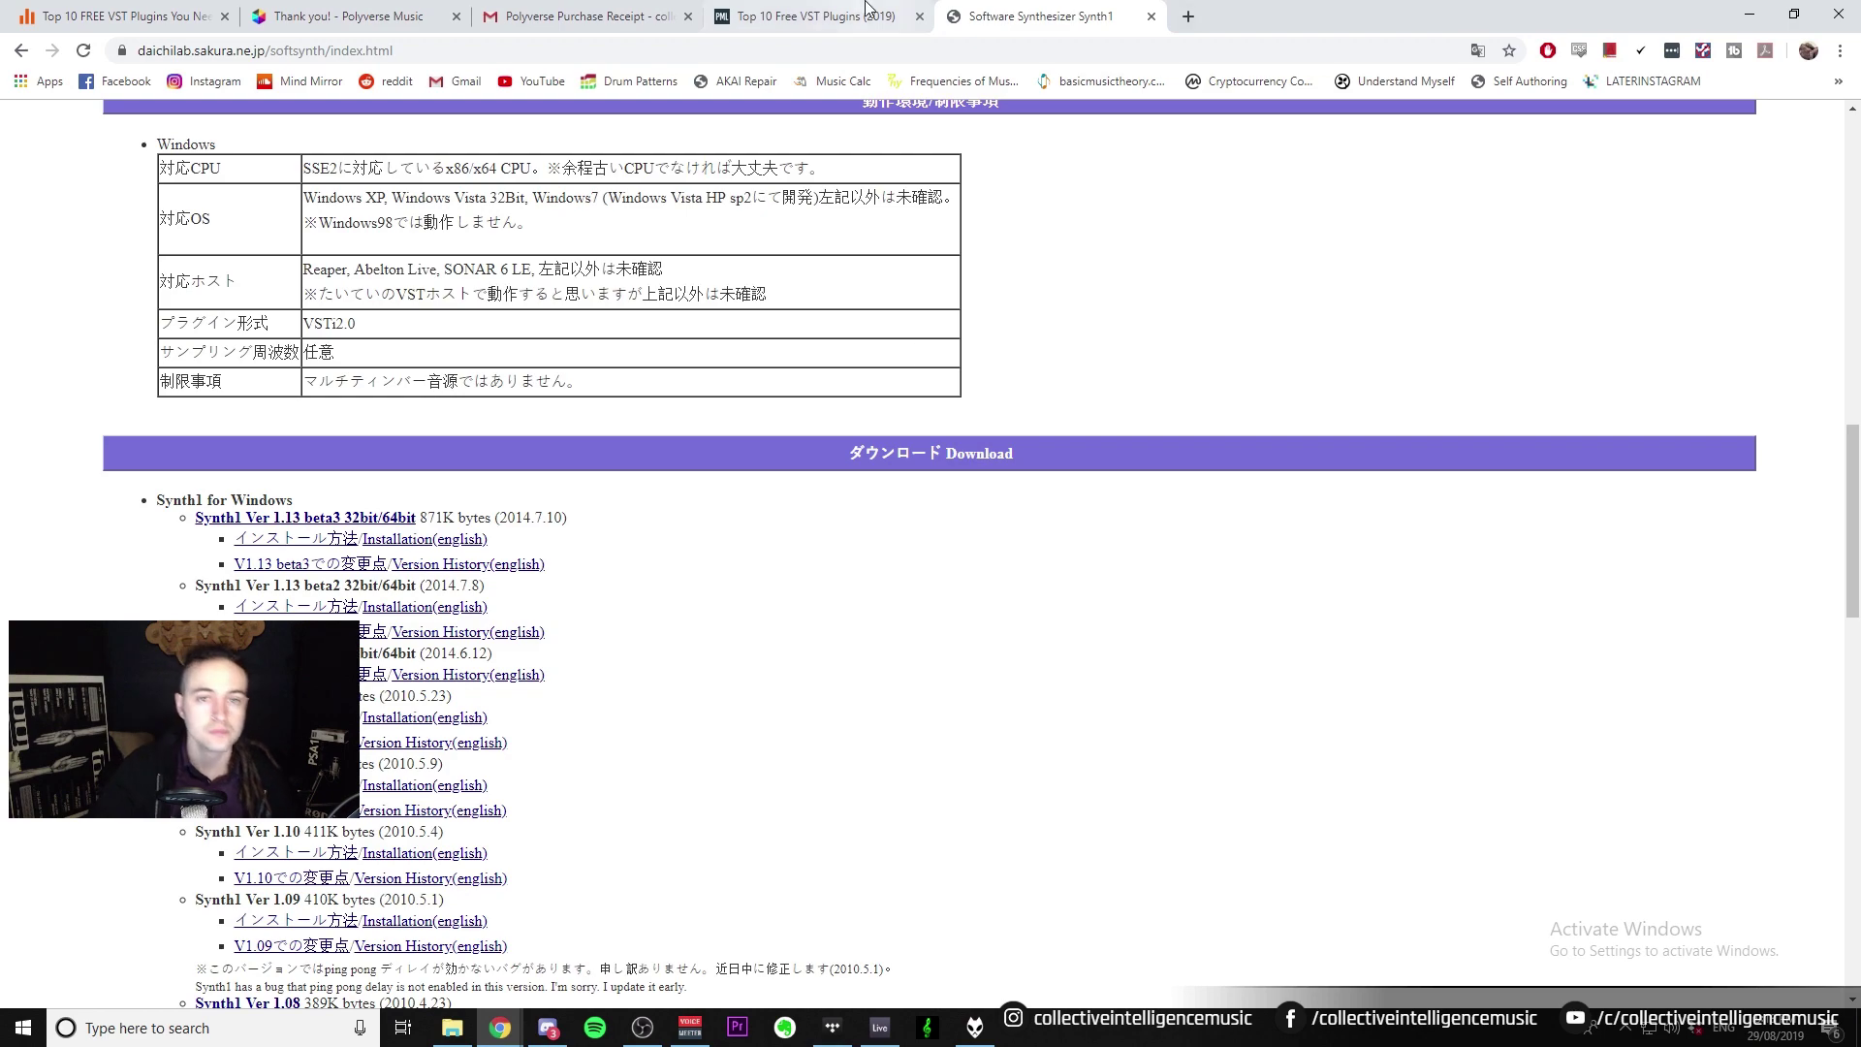
click(126, 16)
scroll(819, 285, up, 10)
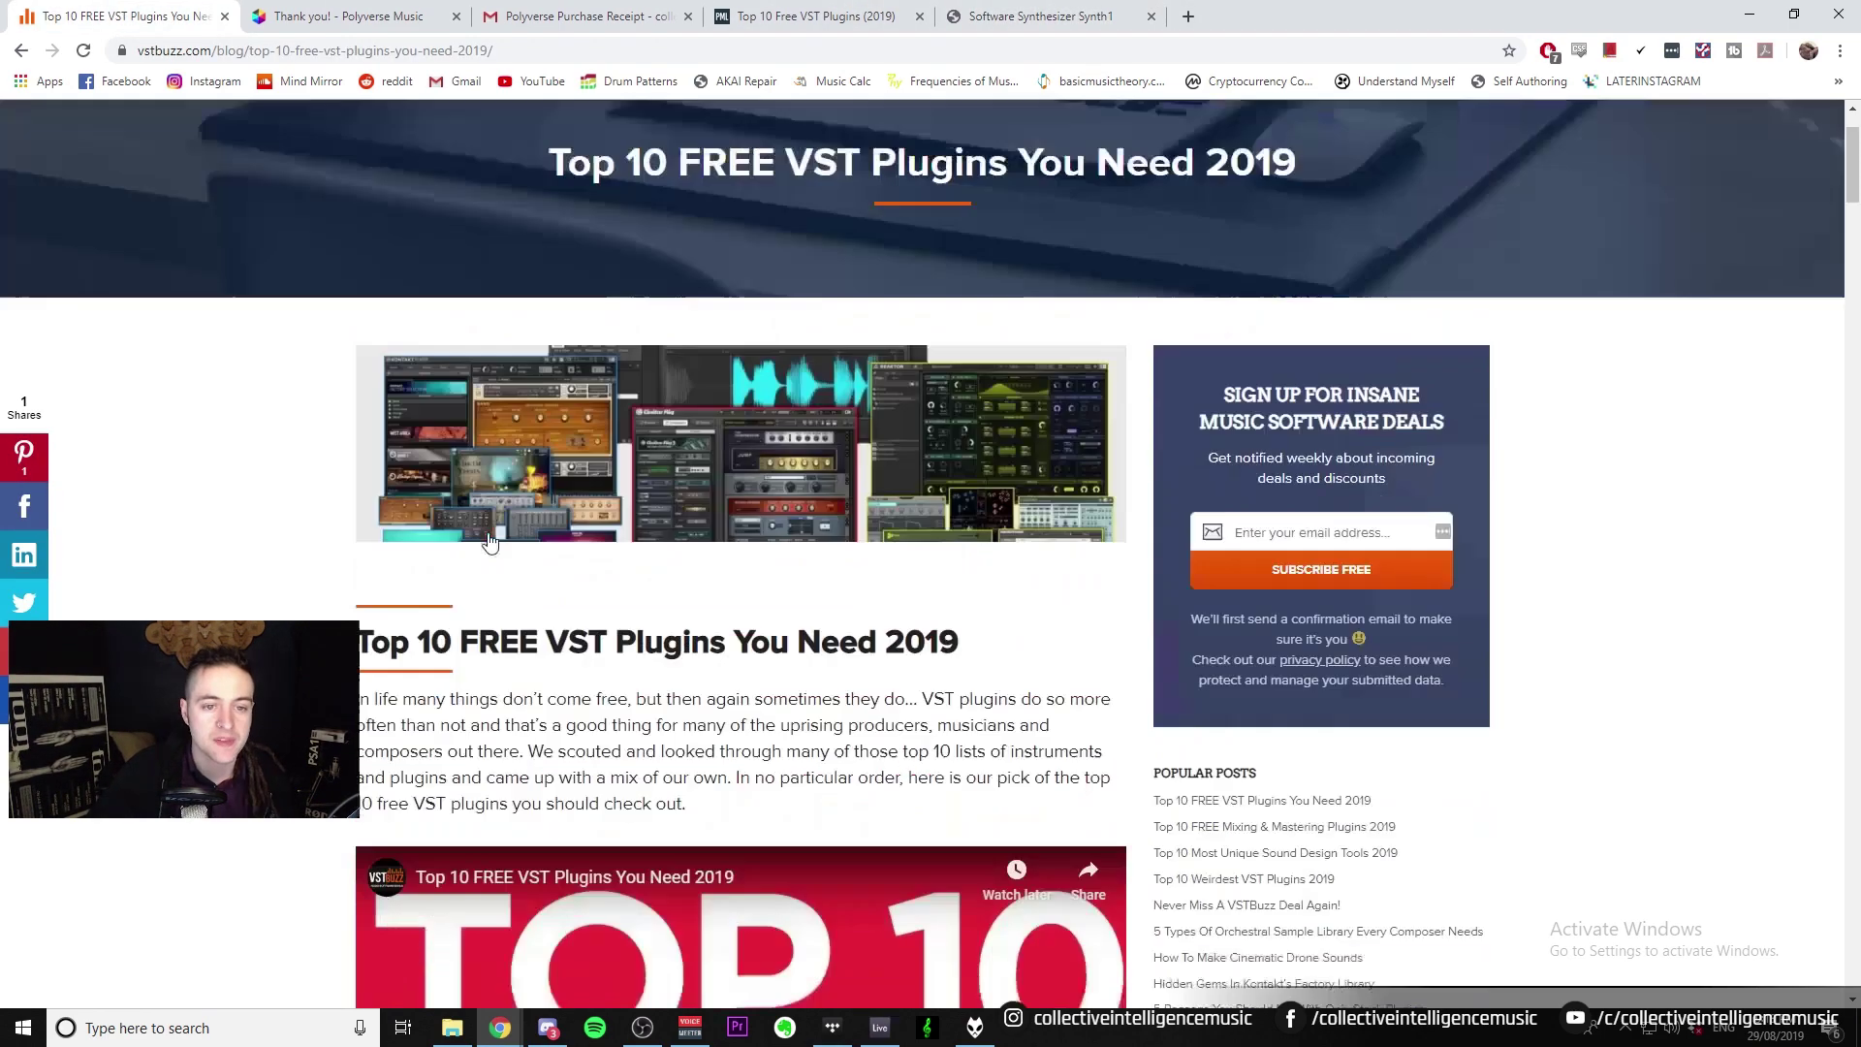
click(804, 17)
scroll(736, 543, down, 15)
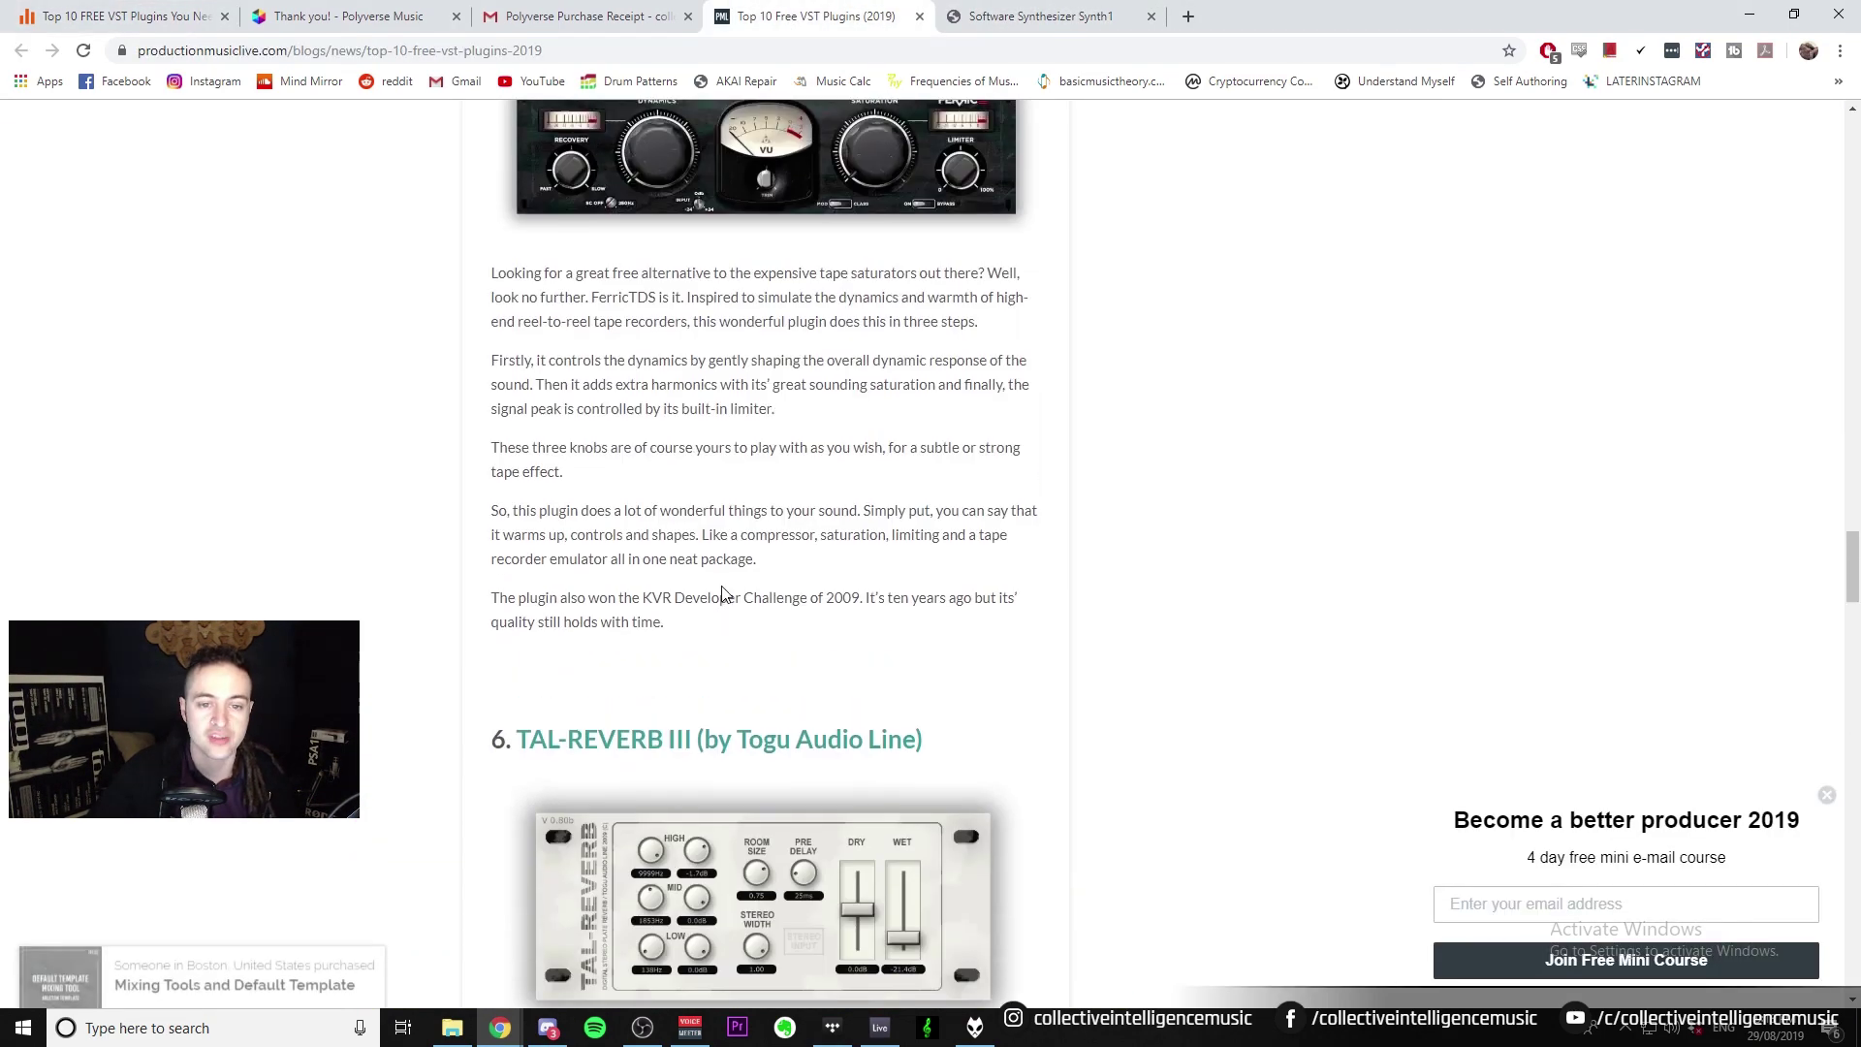
scroll(735, 583, up, 20)
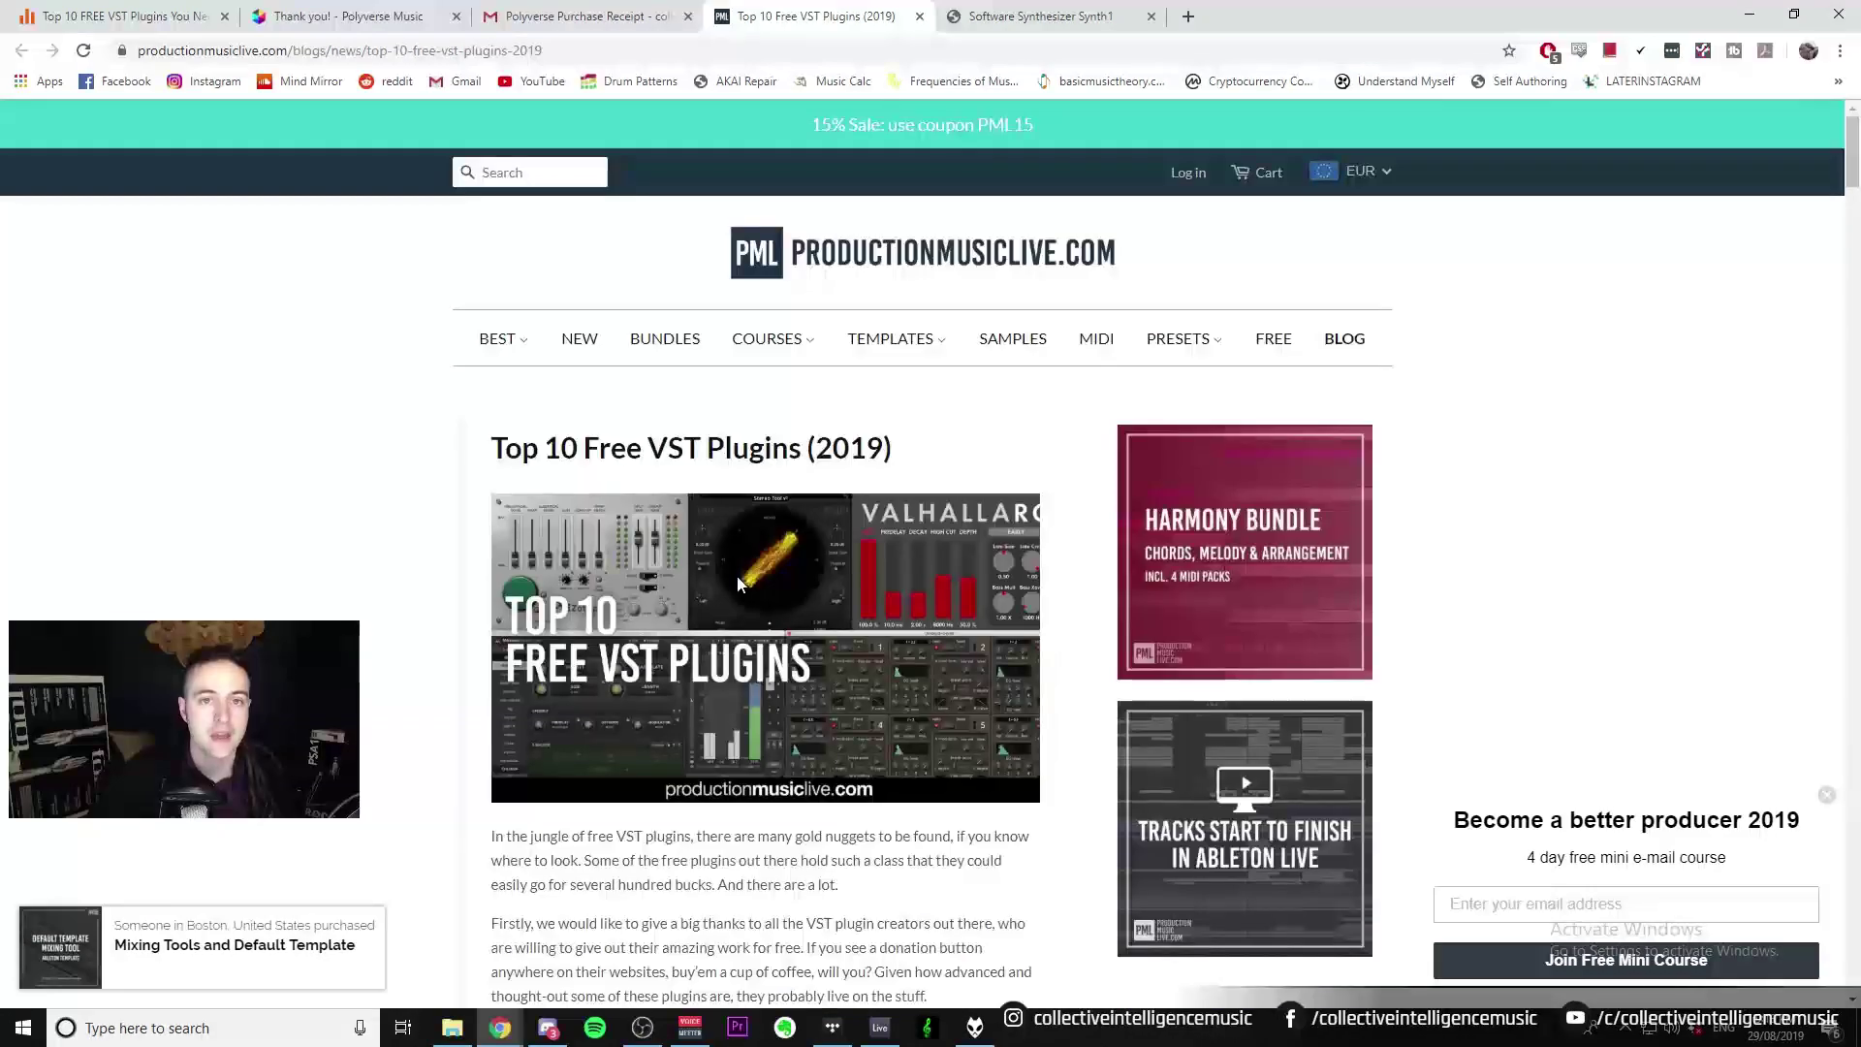
drag(489, 475, 819, 456)
click(299, 446)
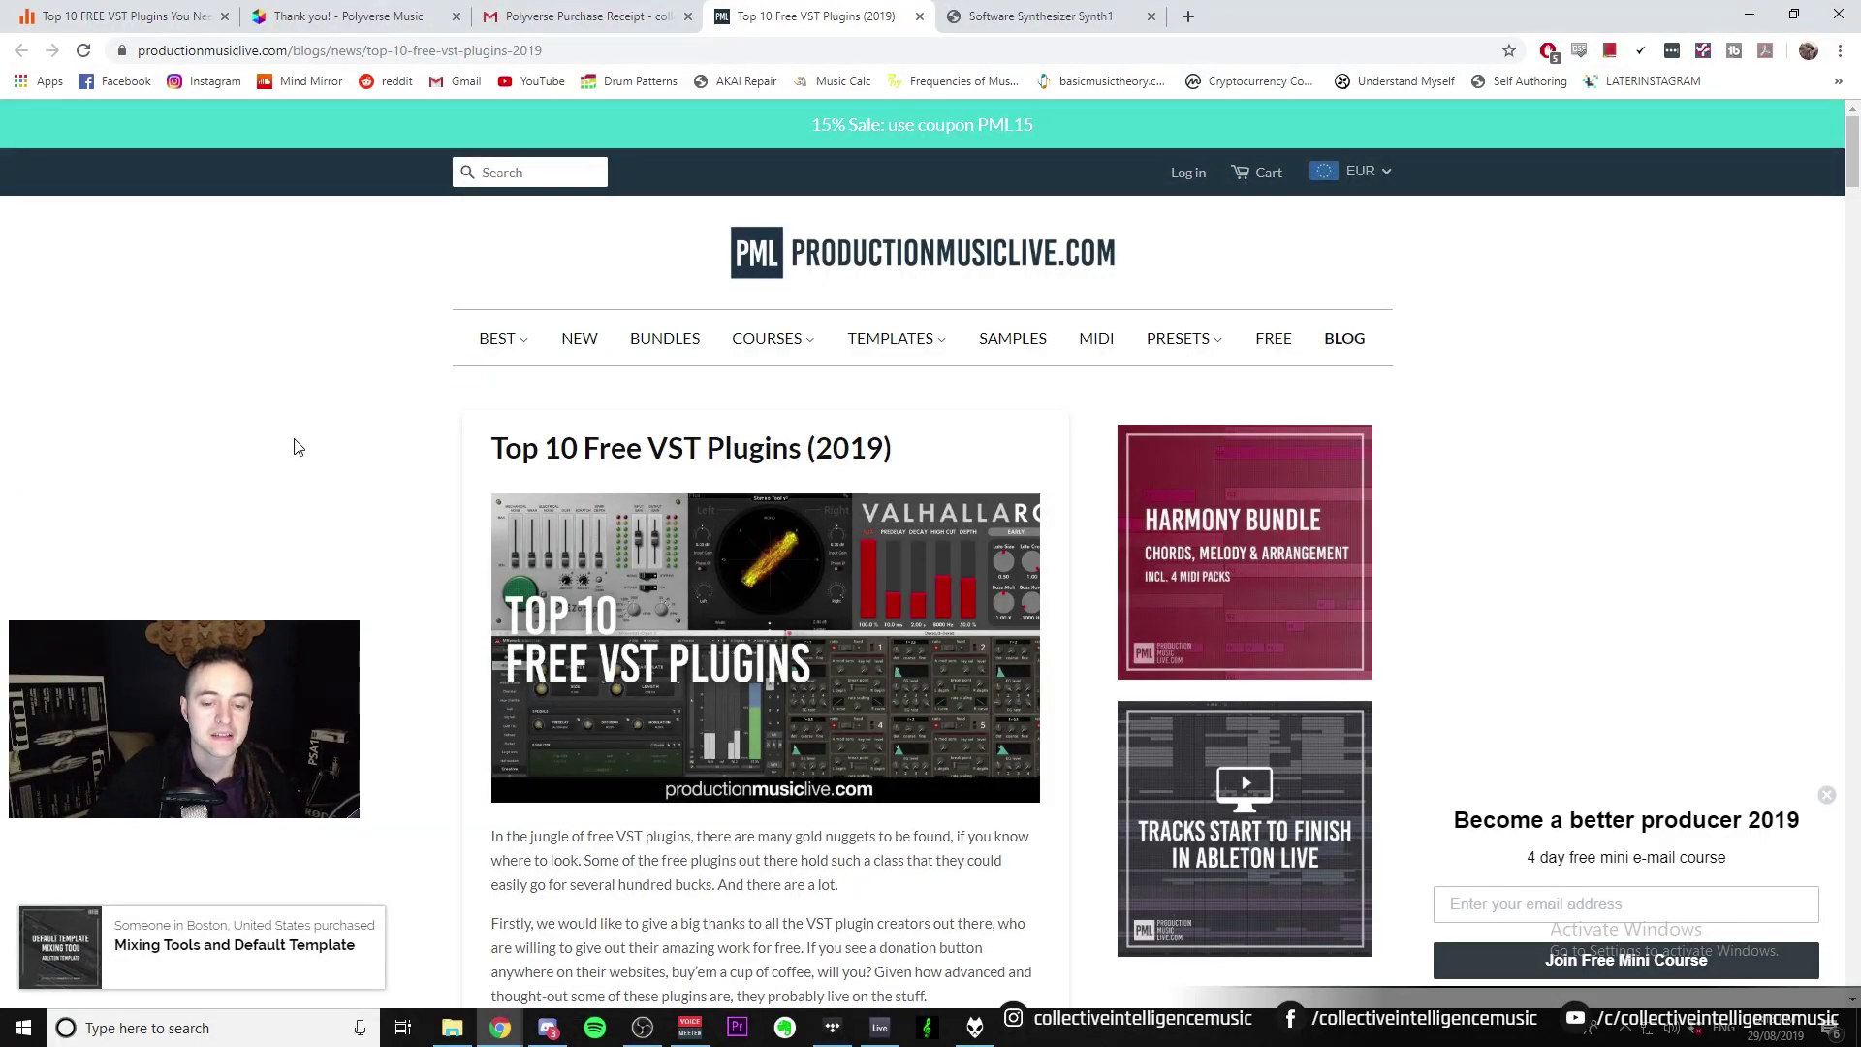
- Read through the productionmusiclive.com free plugin list from Dexed down to the Synth1 entry
scroll(538, 417, down, 5)
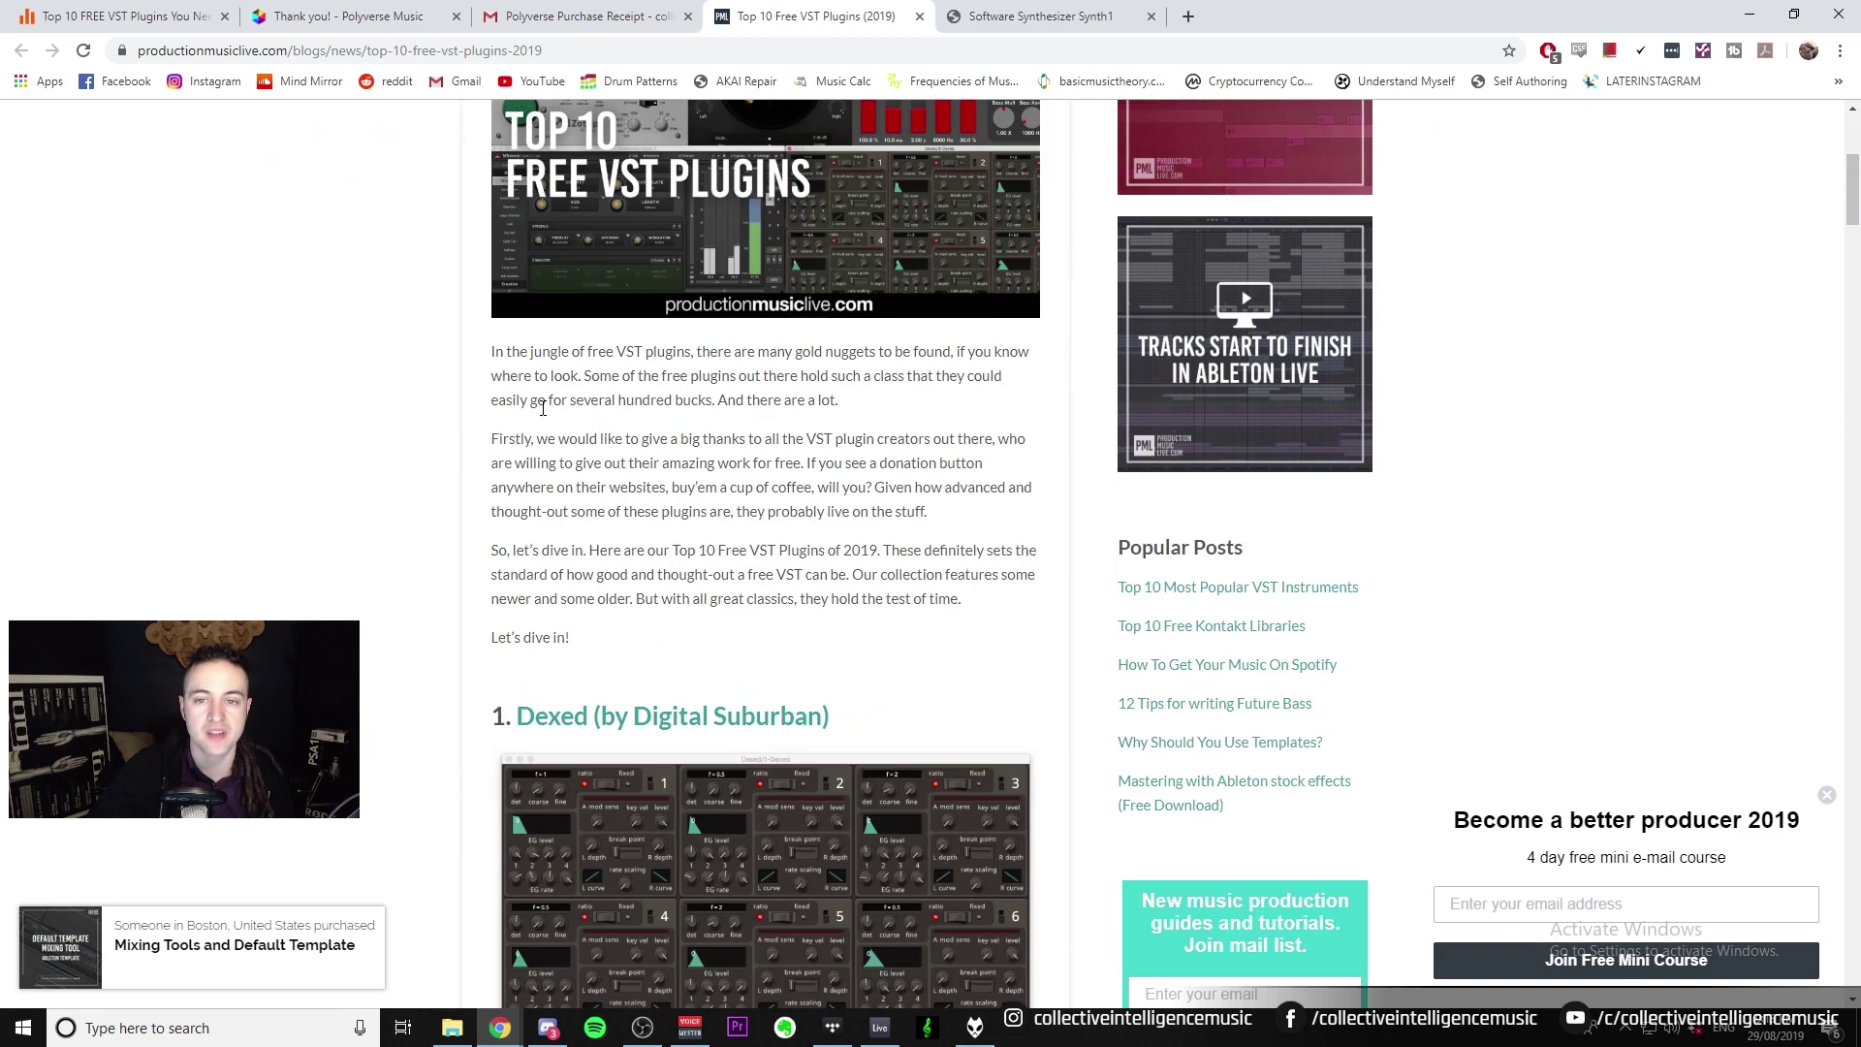
scroll(541, 409, down, 4)
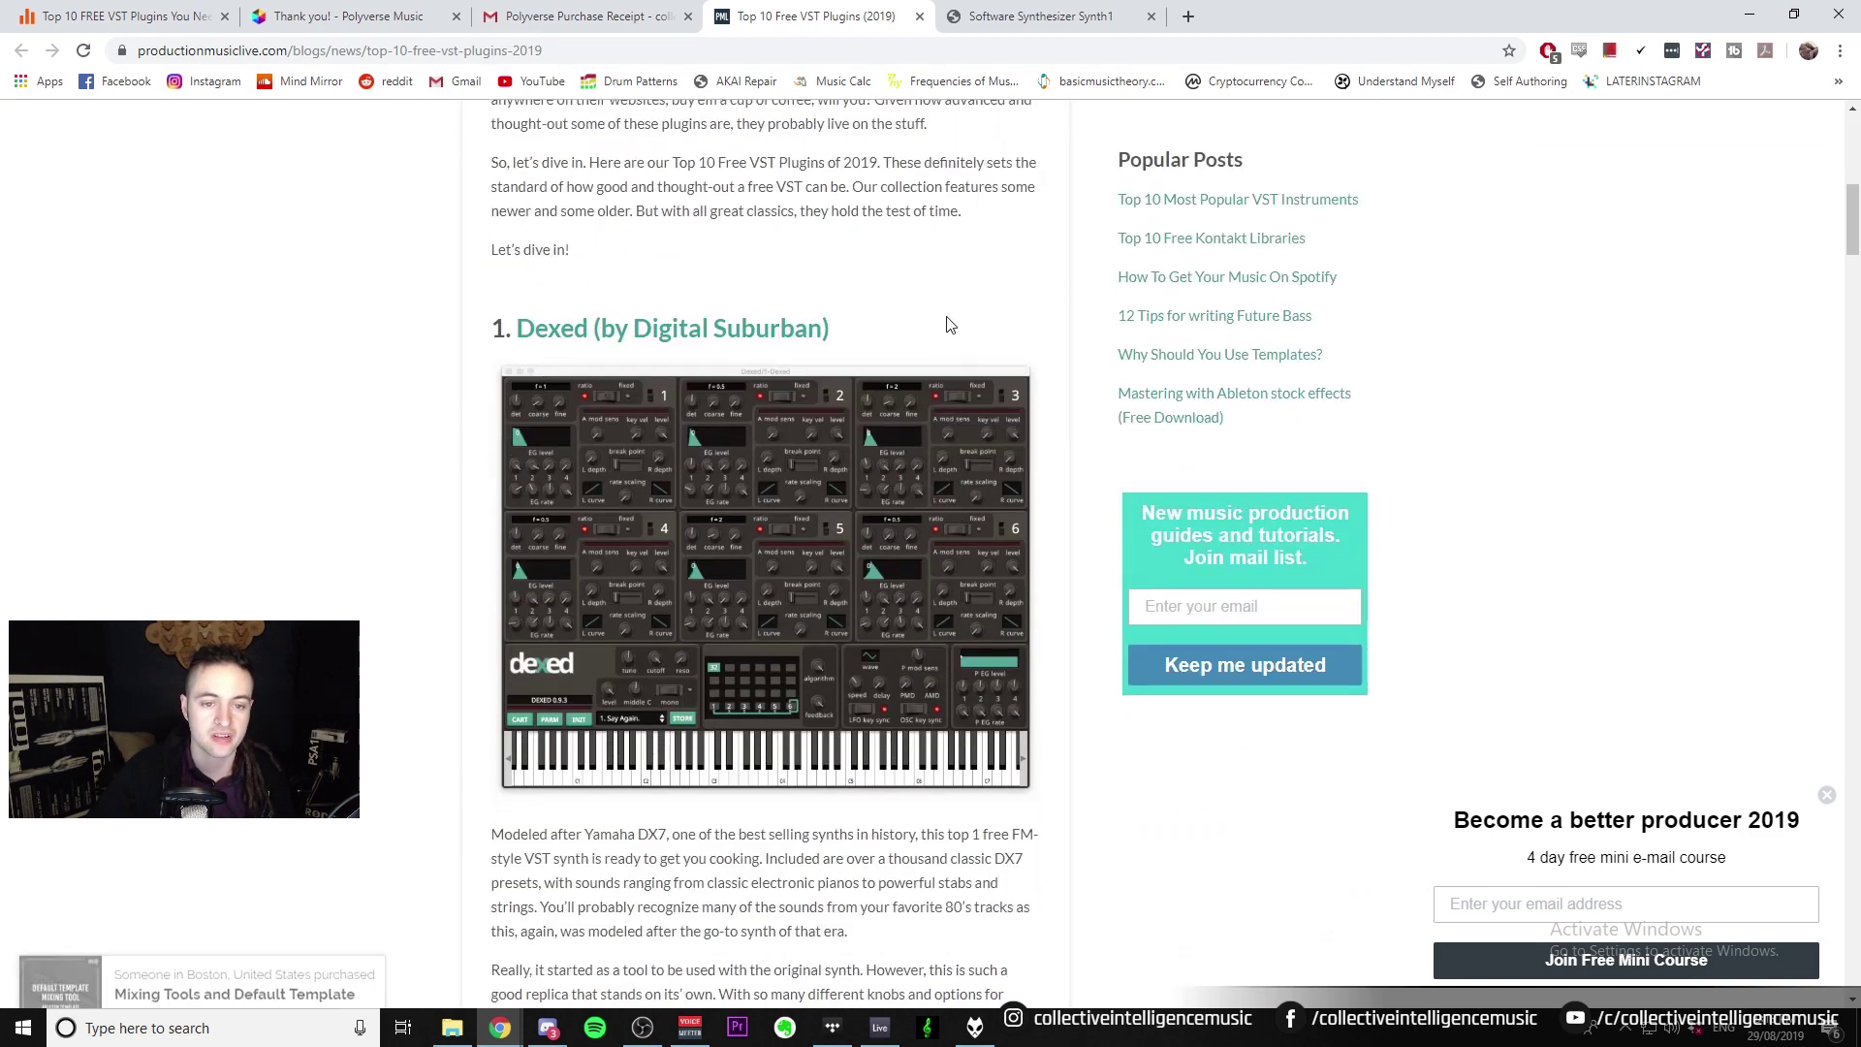
scroll(528, 609, down, 20)
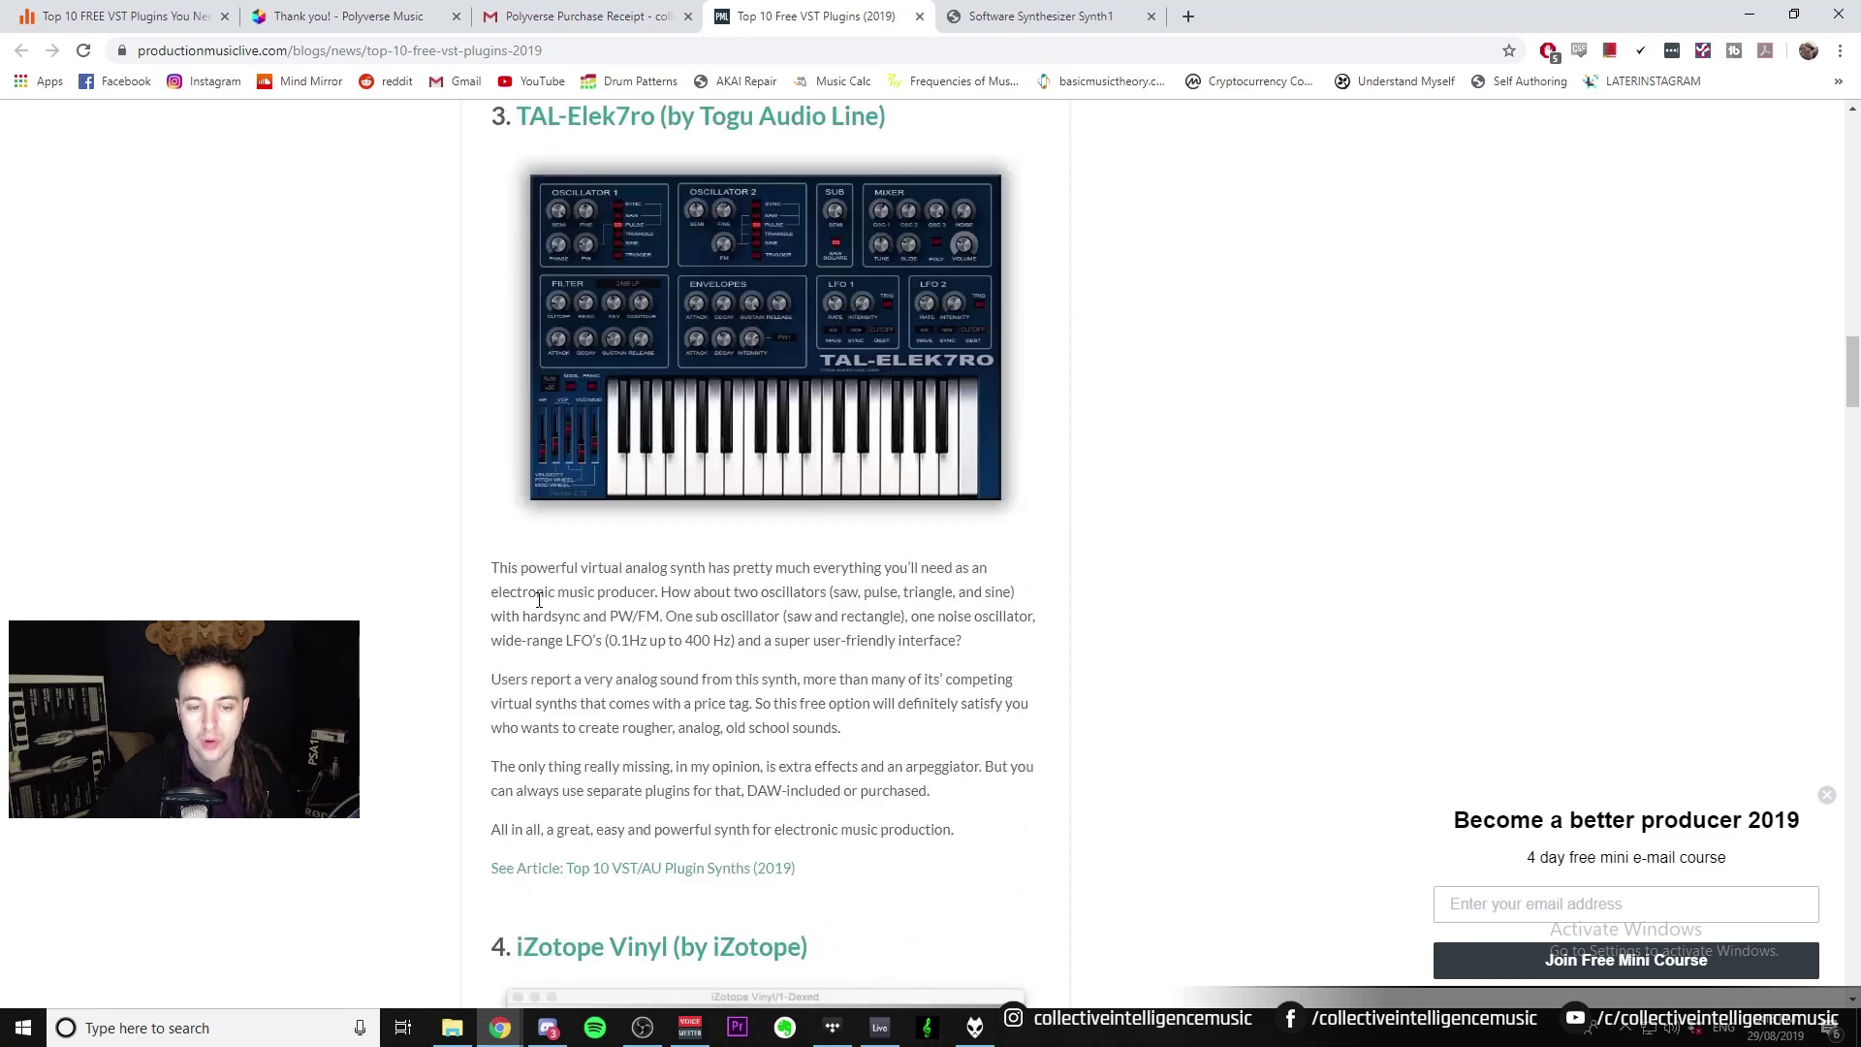
scroll(539, 597, up, 20)
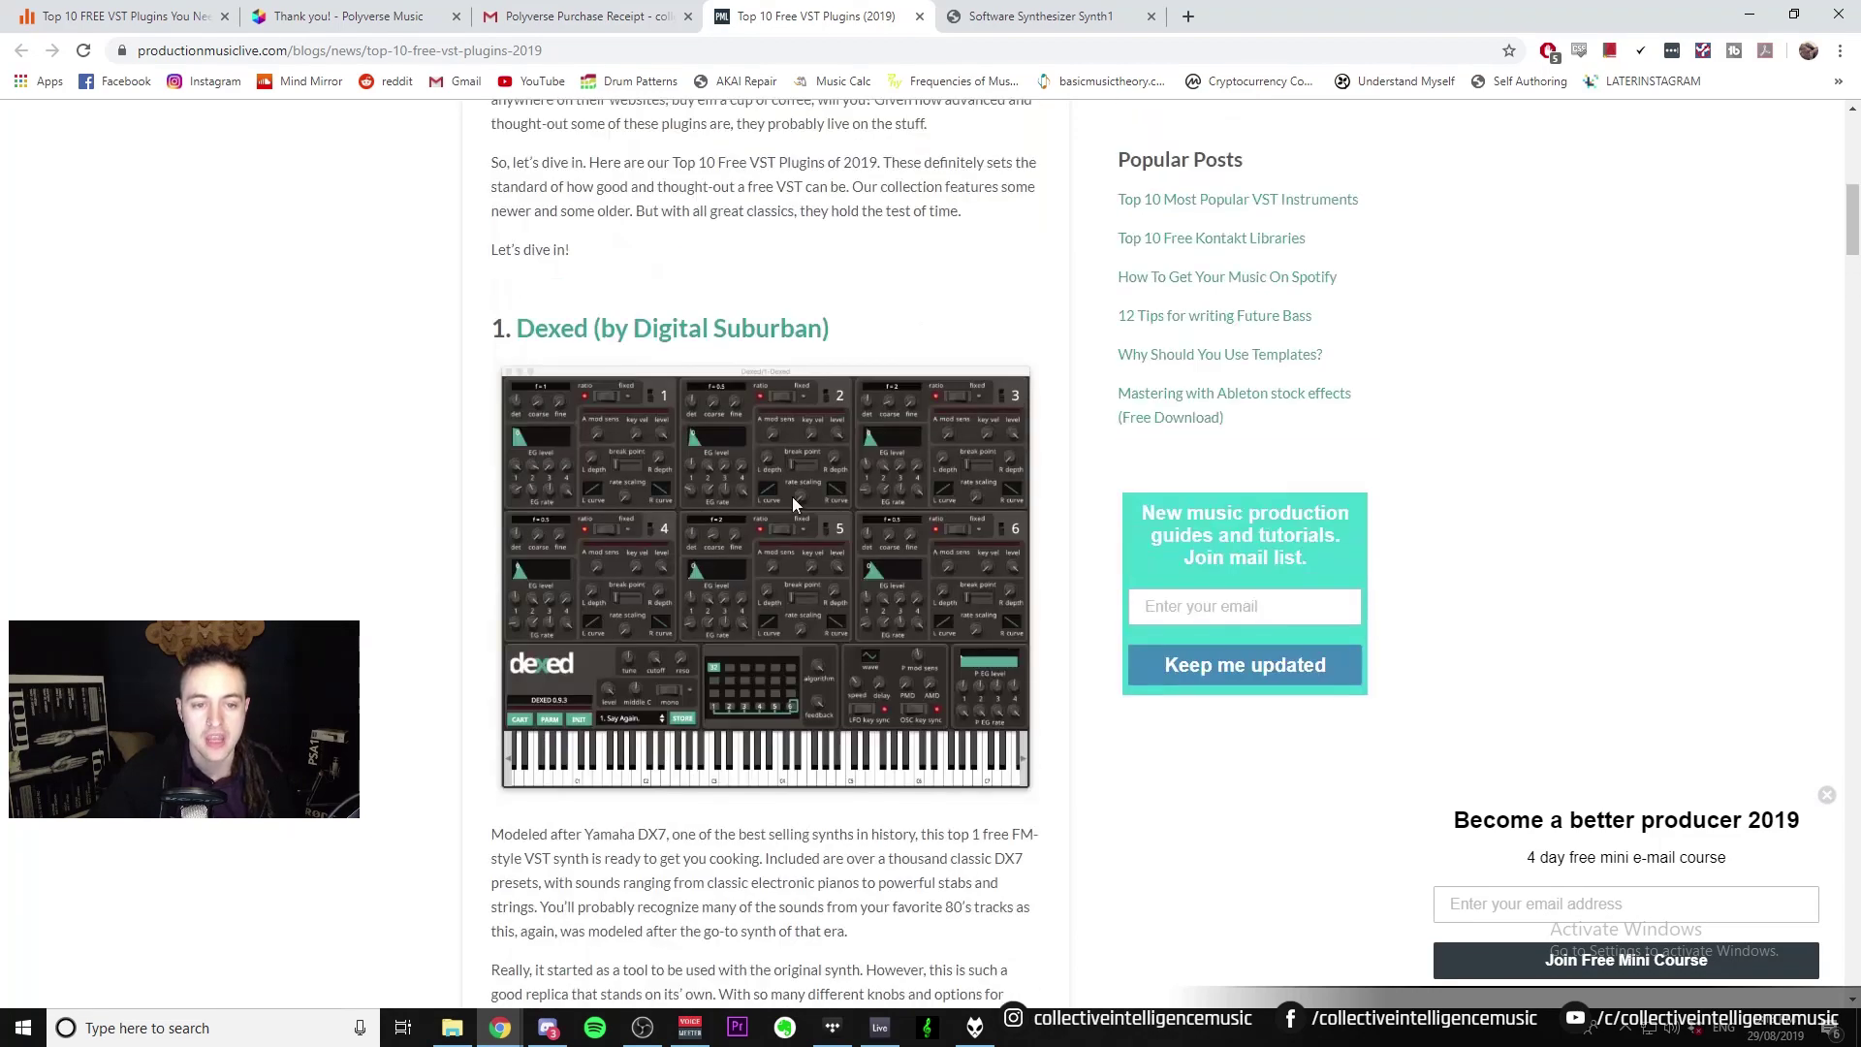
scroll(572, 361, down, 11)
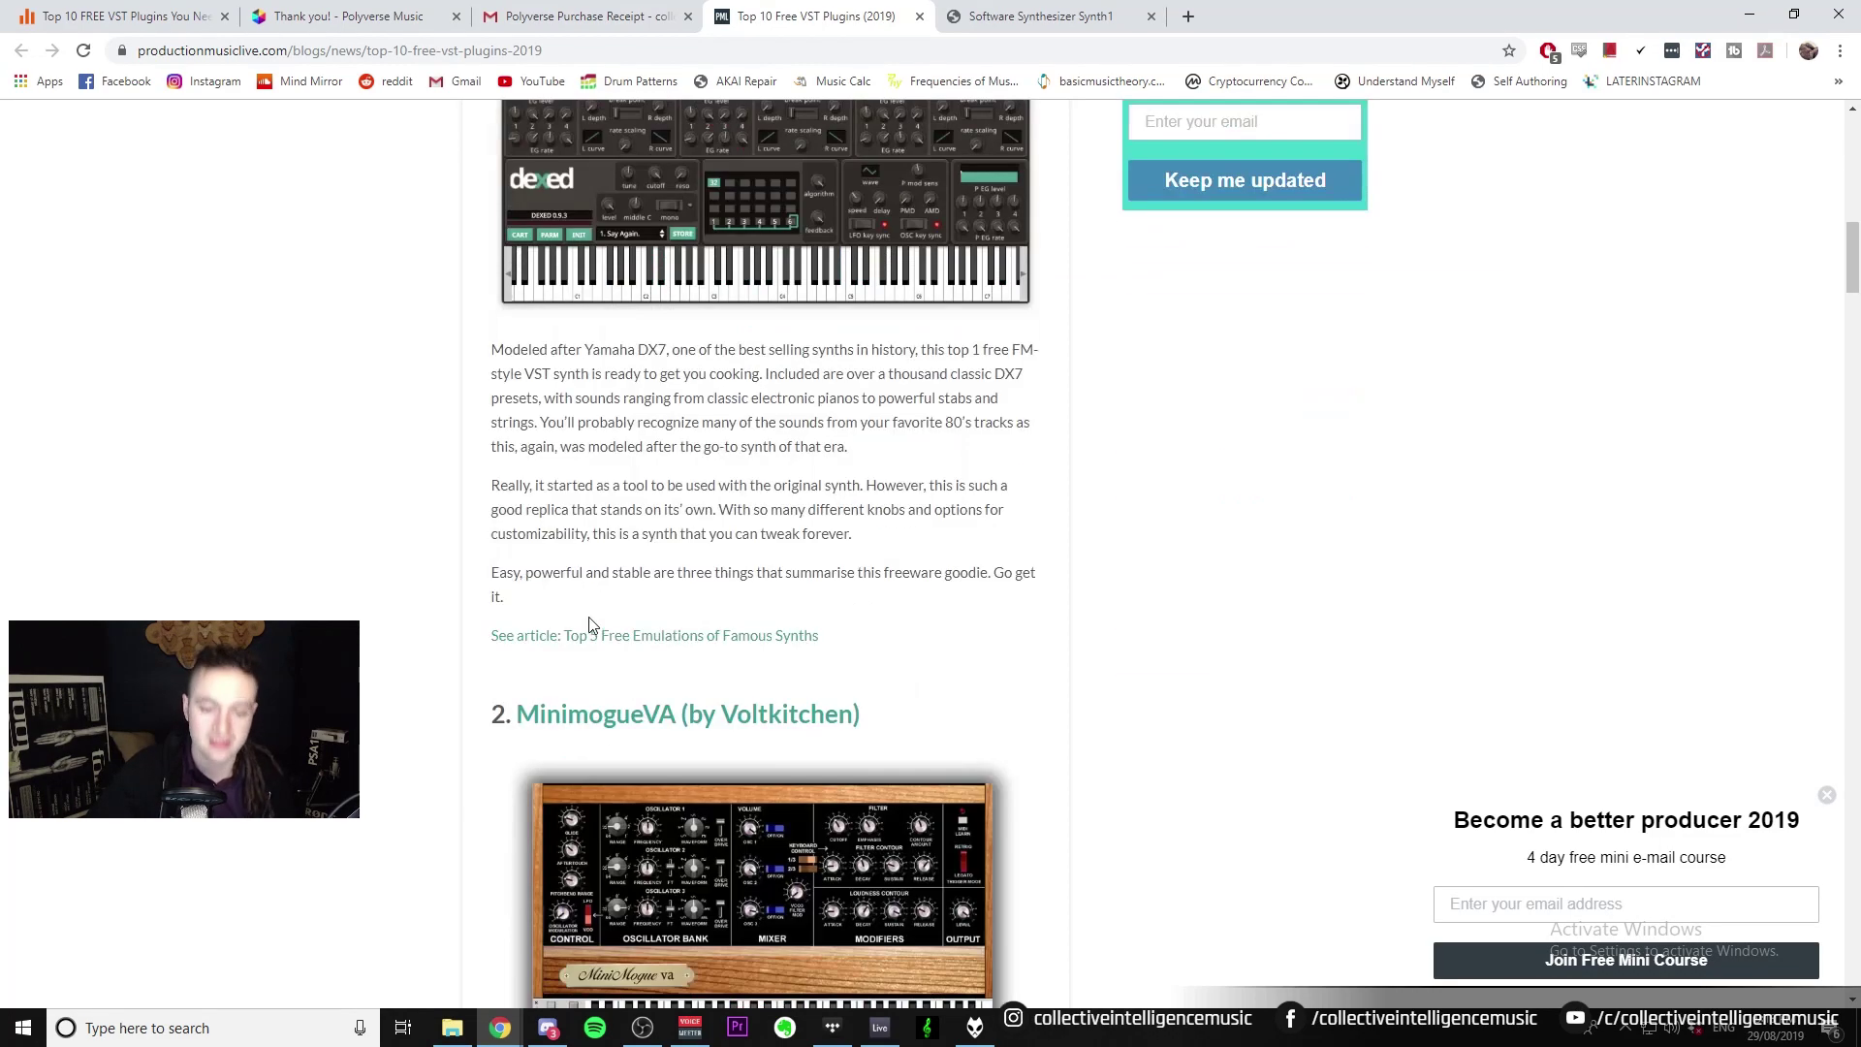
scroll(696, 412, down, 8)
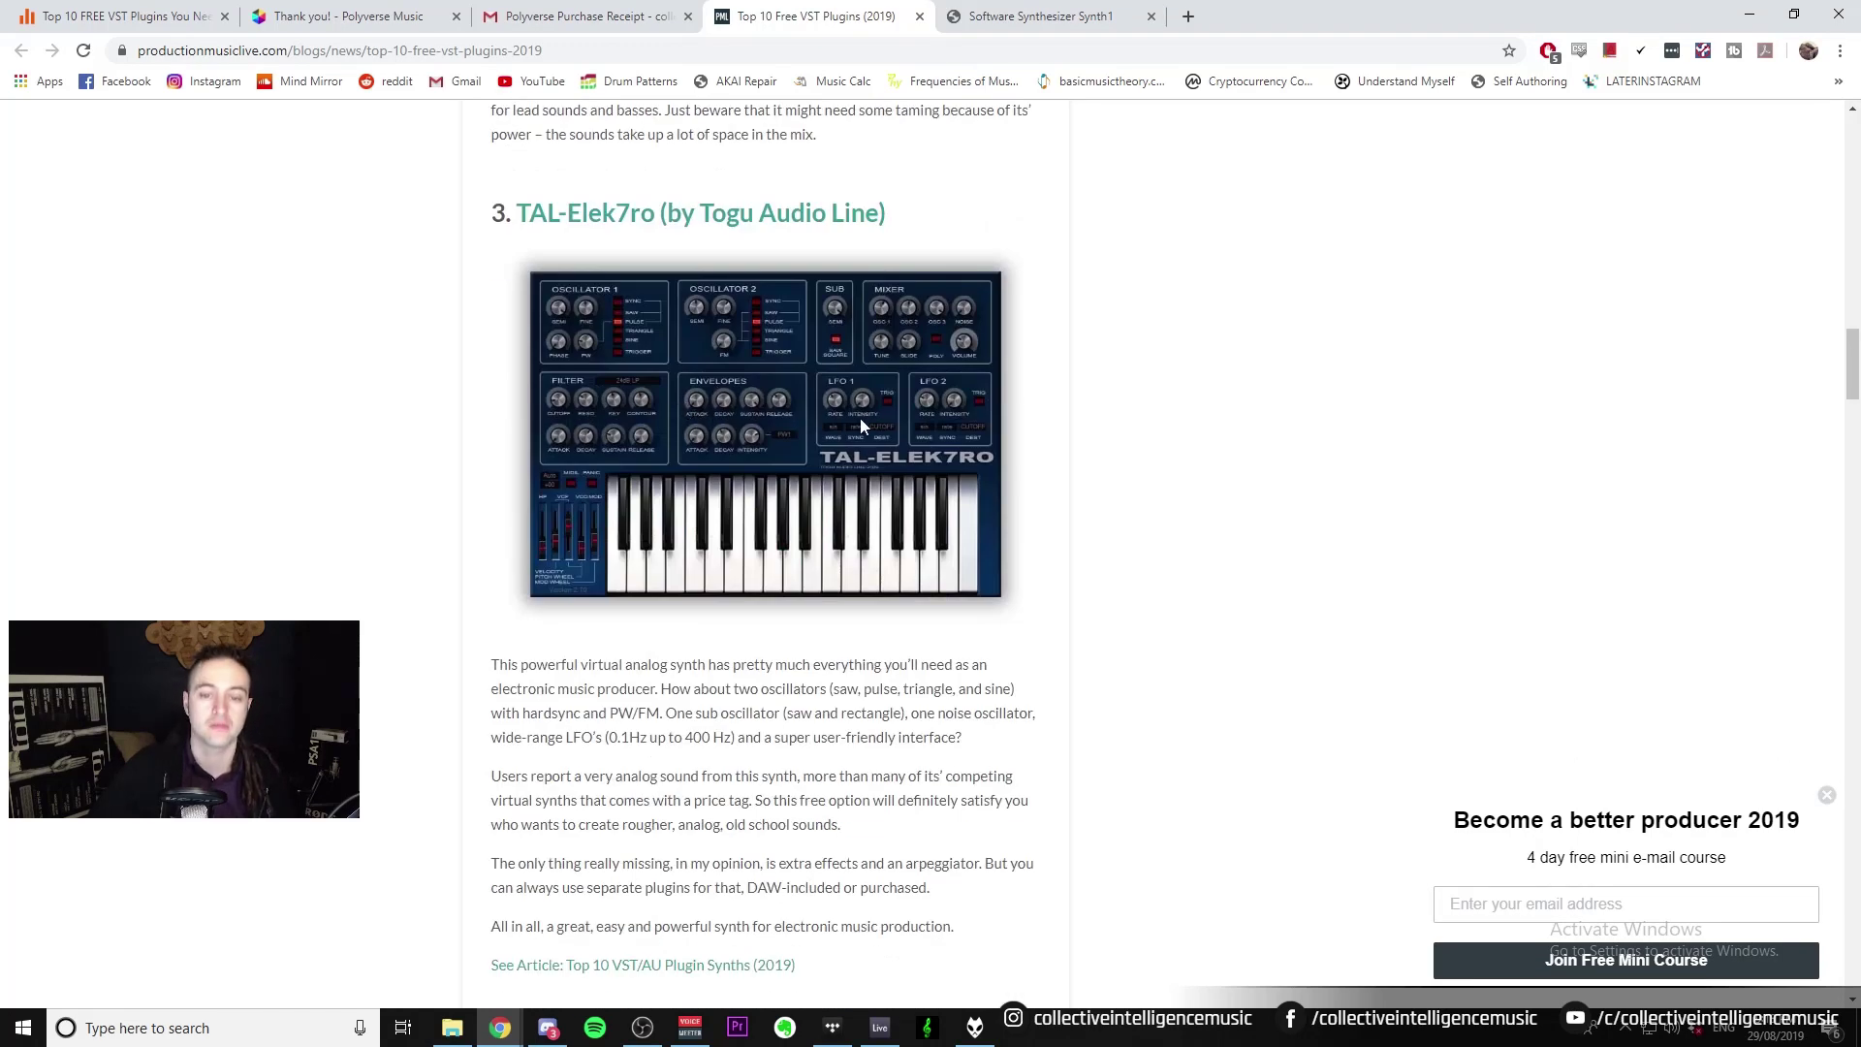
scroll(861, 427, down, 9)
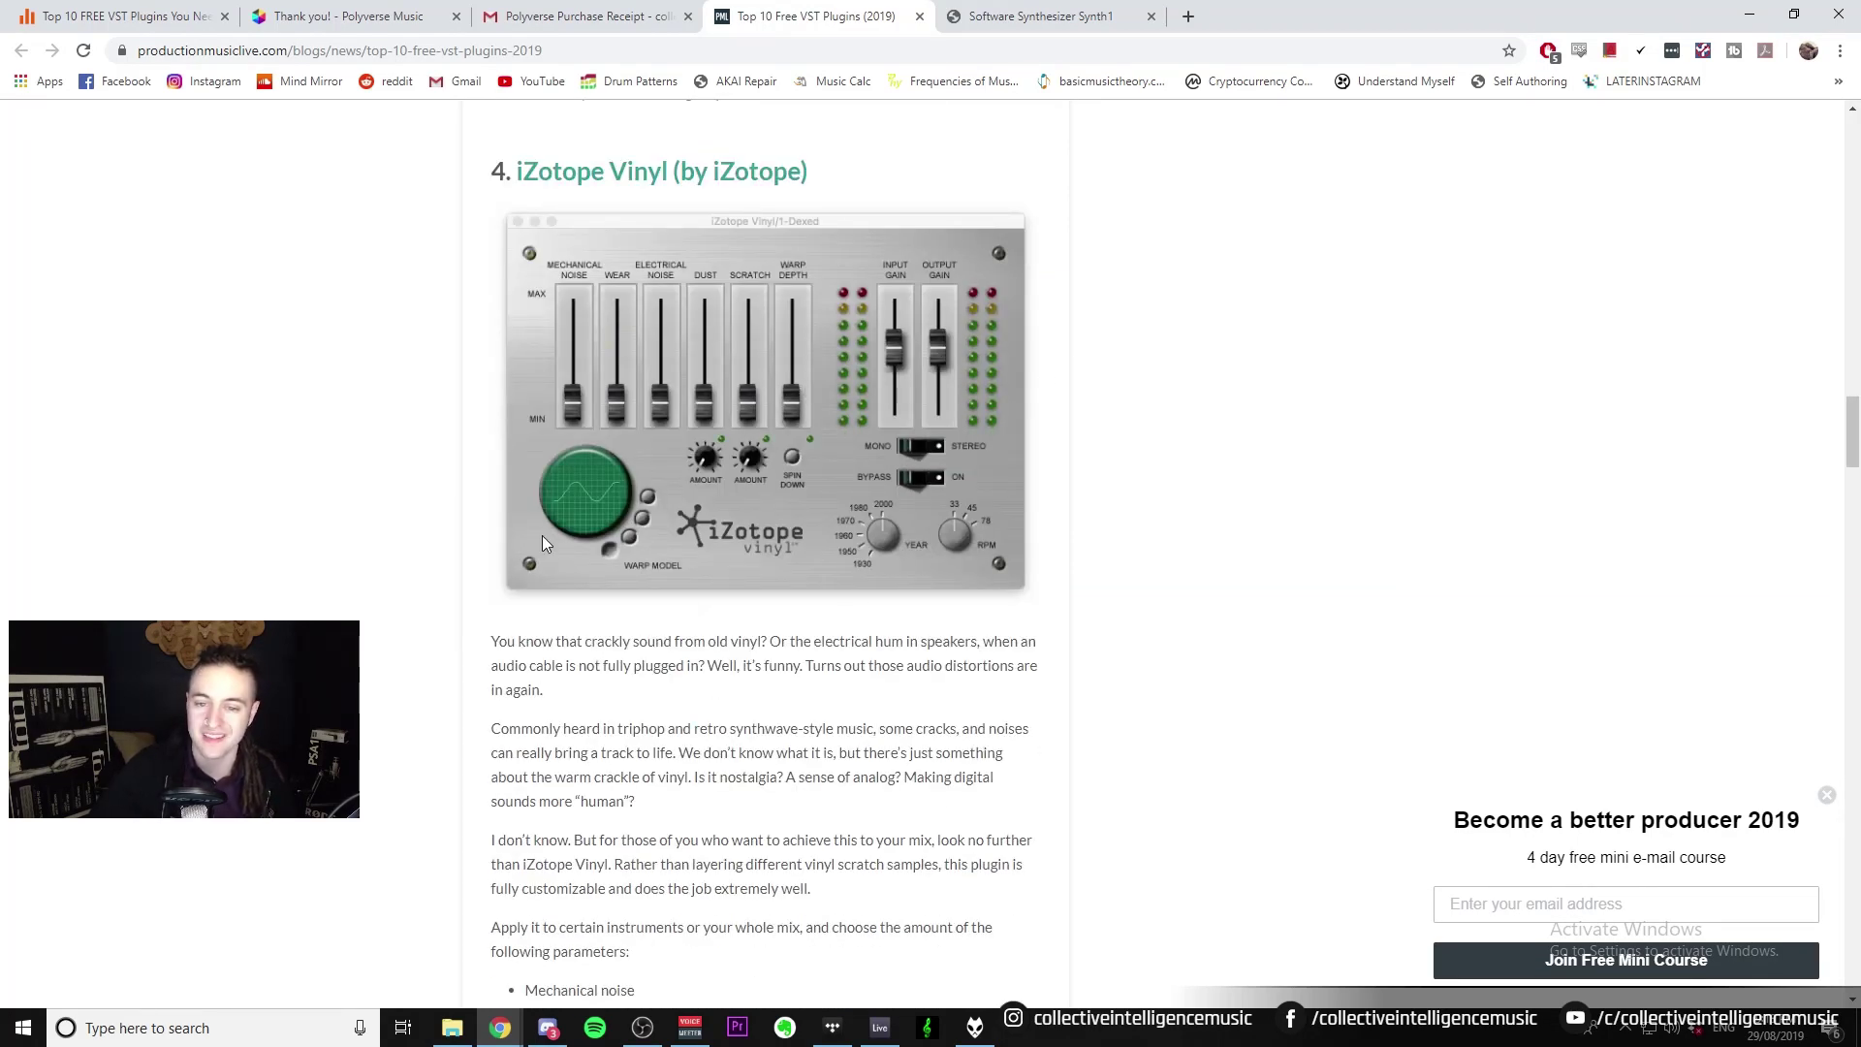
scroll(1152, 582, down, 3)
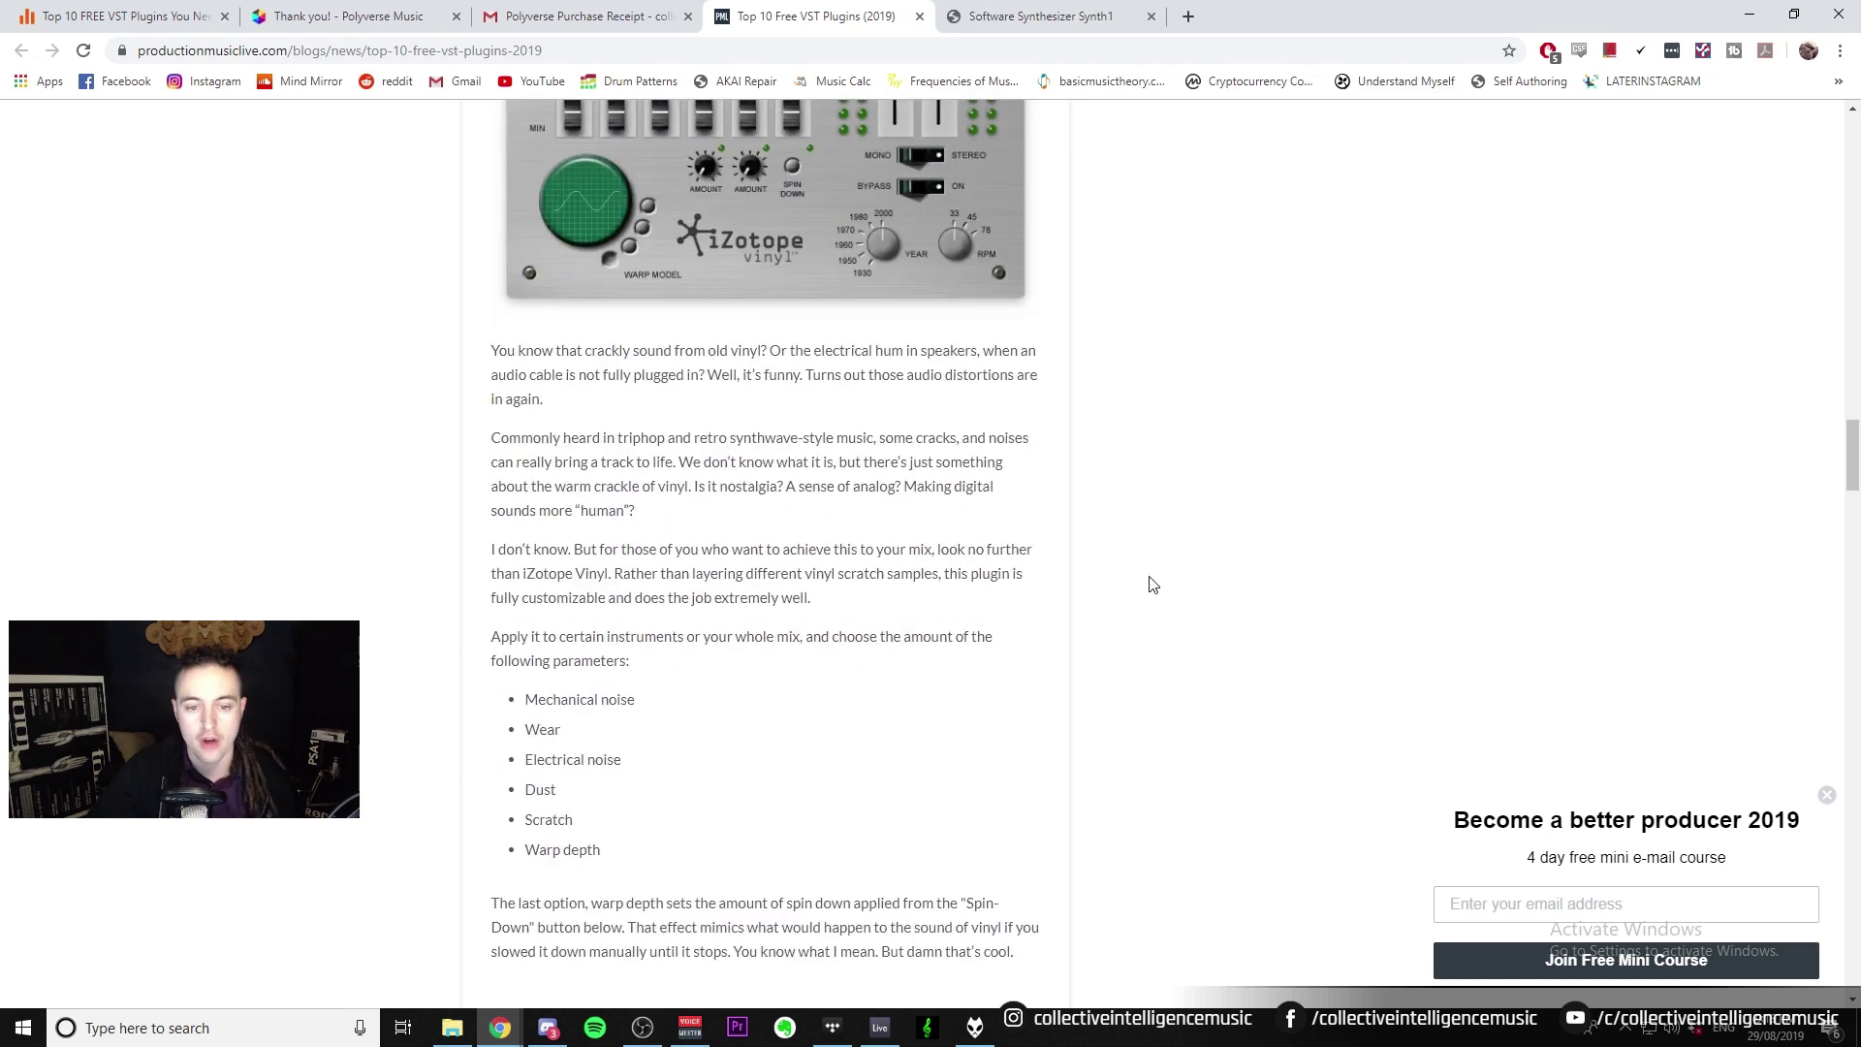
scroll(1152, 582, down, 13)
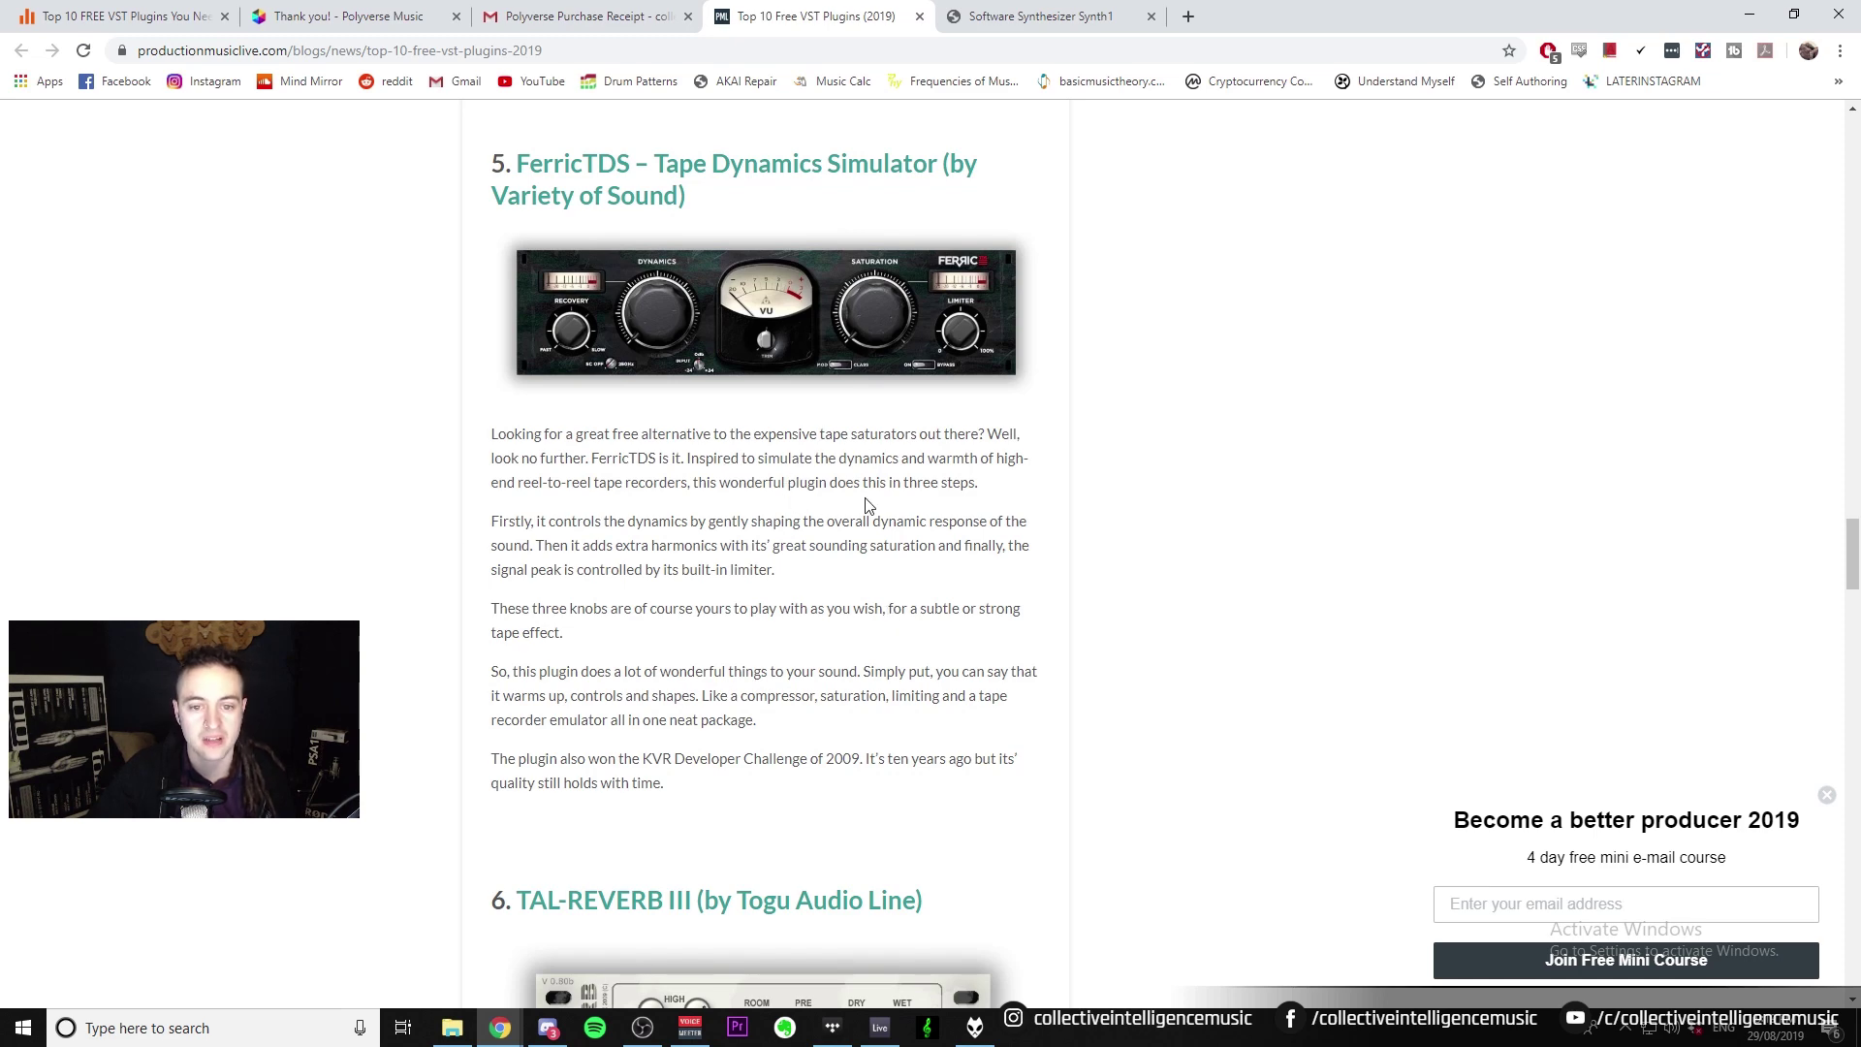
scroll(1071, 551, down, 4)
scroll(1073, 552, down, 6)
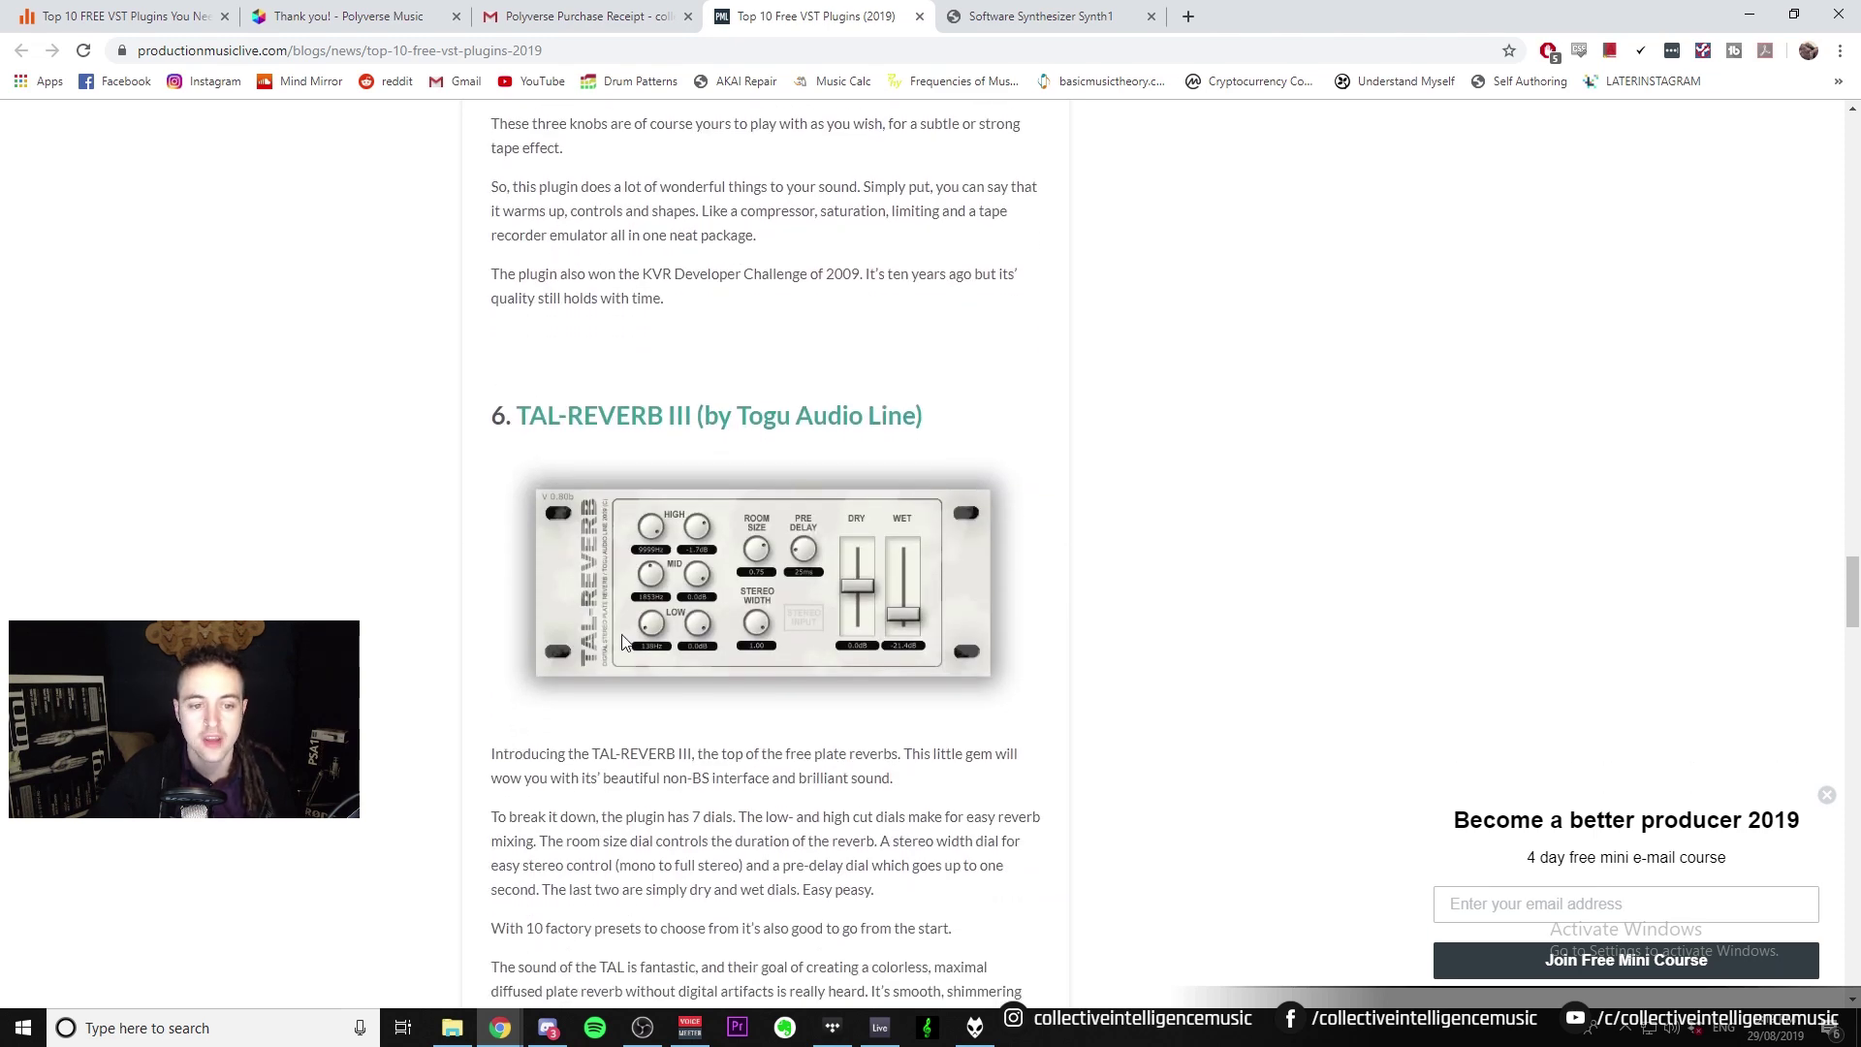
scroll(772, 595, down, 6)
scroll(884, 415, up, 3)
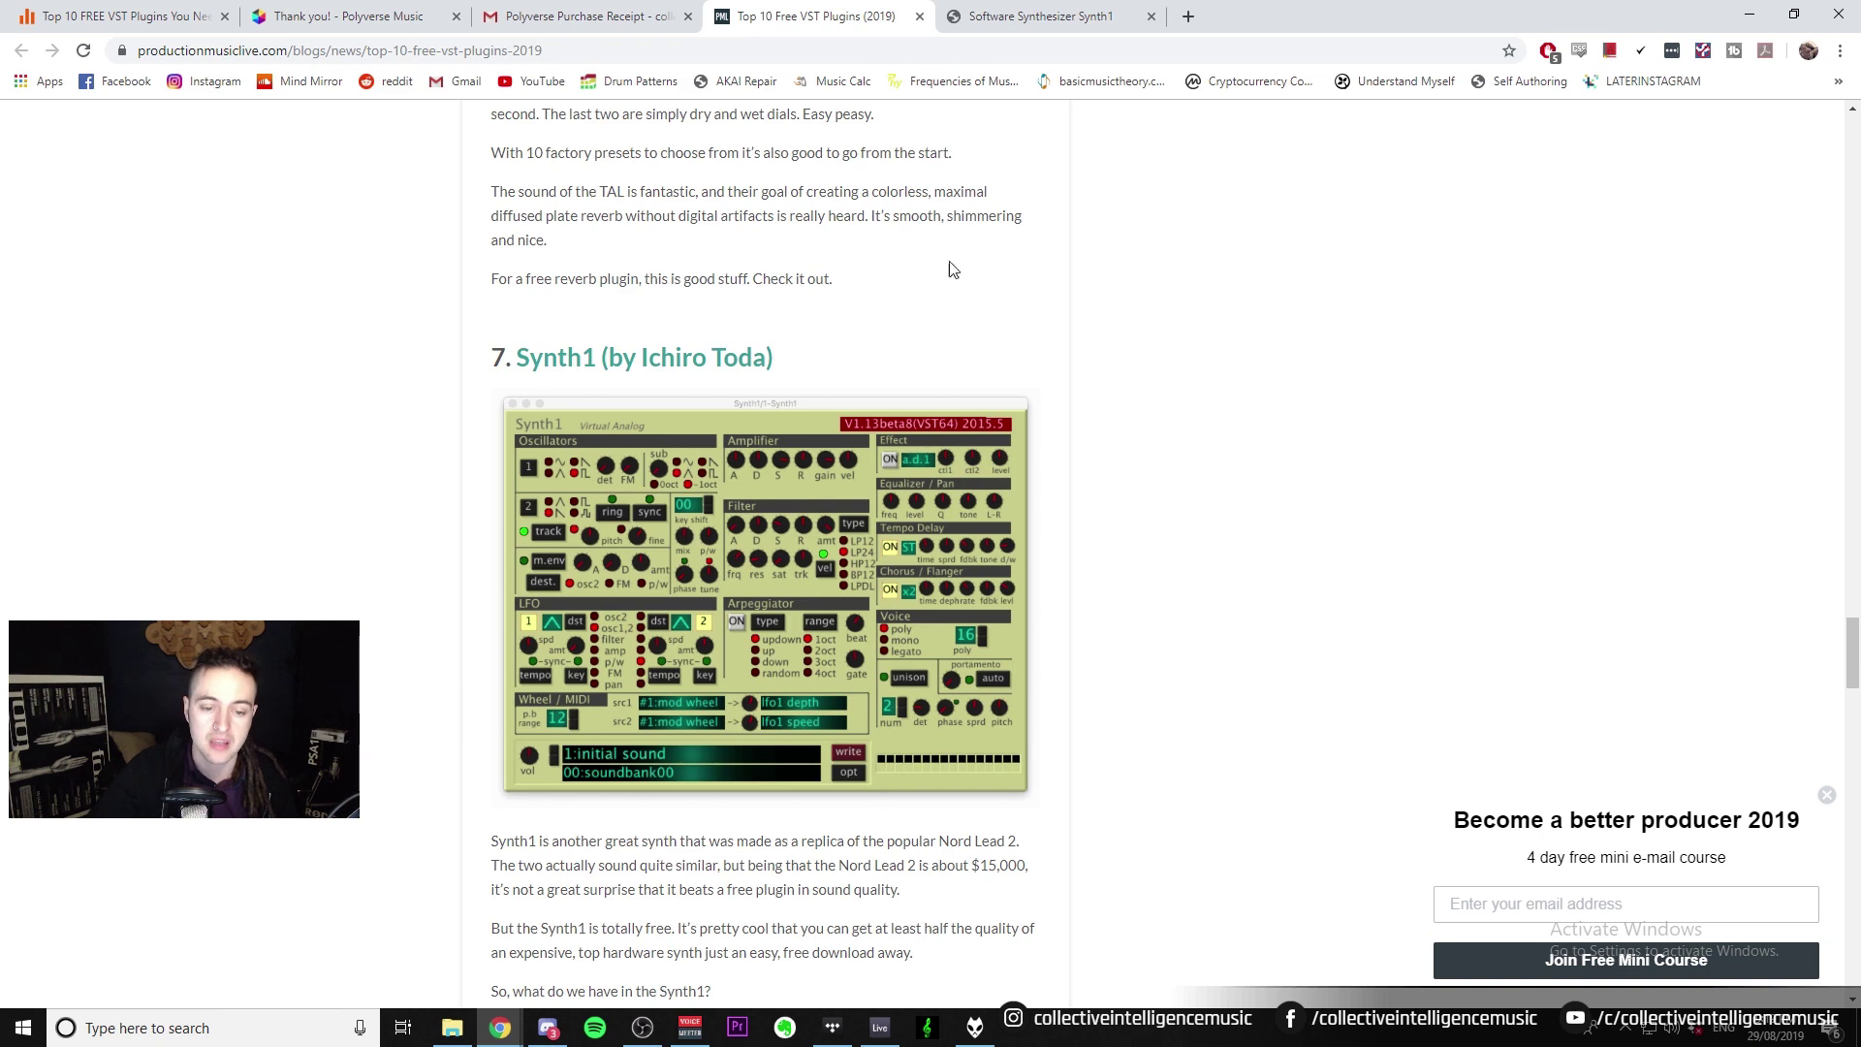
- Open Synth1's KVR page from the article and follow its Windows download link to the developer site's download section
click(570, 359)
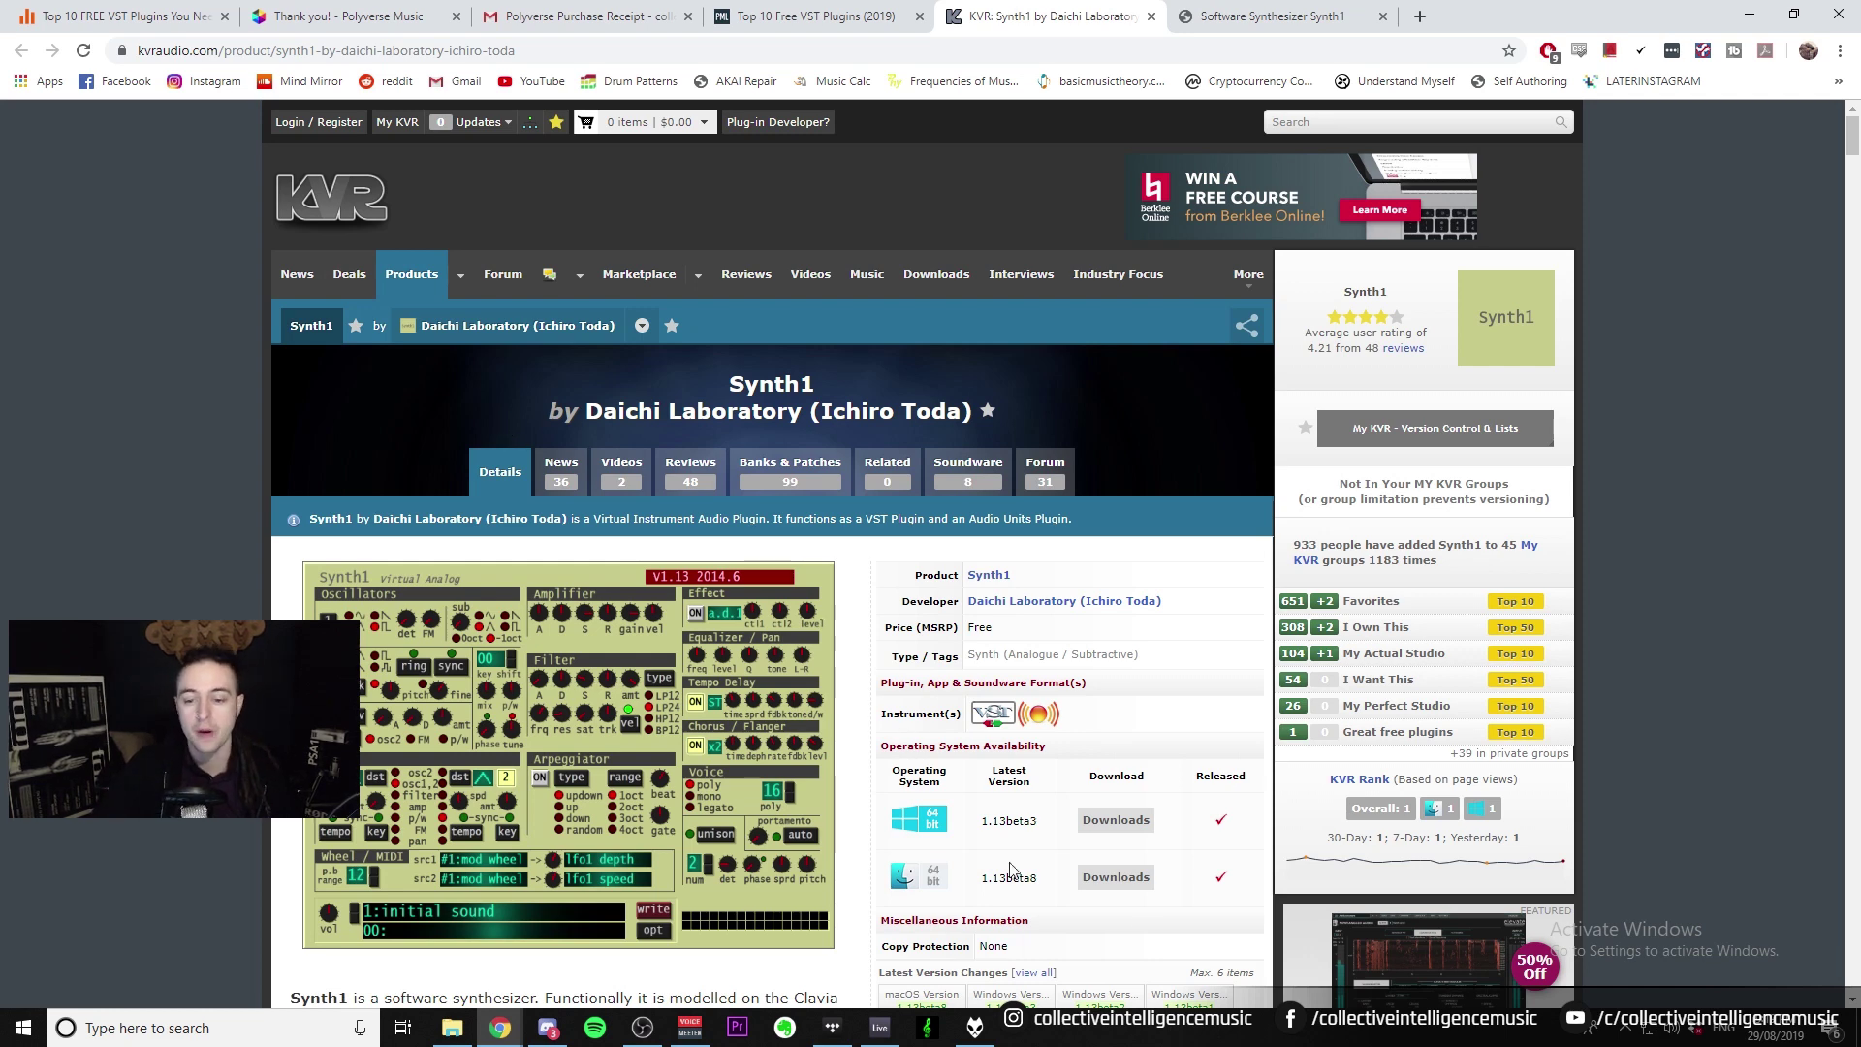
click(1086, 820)
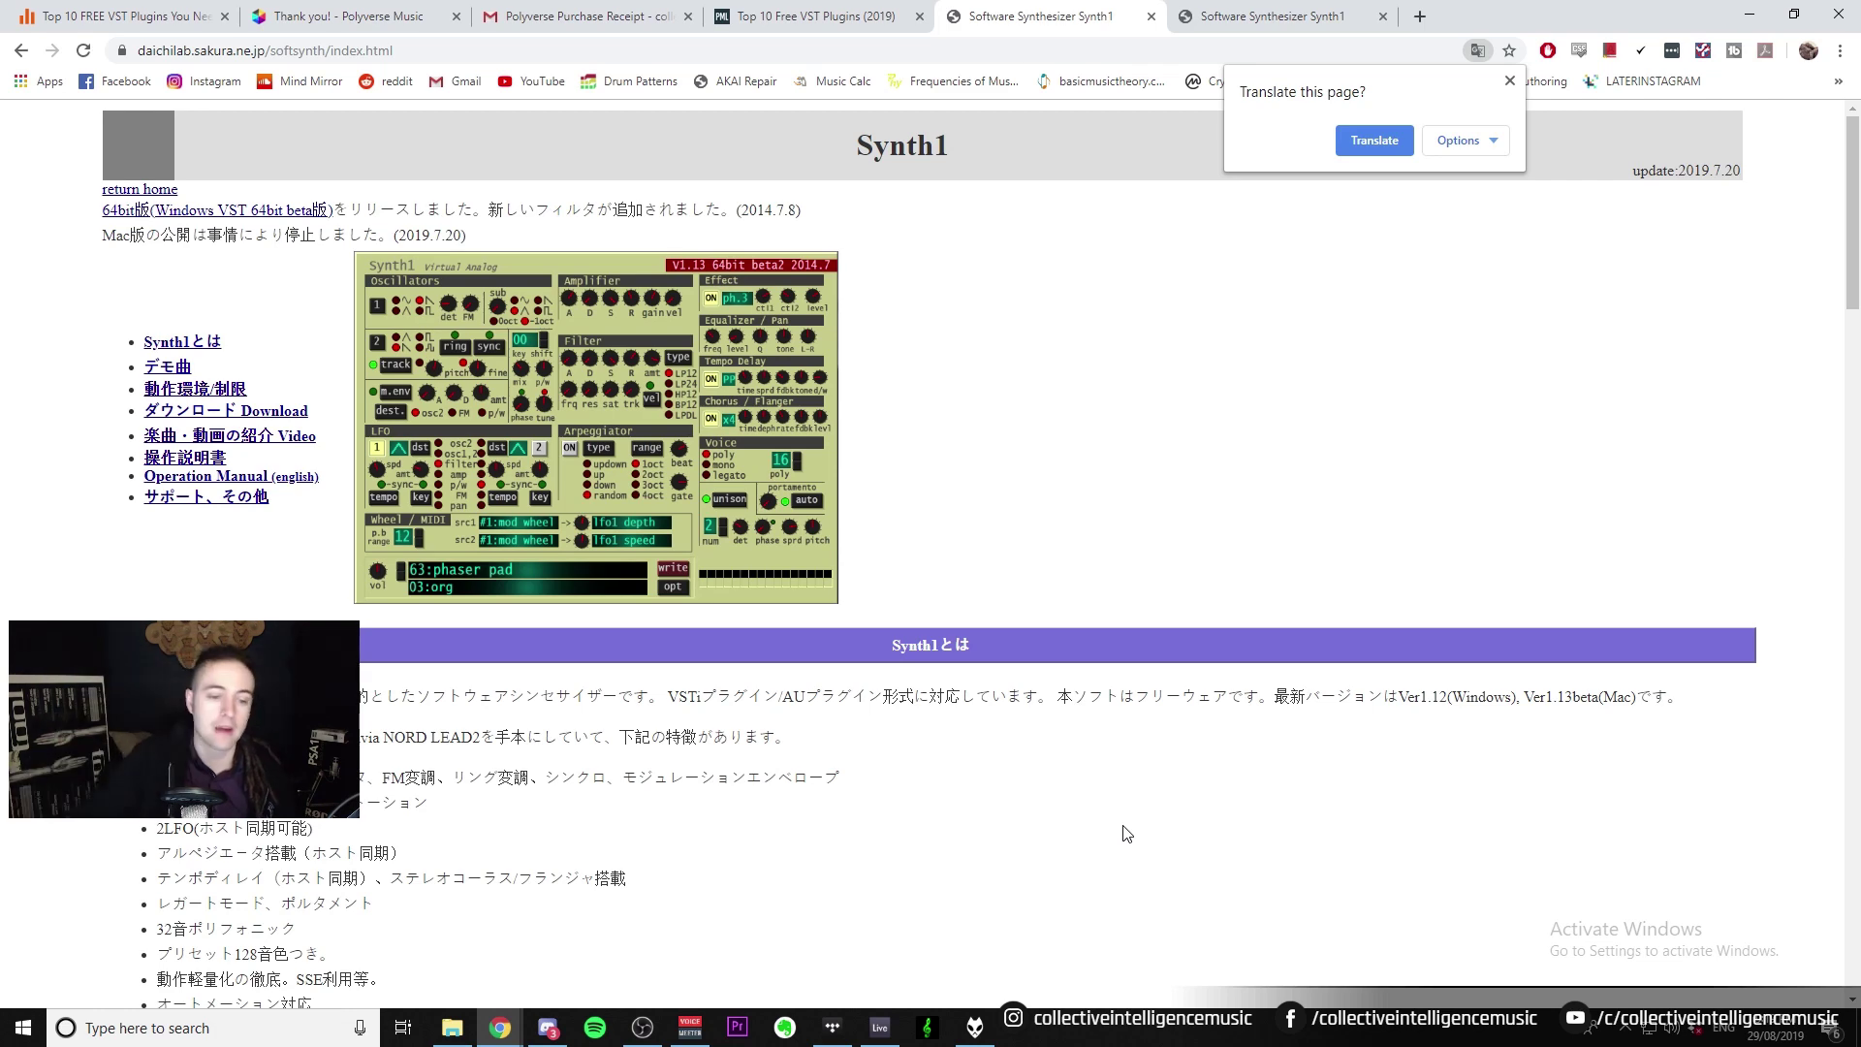
scroll(609, 608, down, 15)
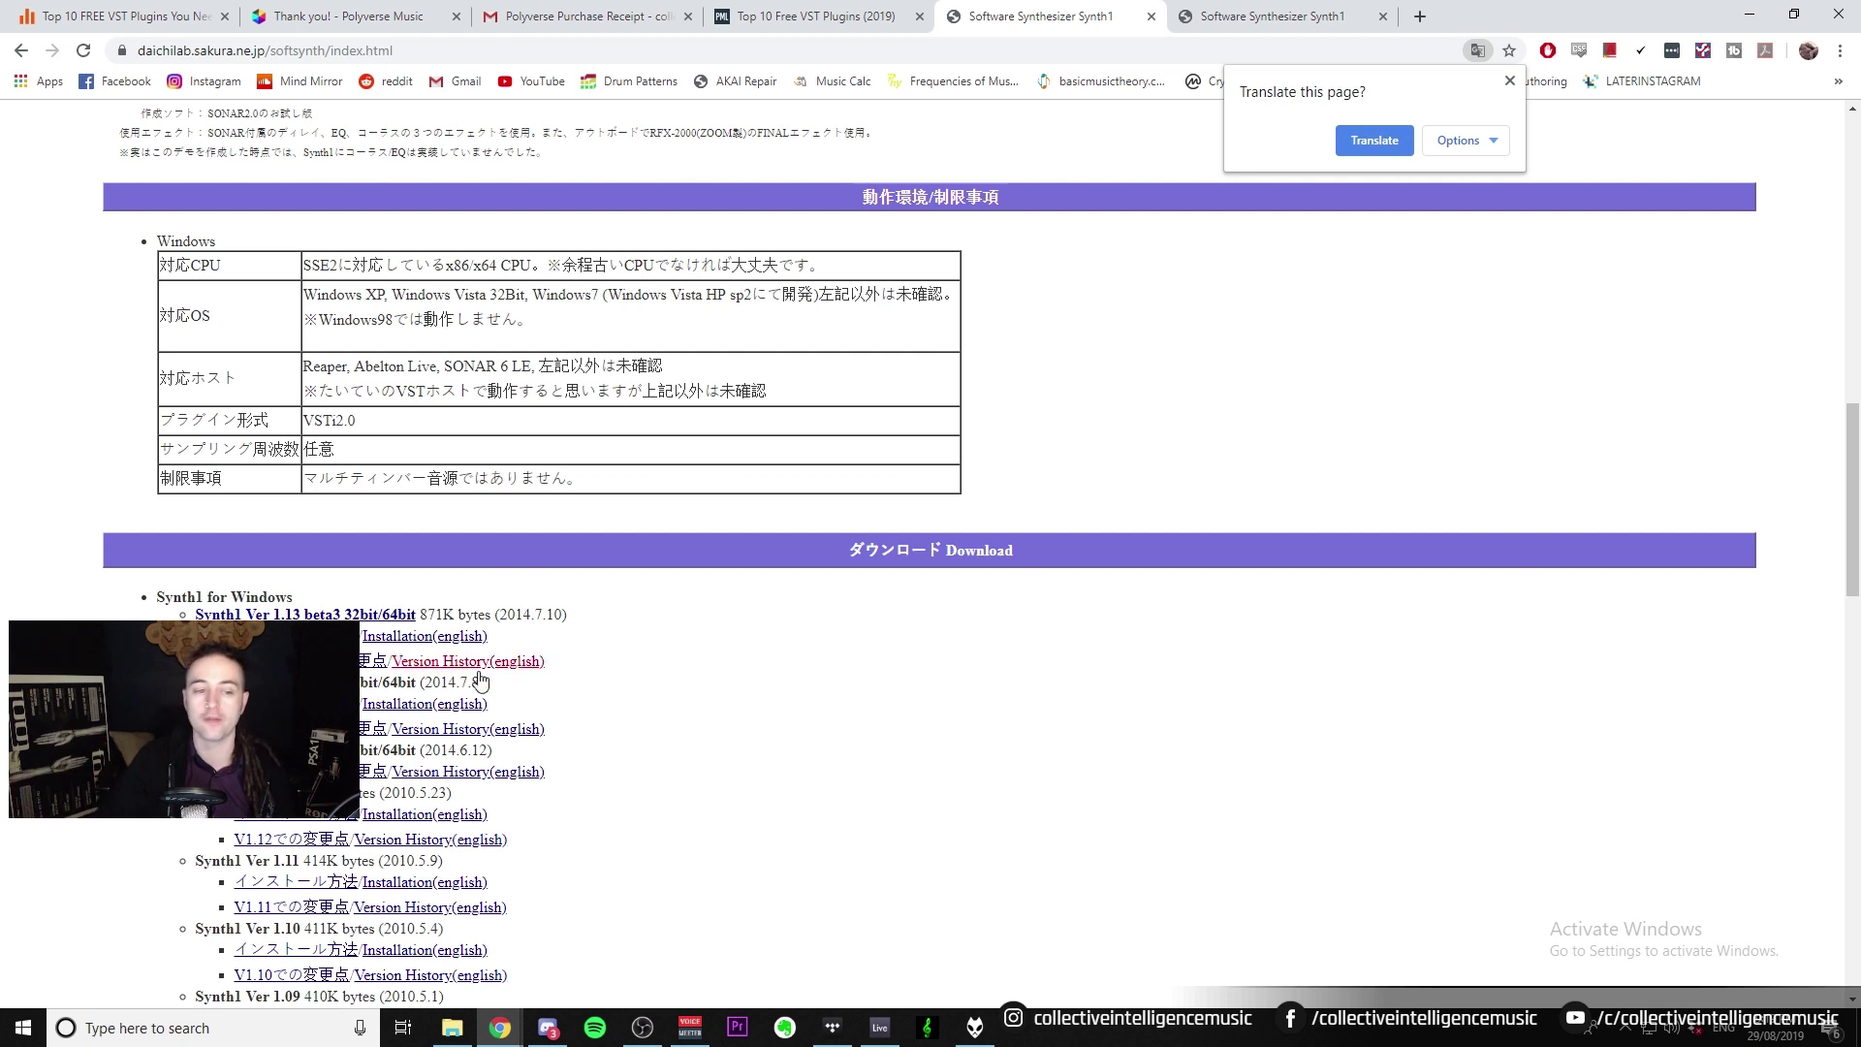
- Find dxdiag through the Windows search and run it to check the system information
click(265, 1023)
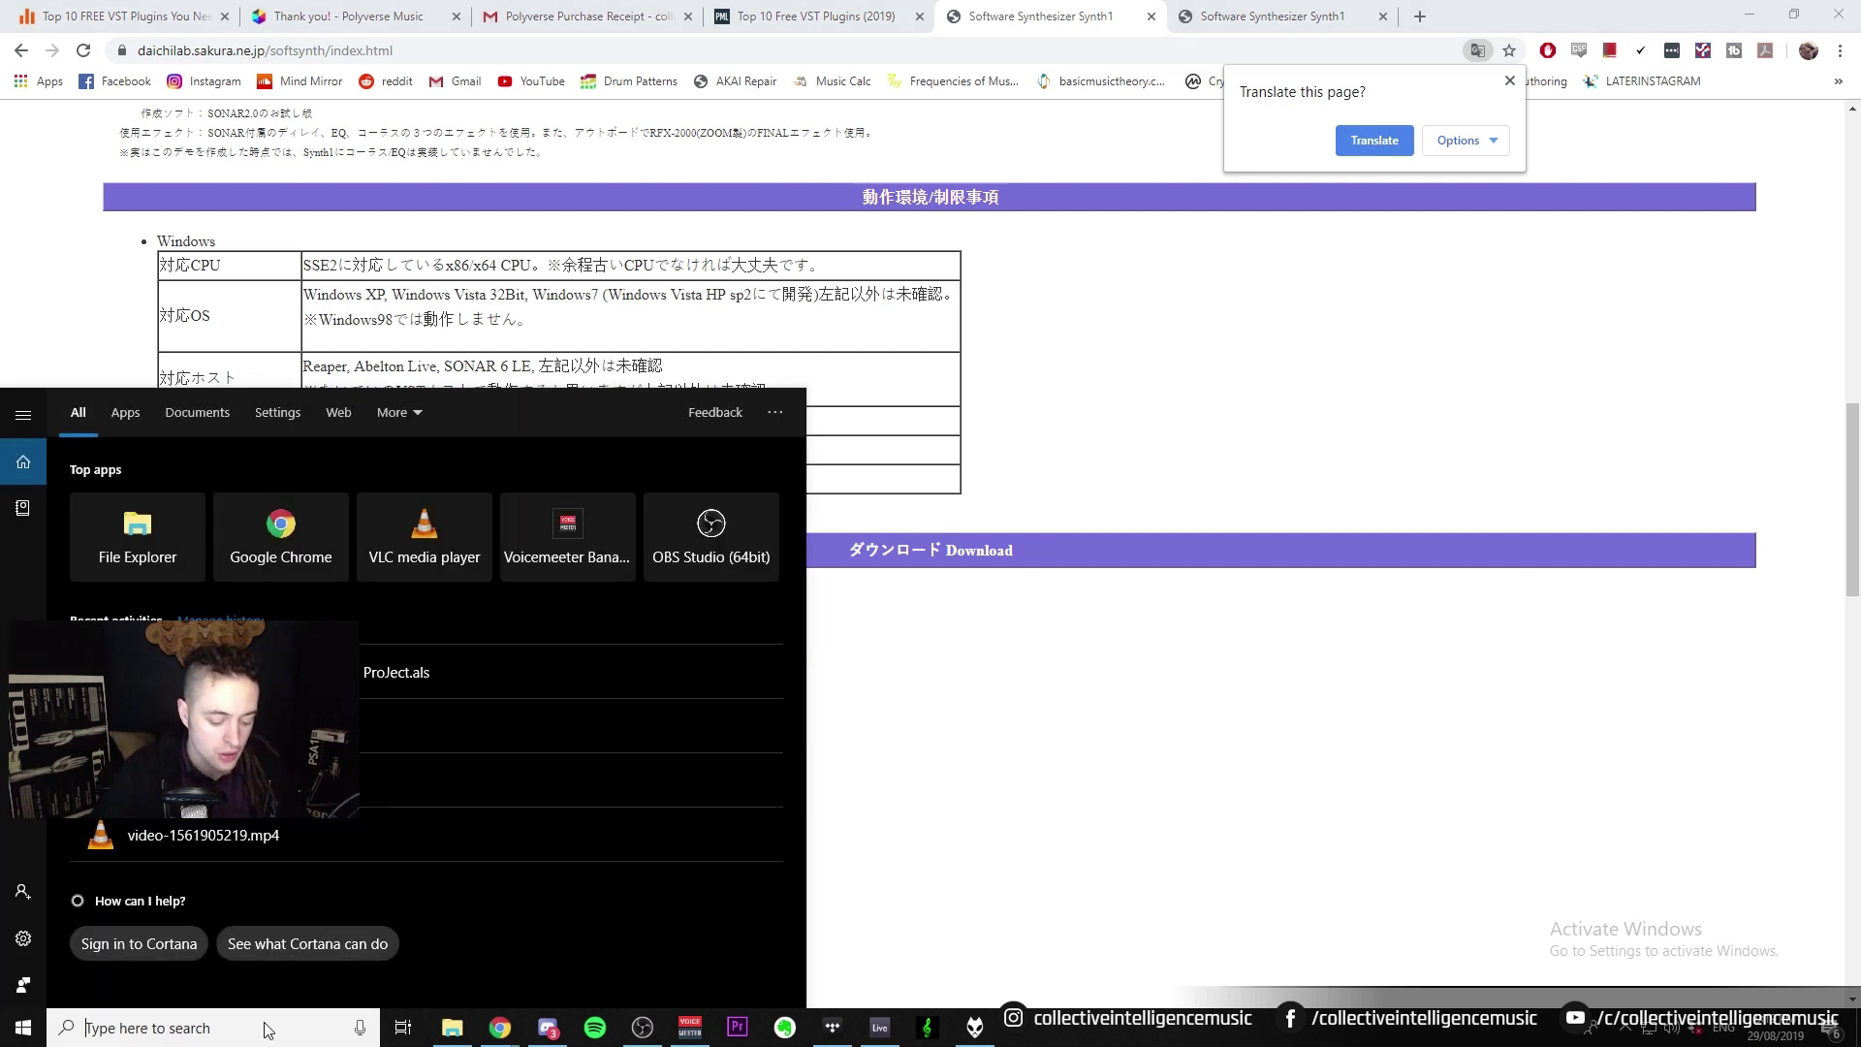
text(dxdiag)
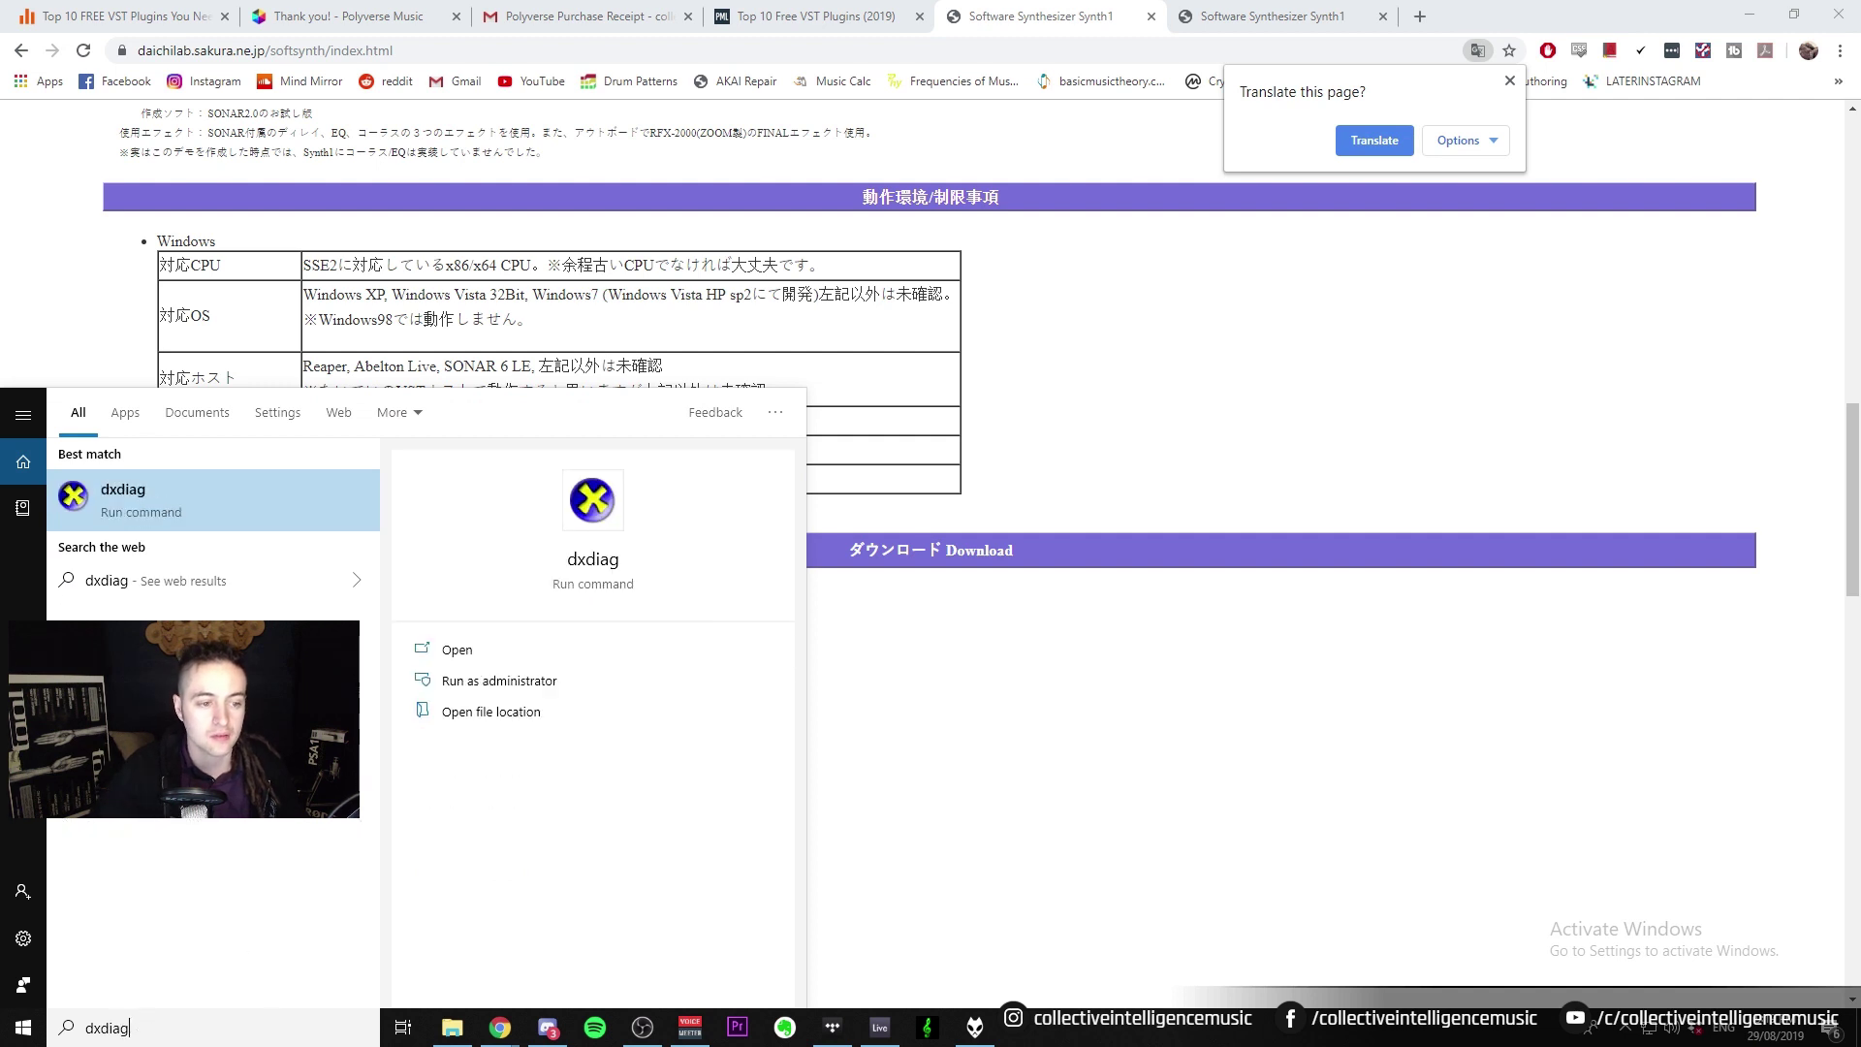
click(147, 479)
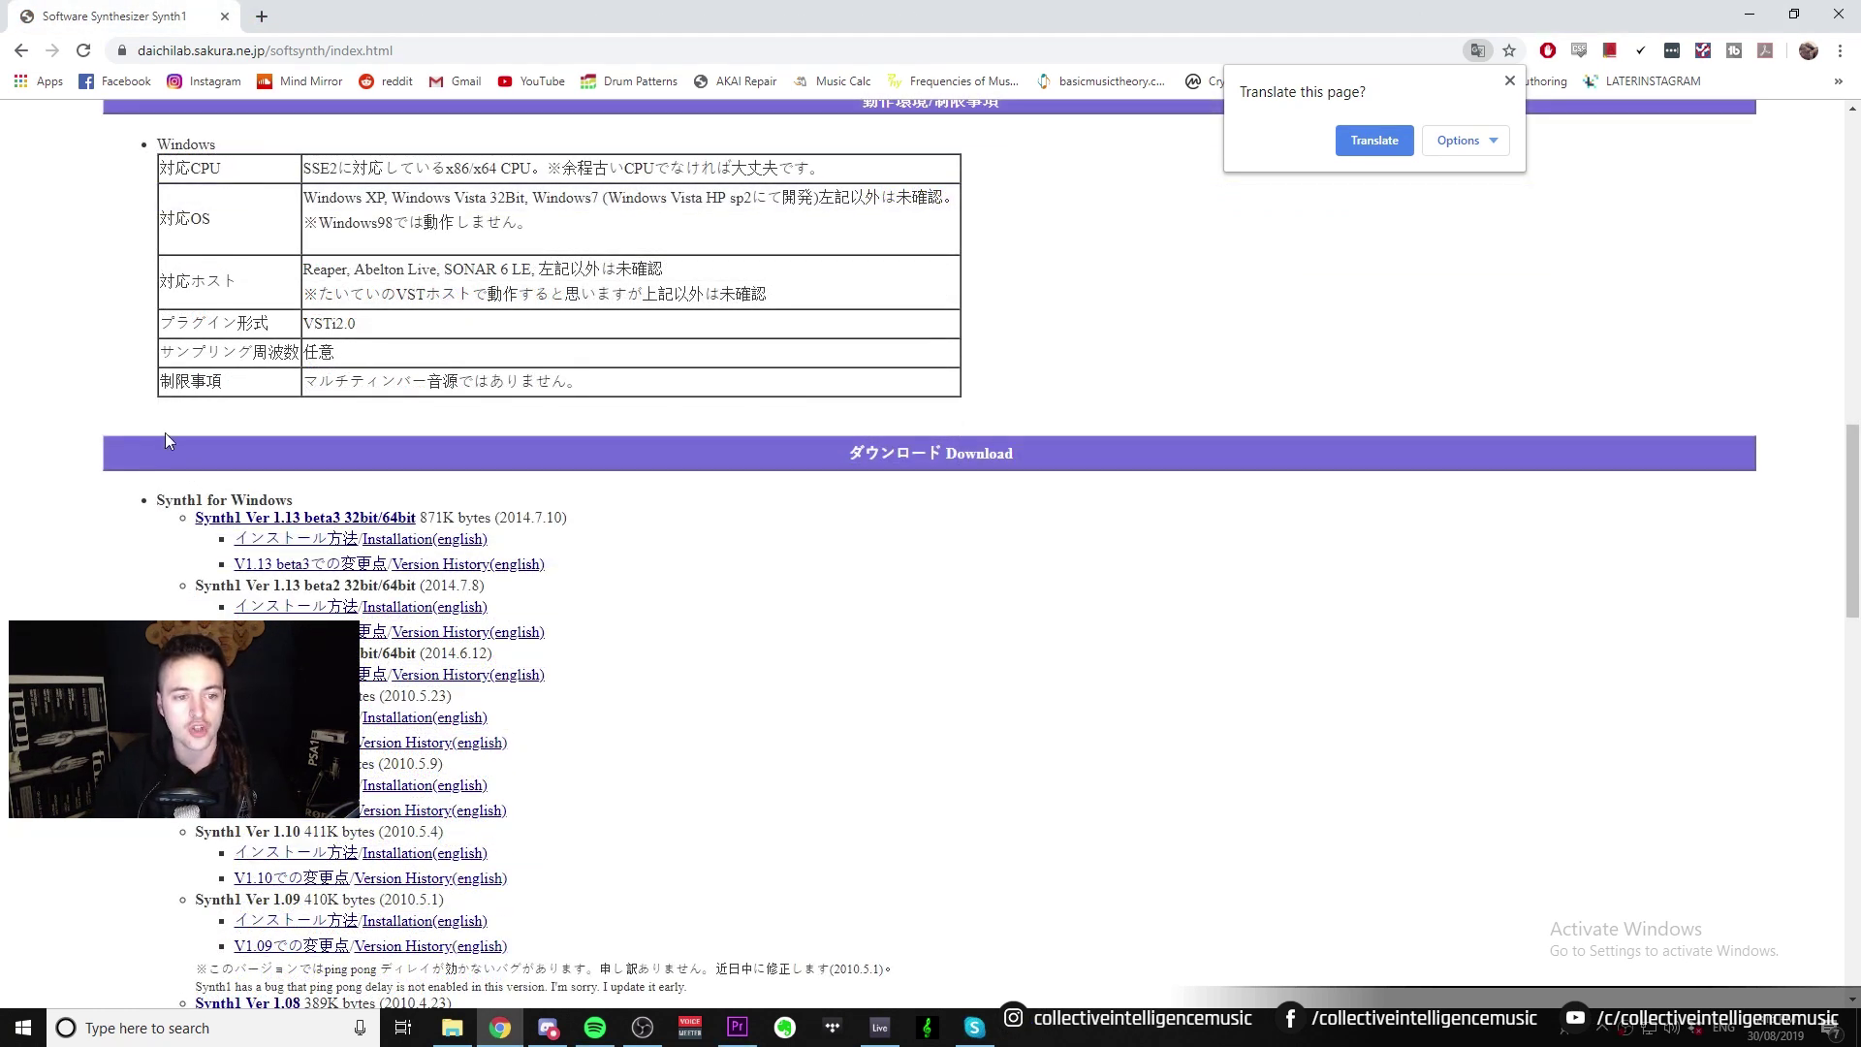
- Download Synth1 Ver 1.13 beta3 32bit/64bit and open the Synth1 folder inside Synth1V113beta3 in File Explorer
click(206, 521)
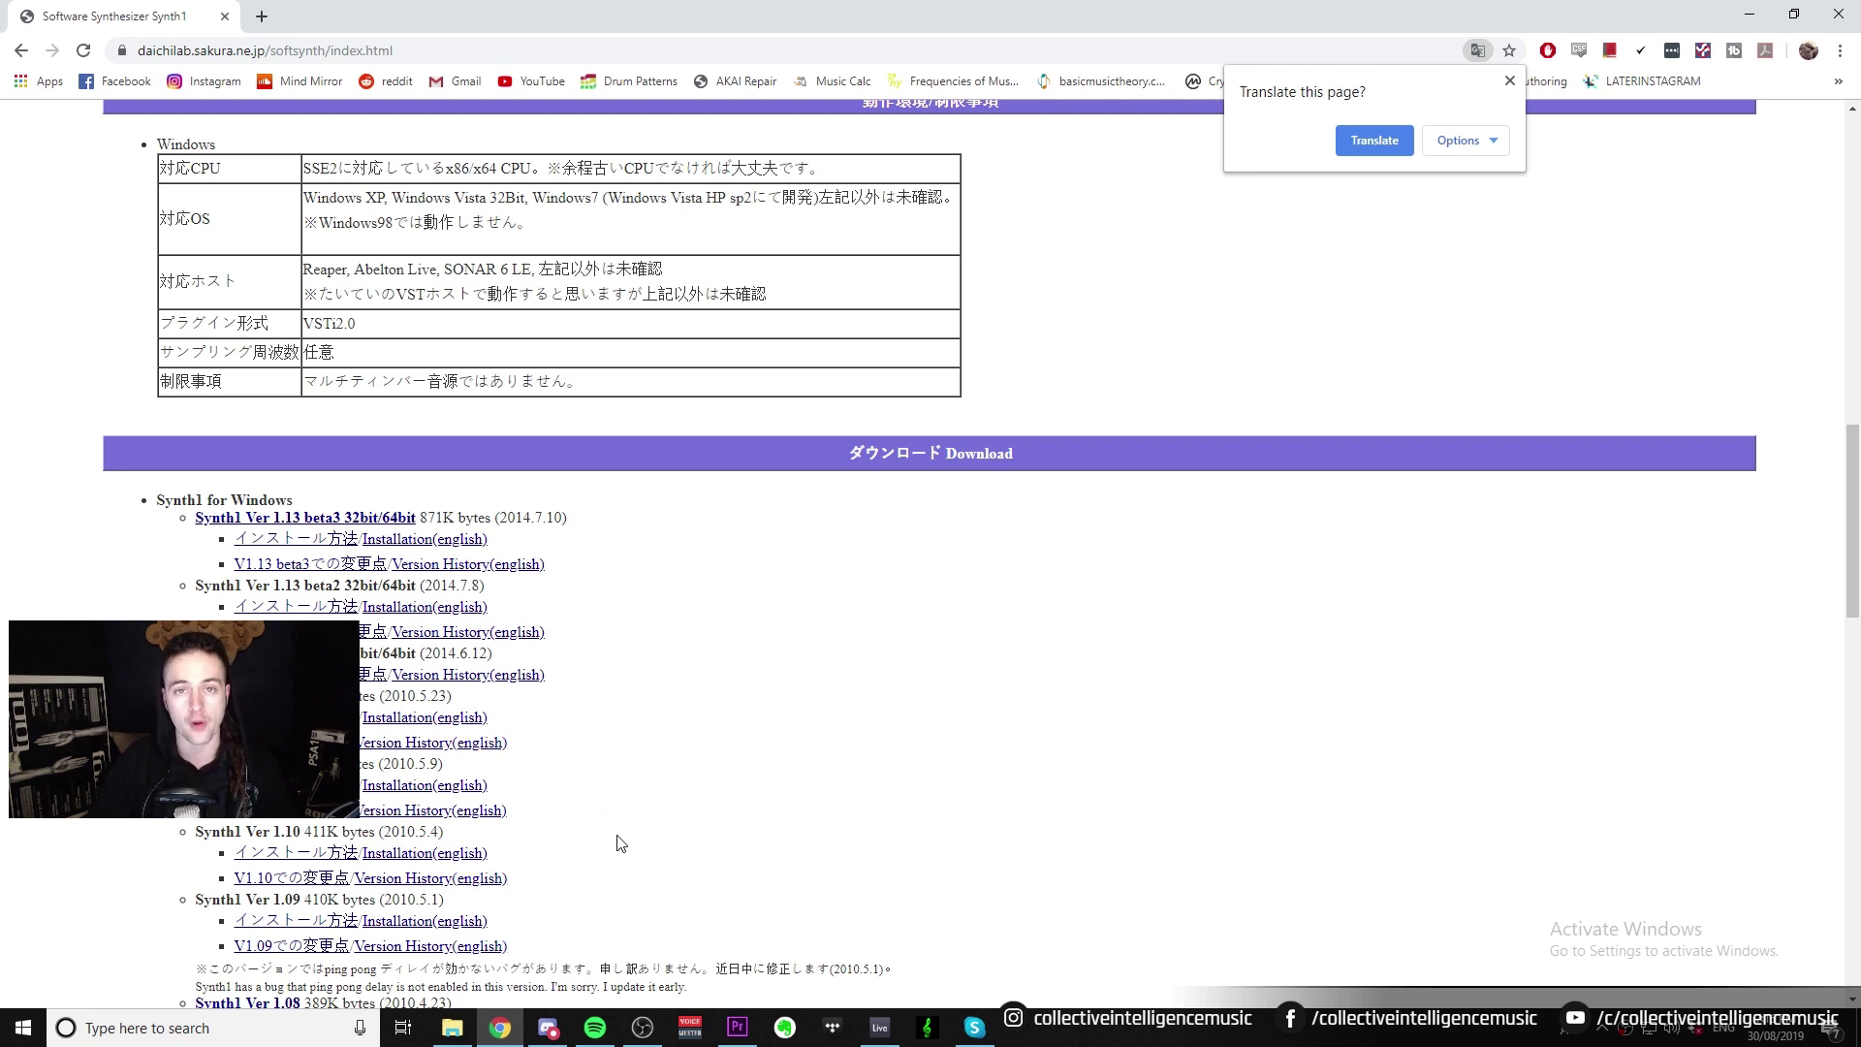
click(451, 1028)
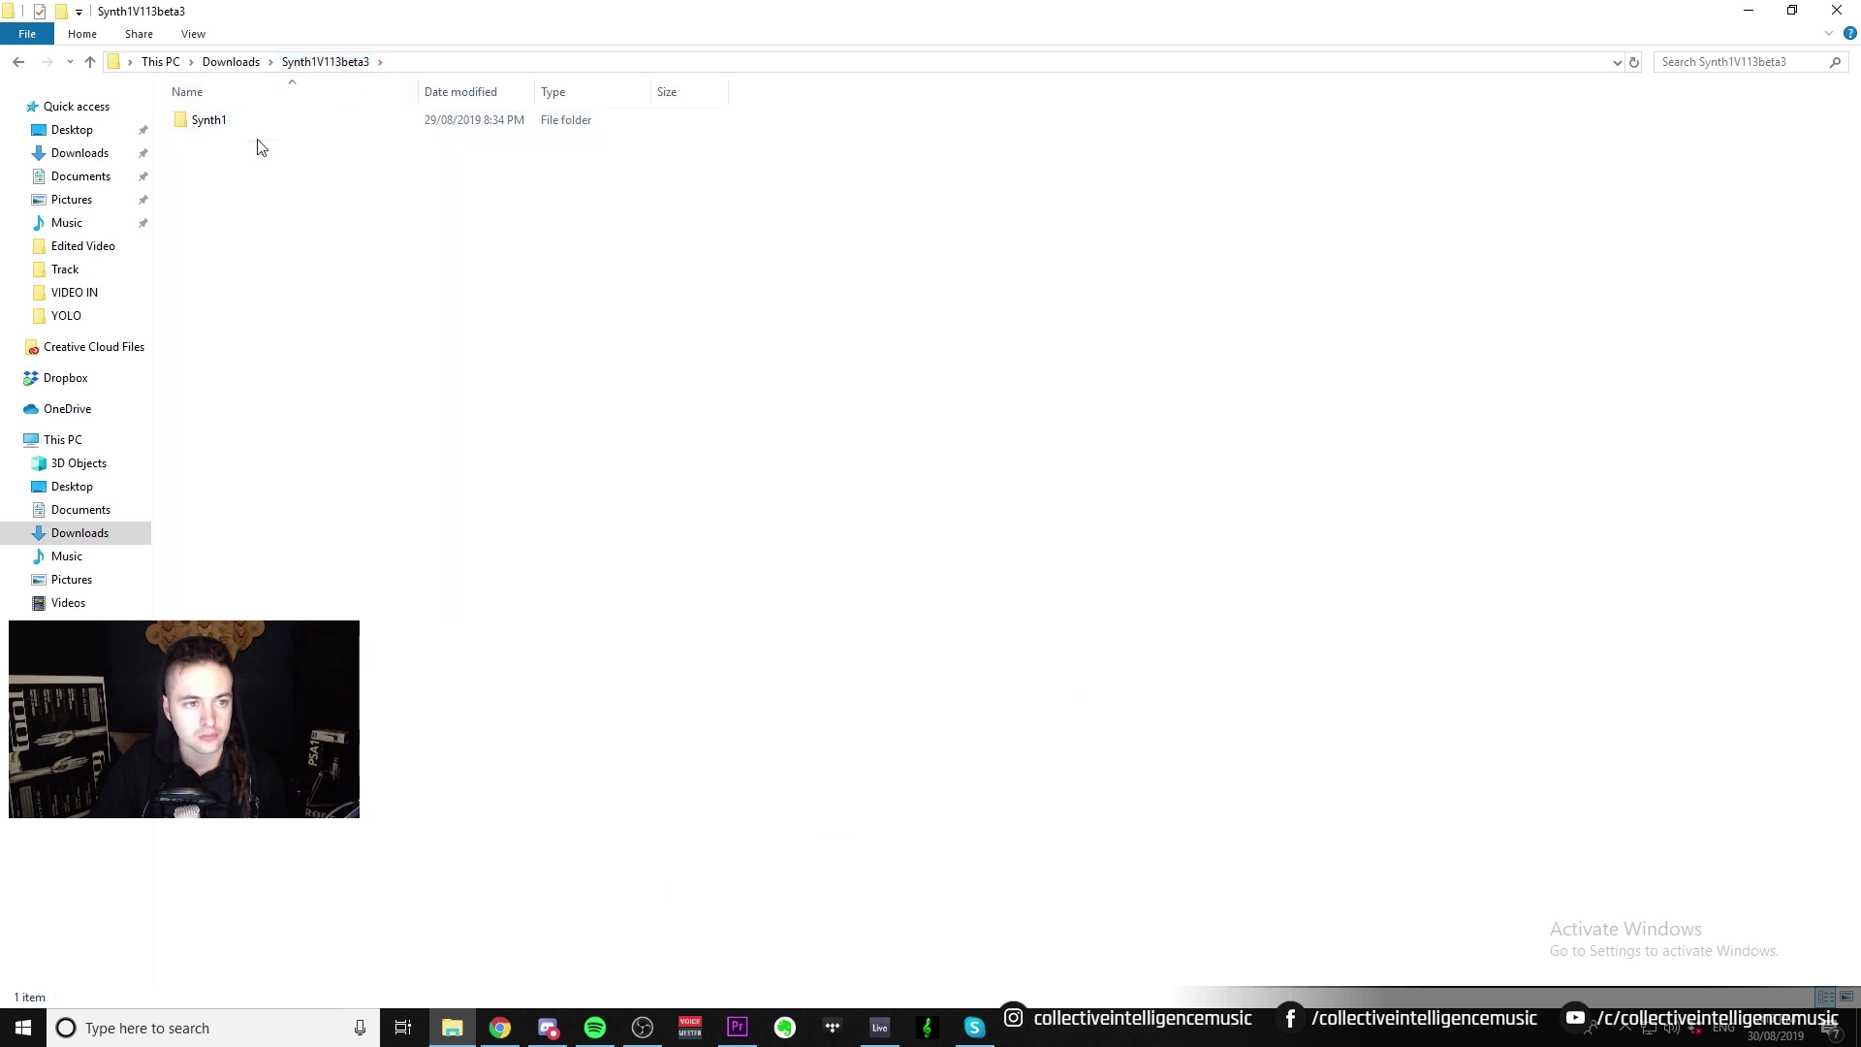
double_click(209, 124)
- Examine the Synth1 folder's contents, in particular the plugin files Synth1 VST.dll and Synth1 VST64.dll
drag(616, 694, 168, 98)
click(416, 791)
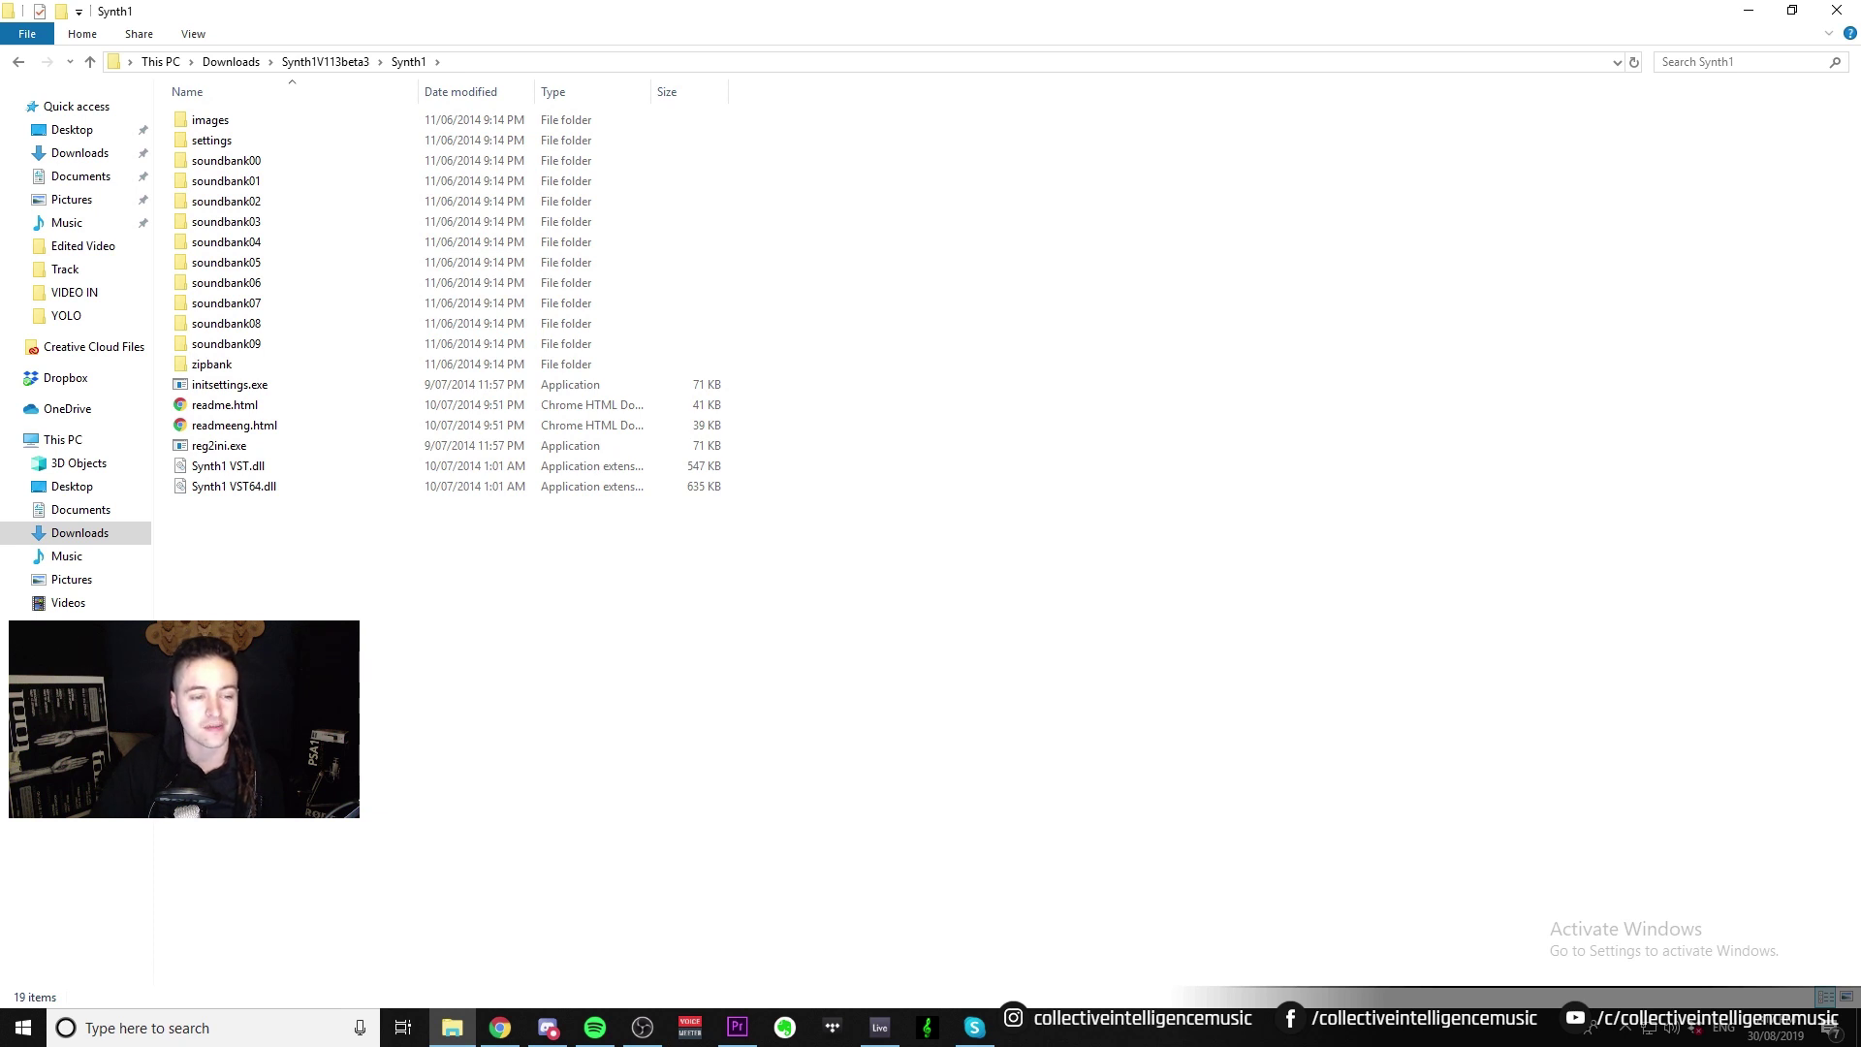
drag(344, 608, 306, 615)
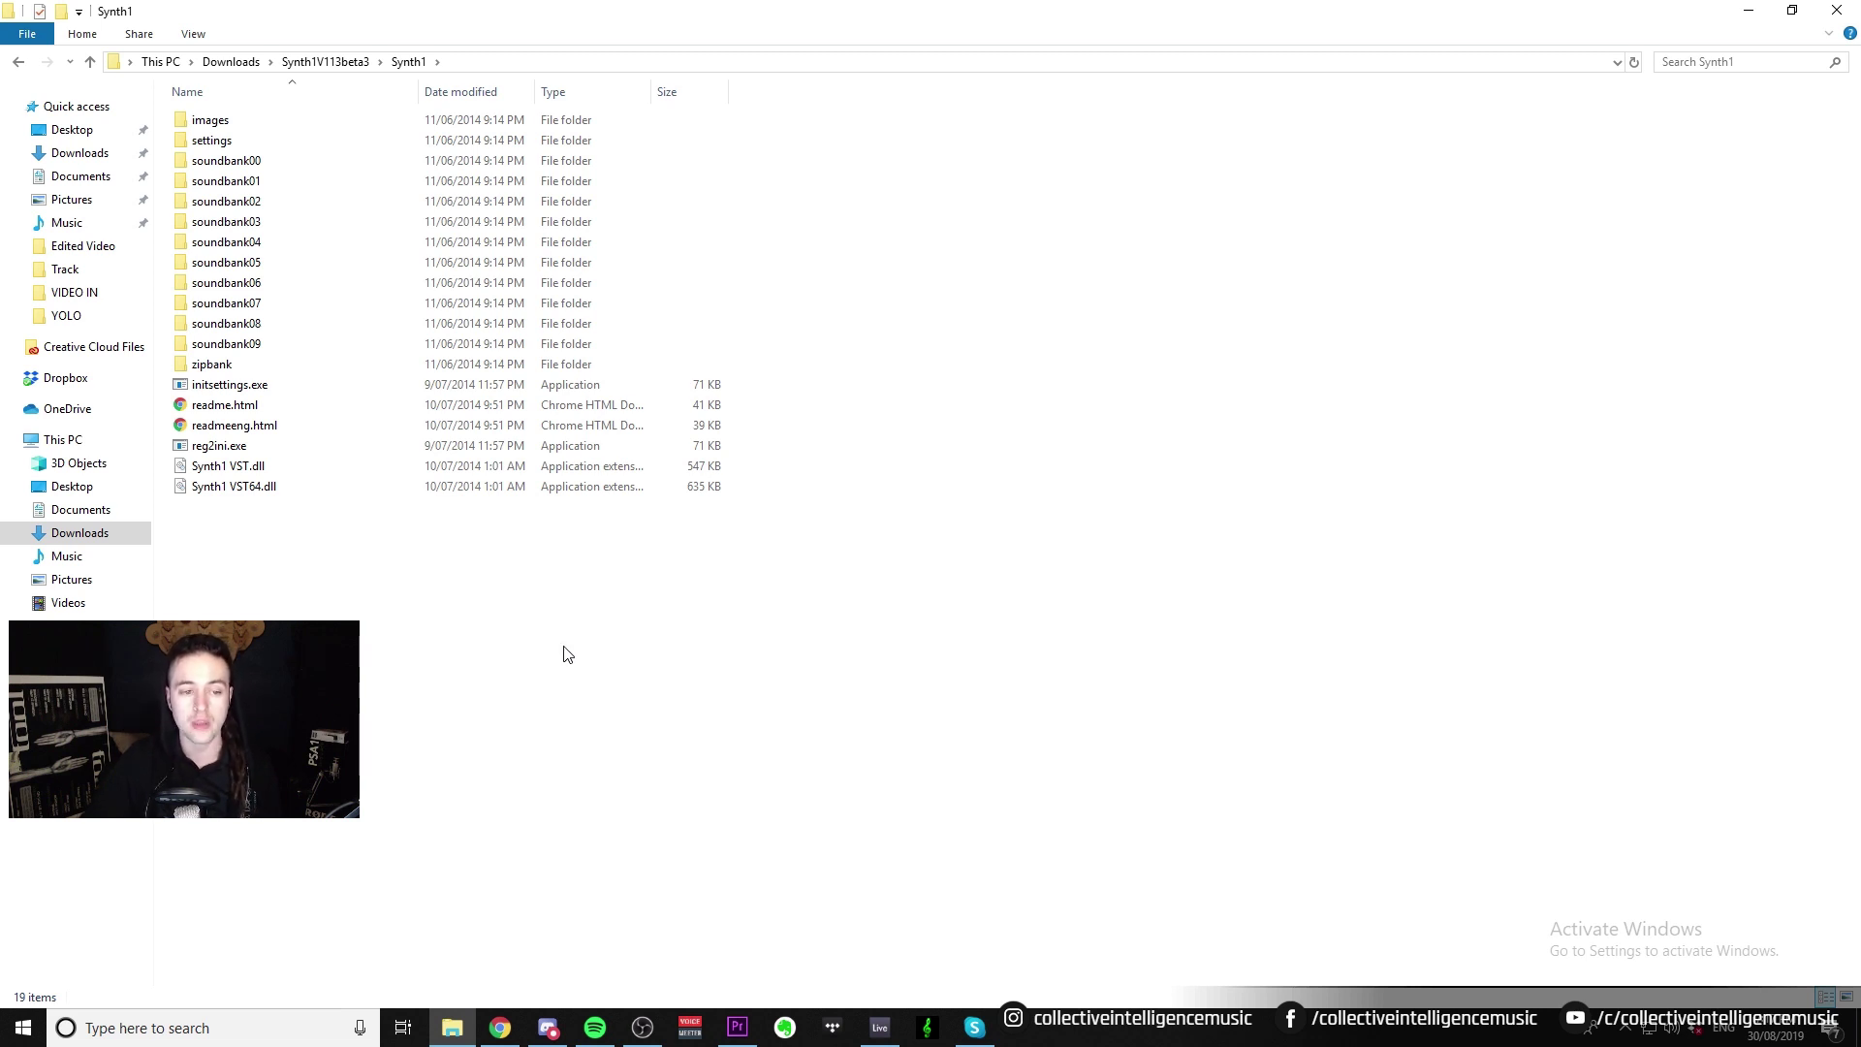
drag(684, 729, 274, 561)
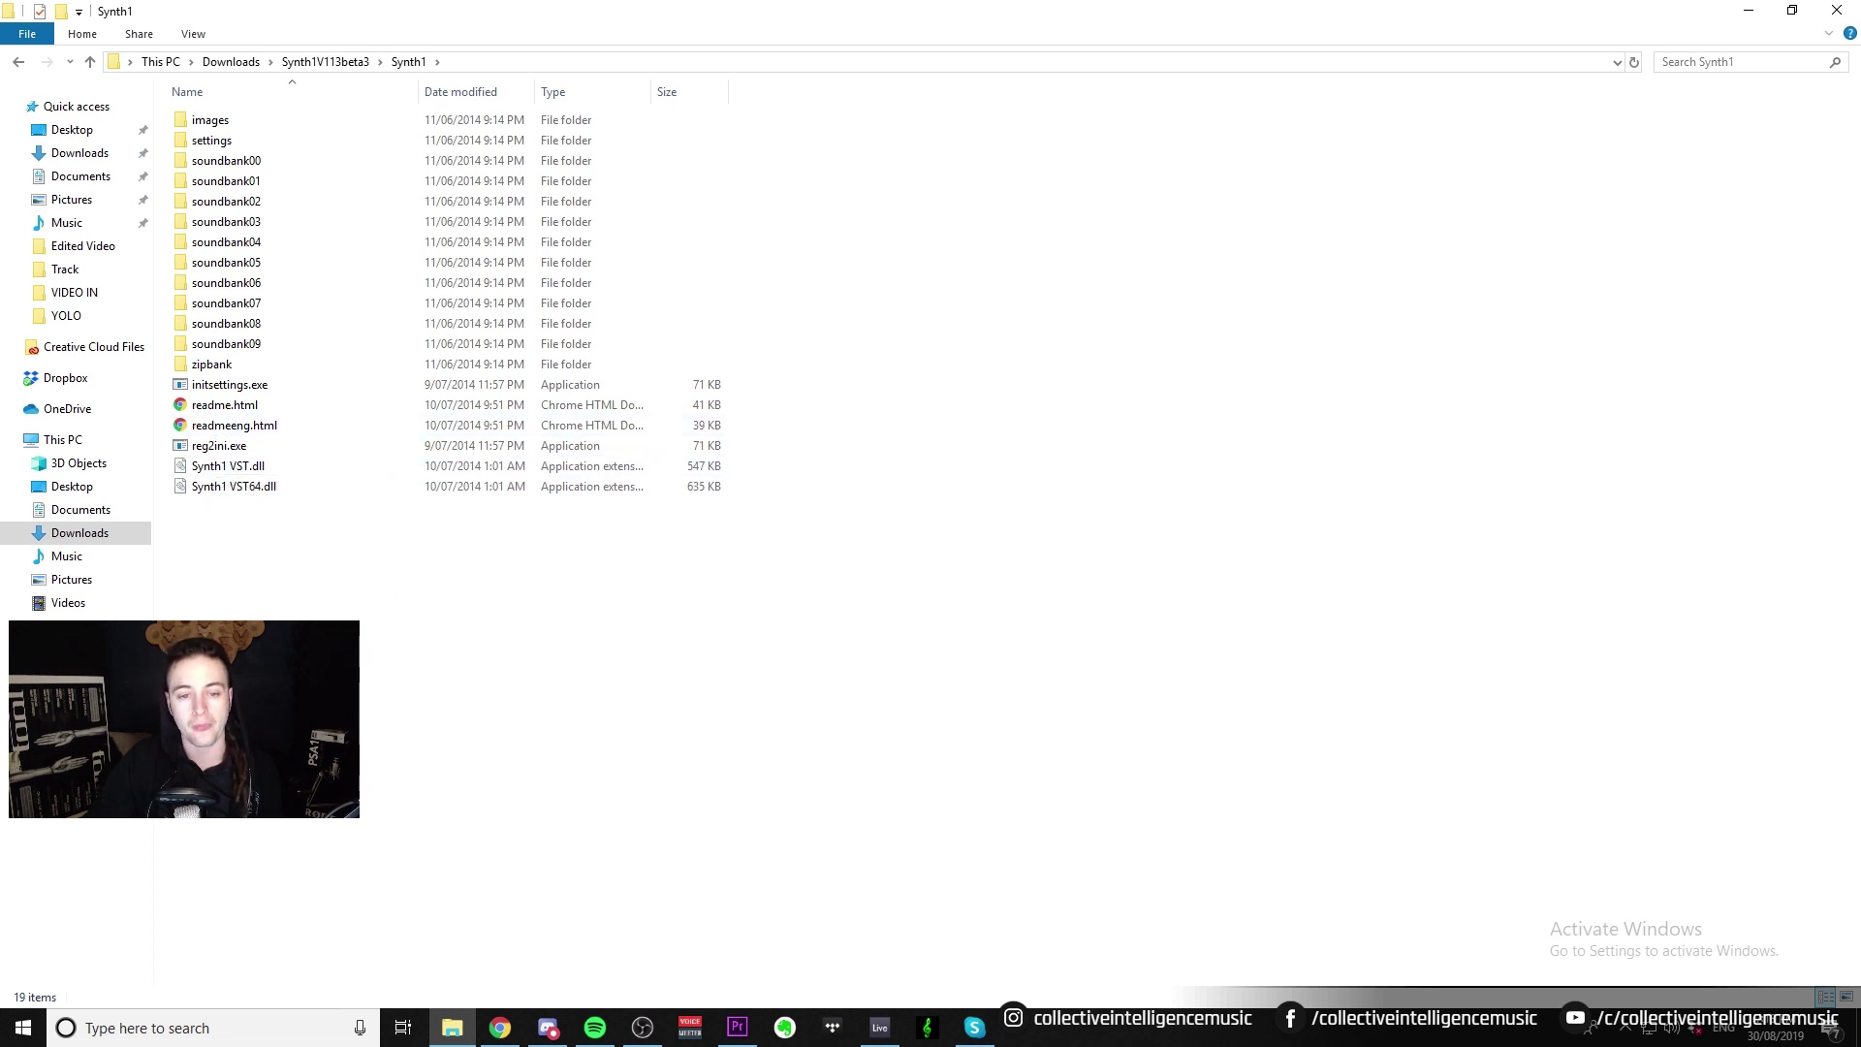
click(184, 467)
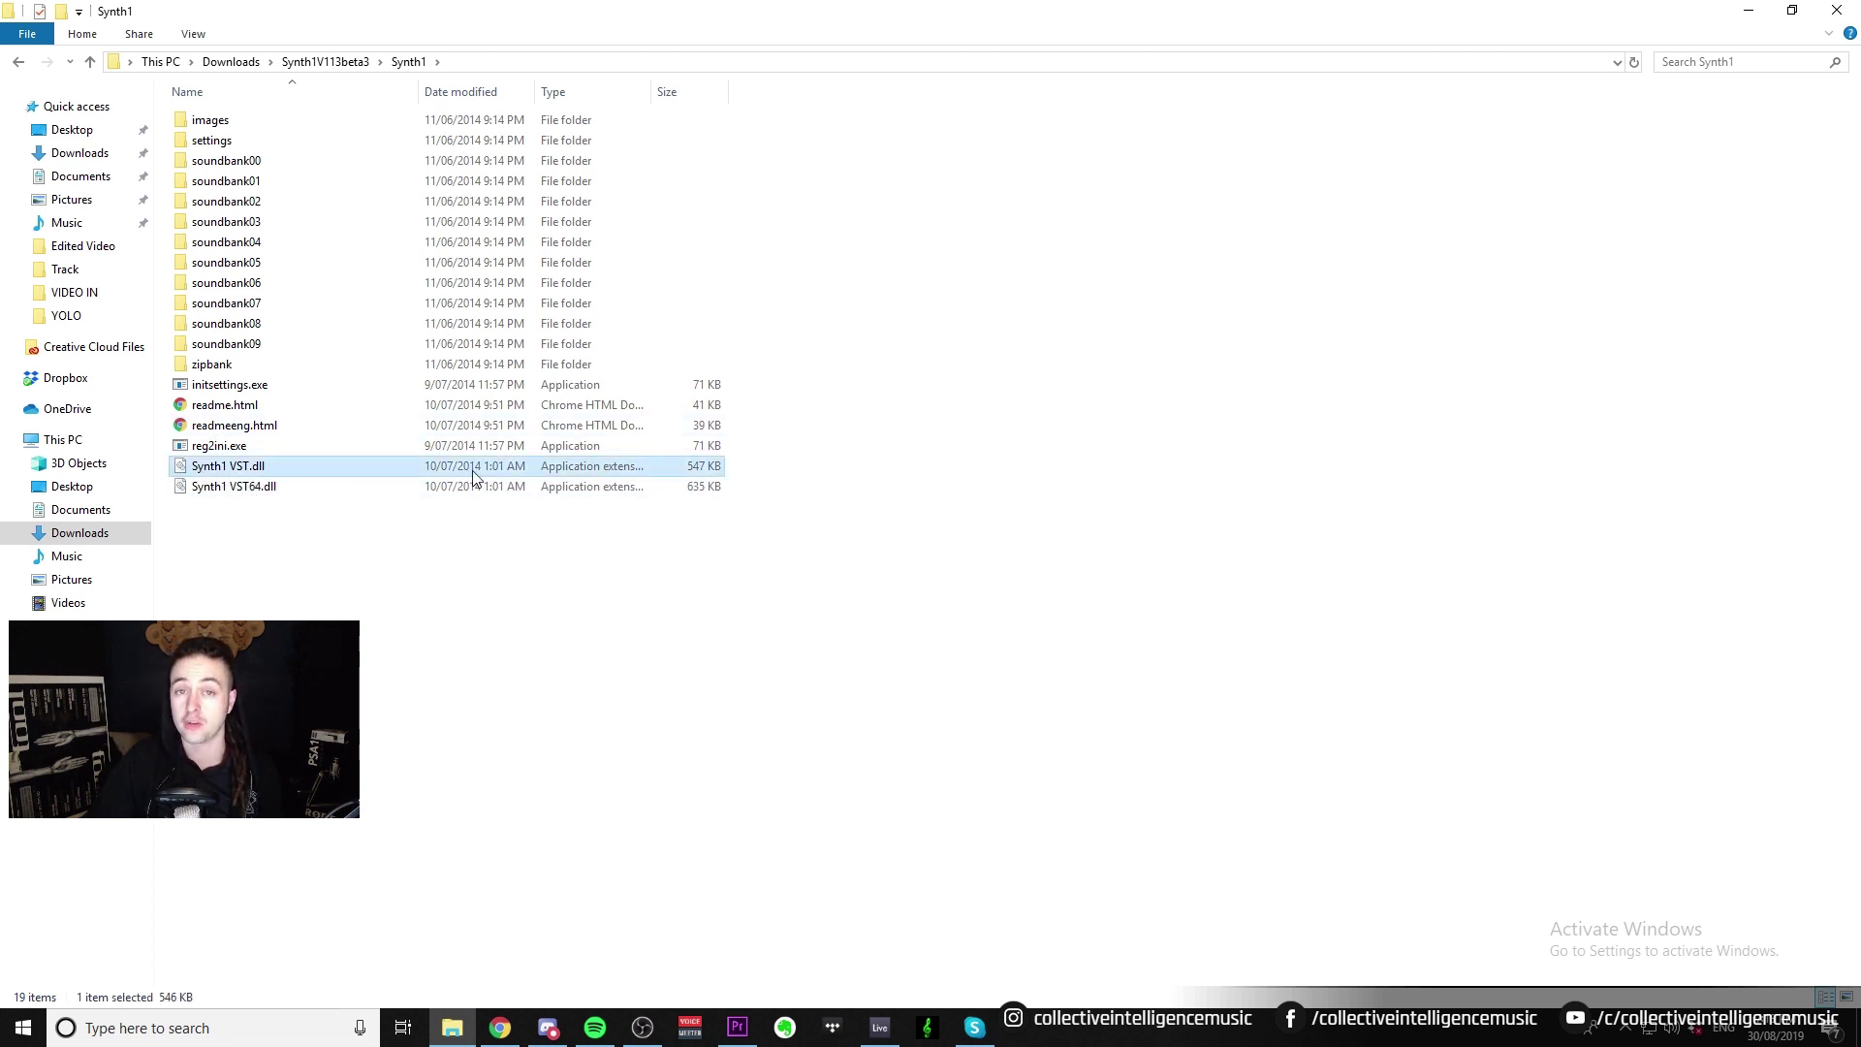
click(249, 488)
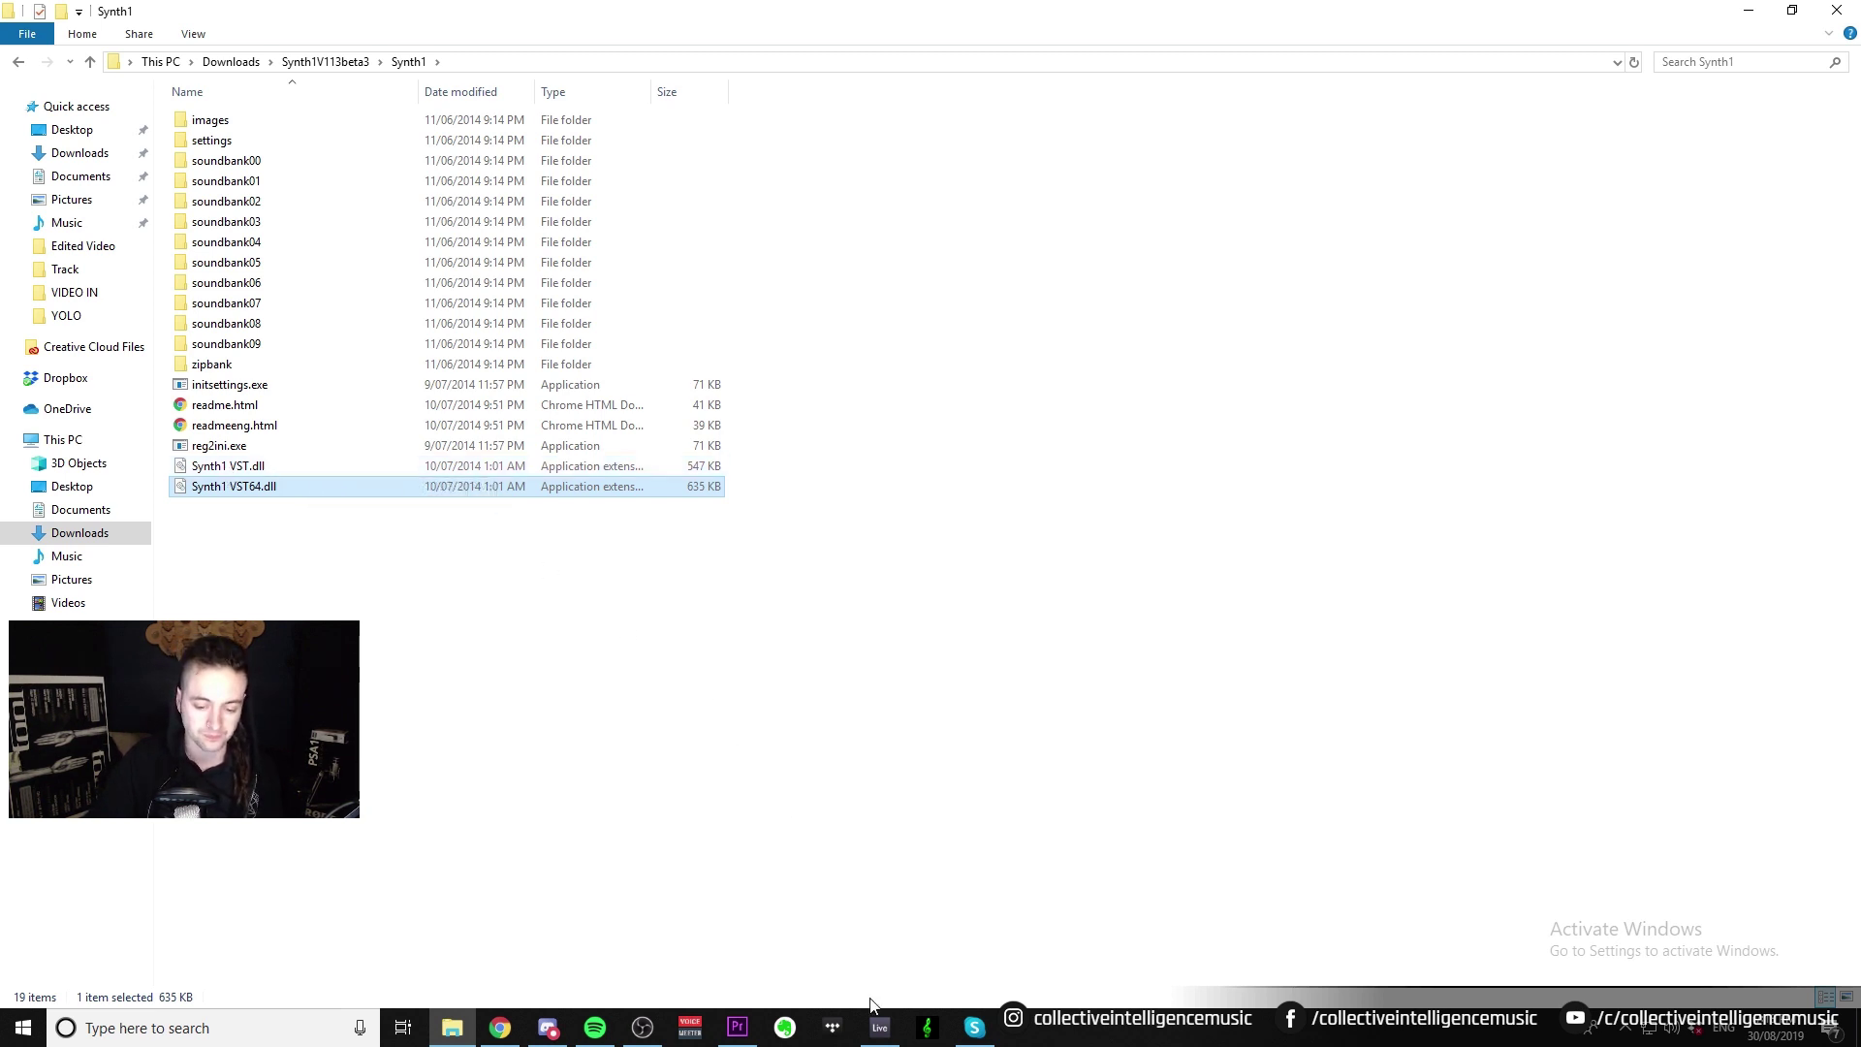
click(675, 717)
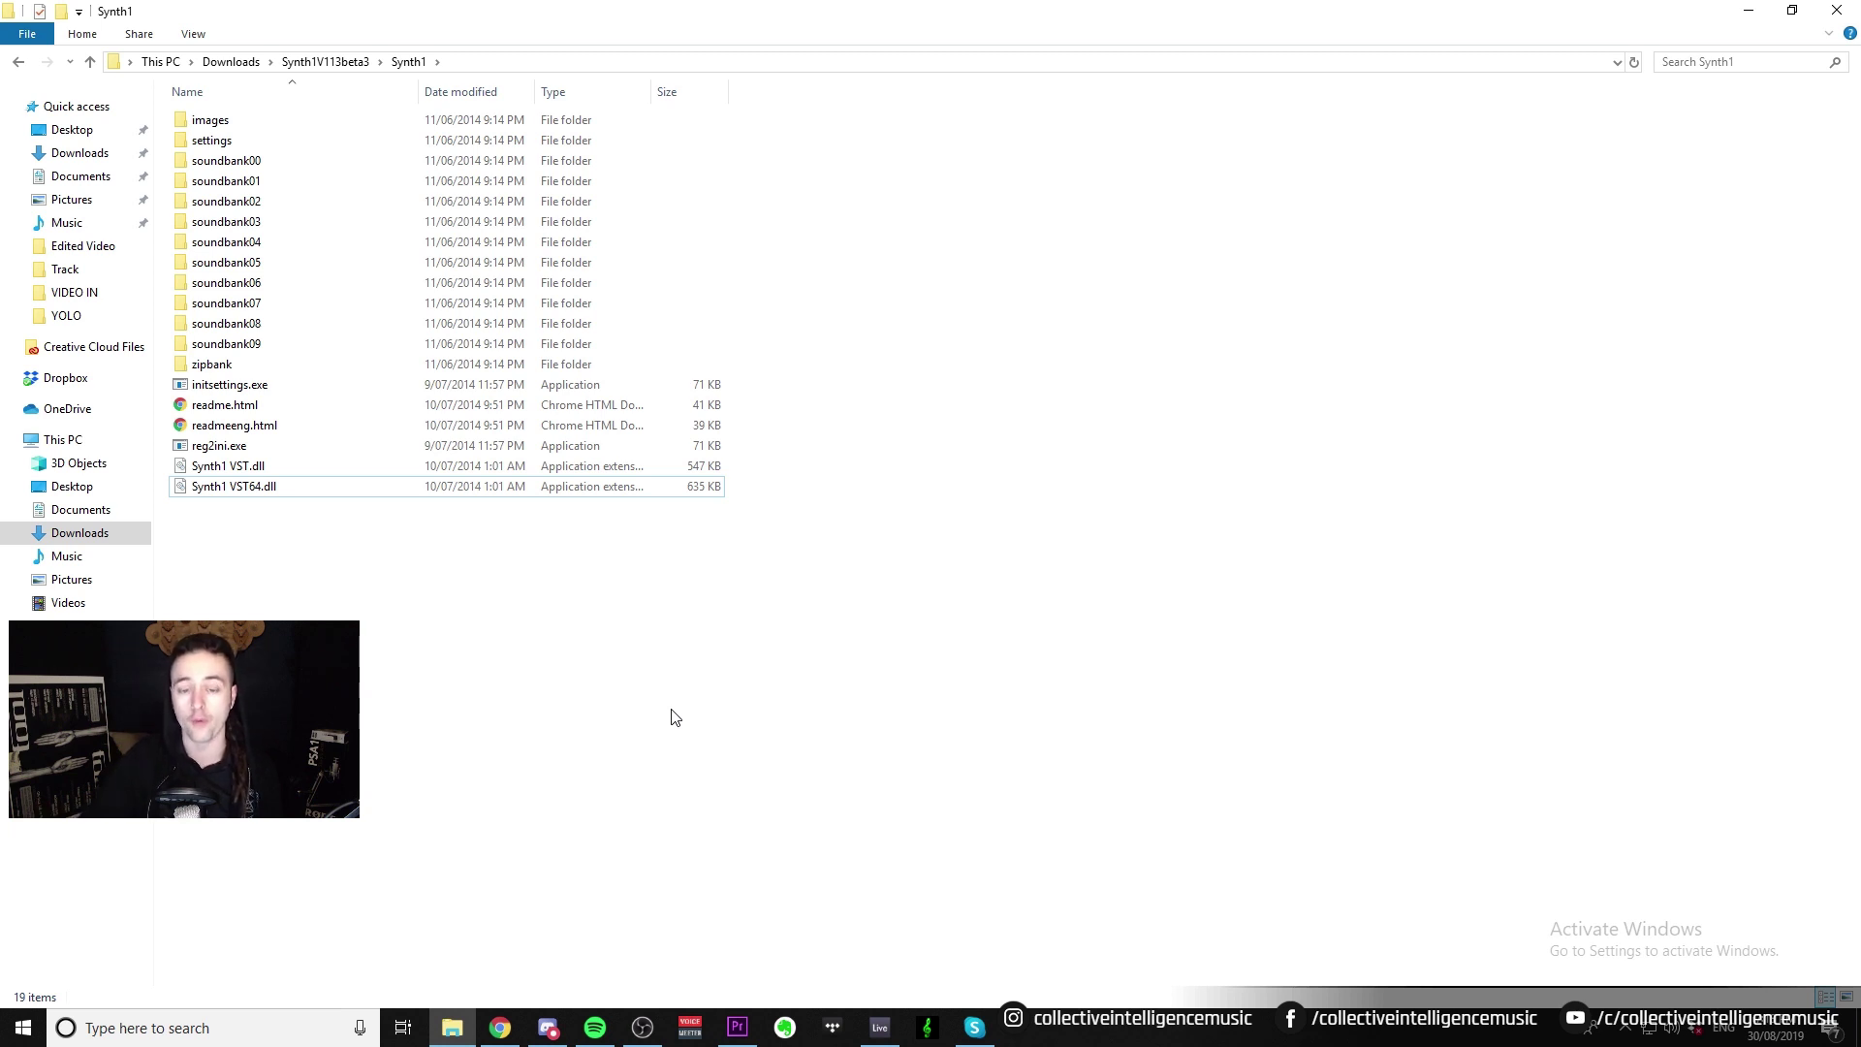
- Switch to Ableton Live, open its plug-in preferences and browse for the VST2 plug-in custom folder
click(879, 1028)
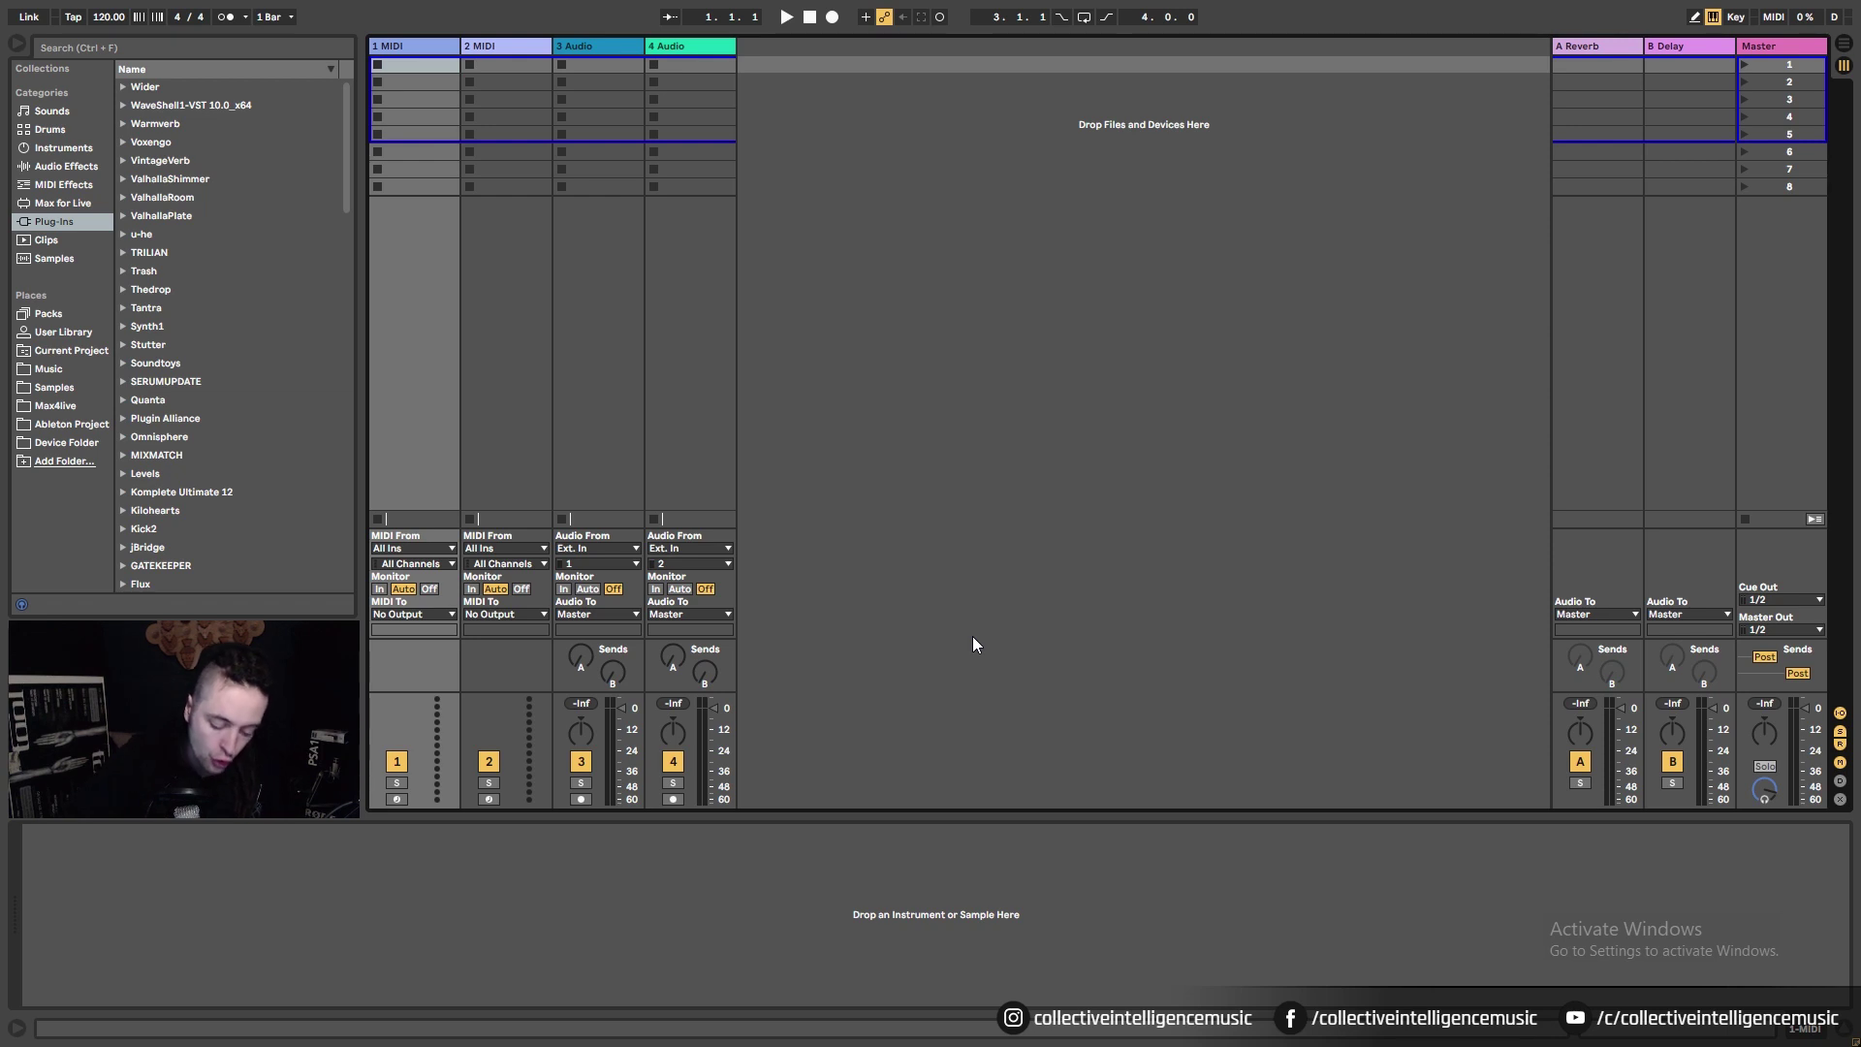
key(ctrl+comma)
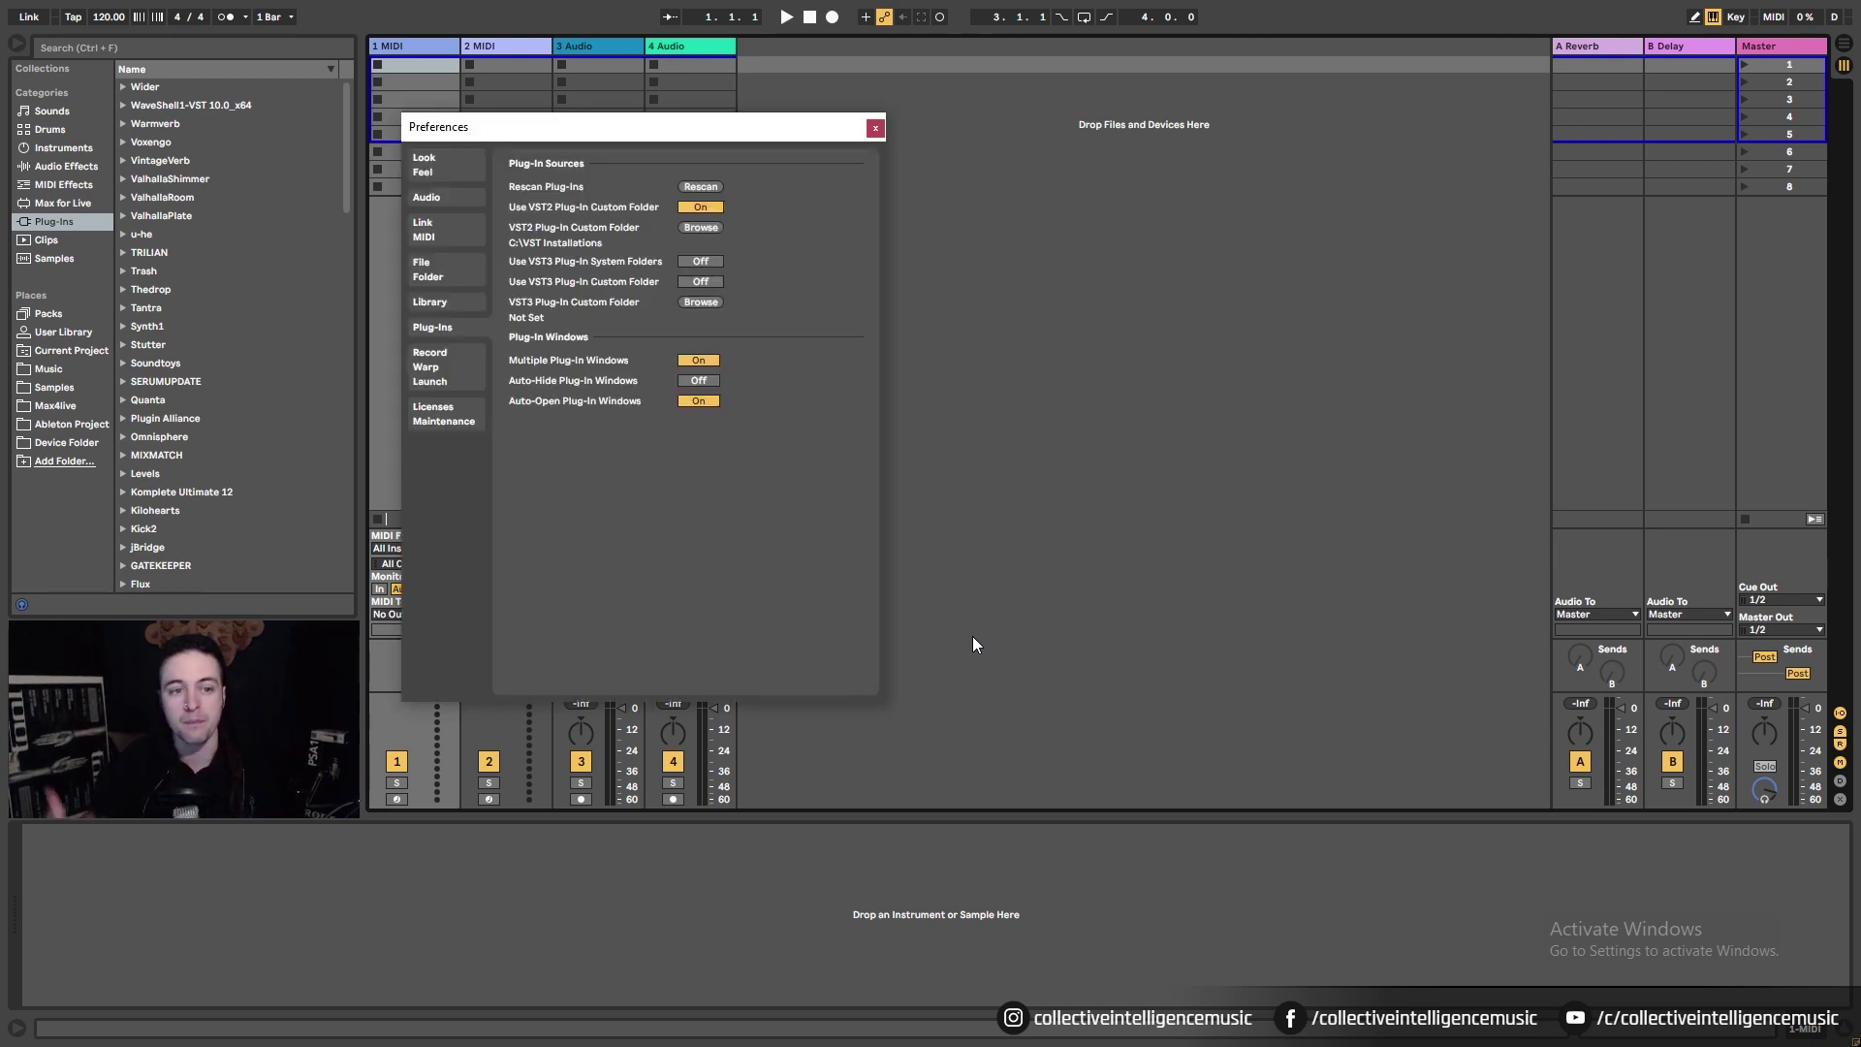
drag(473, 122, 752, 227)
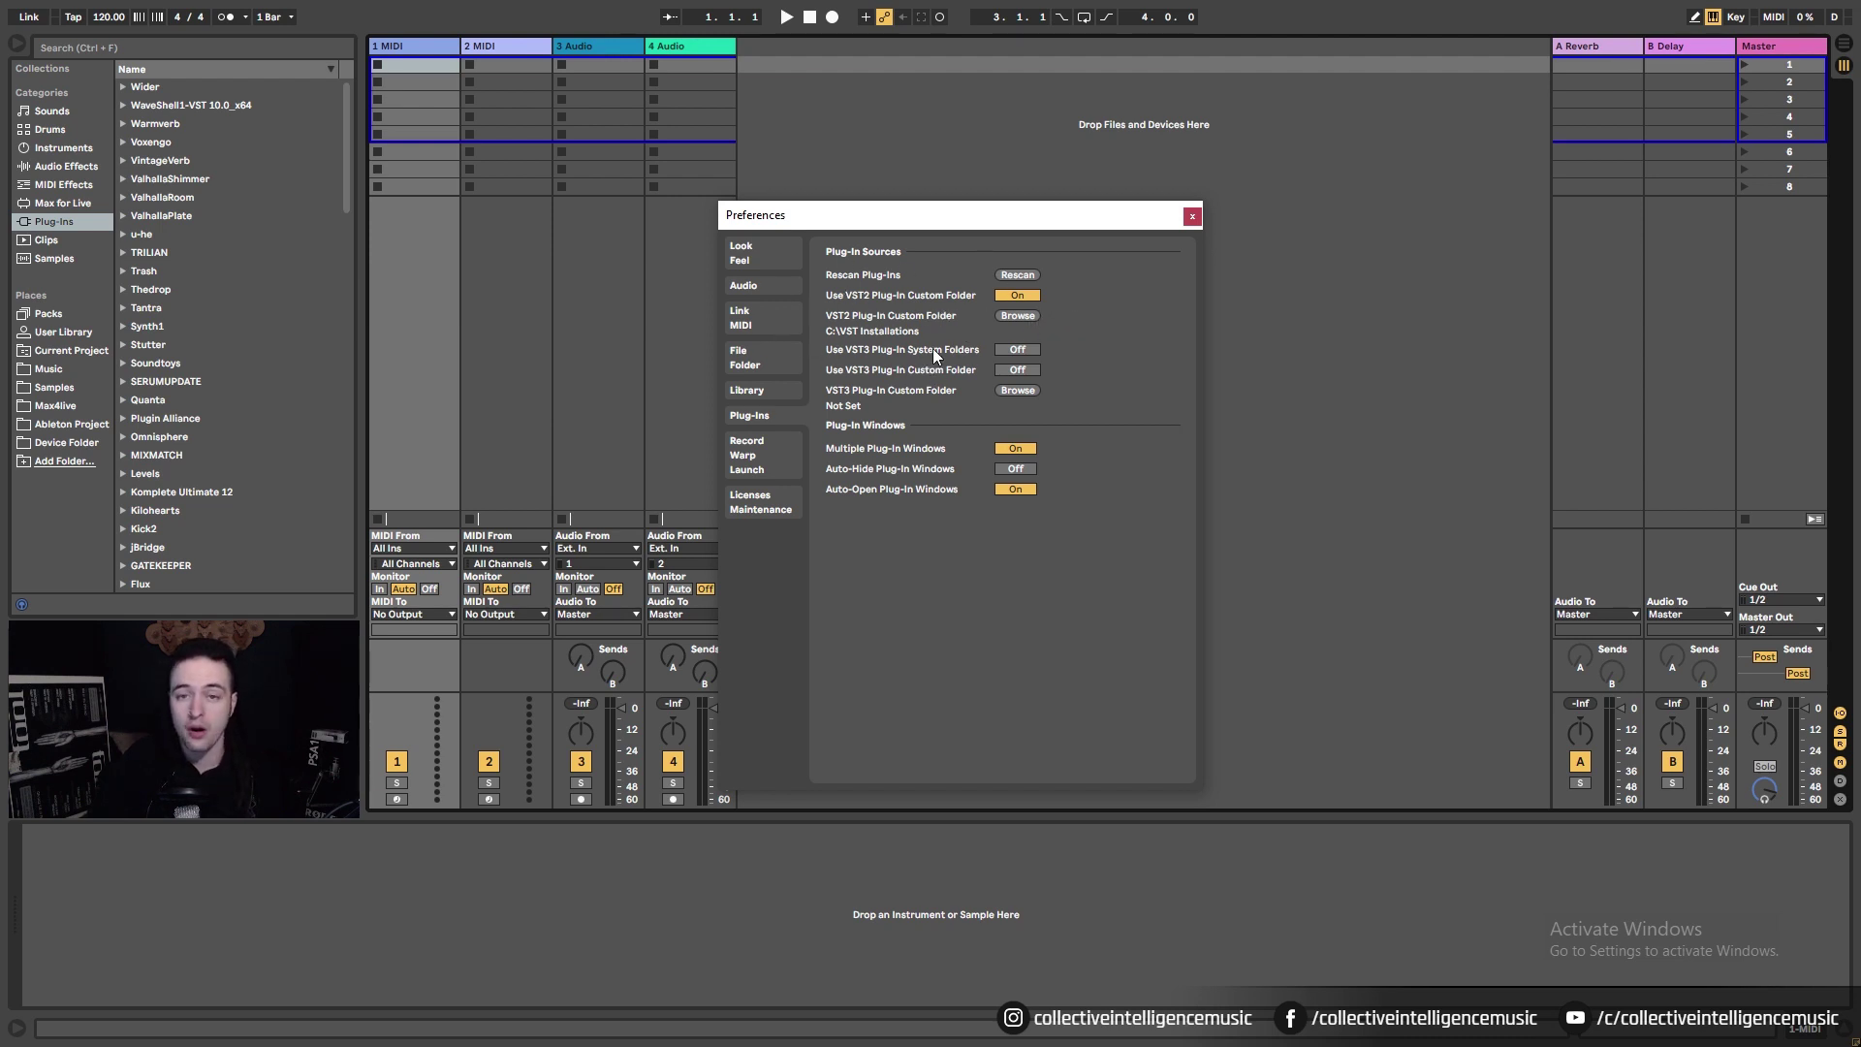
click(1016, 317)
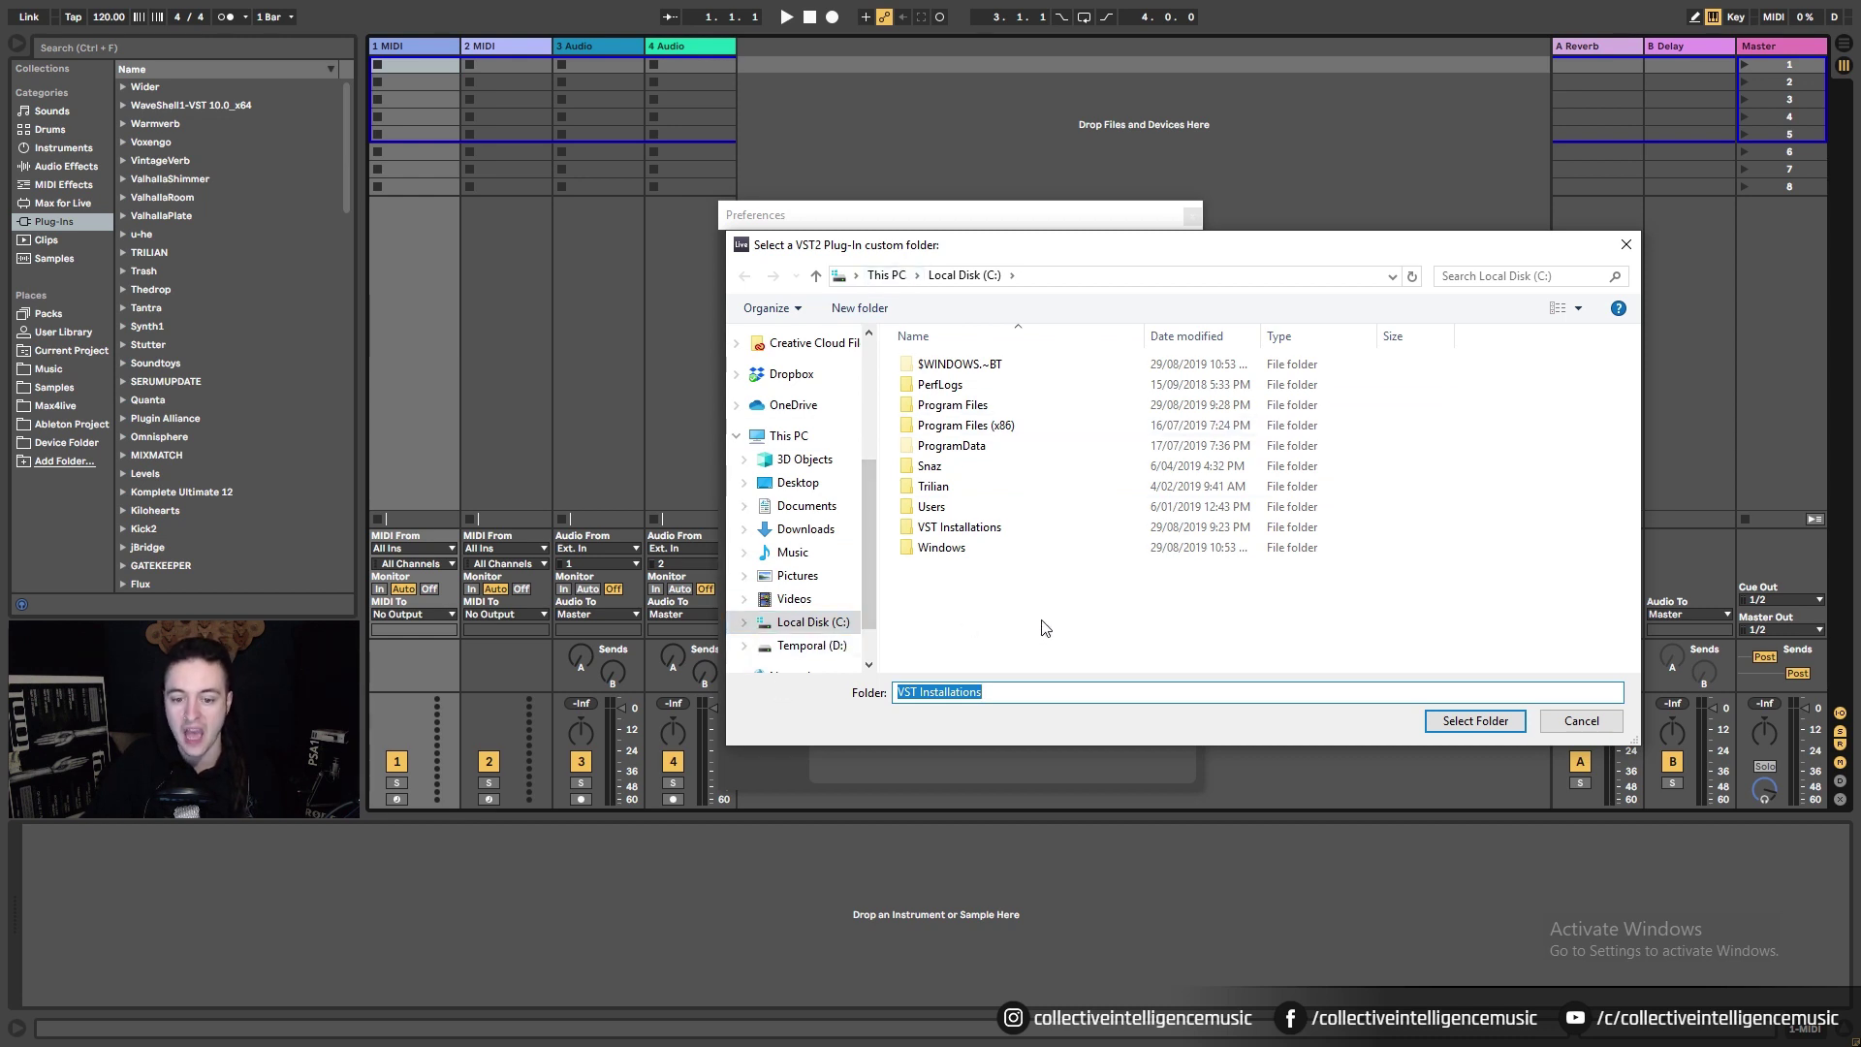
- Create a folder named Plug Ins on Local Disk (C:) within the folder selection dialog and delete it again
right_click(951, 616)
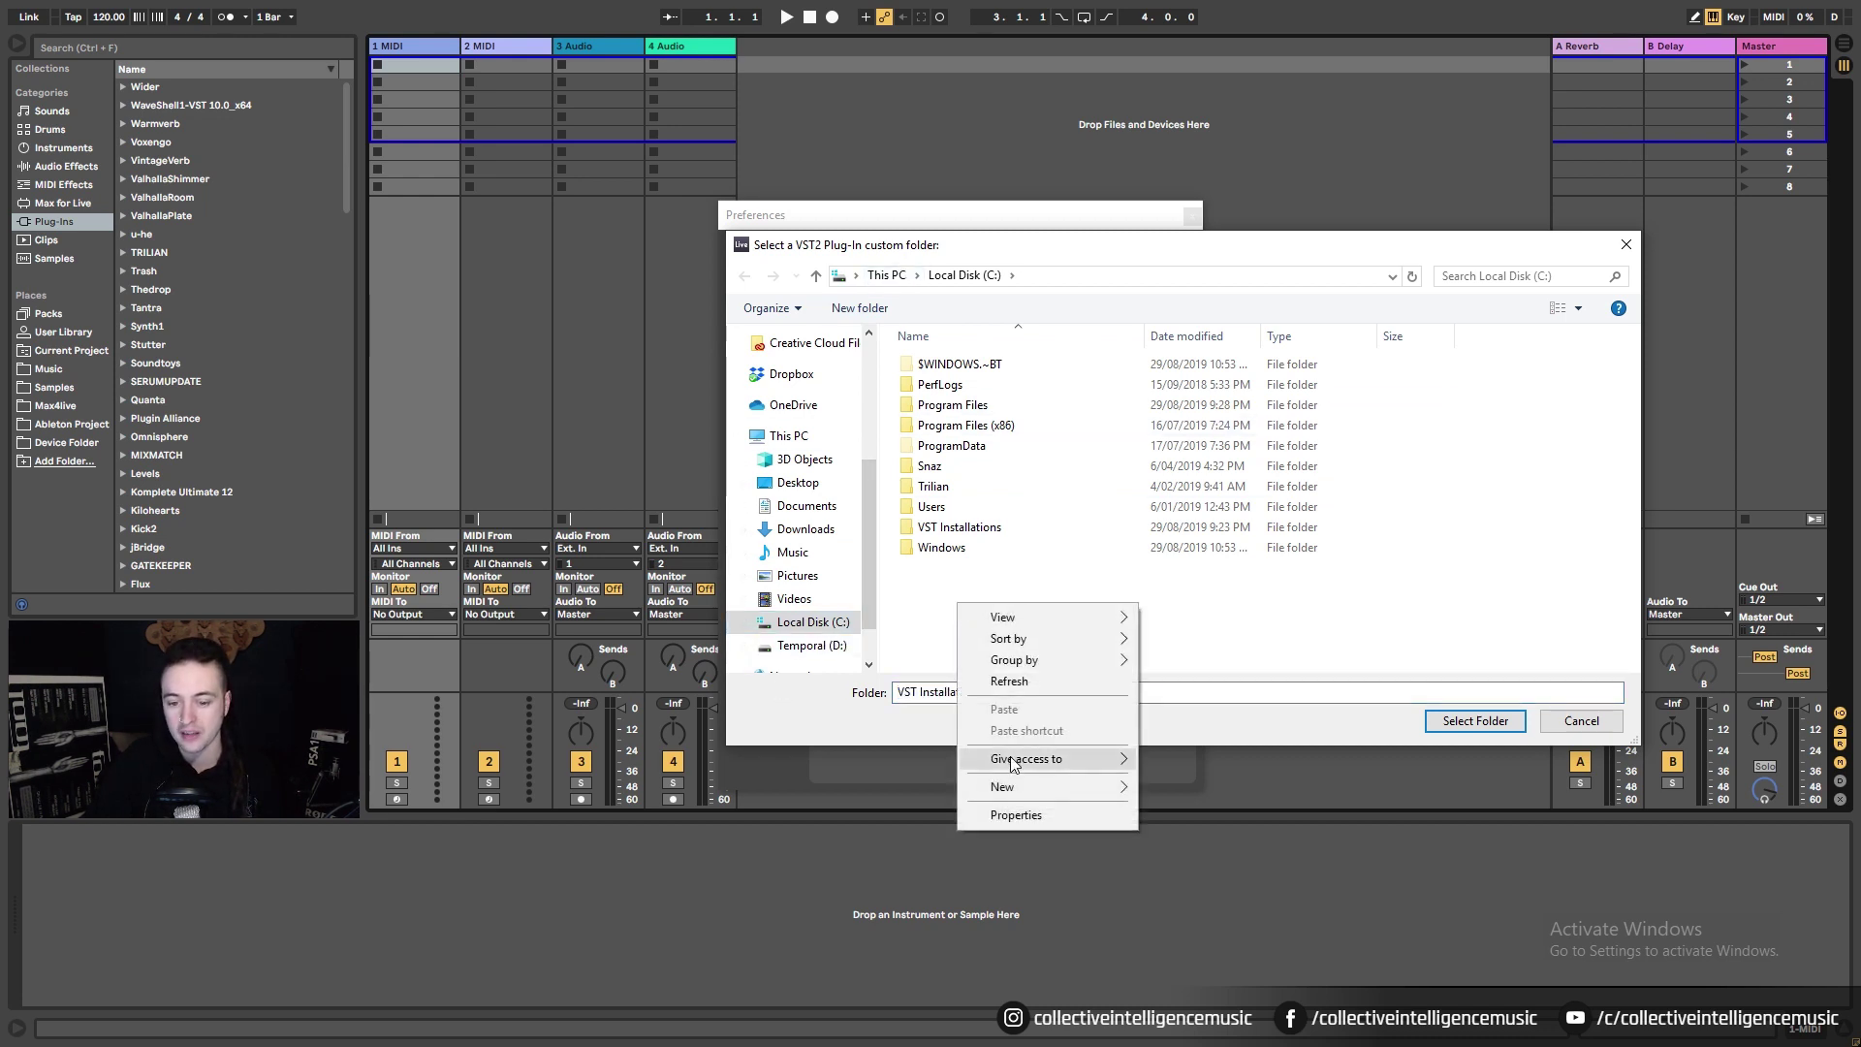
mouse_move(1014, 786)
click(1210, 787)
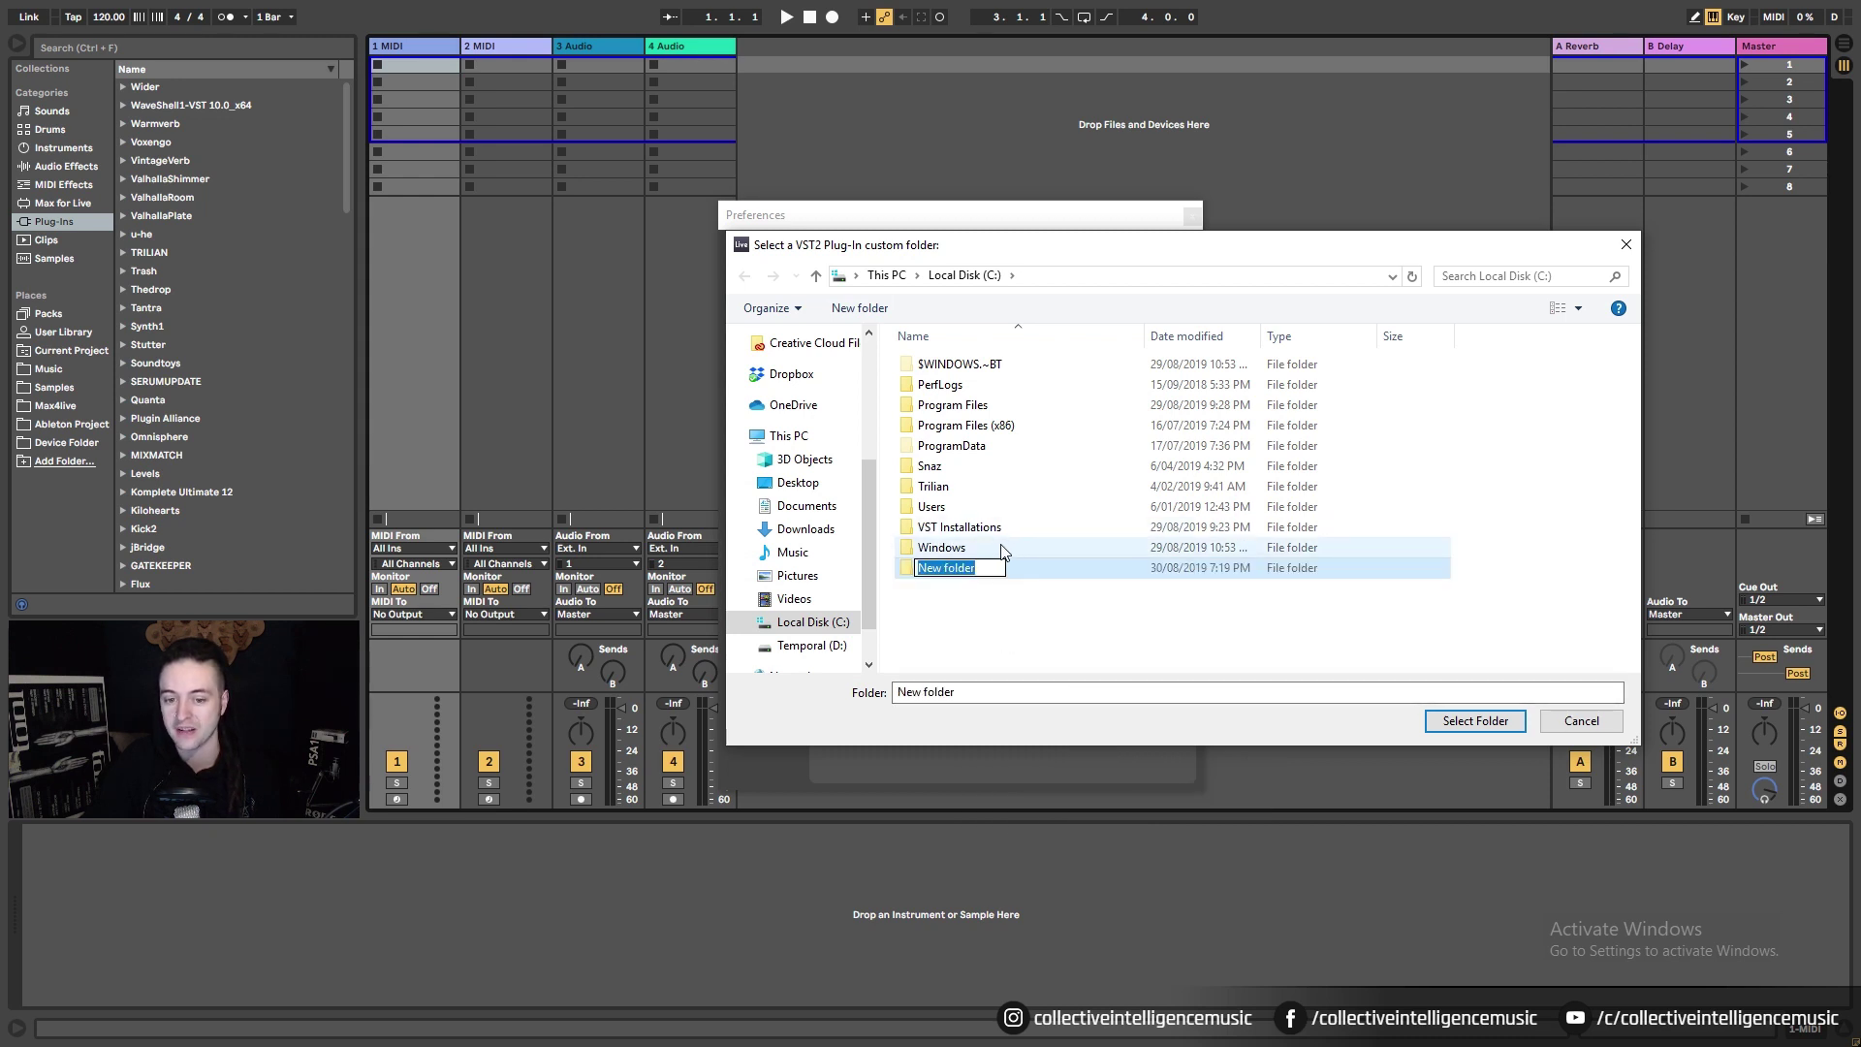
text(Pu)
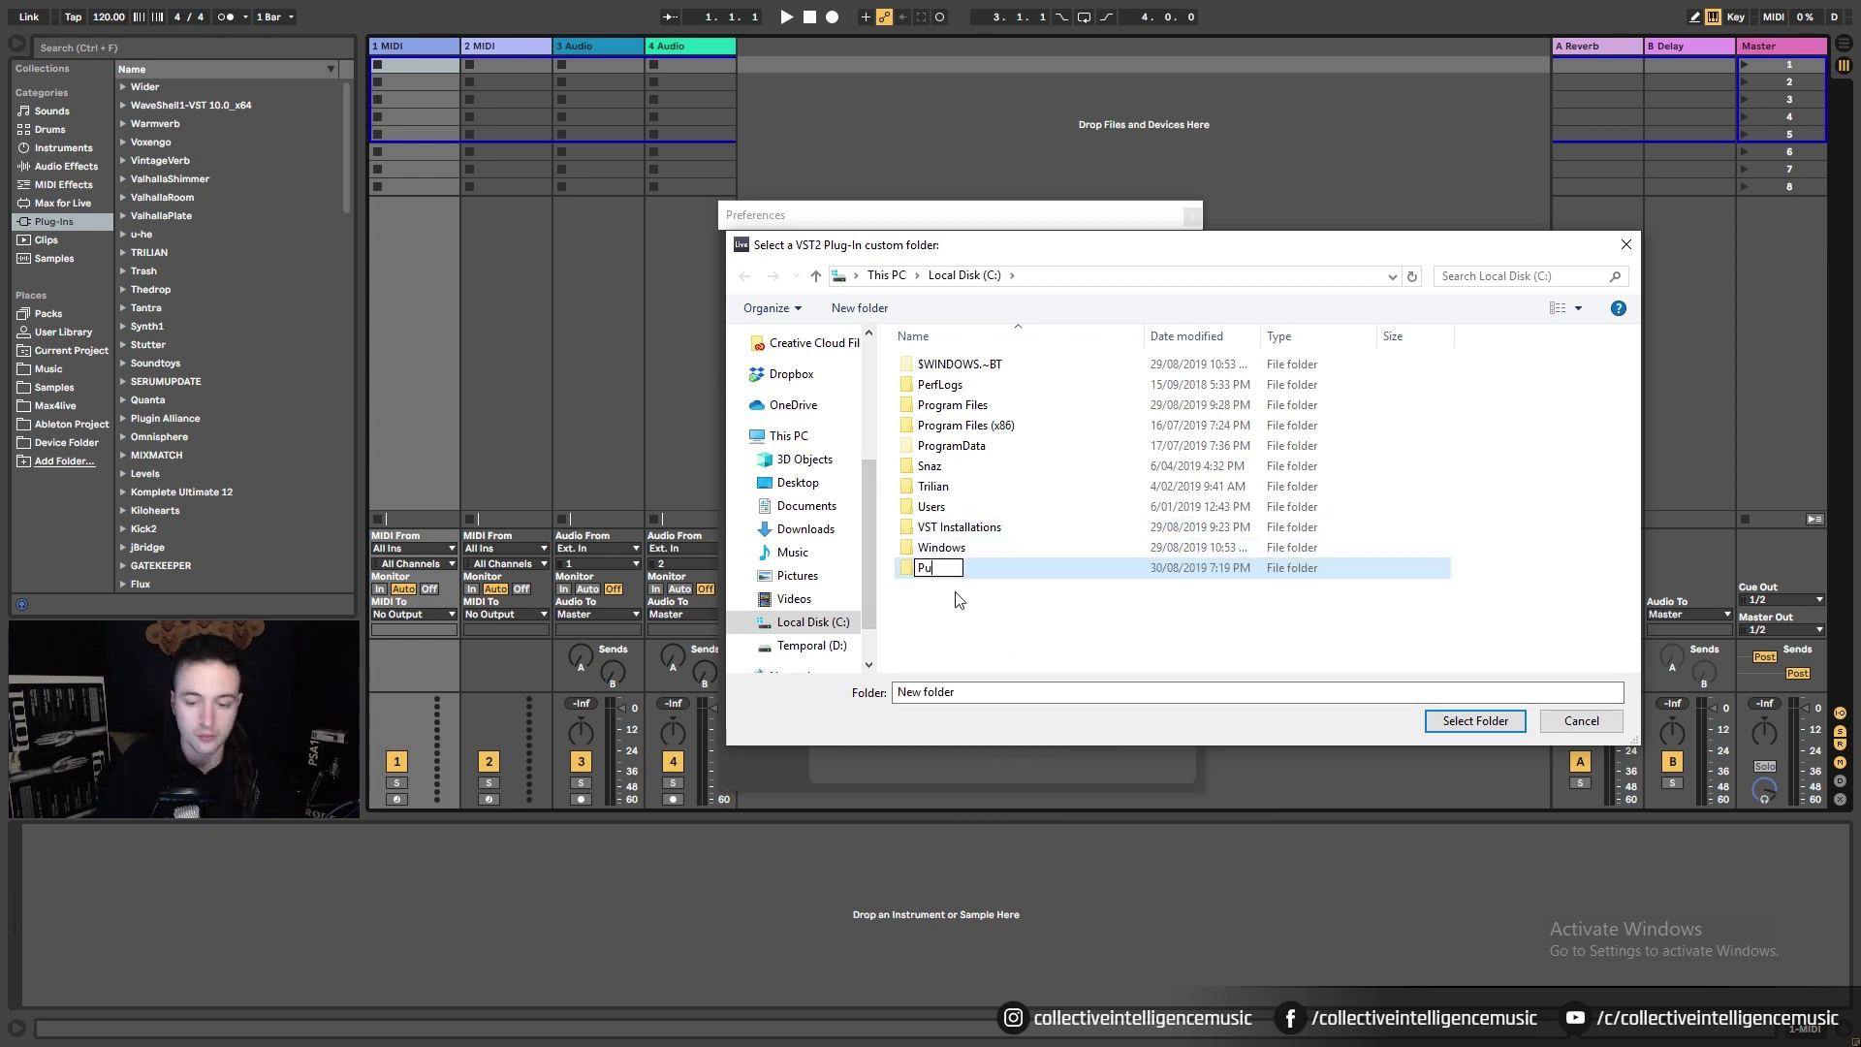
text(ug Ins)
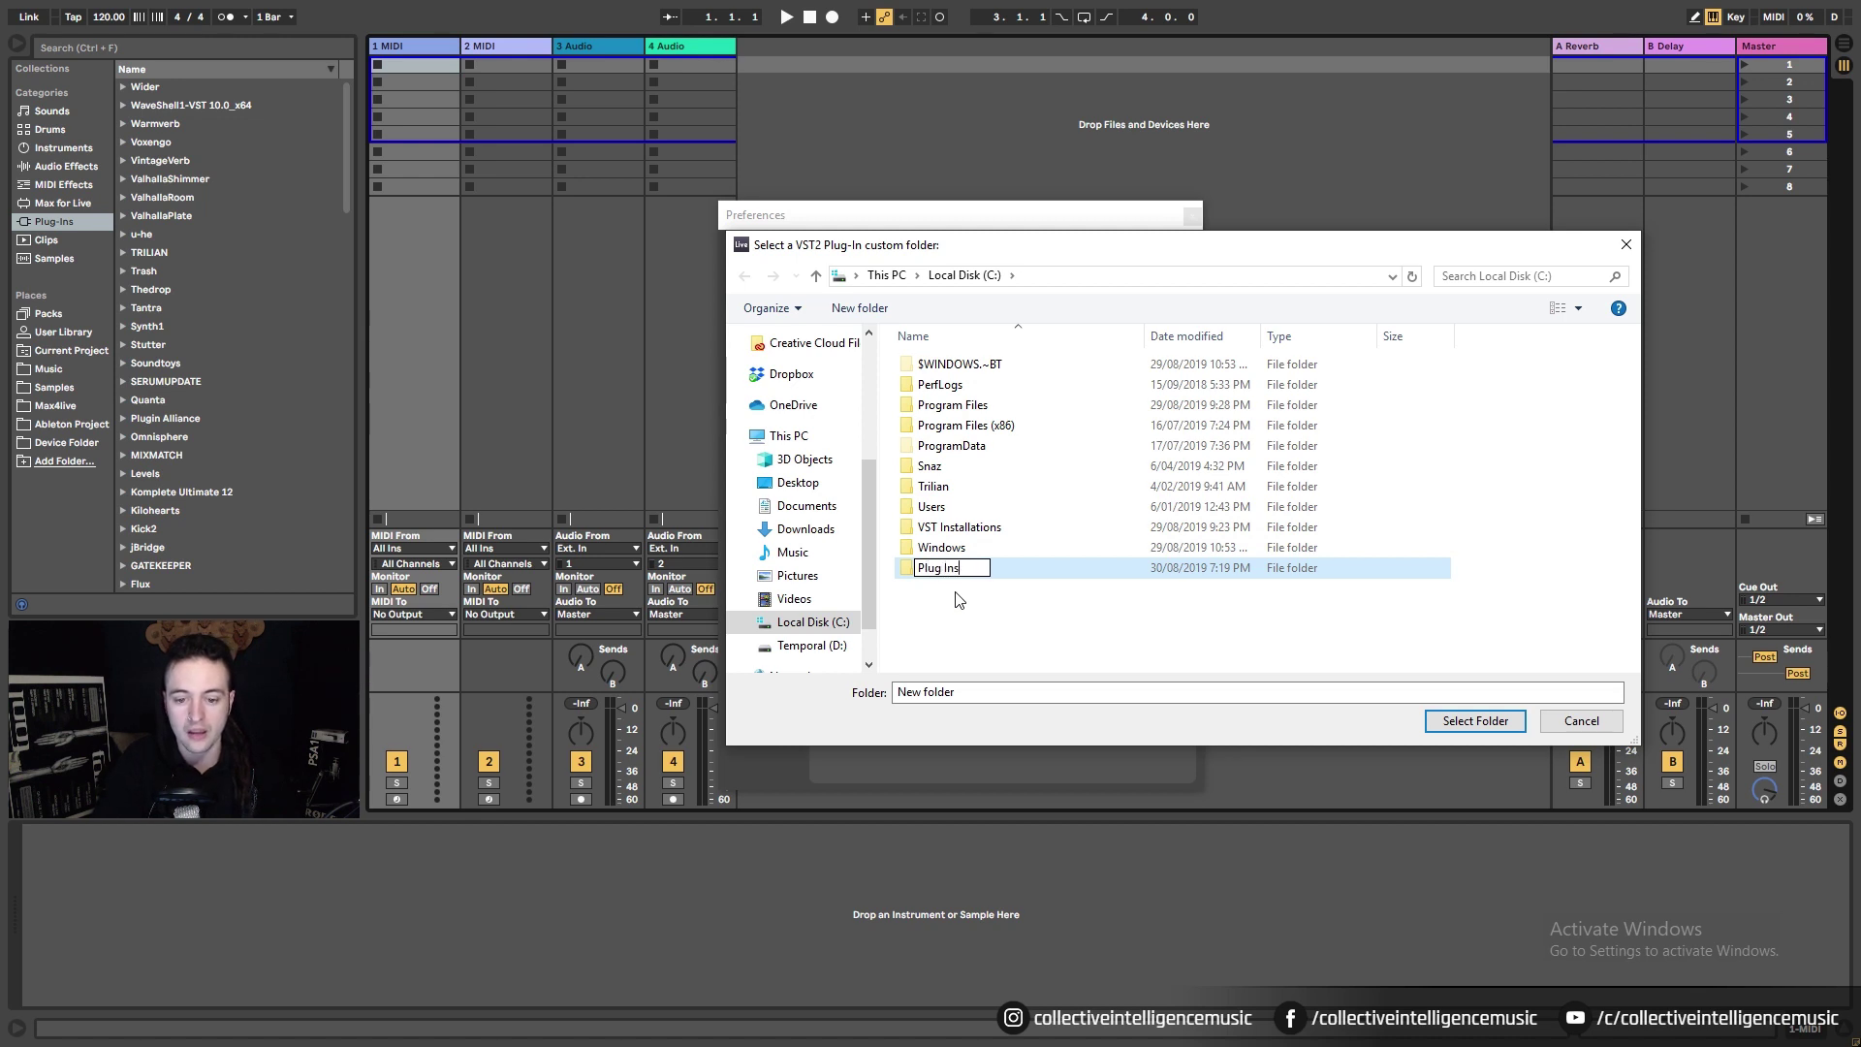
key(Return)
click(1056, 617)
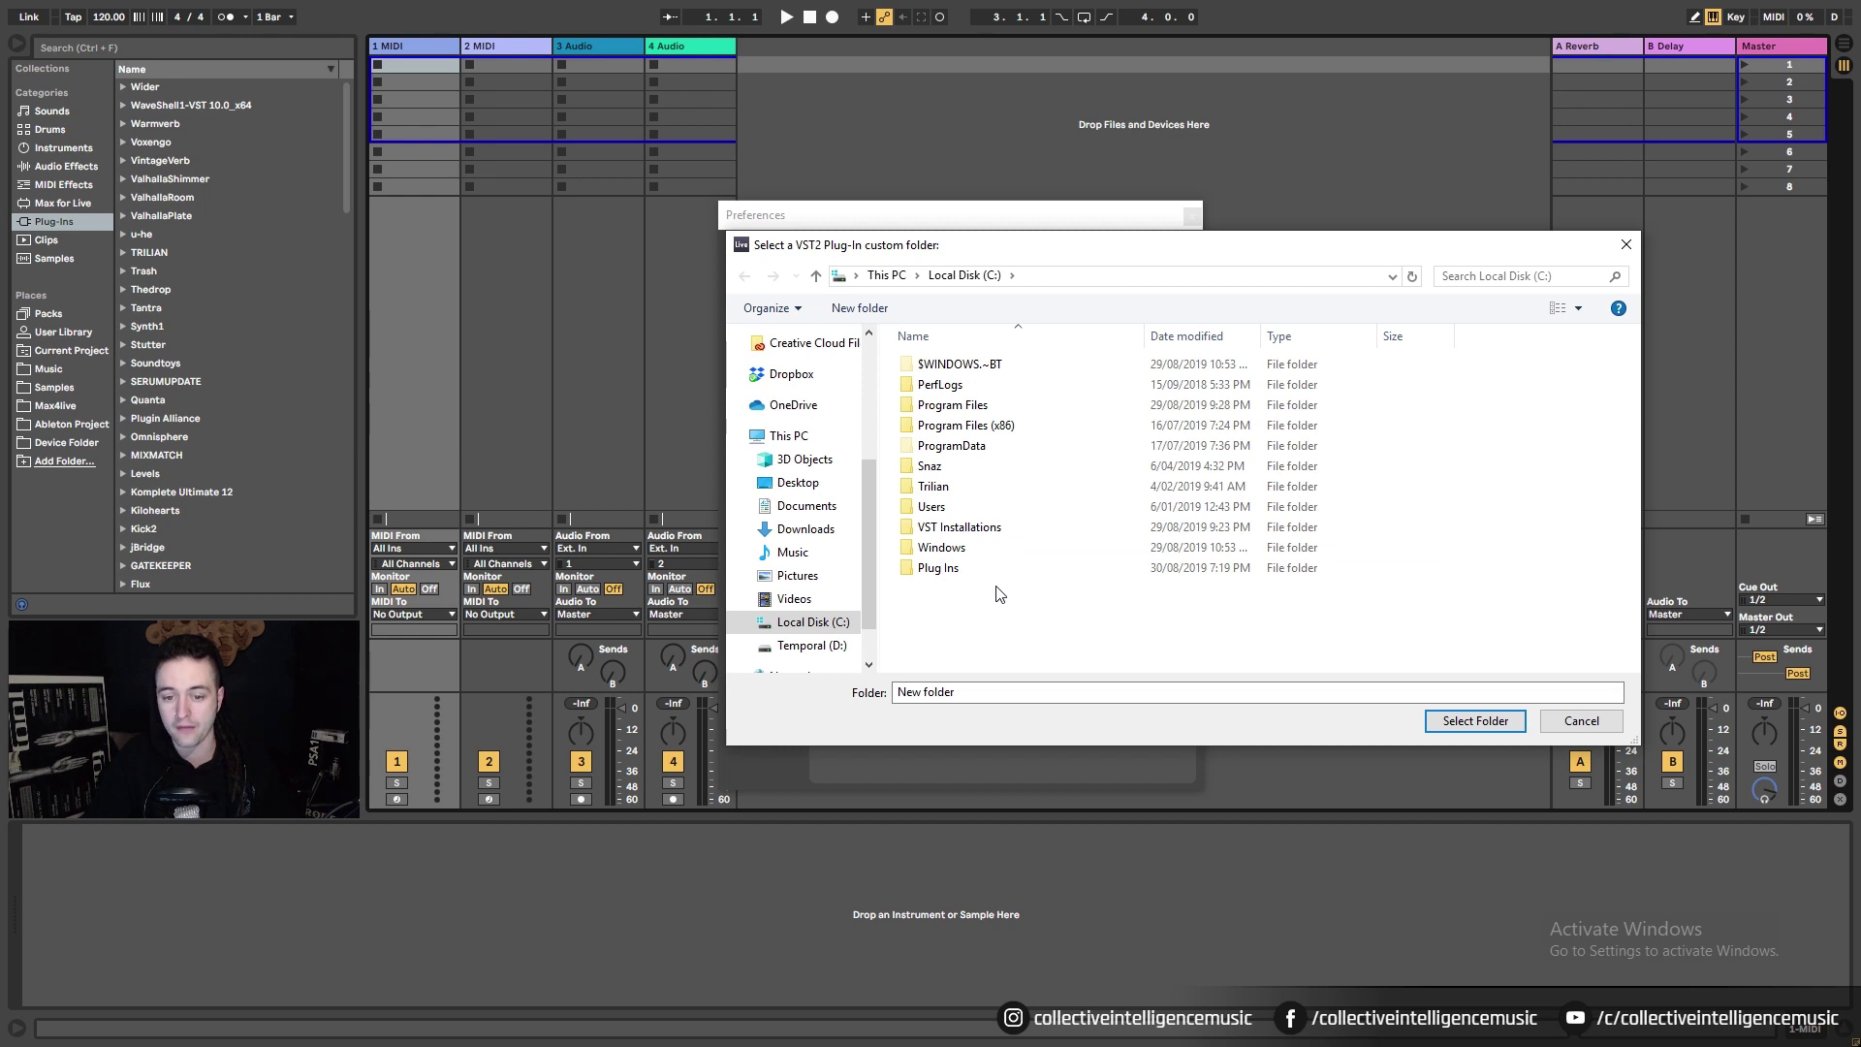
click(961, 572)
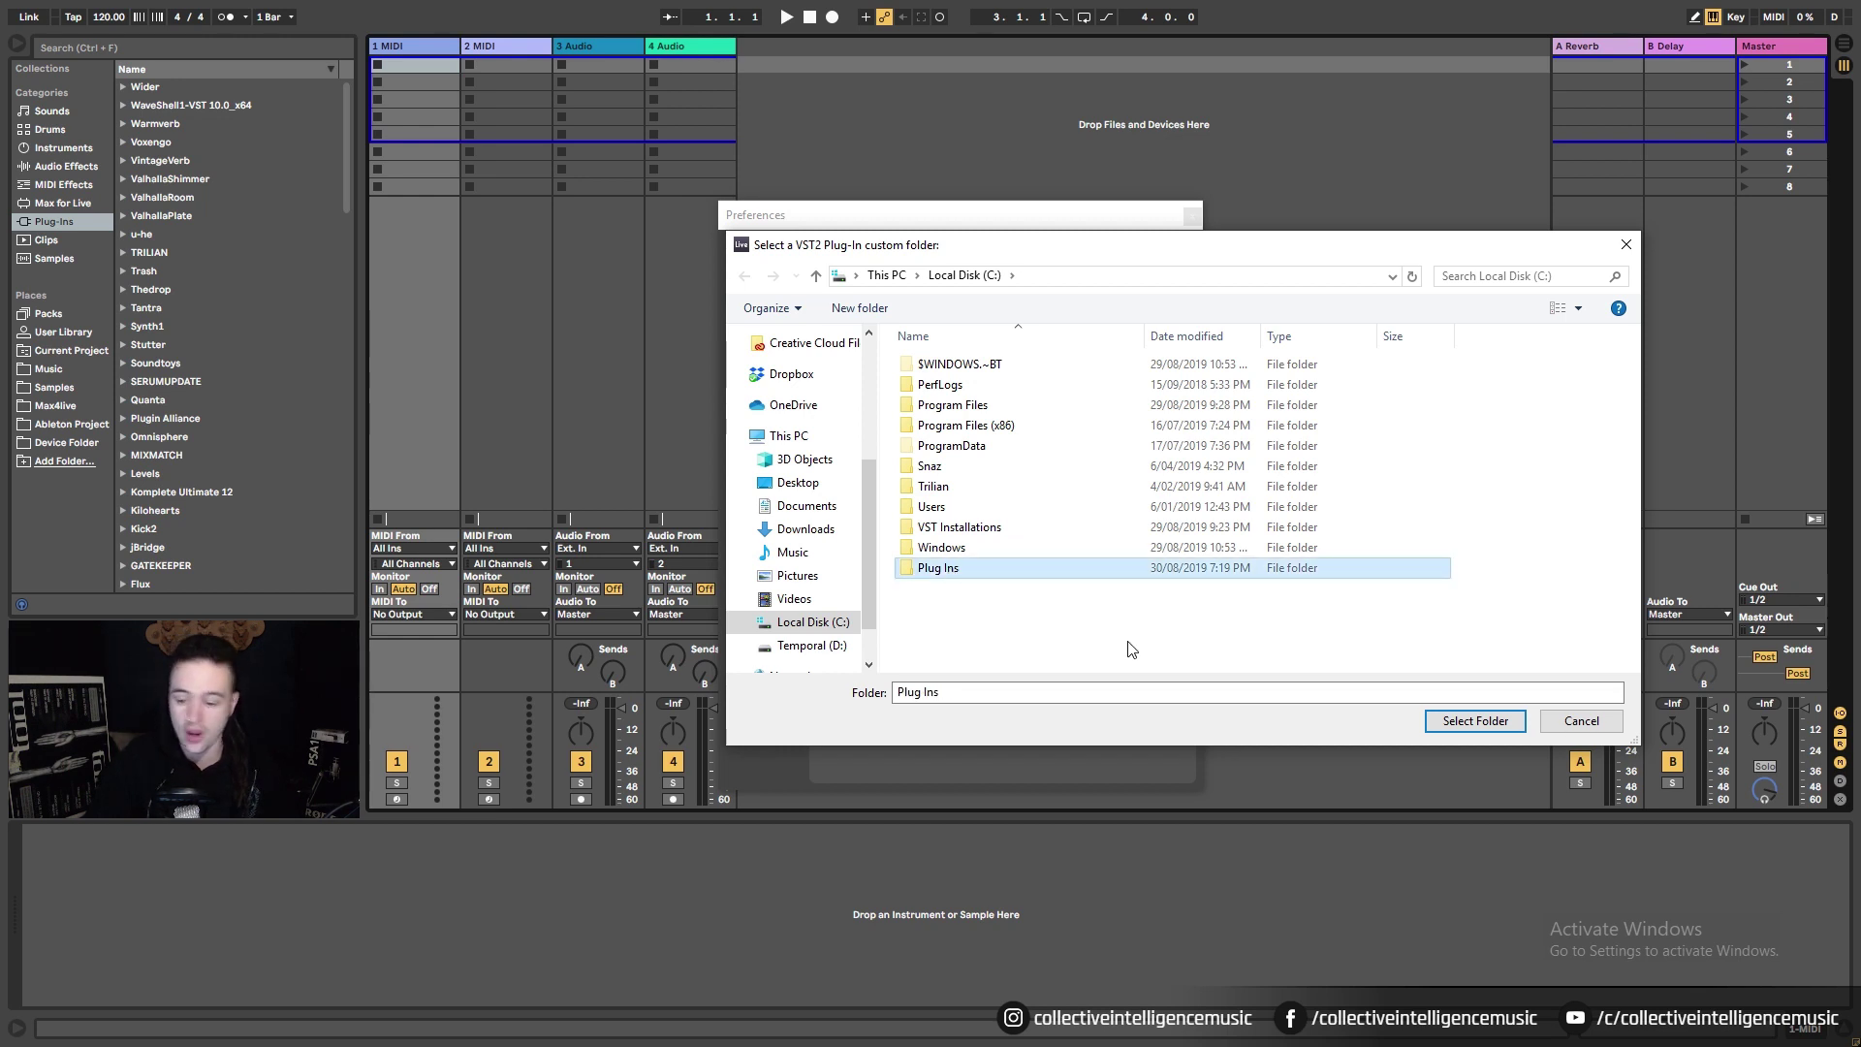
key(Delete)
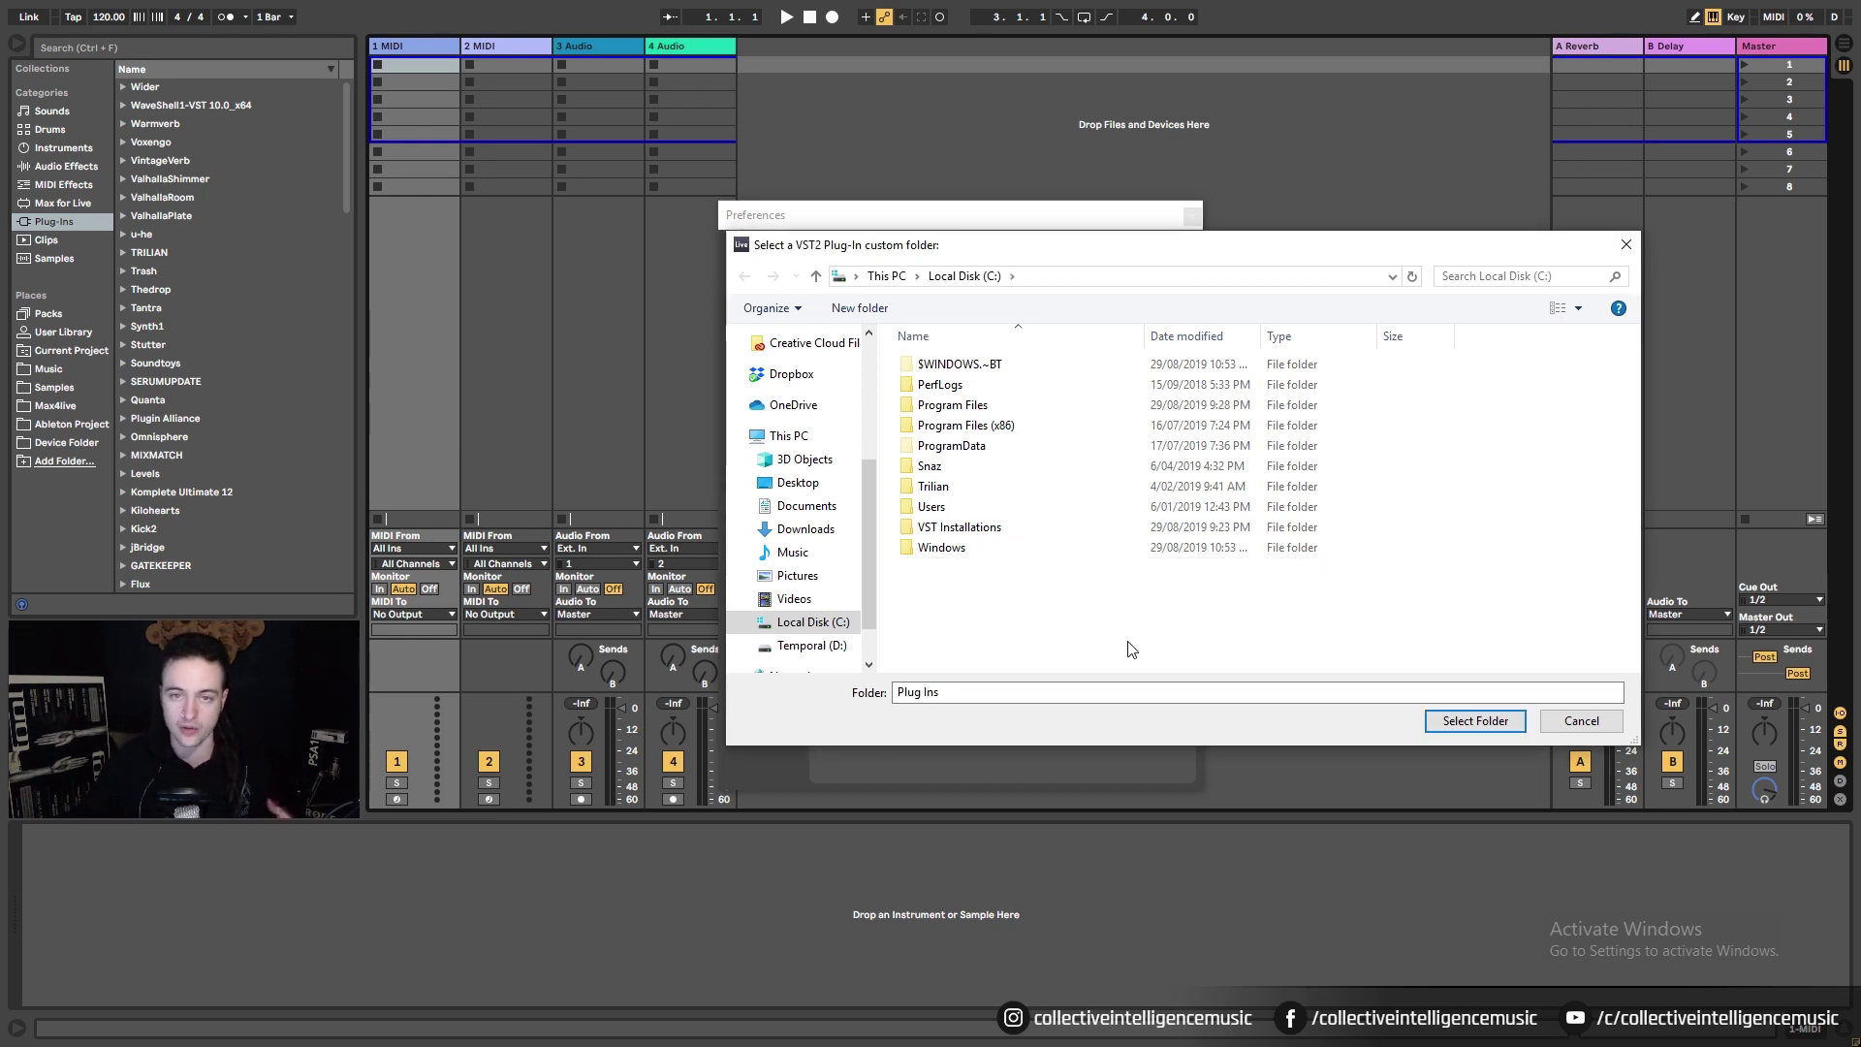
- Close the VST2 folder selection dialog and the Preferences window
click(1474, 720)
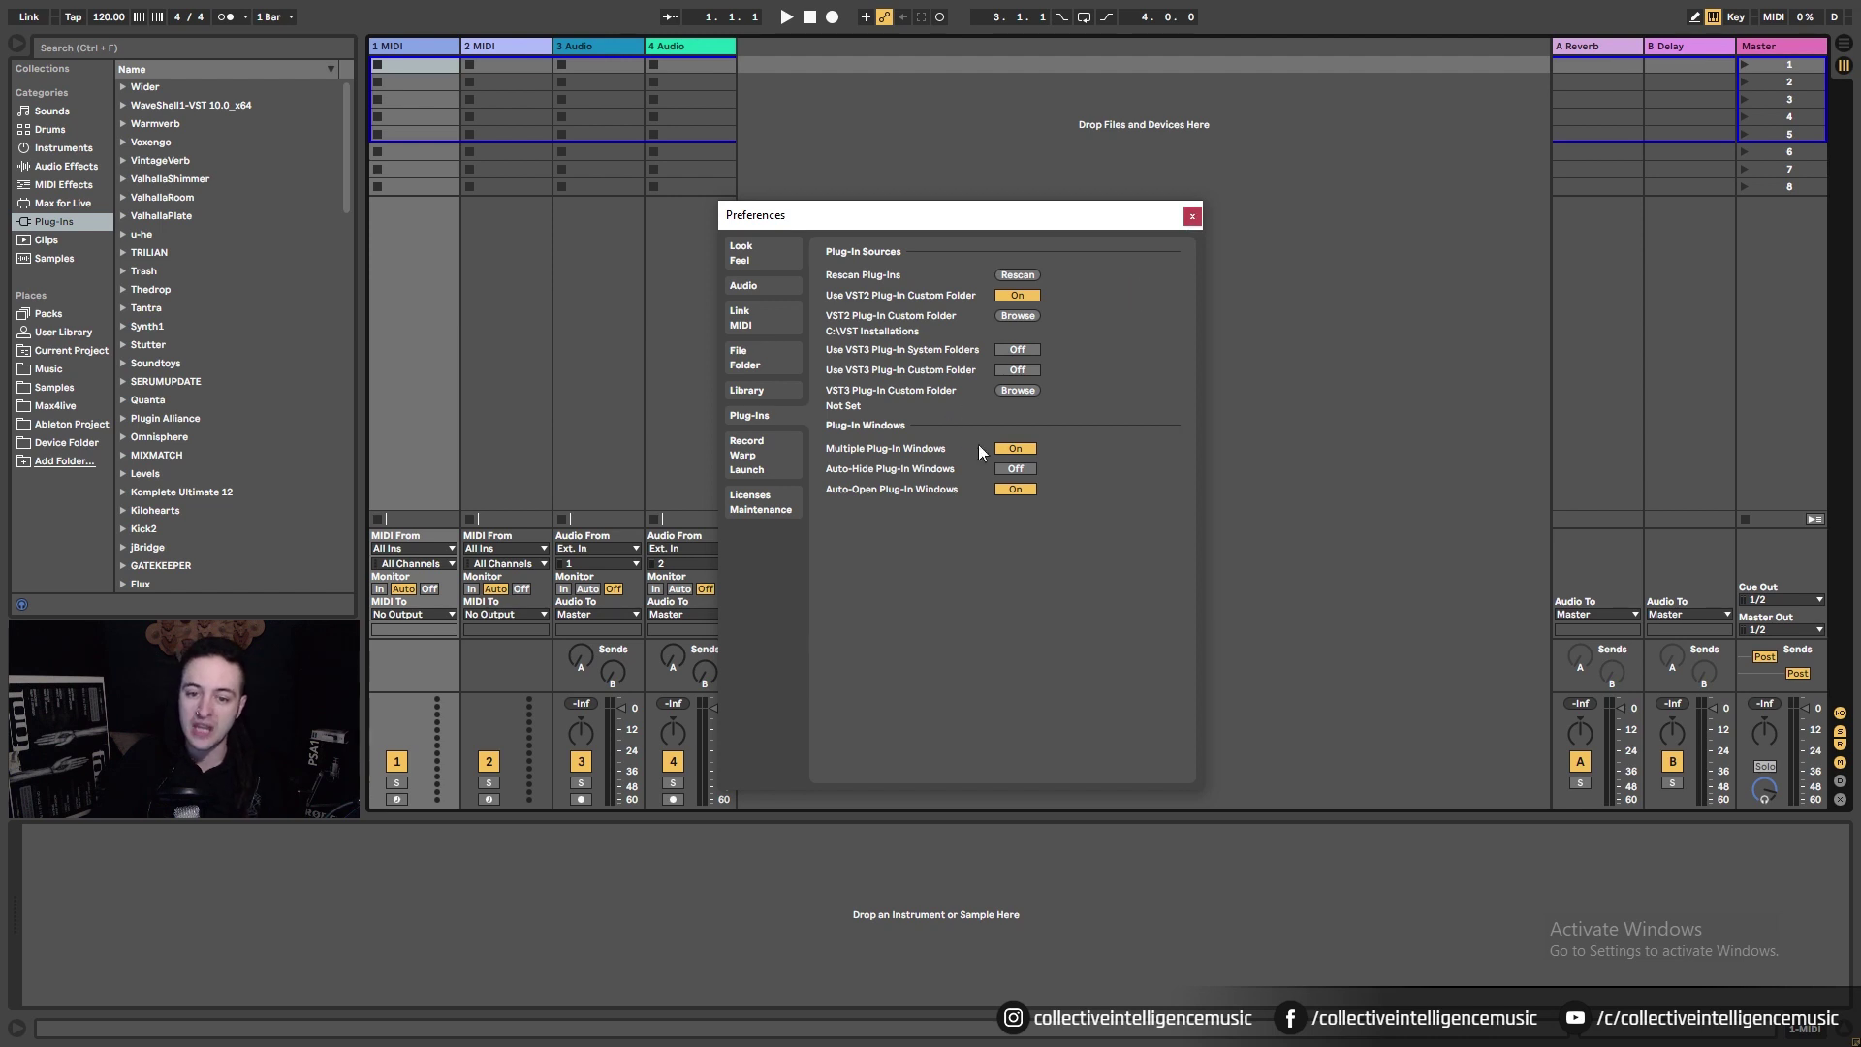
click(1192, 216)
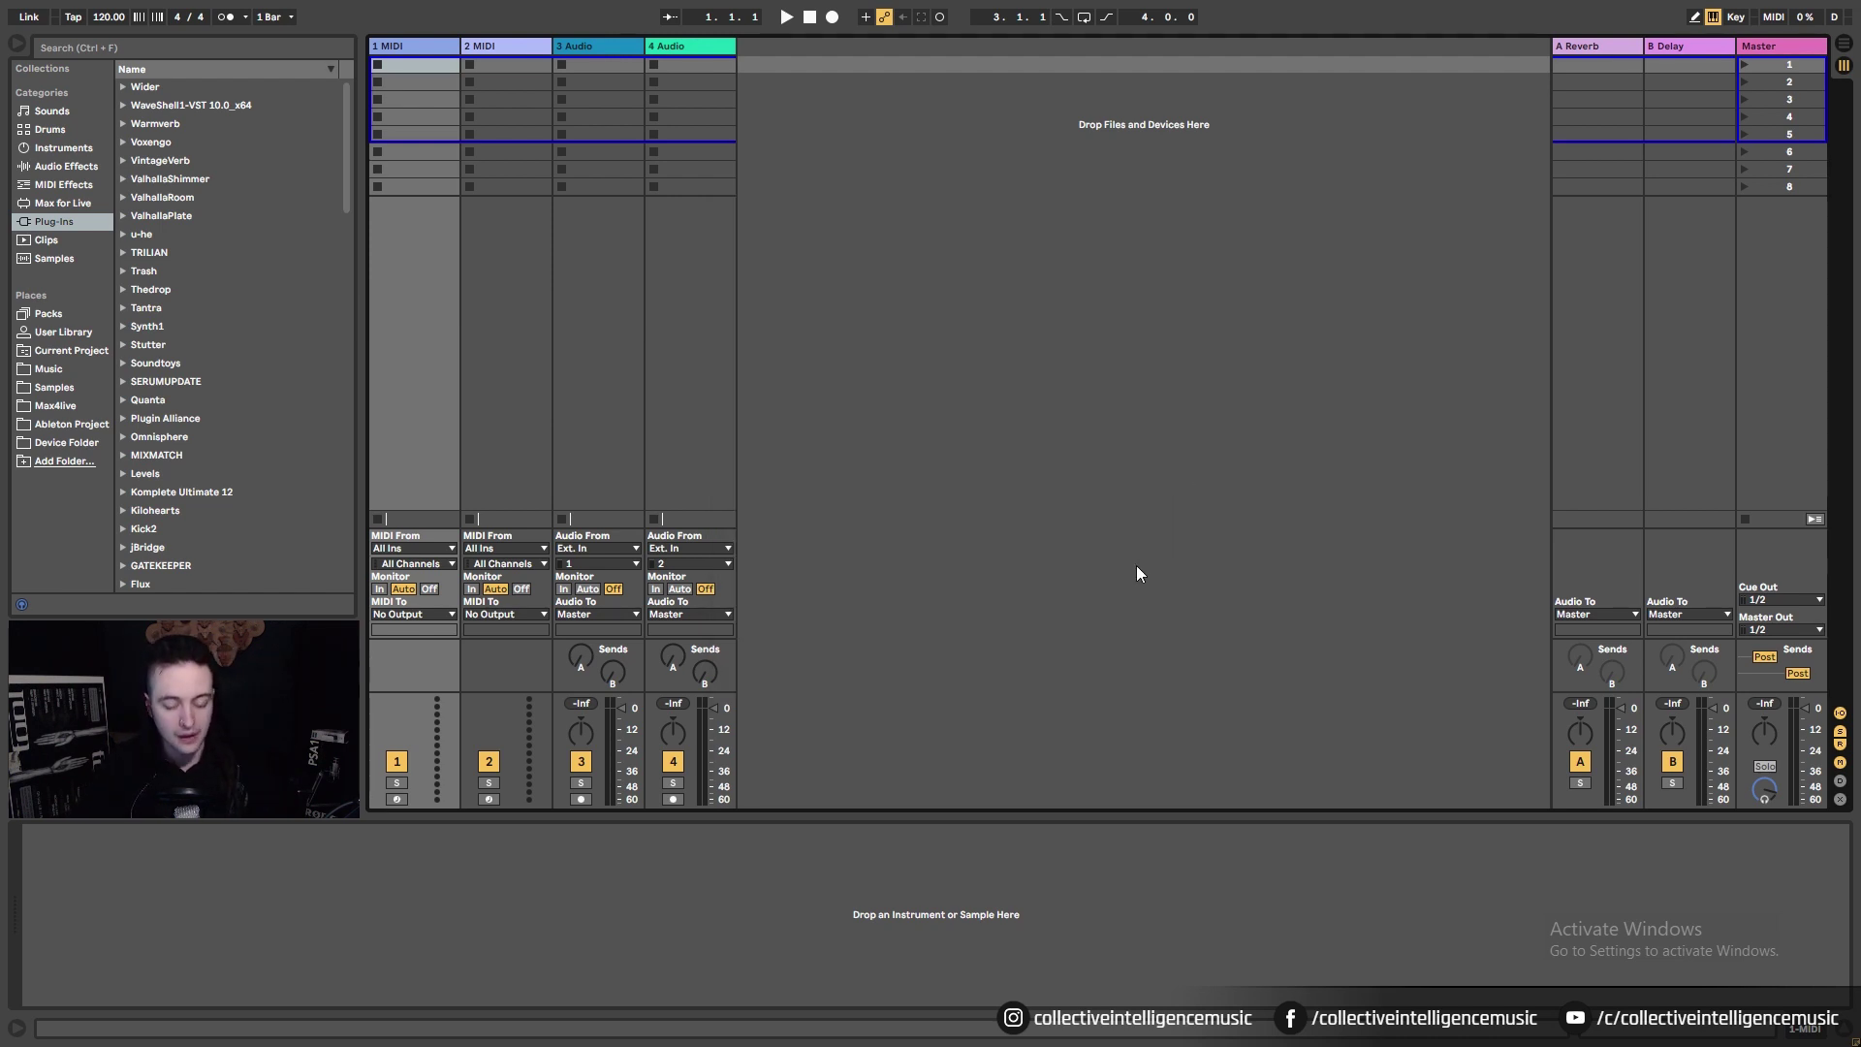
- Switch to File Explorer, open C:\VST Installations and delete the old Synth1 folder there
key(alt+Tab)
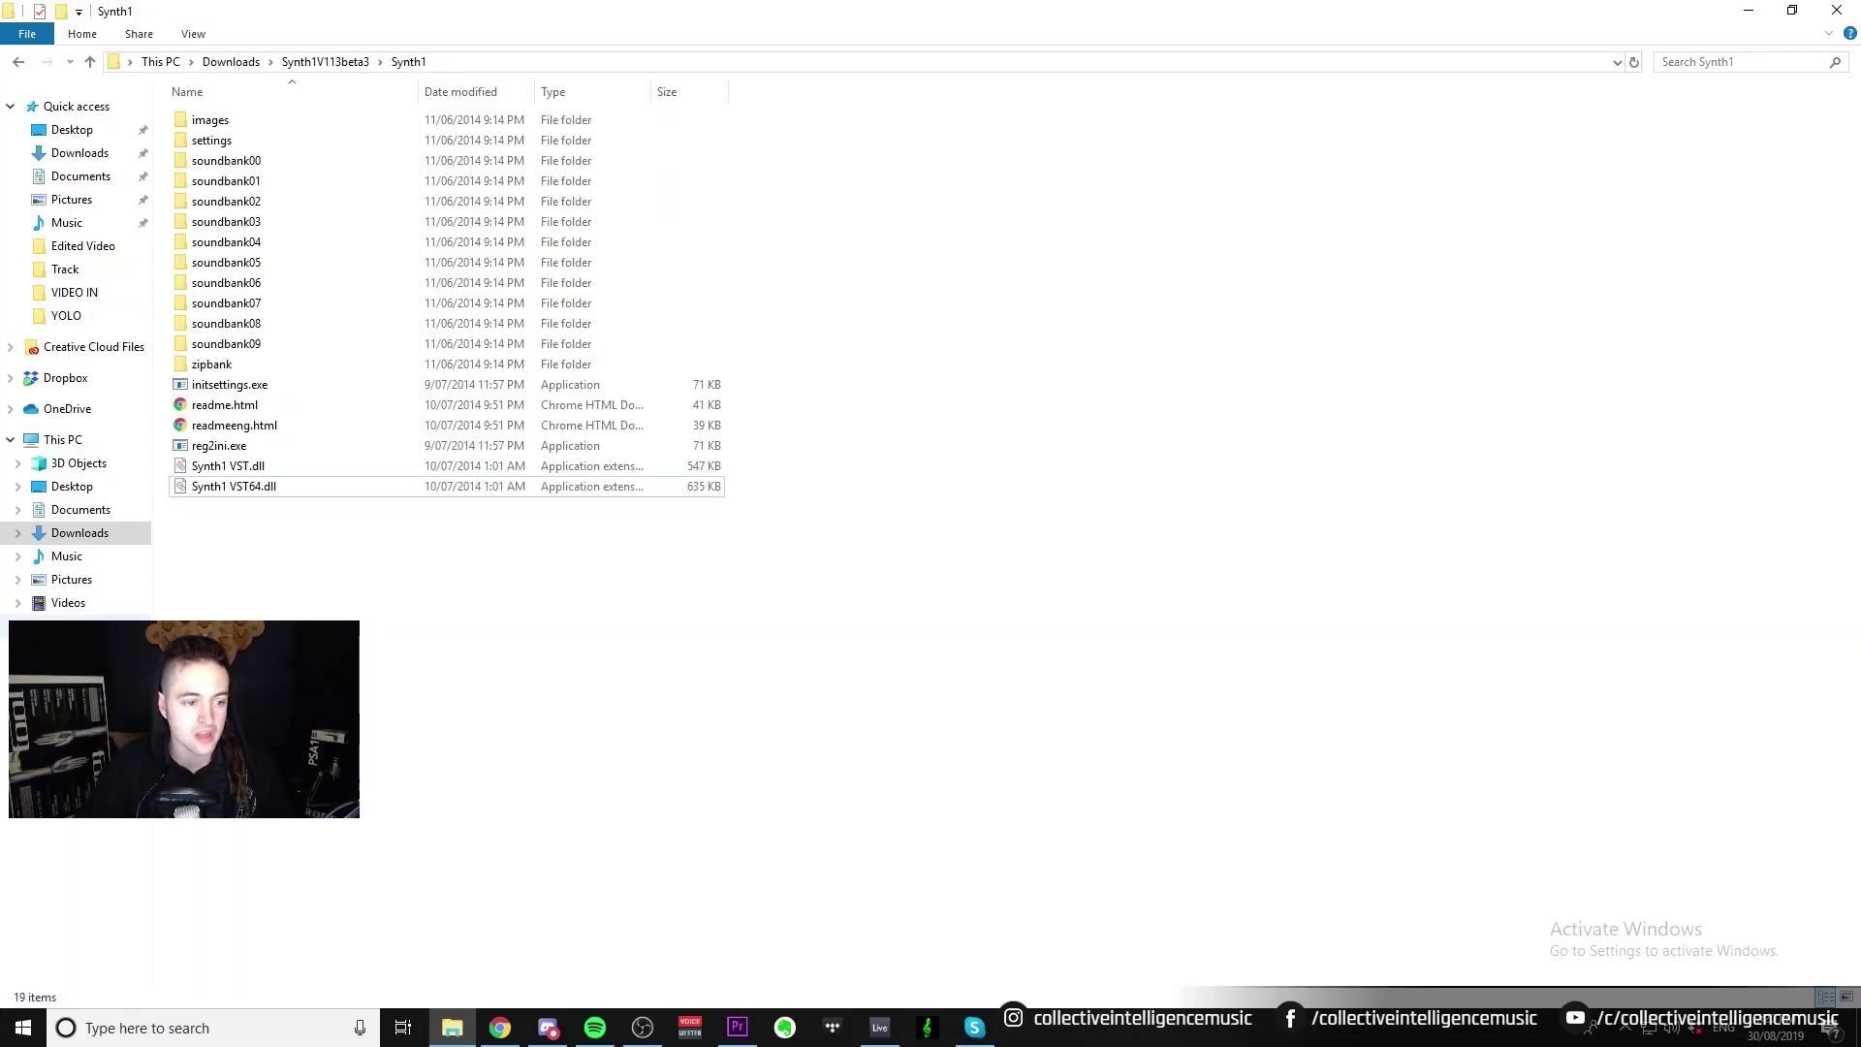
click(78, 625)
double_click(299, 284)
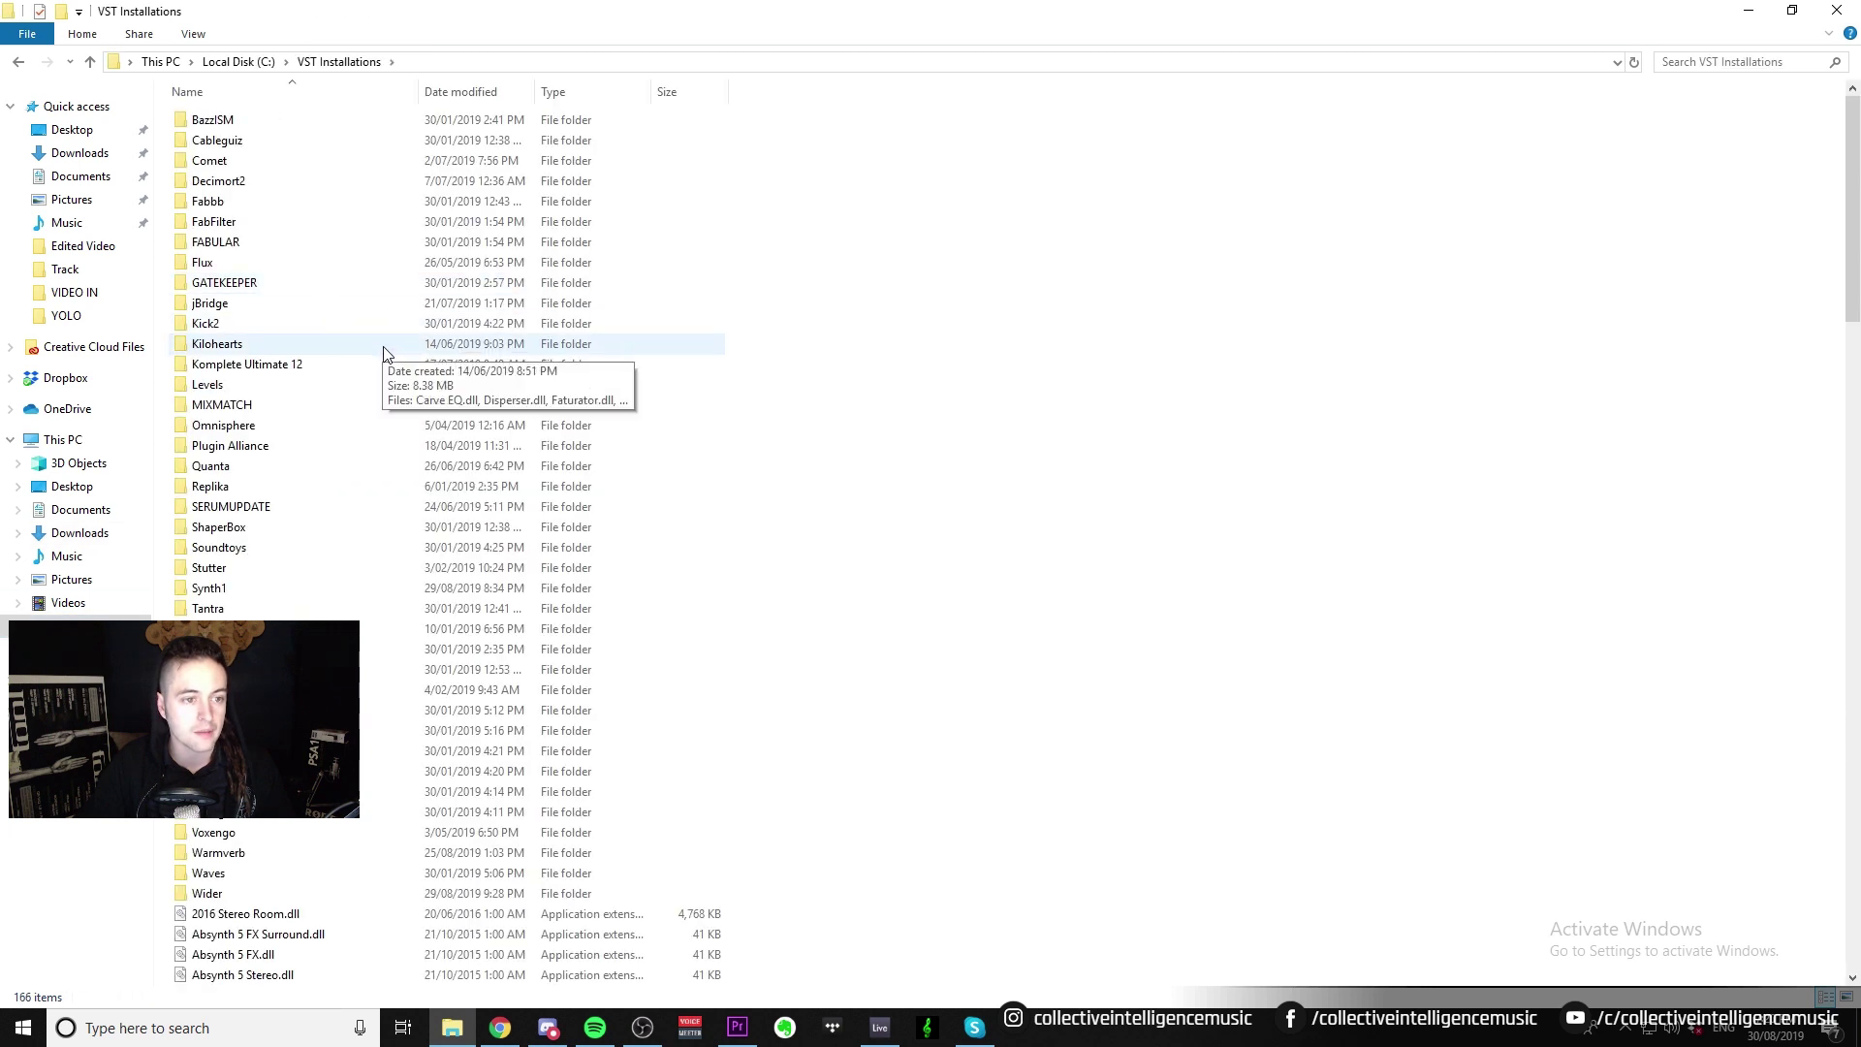
click(421, 261)
key(s)
key(s)
key(s)
key(s)
key(s)
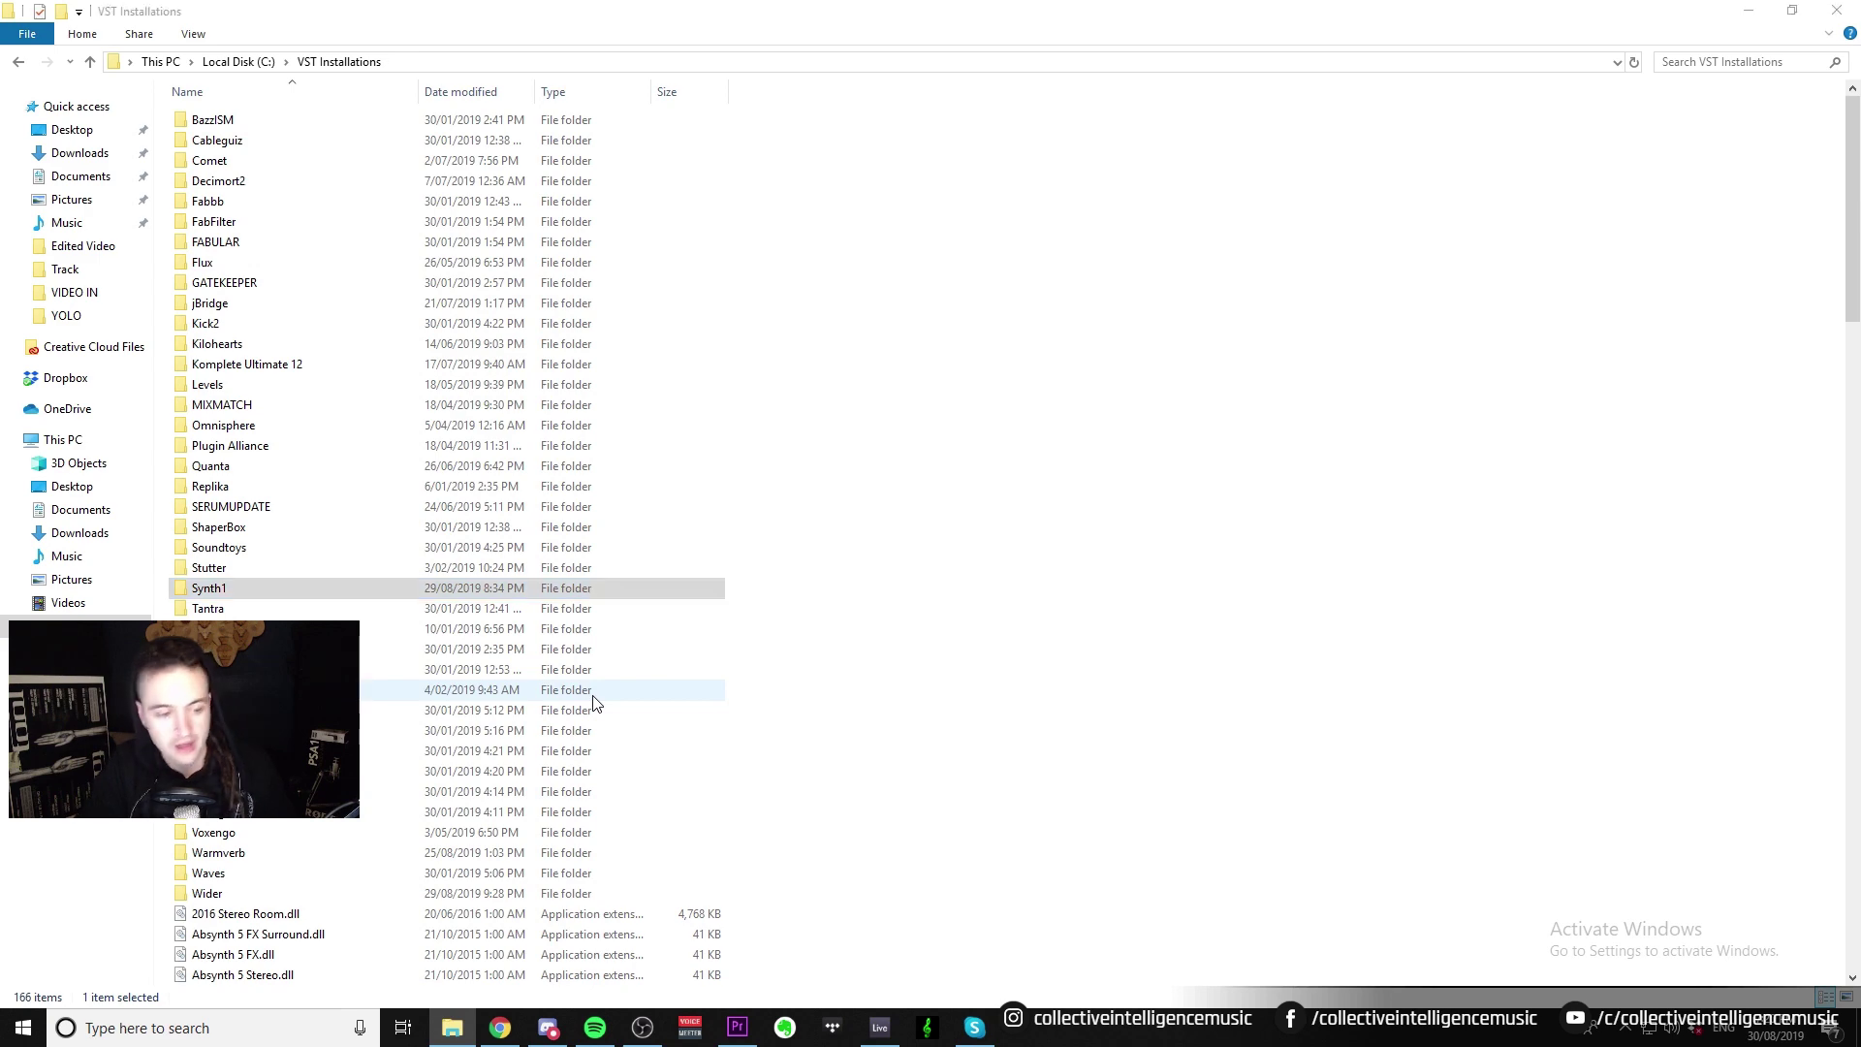
key(Delete)
- Find Synth1 VST64.dll among the plug-in files in VST Installations and delete it
scroll(489, 490, down, 6)
scroll(490, 495, down, 15)
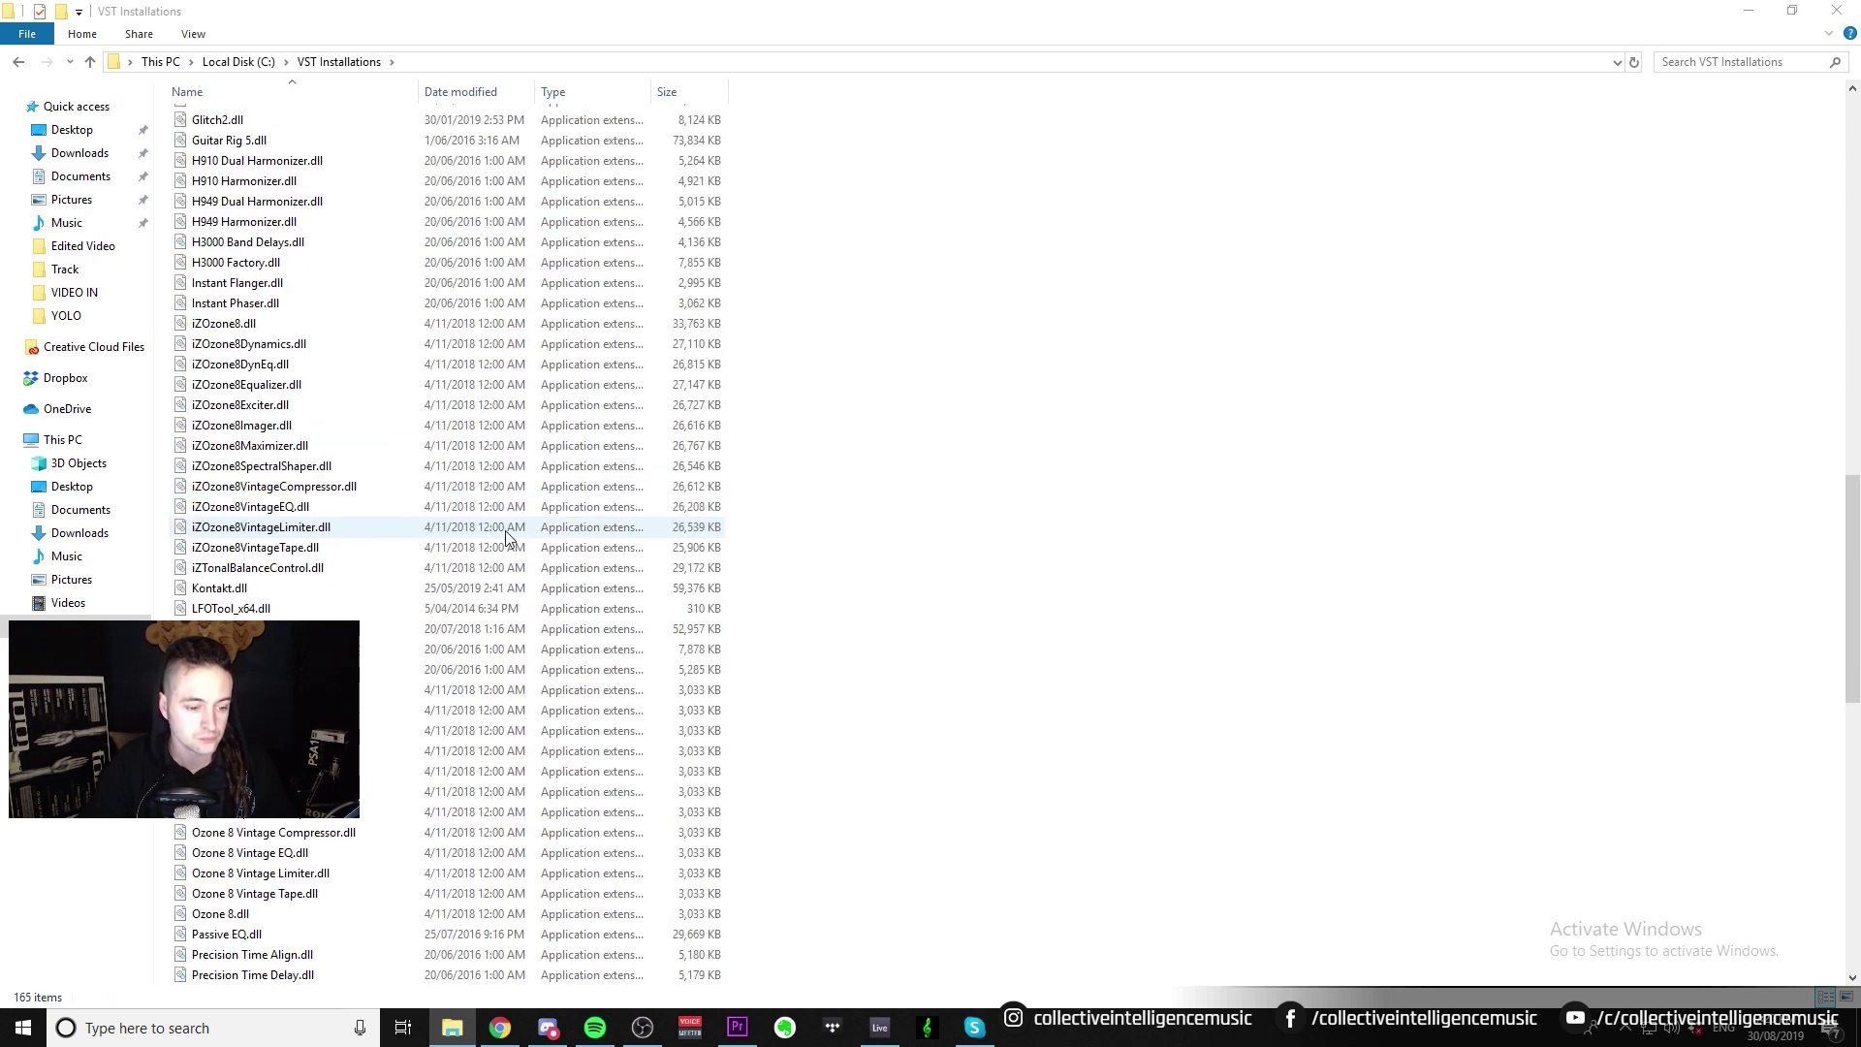
key(s)
key(s)
key(s)
key(s)
key(s)
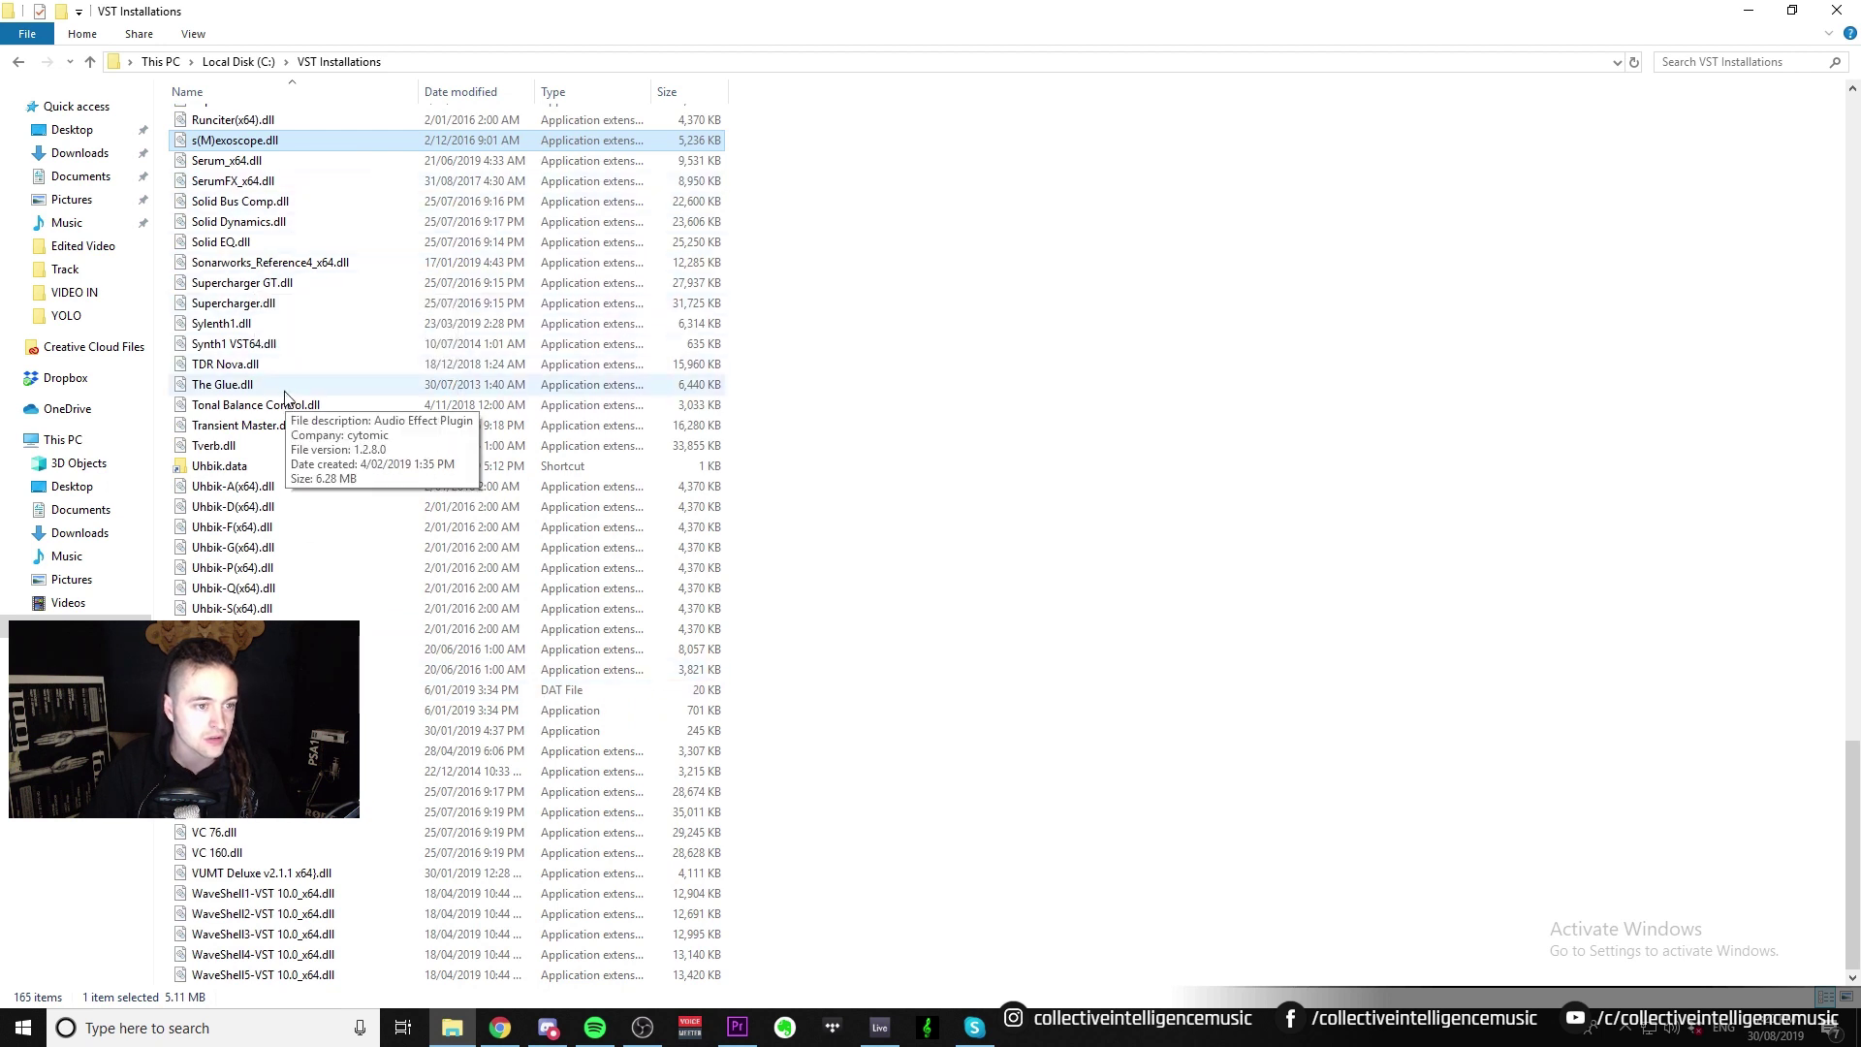
click(263, 346)
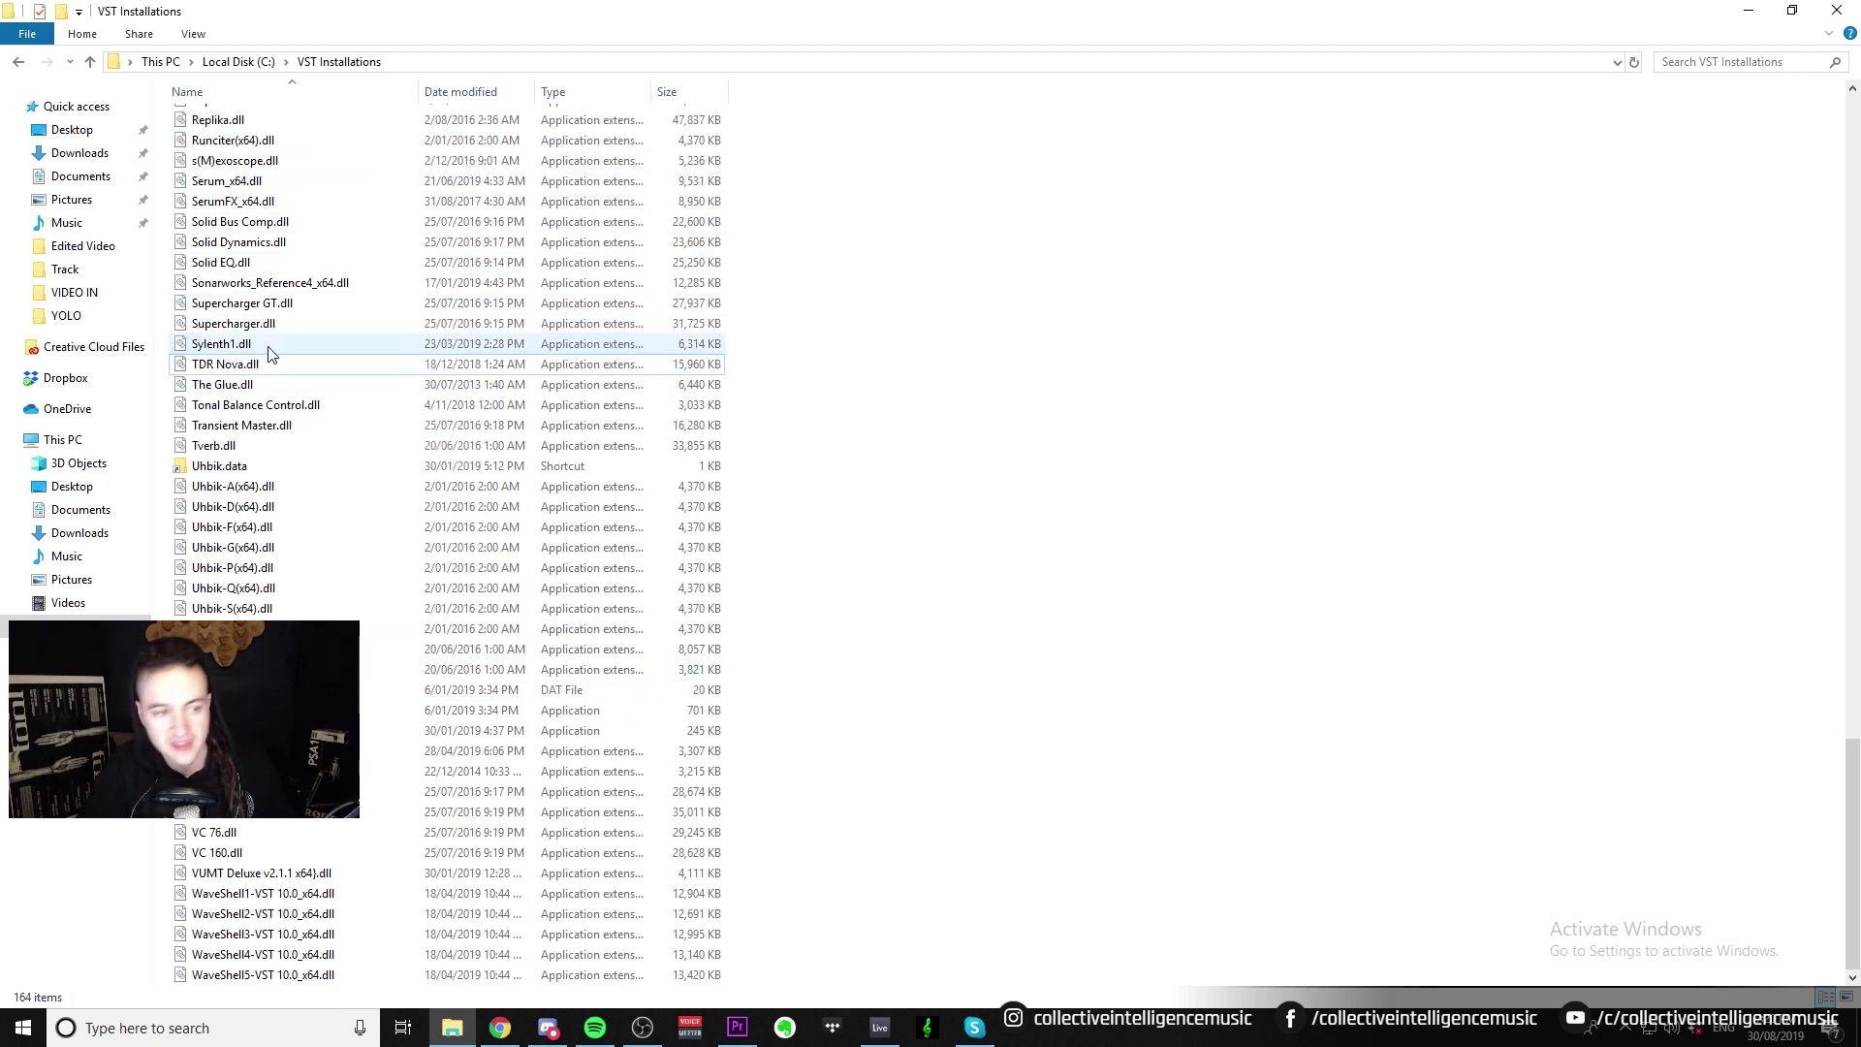
- Switch to Ableton Live, rescan the plug-ins from the preferences and close the Preferences window
key(alt+Tab)
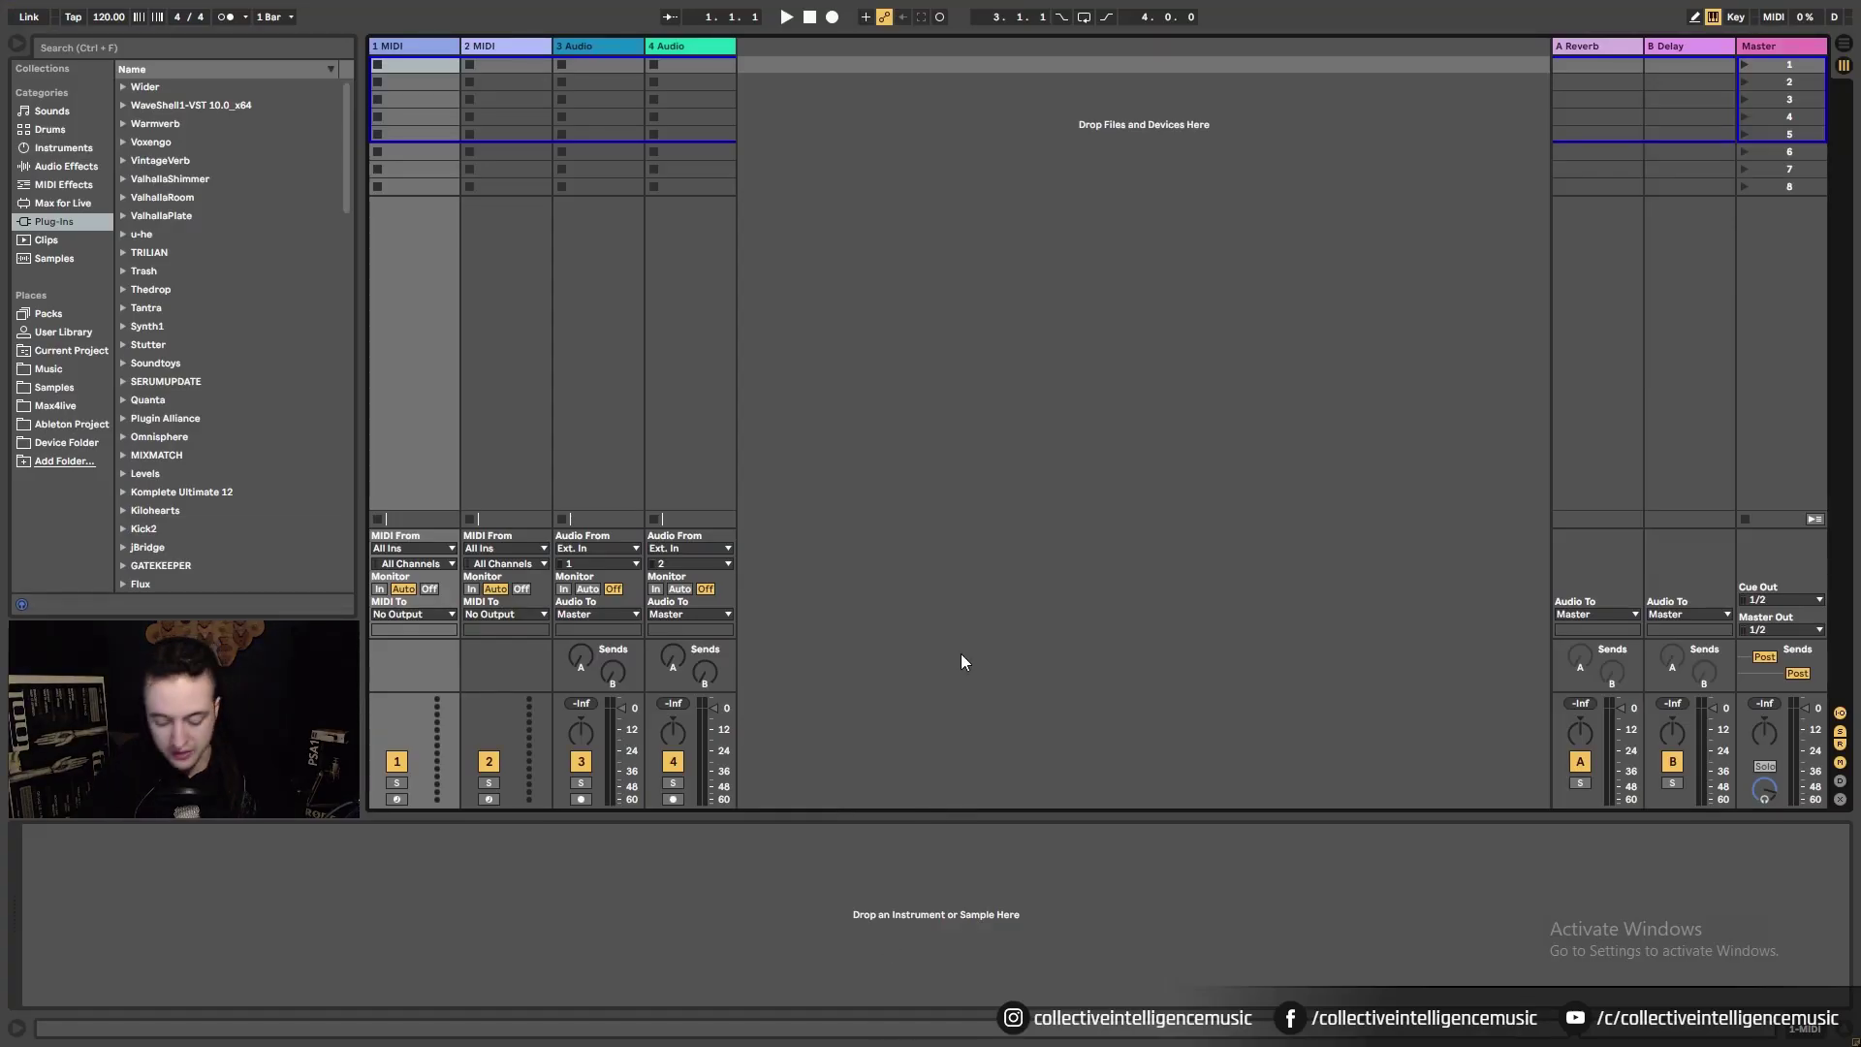
key(ctrl+comma)
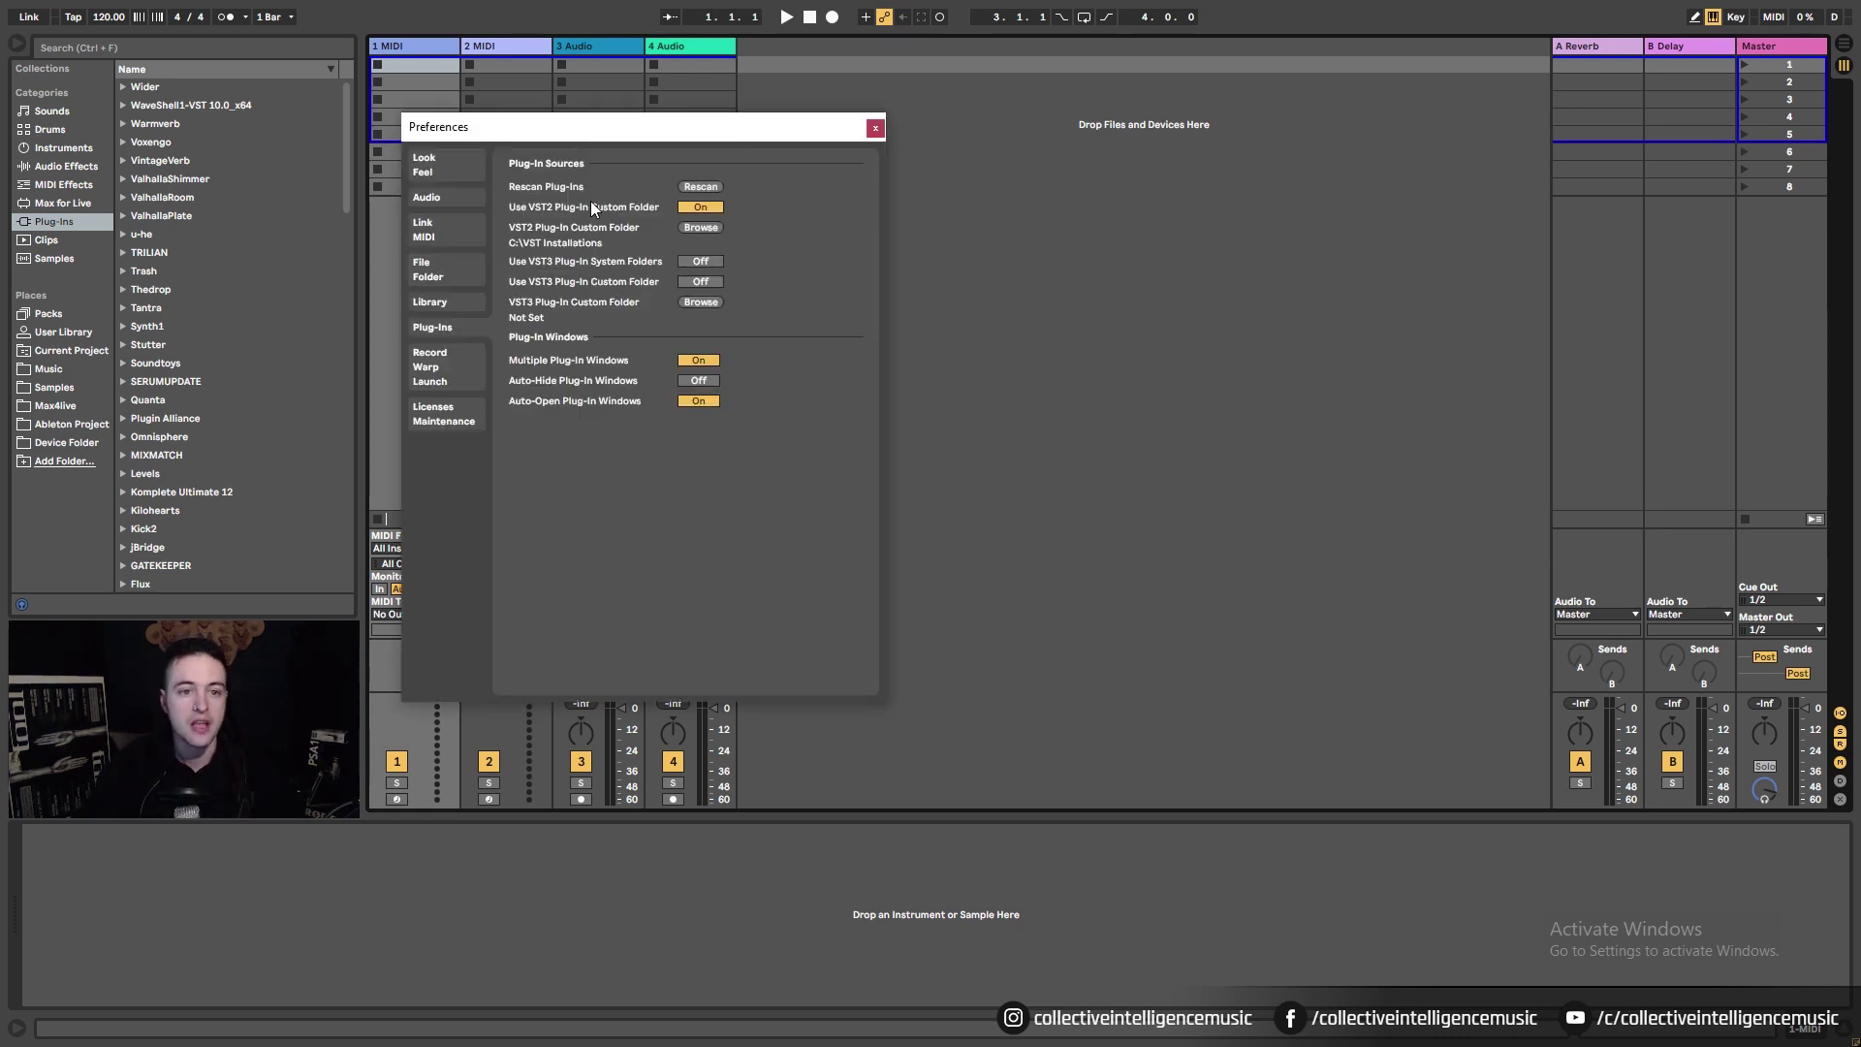
click(701, 187)
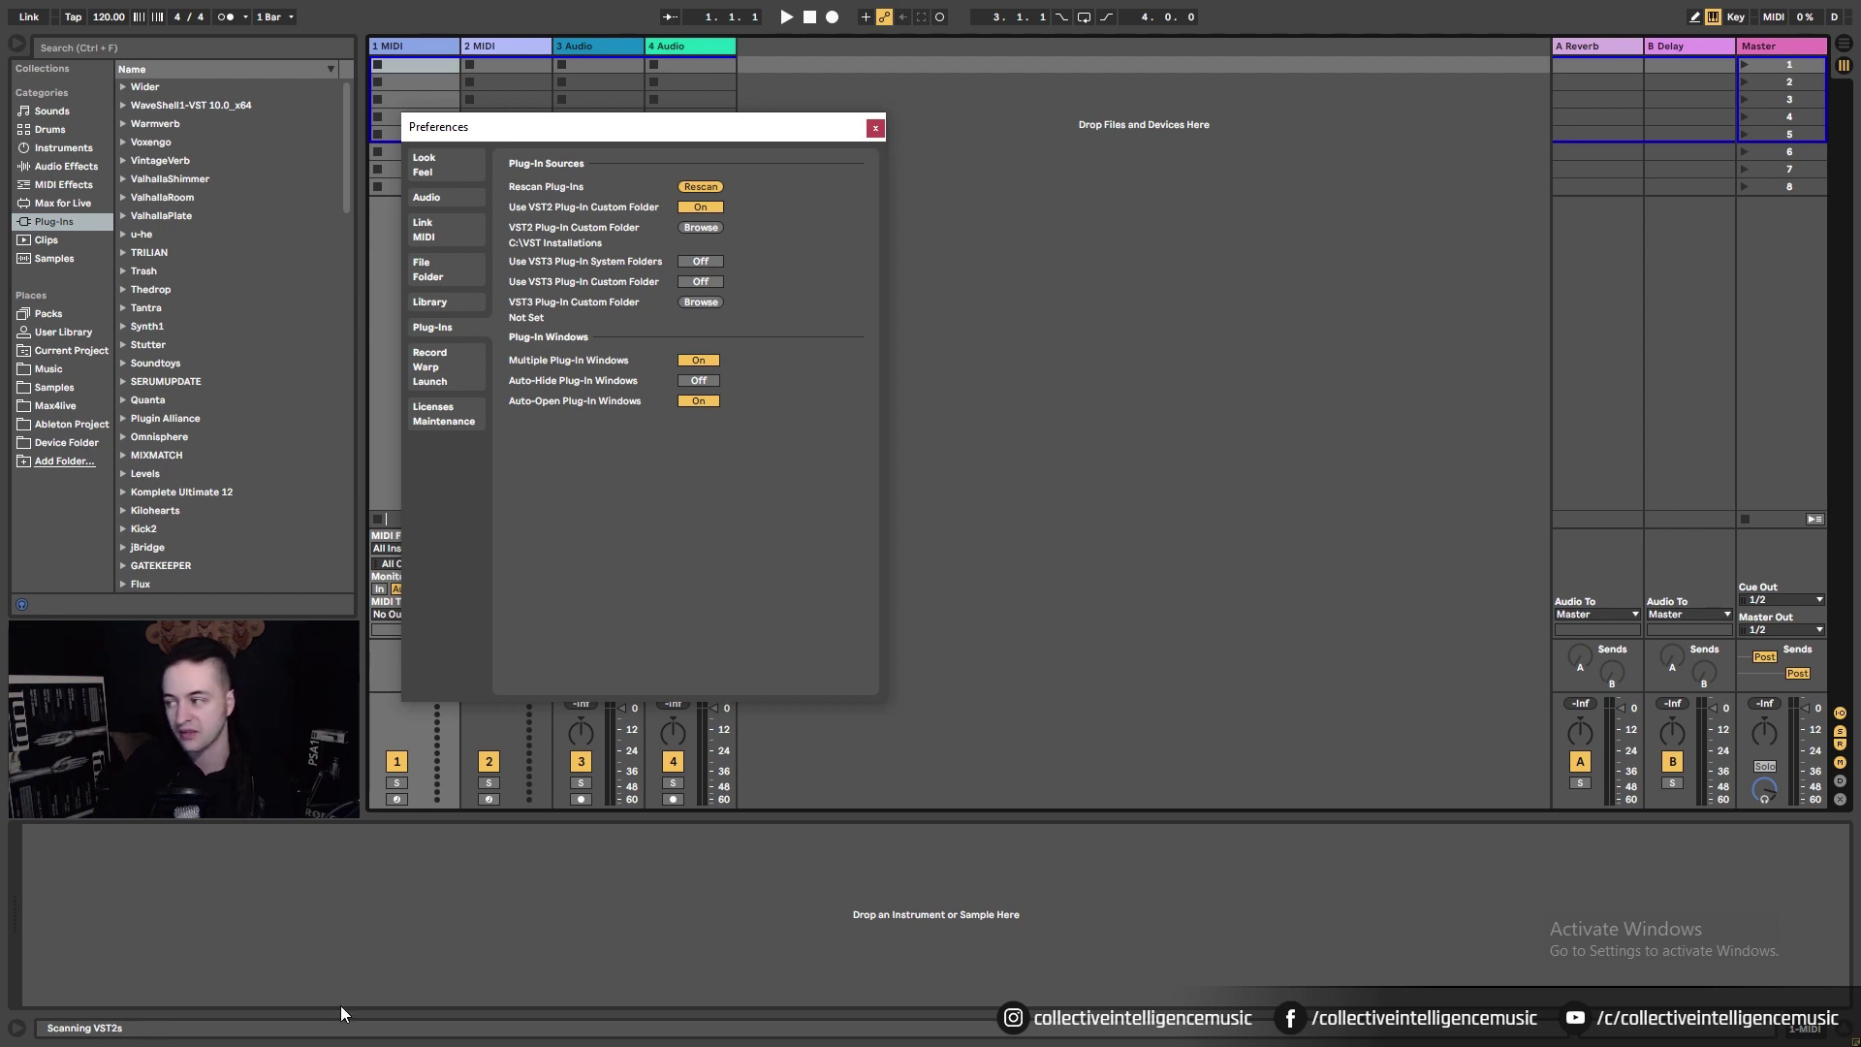
click(875, 128)
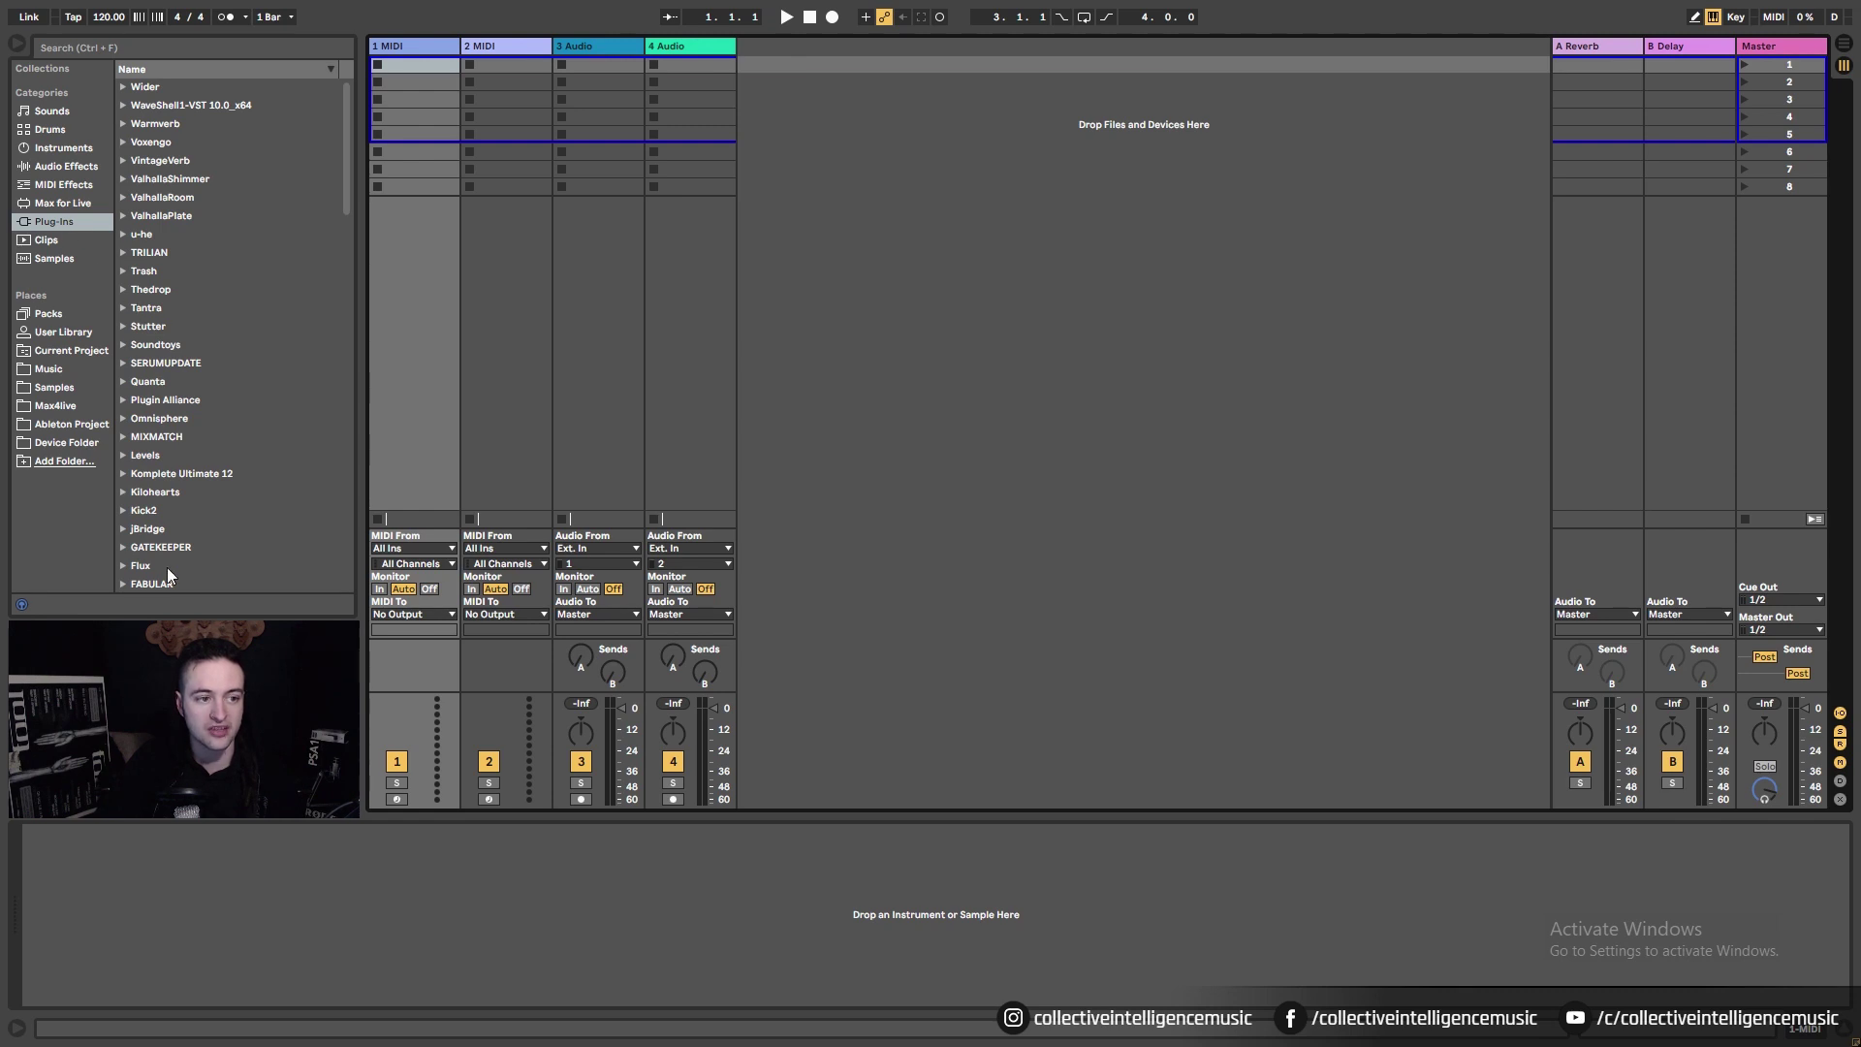
- Switch to File Explorer, go back to the downloaded Synth1V113beta3 folder and copy its Synth1 folder
key(super)
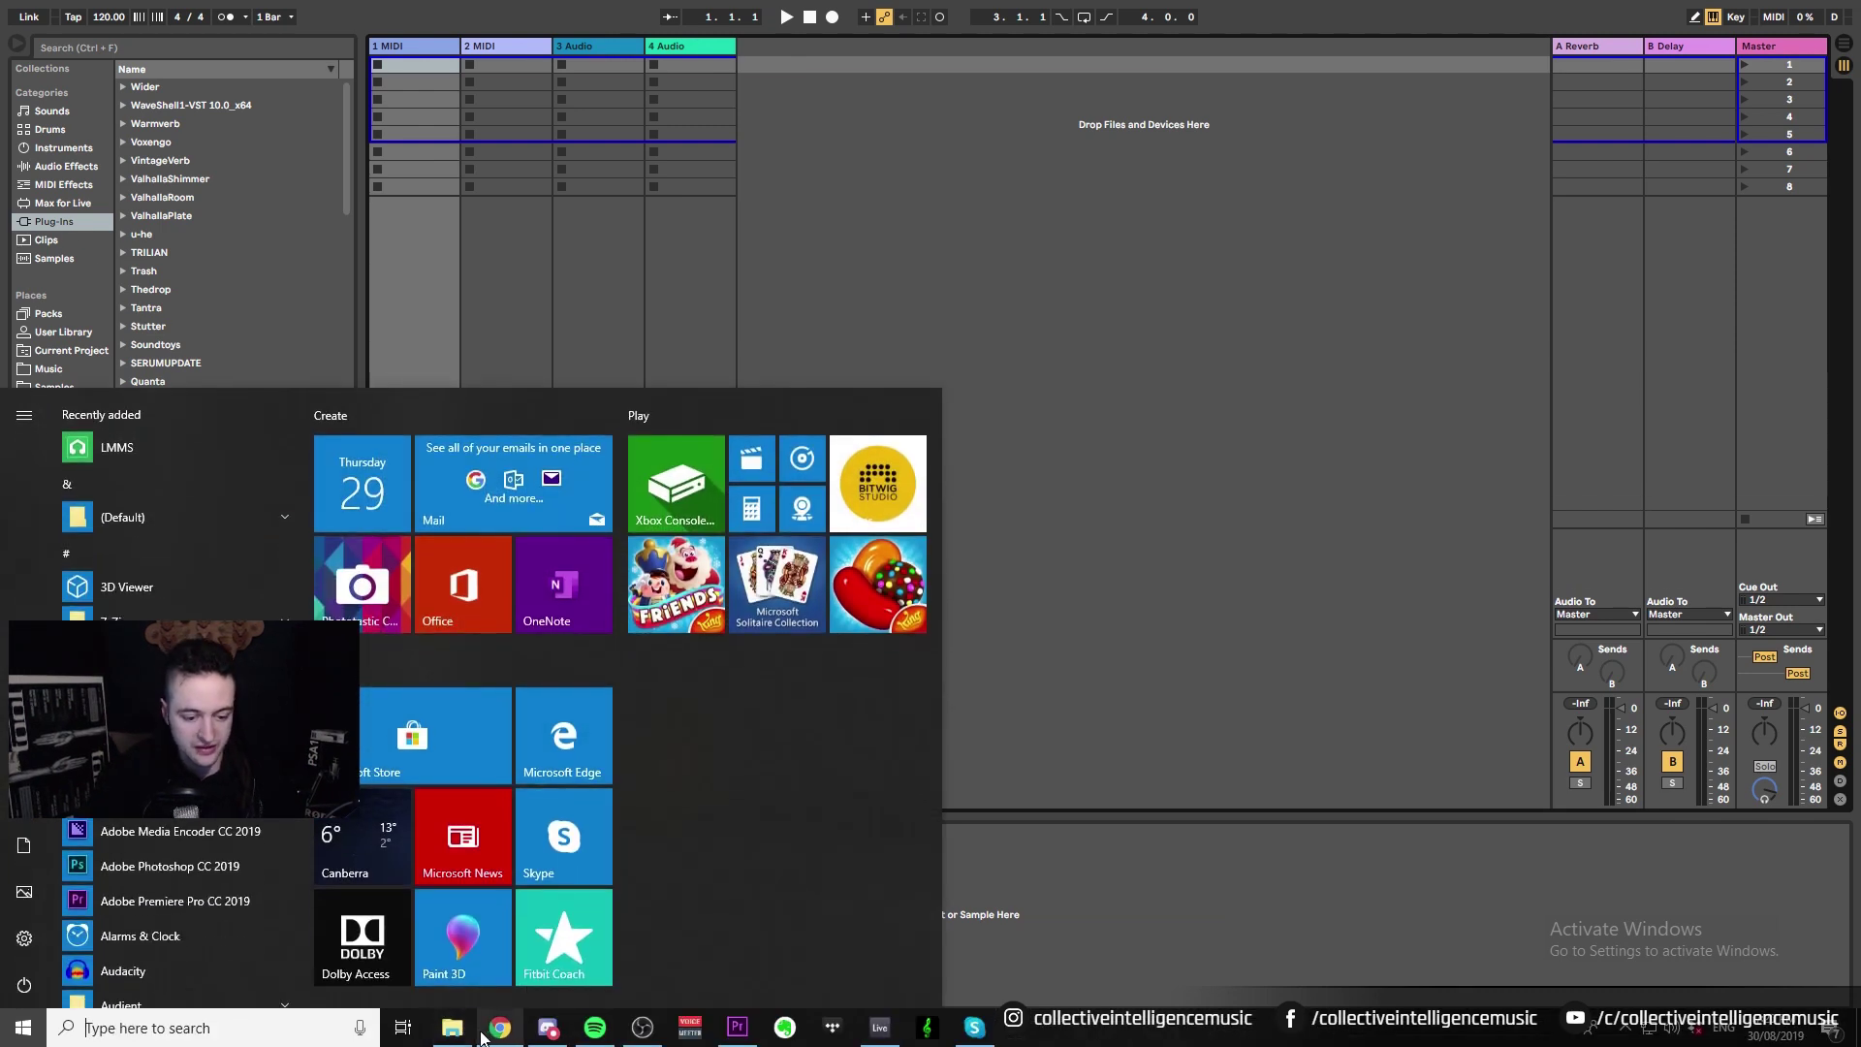
click(453, 1027)
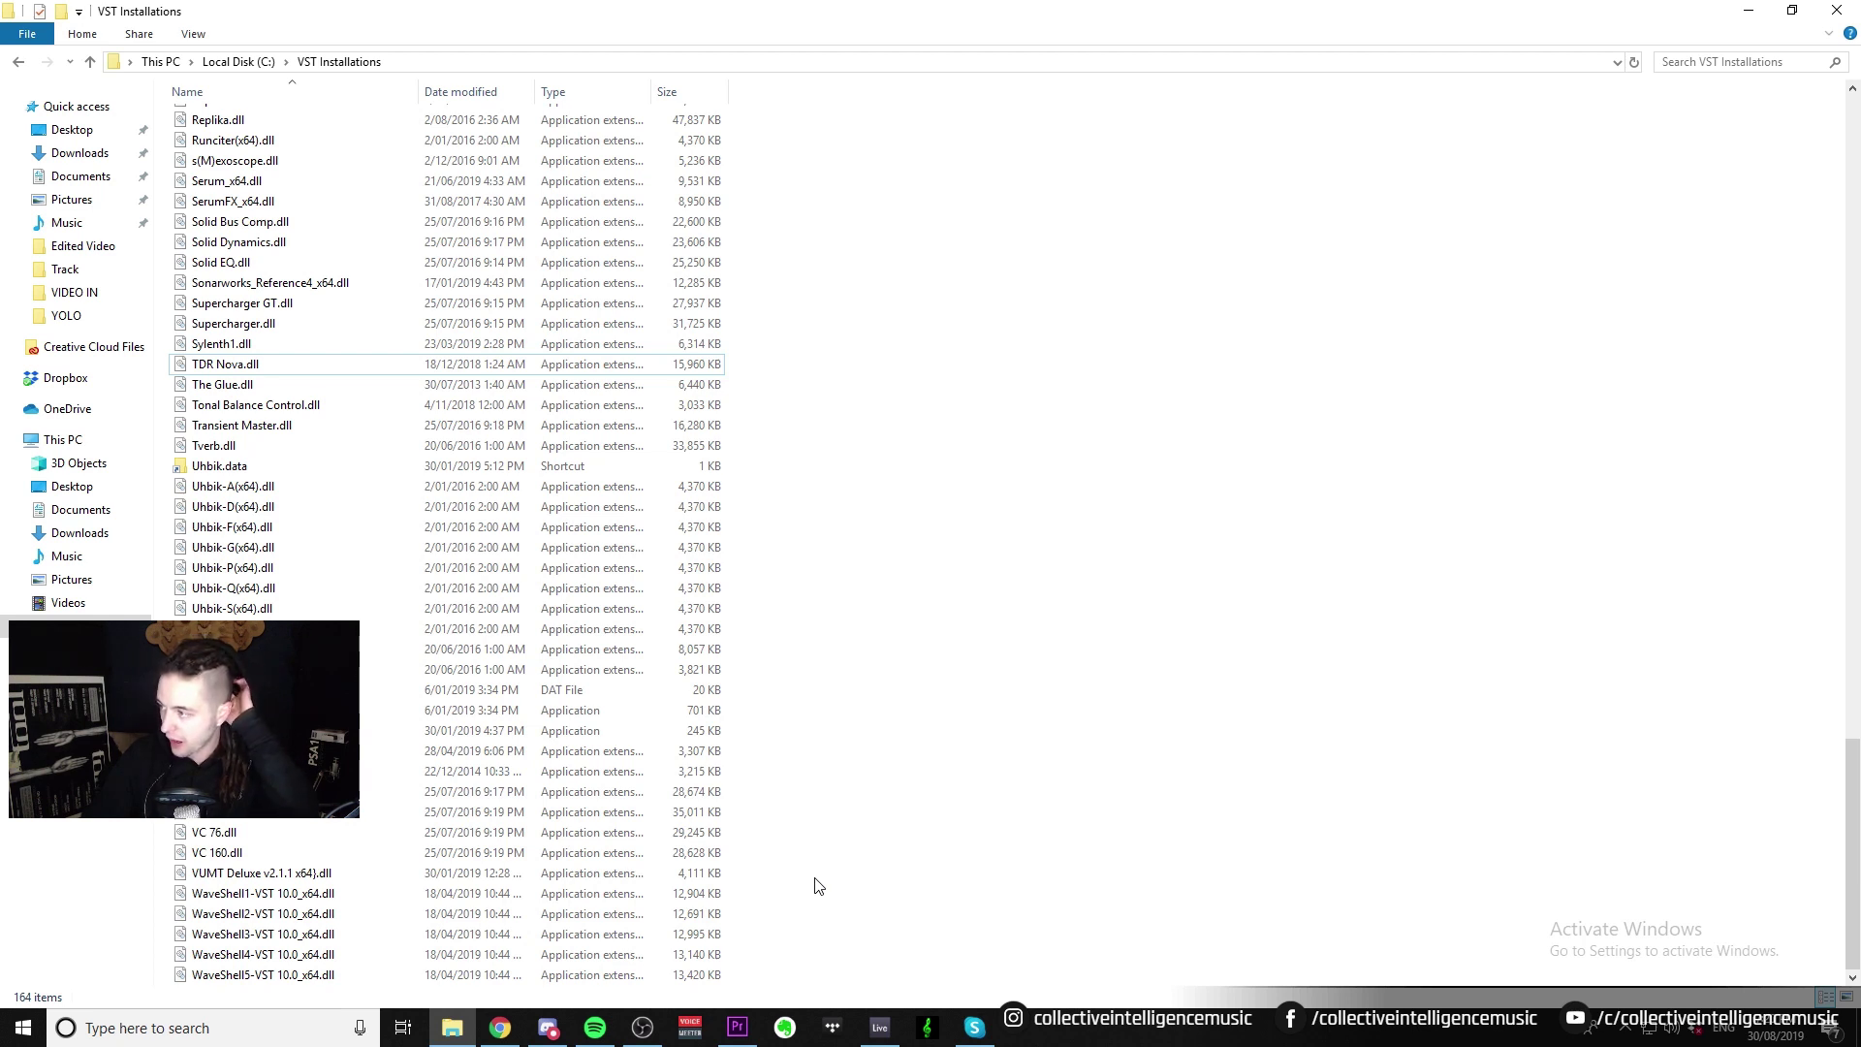
click(15, 63)
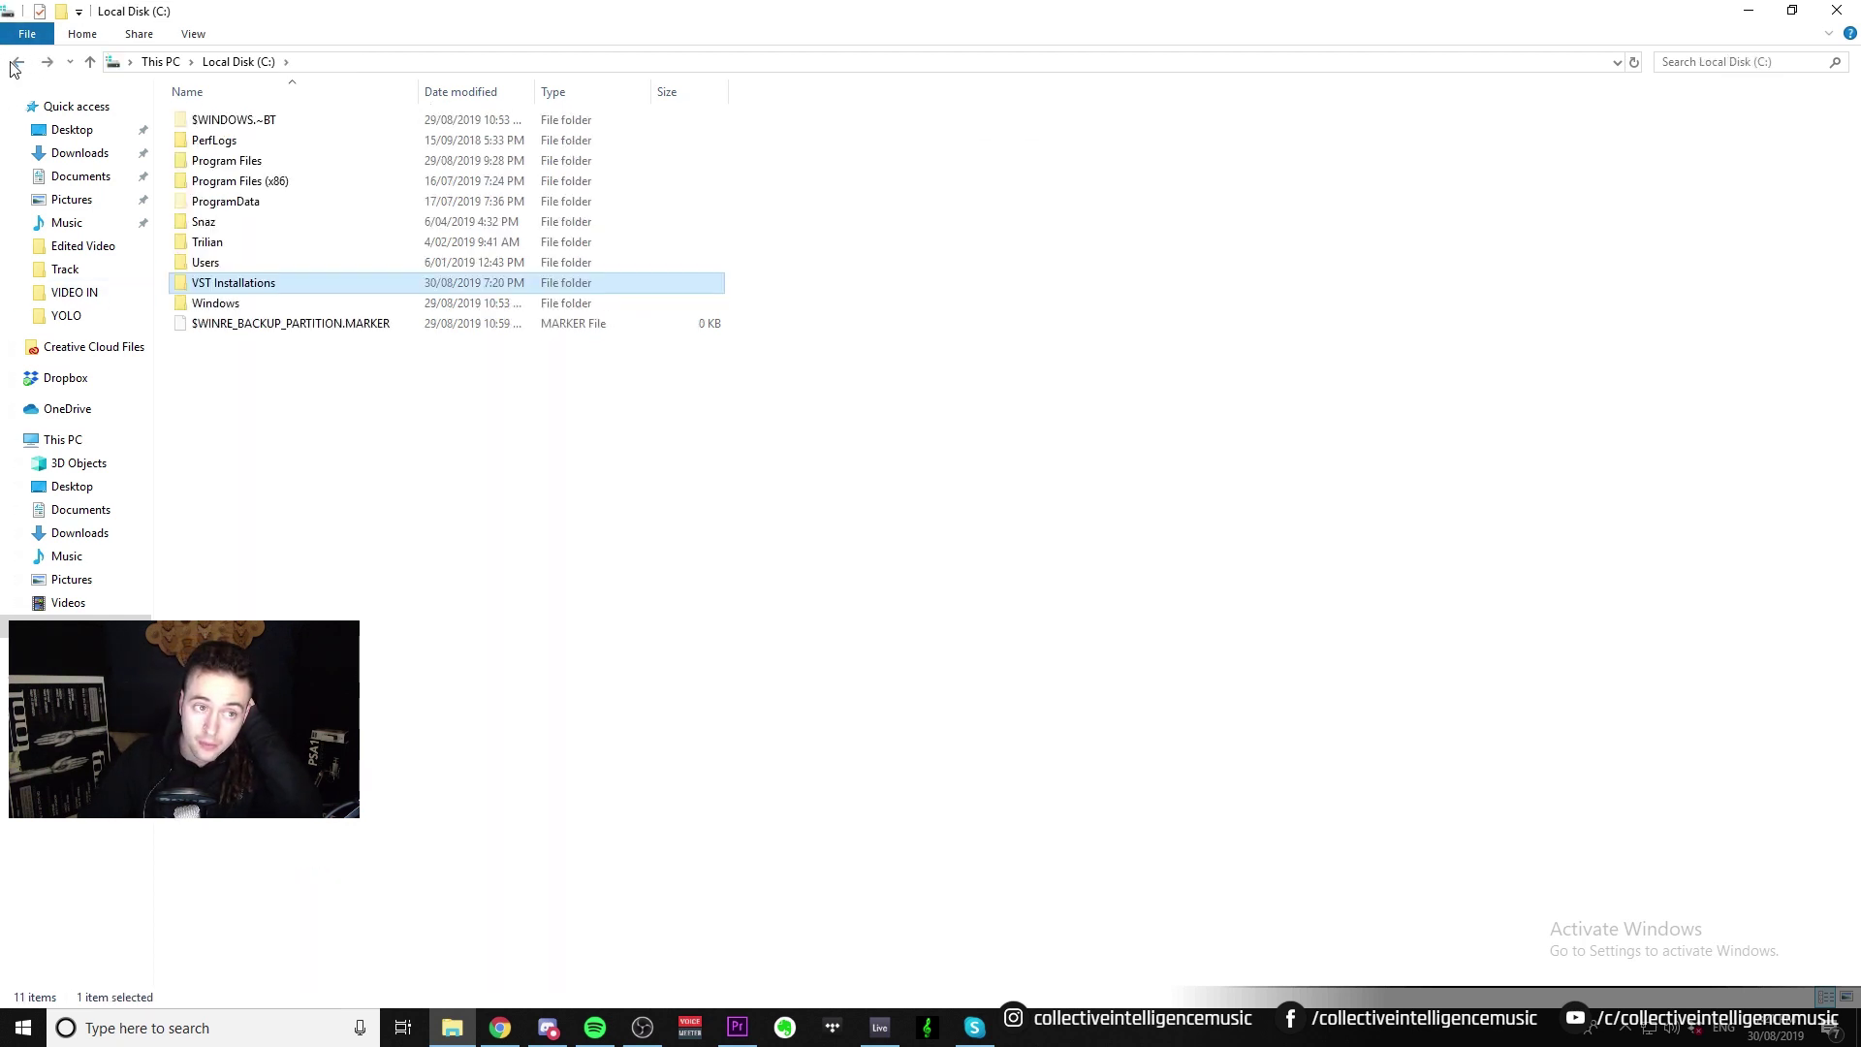
click(16, 63)
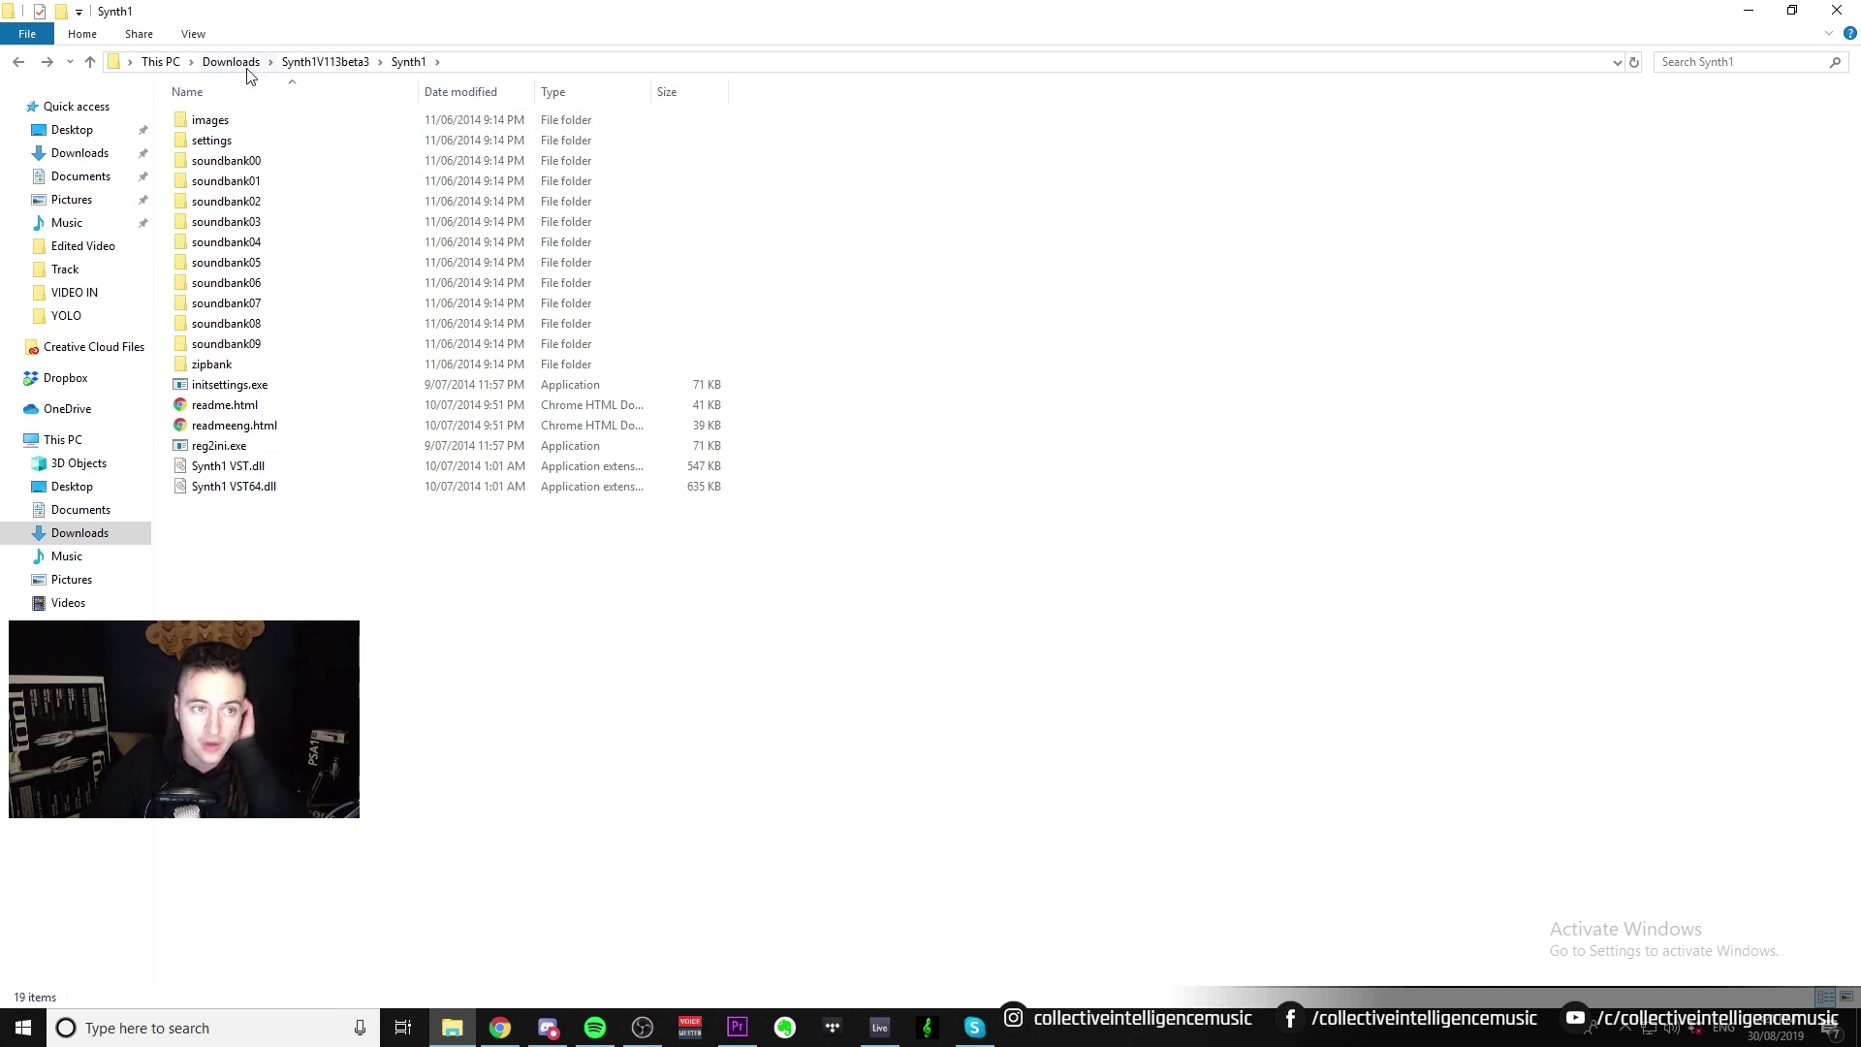
click(347, 64)
drag(416, 322, 211, 122)
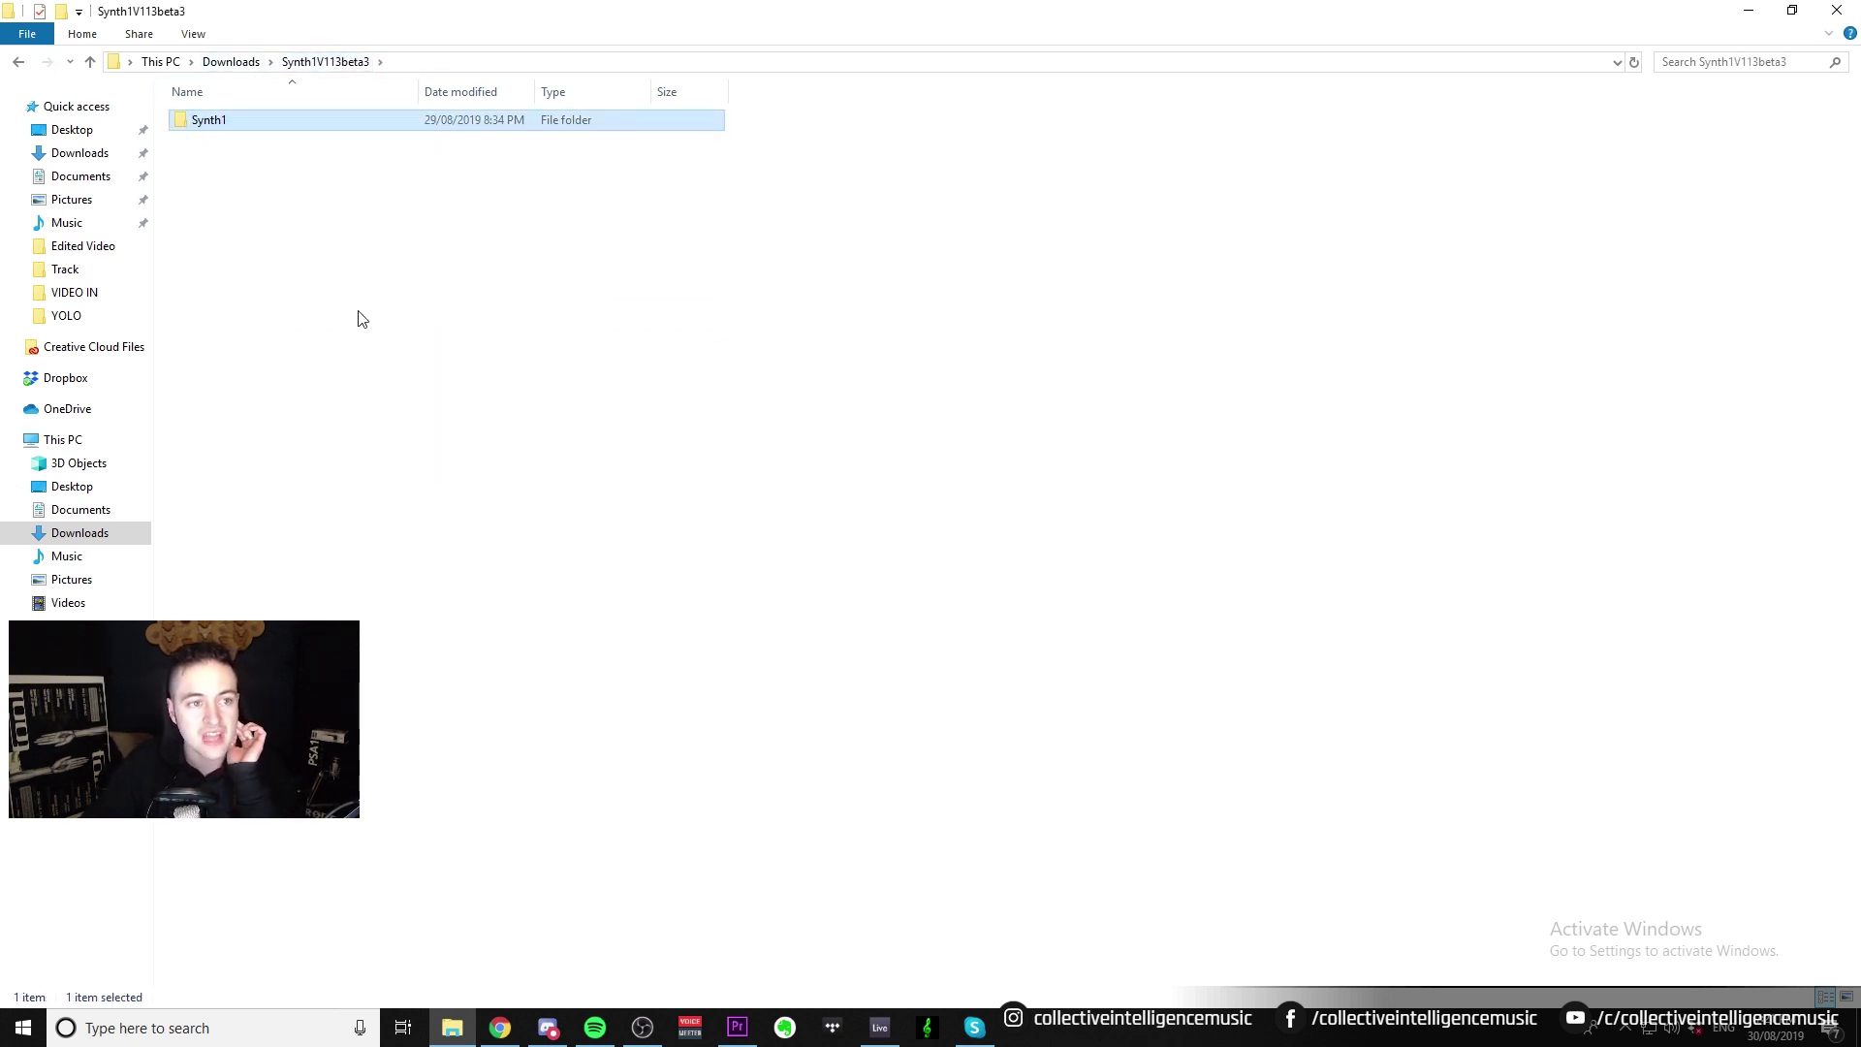
click(453, 460)
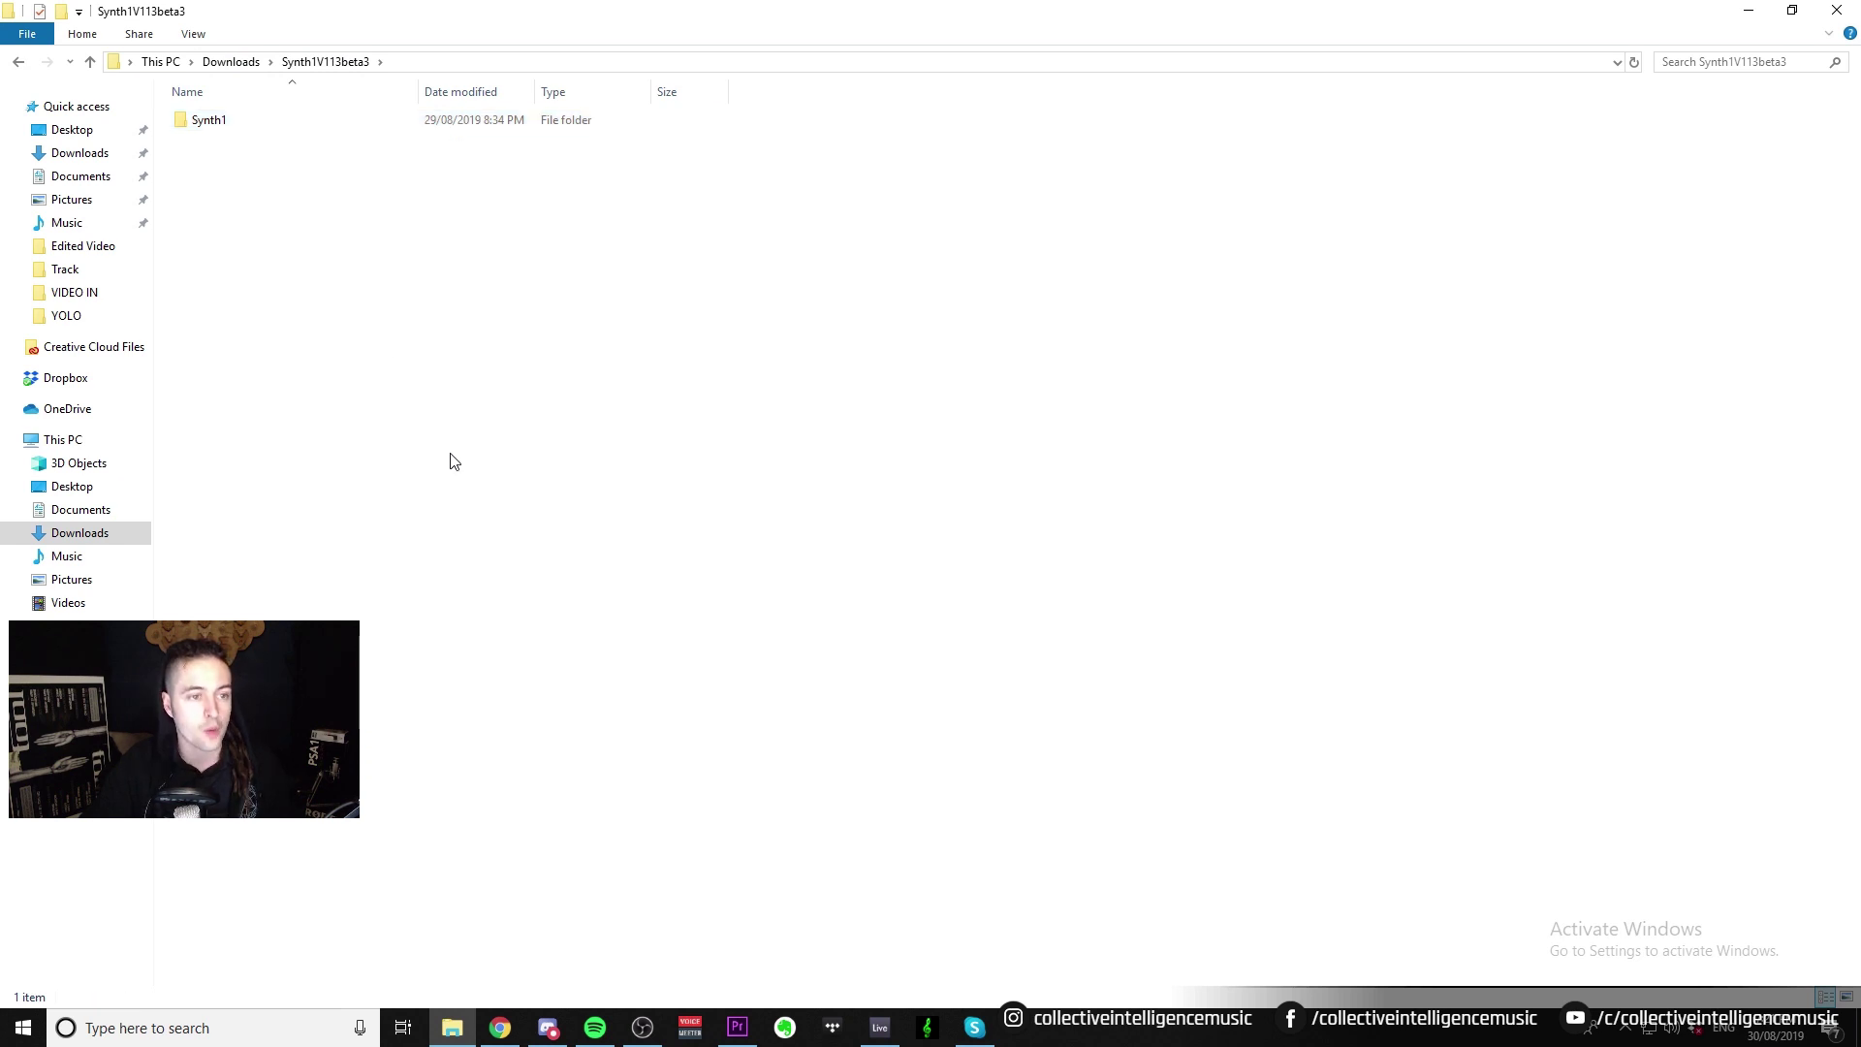
- Paste the copied Synth1 folder into C:\VST Installations using TeraCopy, close TeraCopy and open the pasted folder
click(73, 625)
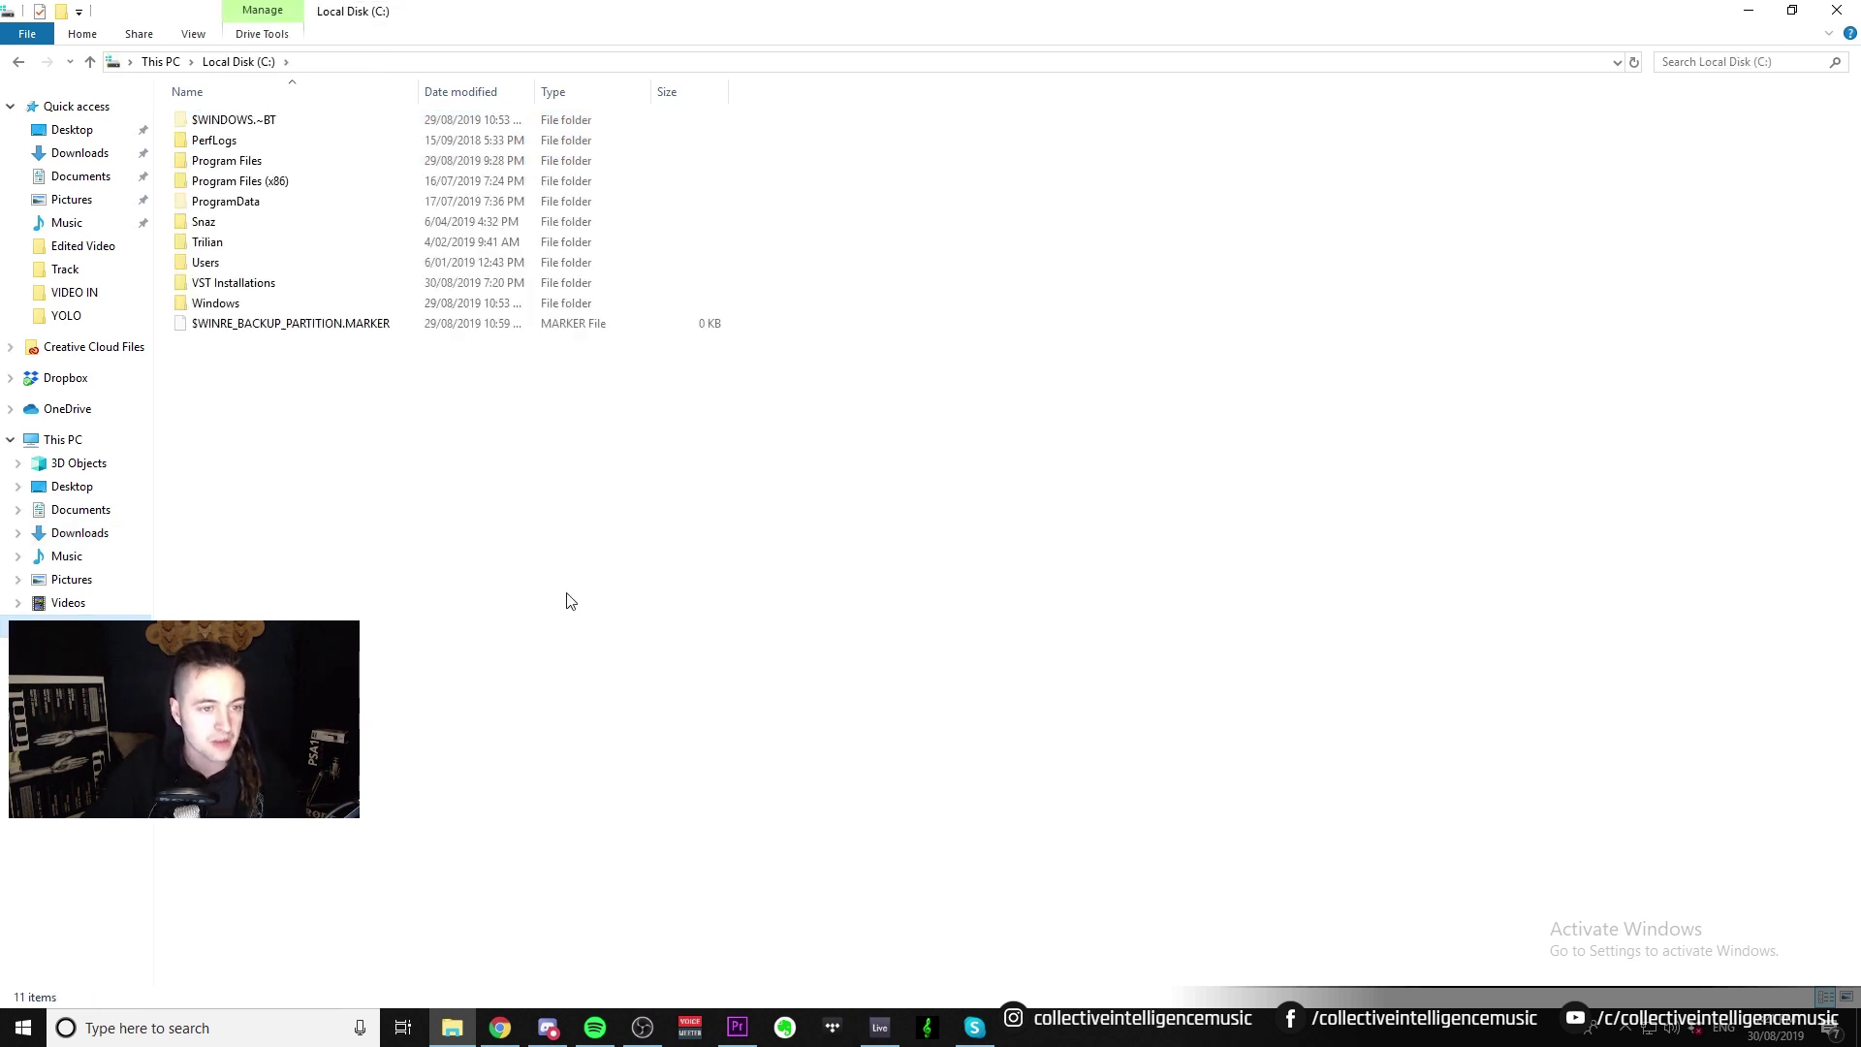
double_click(245, 287)
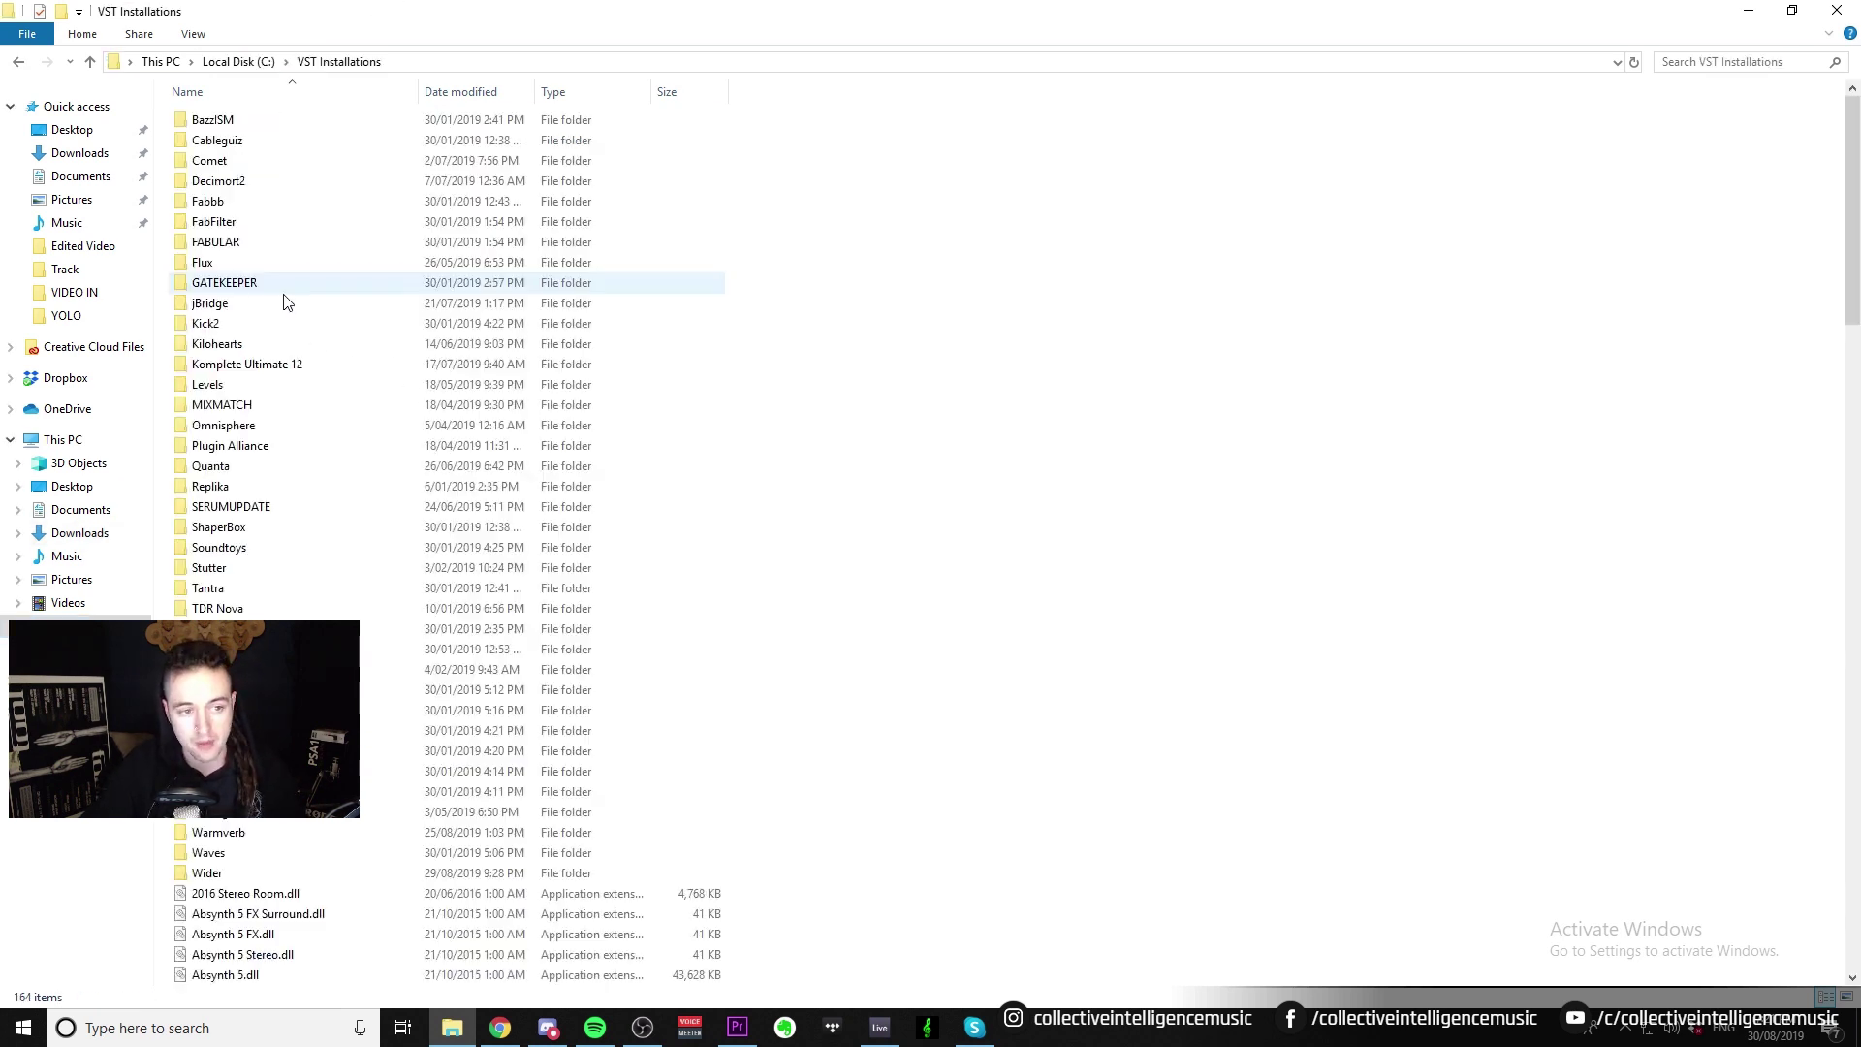
right_click(1388, 391)
click(1450, 525)
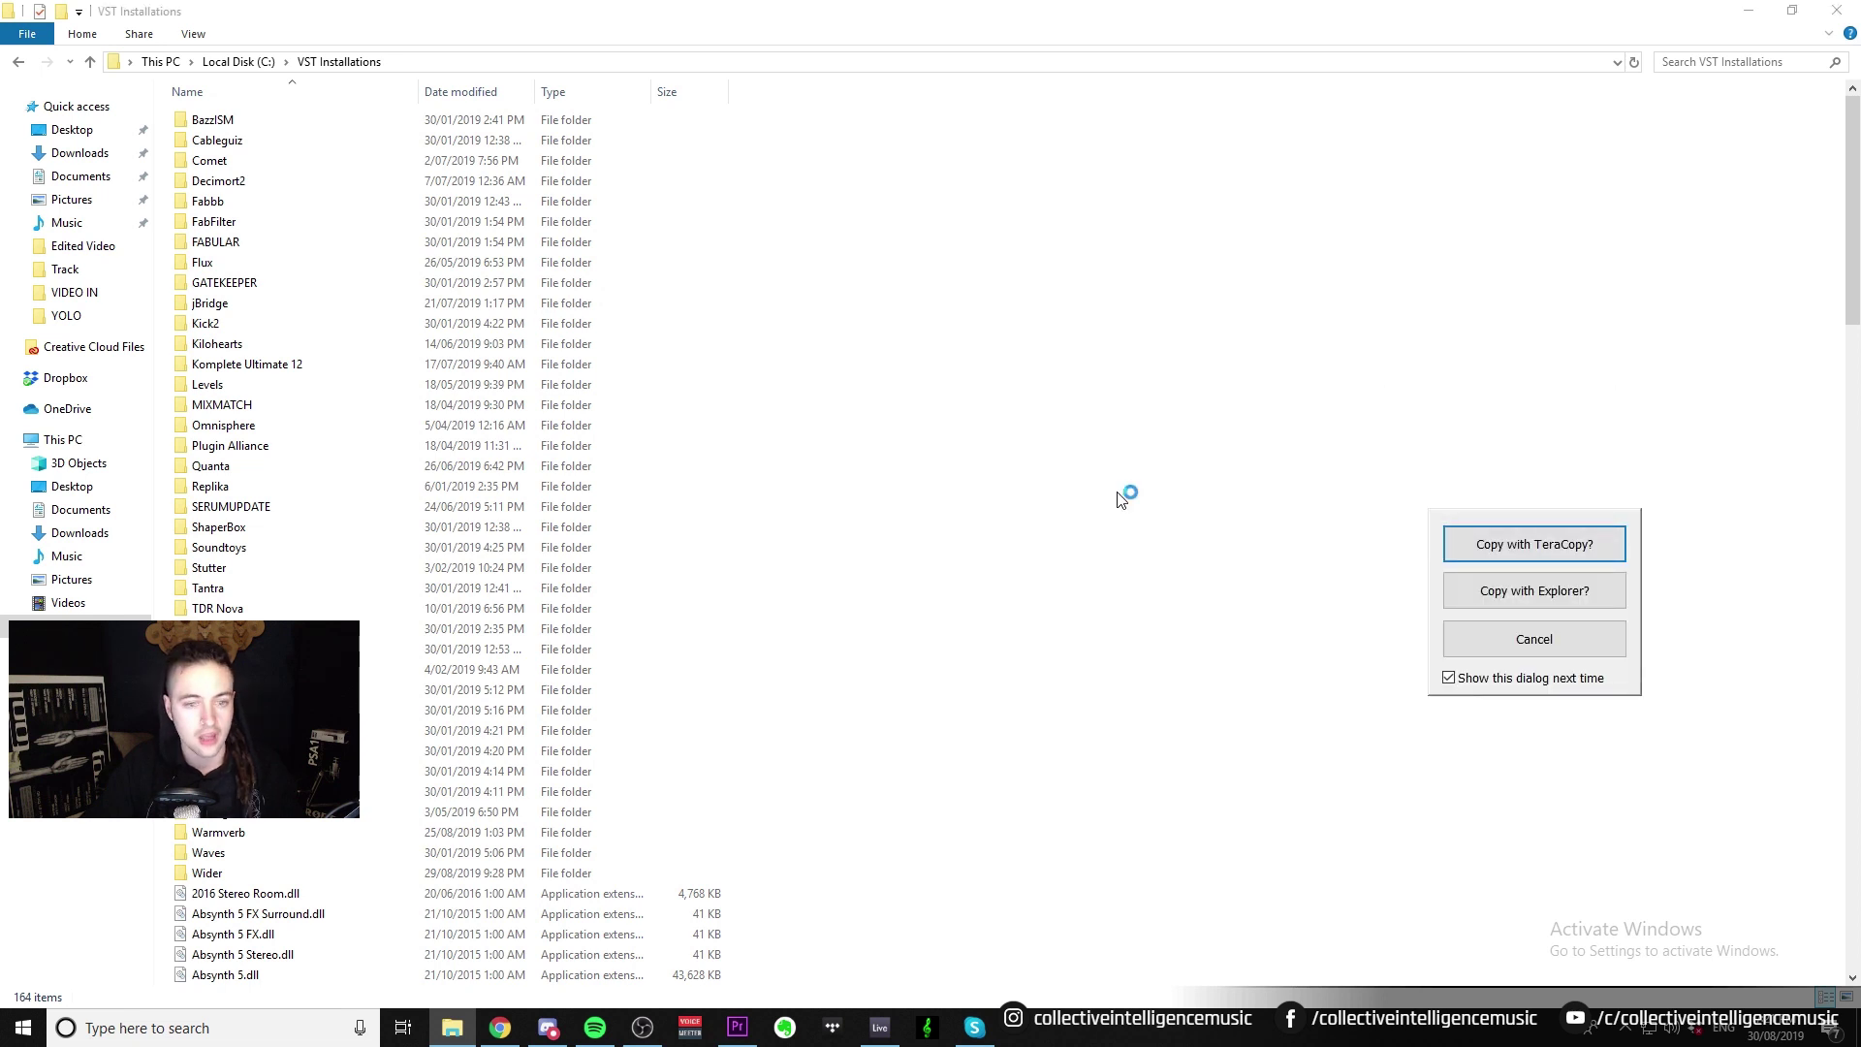
click(1539, 545)
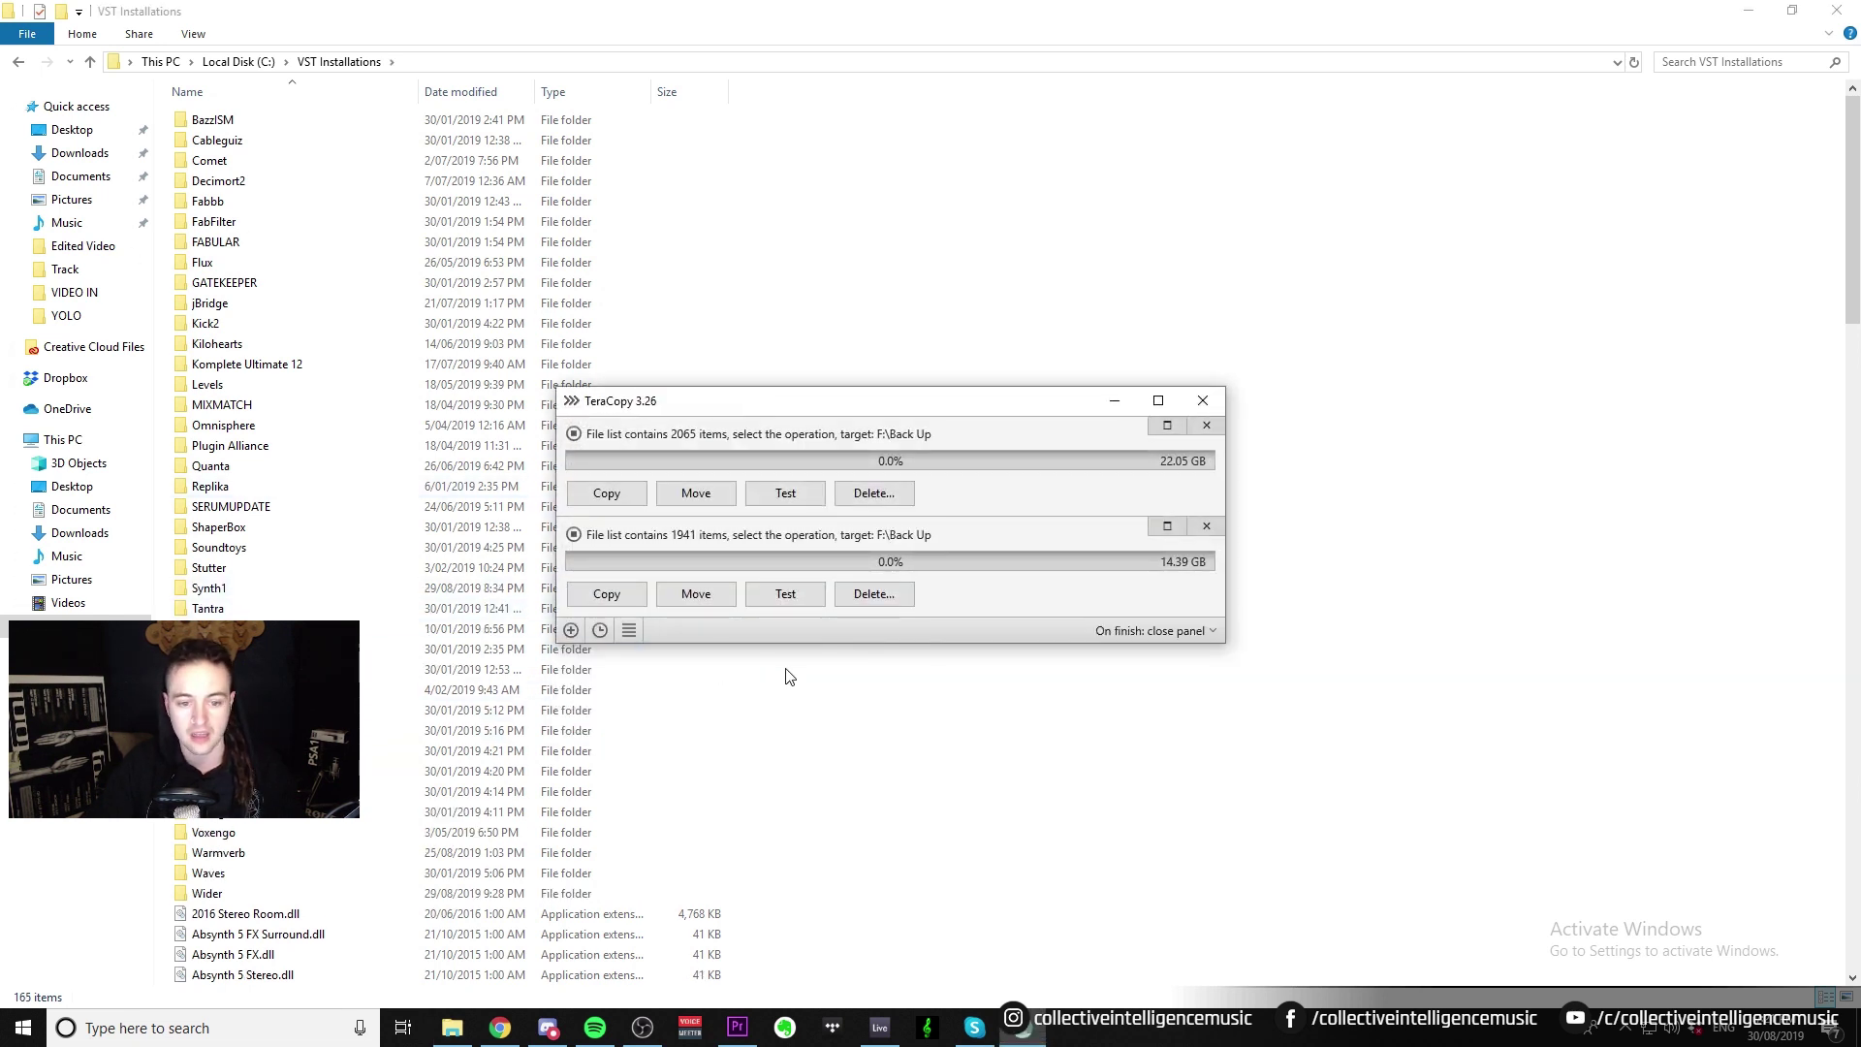
click(1202, 400)
click(244, 591)
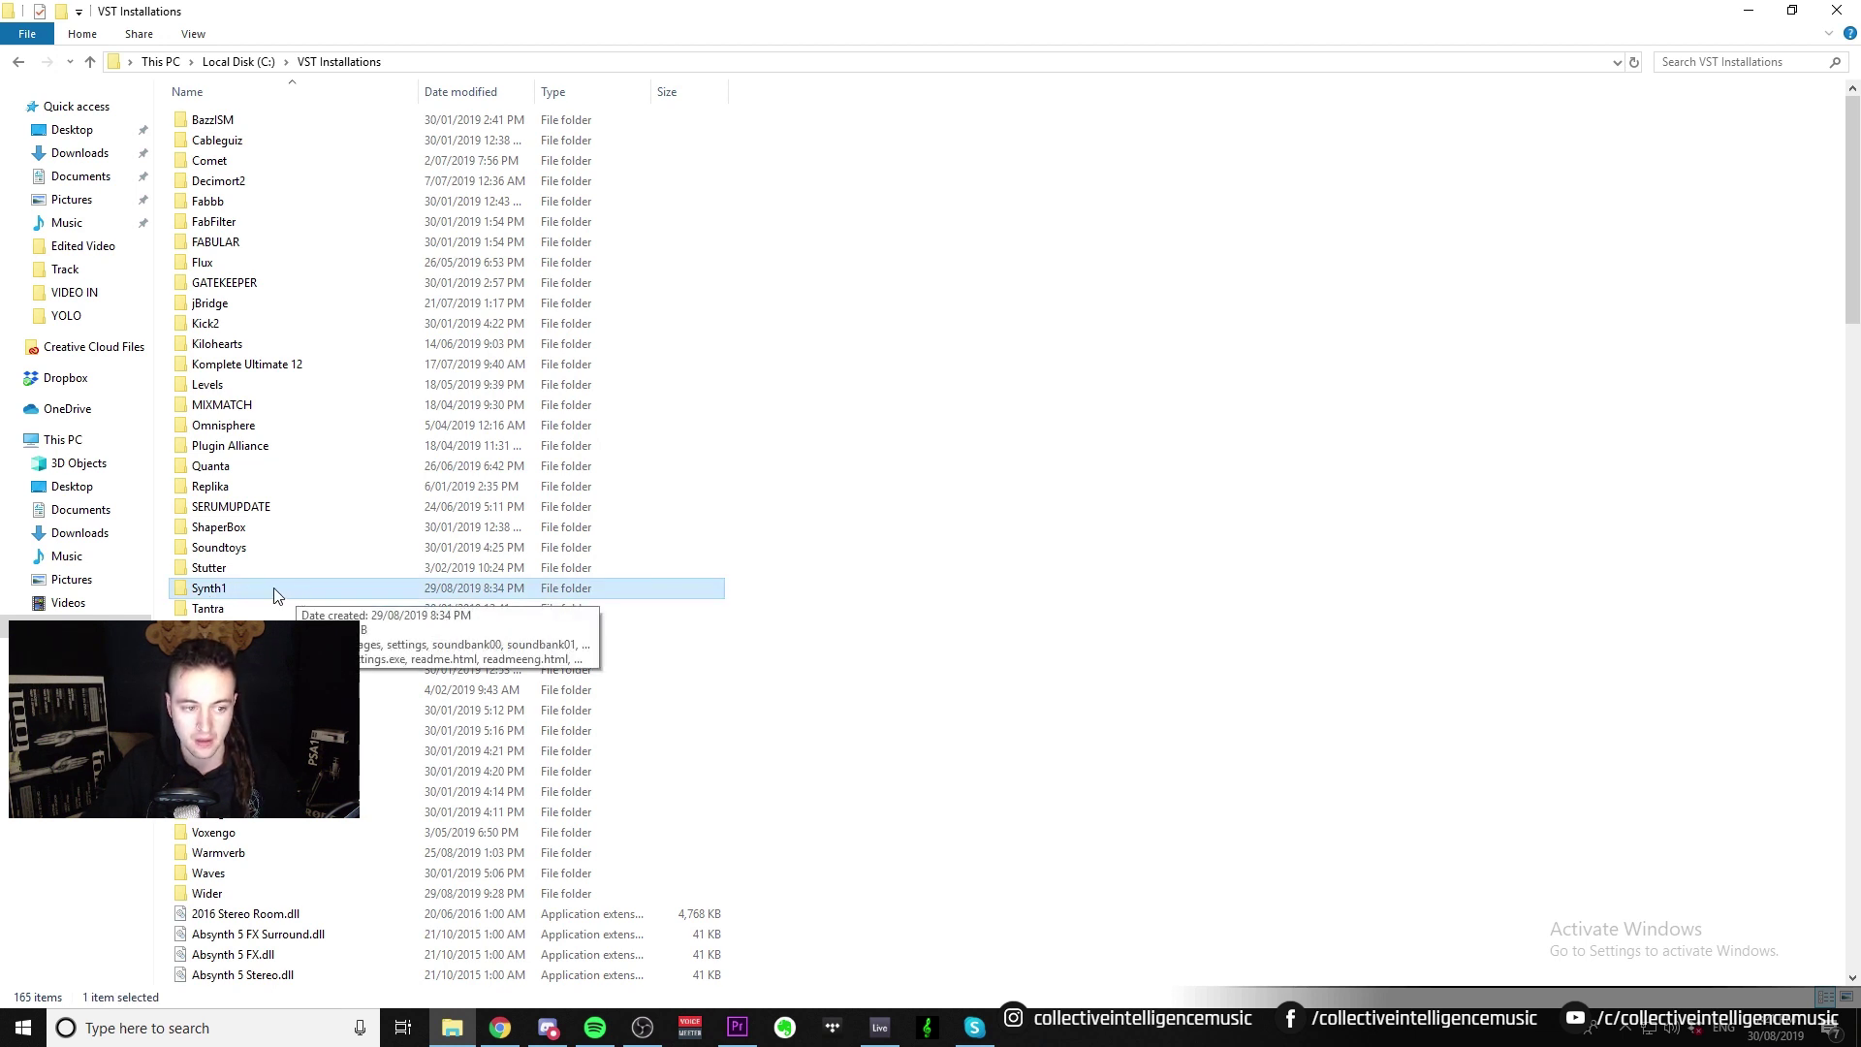
double_click(275, 591)
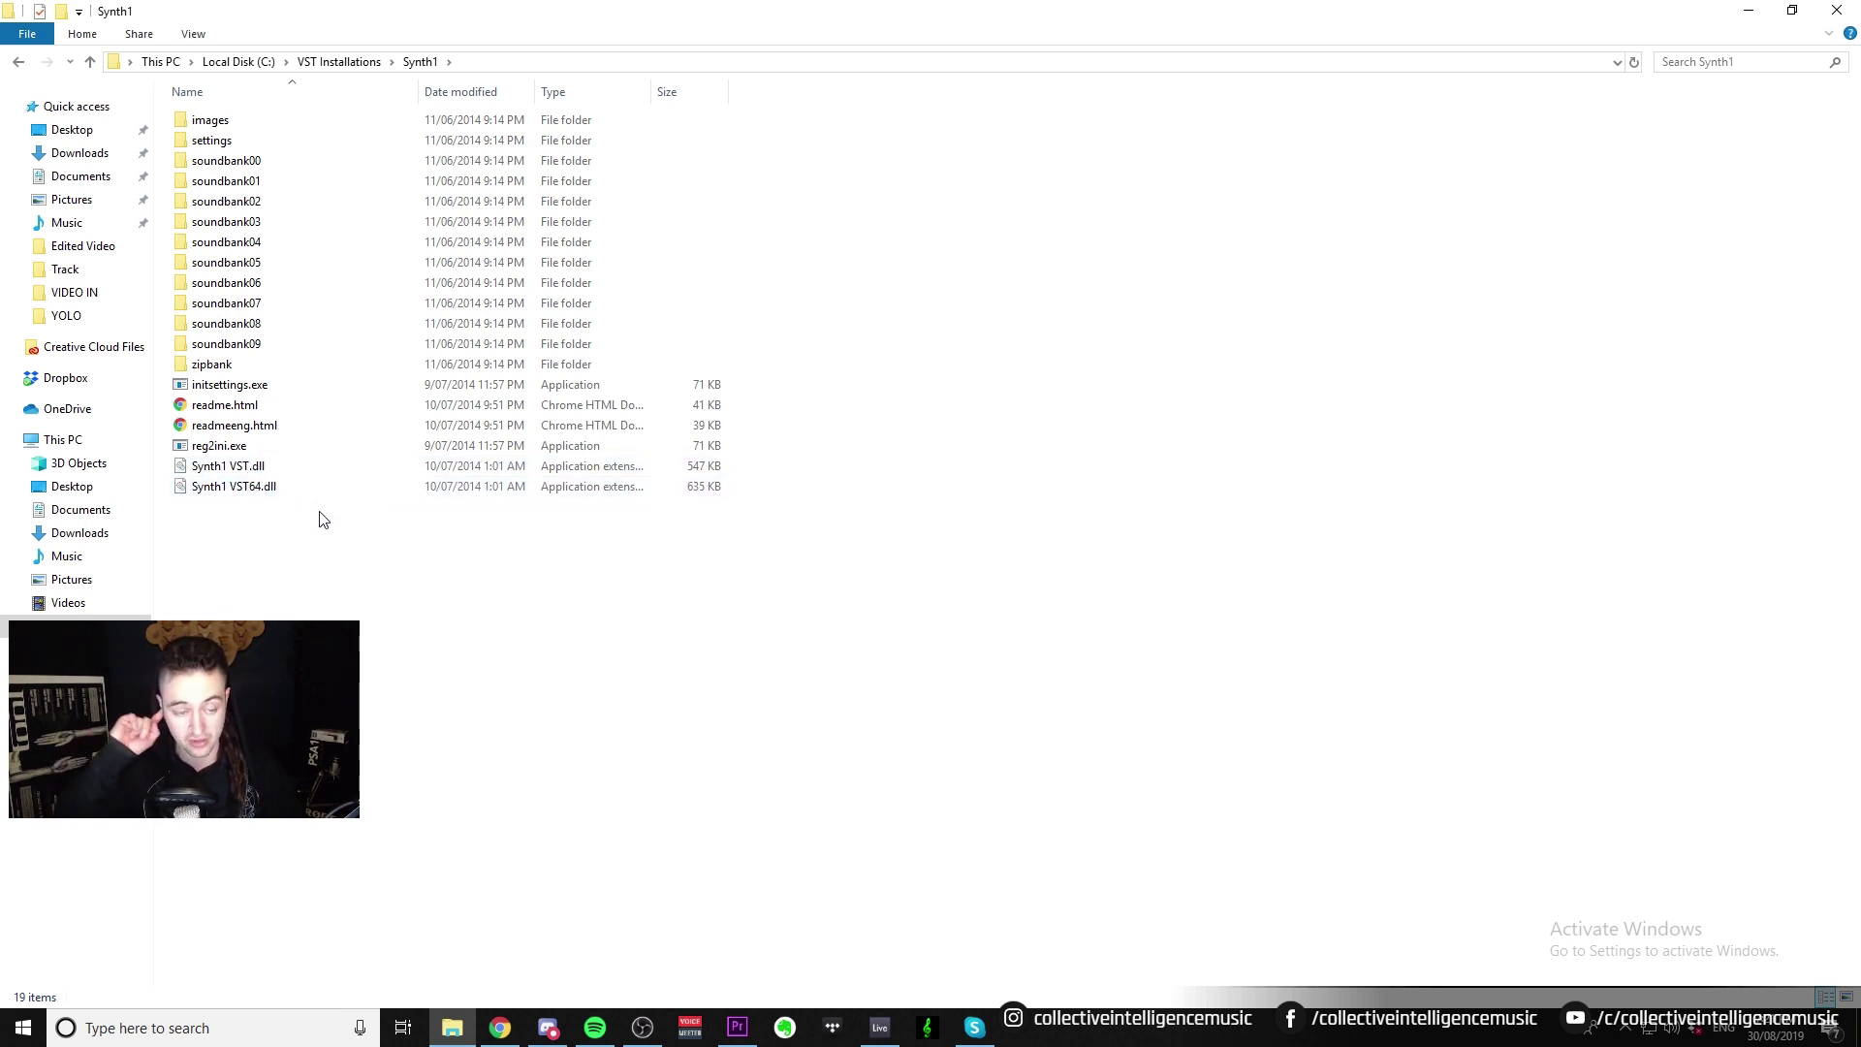
- Switch to Ableton Live, rescan the VST plug-ins in the preferences and close the Preferences window
click(882, 1027)
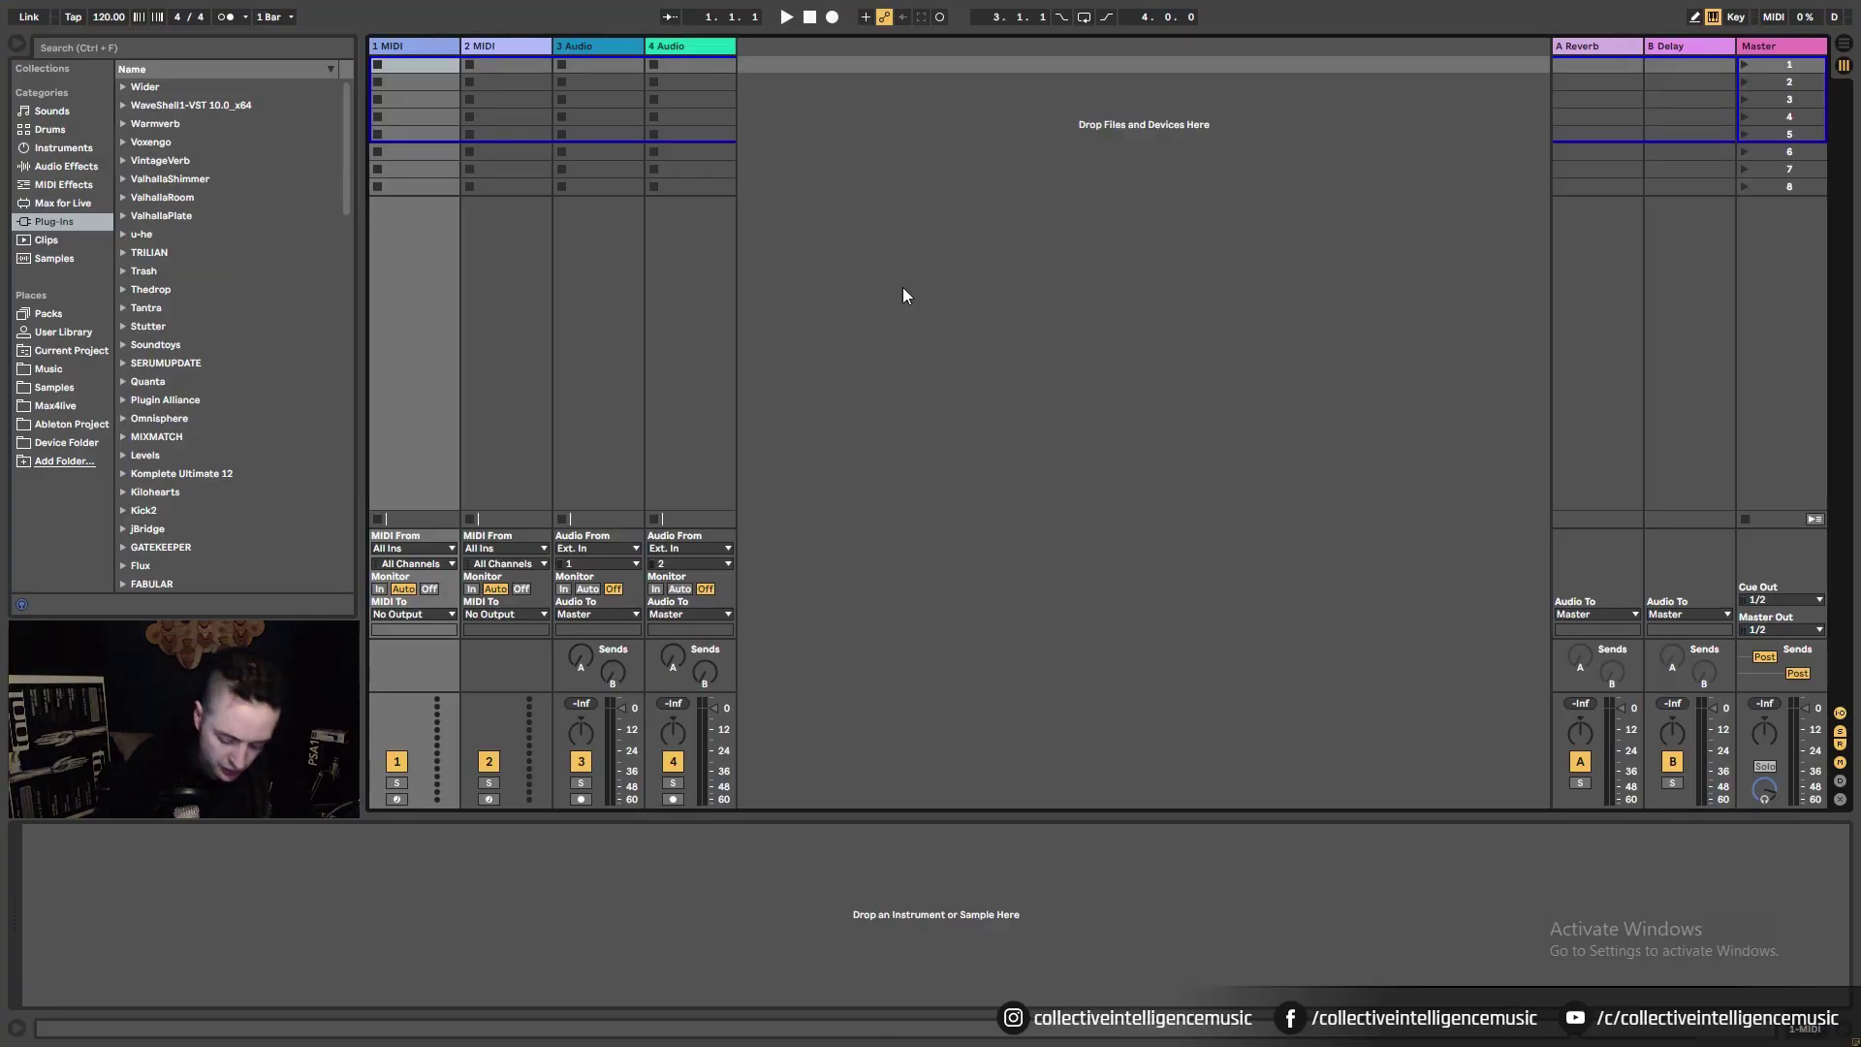
key(ctrl+comma)
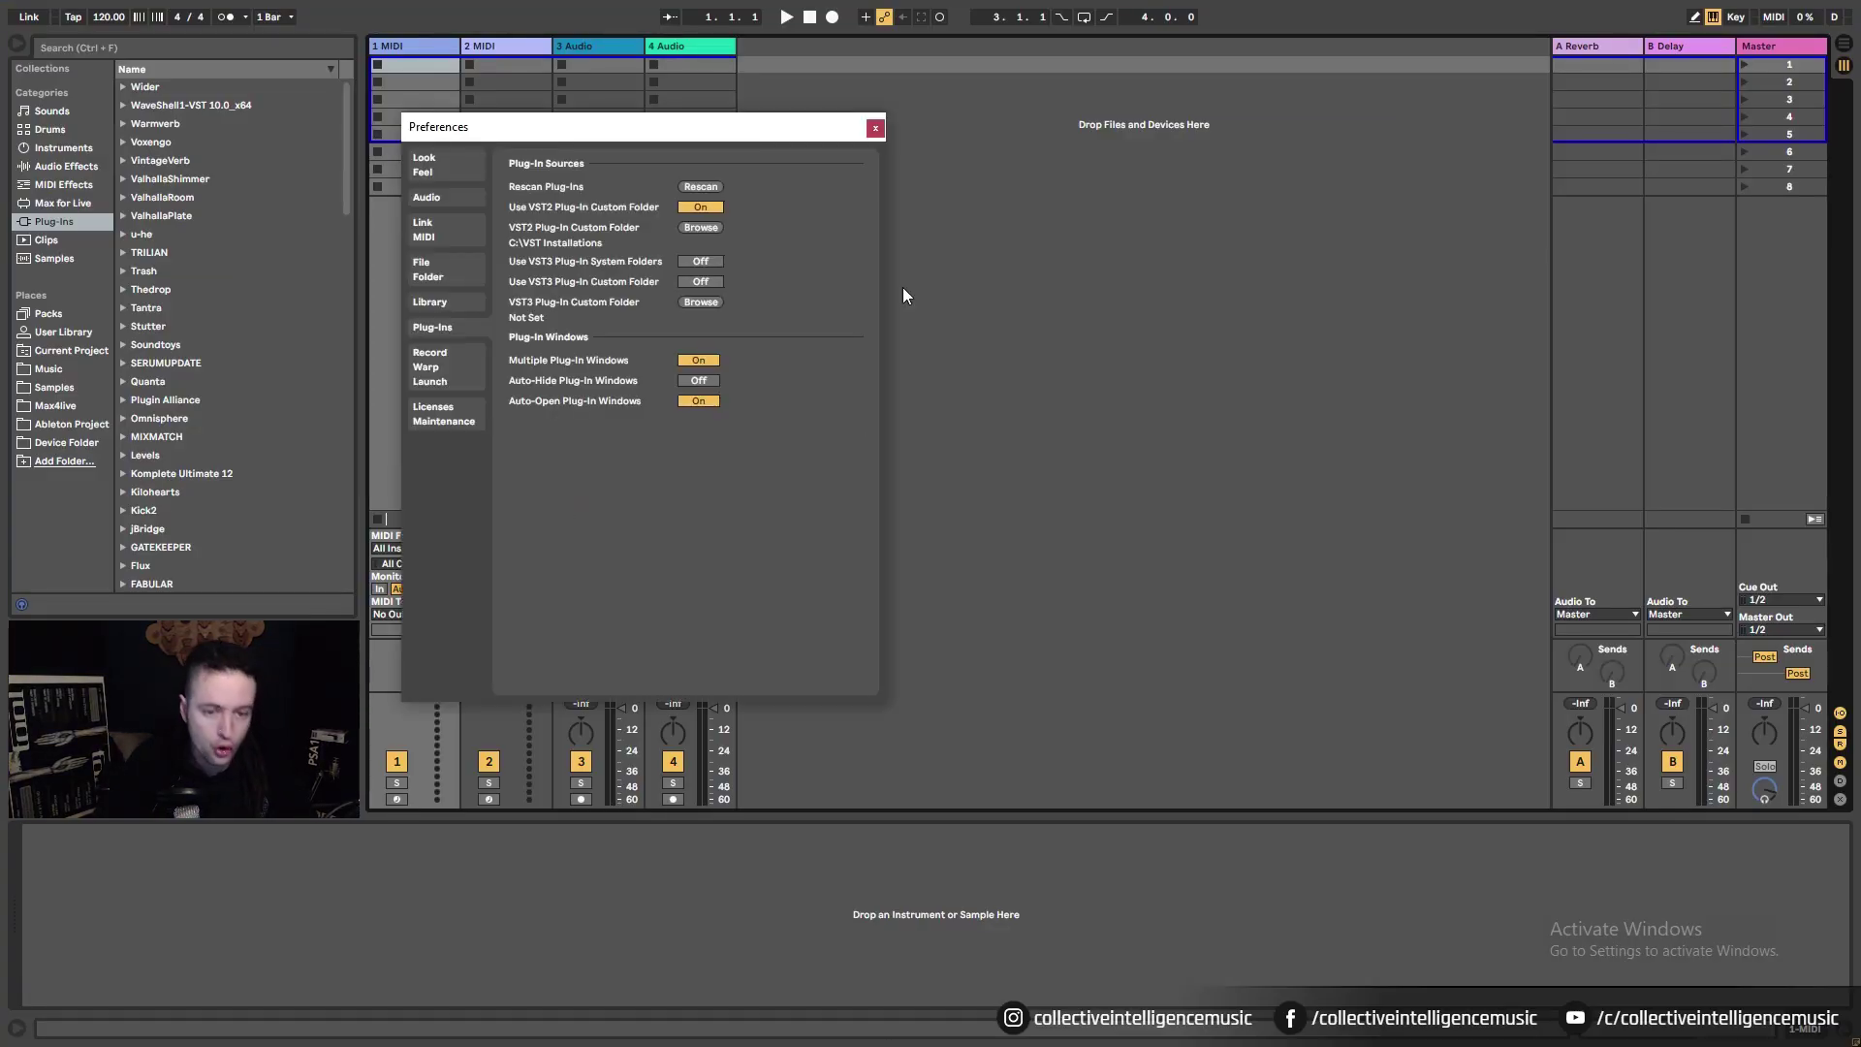
click(712, 186)
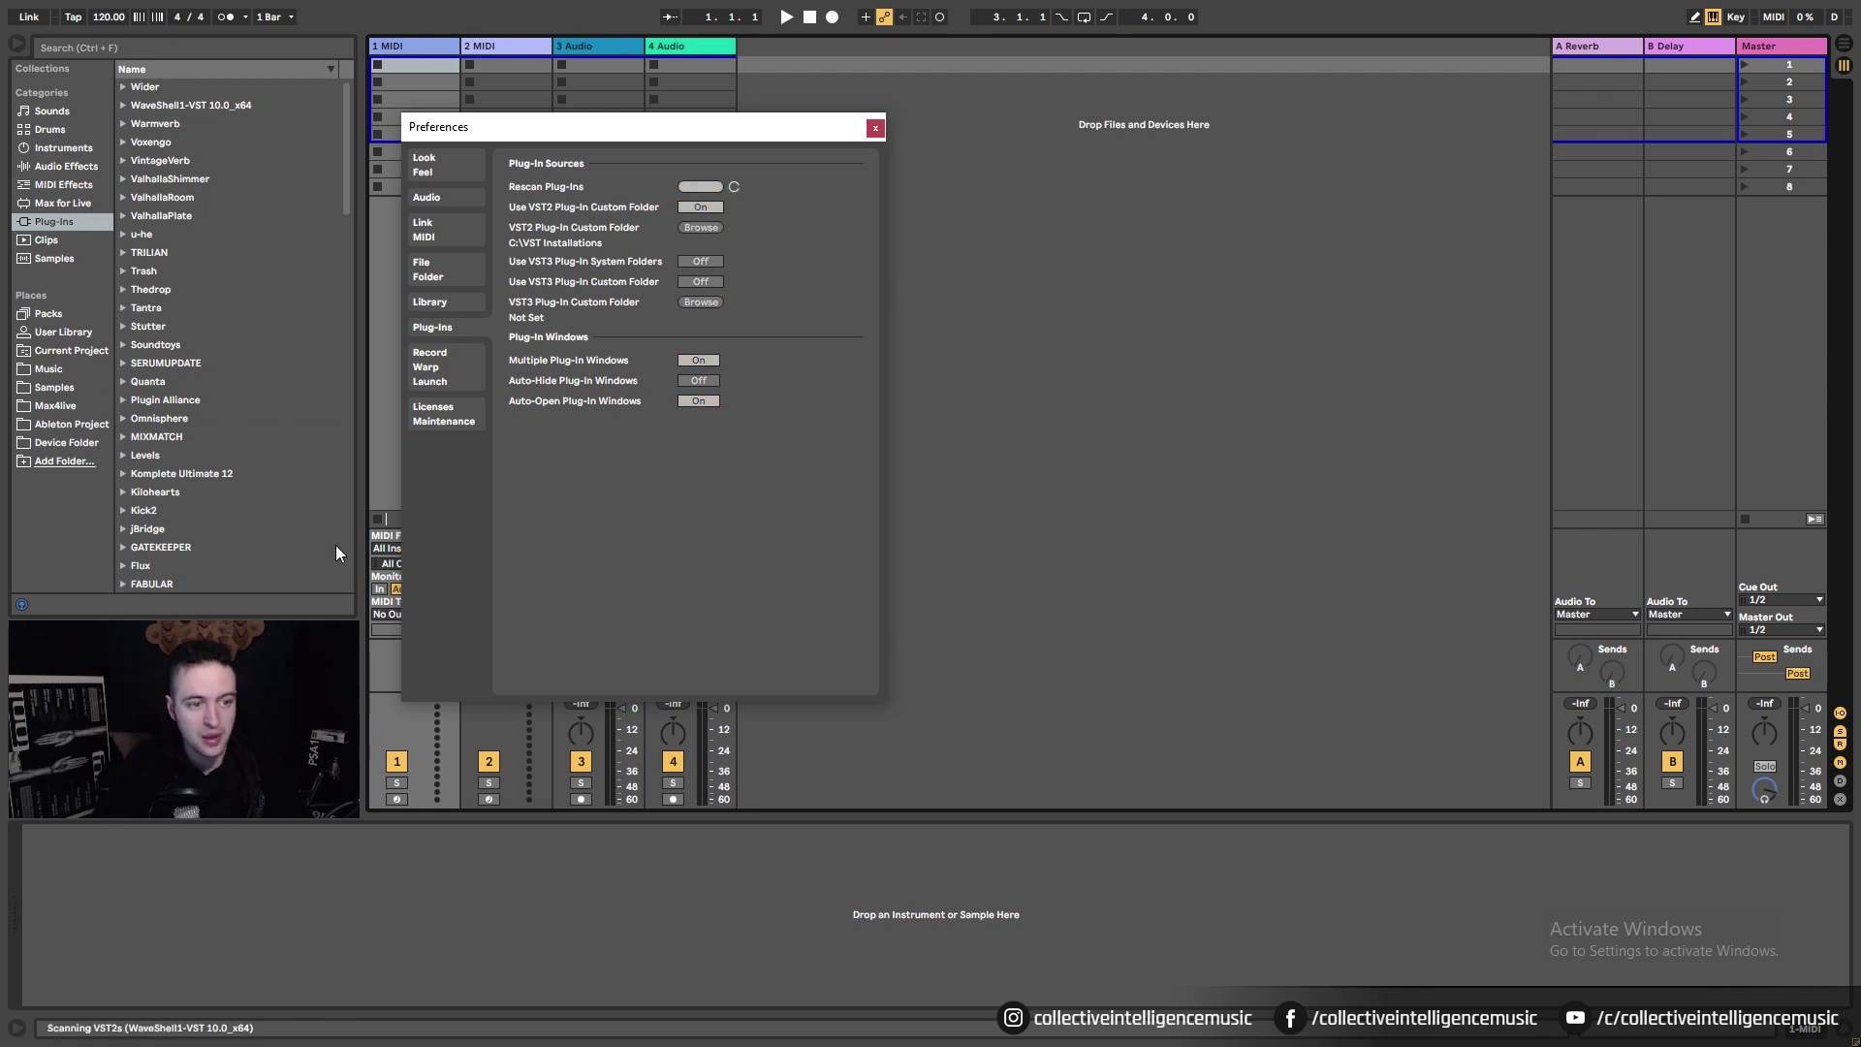
click(878, 127)
- Expand the Synth1 folder among the plug-ins and load Synth1 VST64 onto the first MIDI track
click(120, 322)
drag(164, 340, 778, 143)
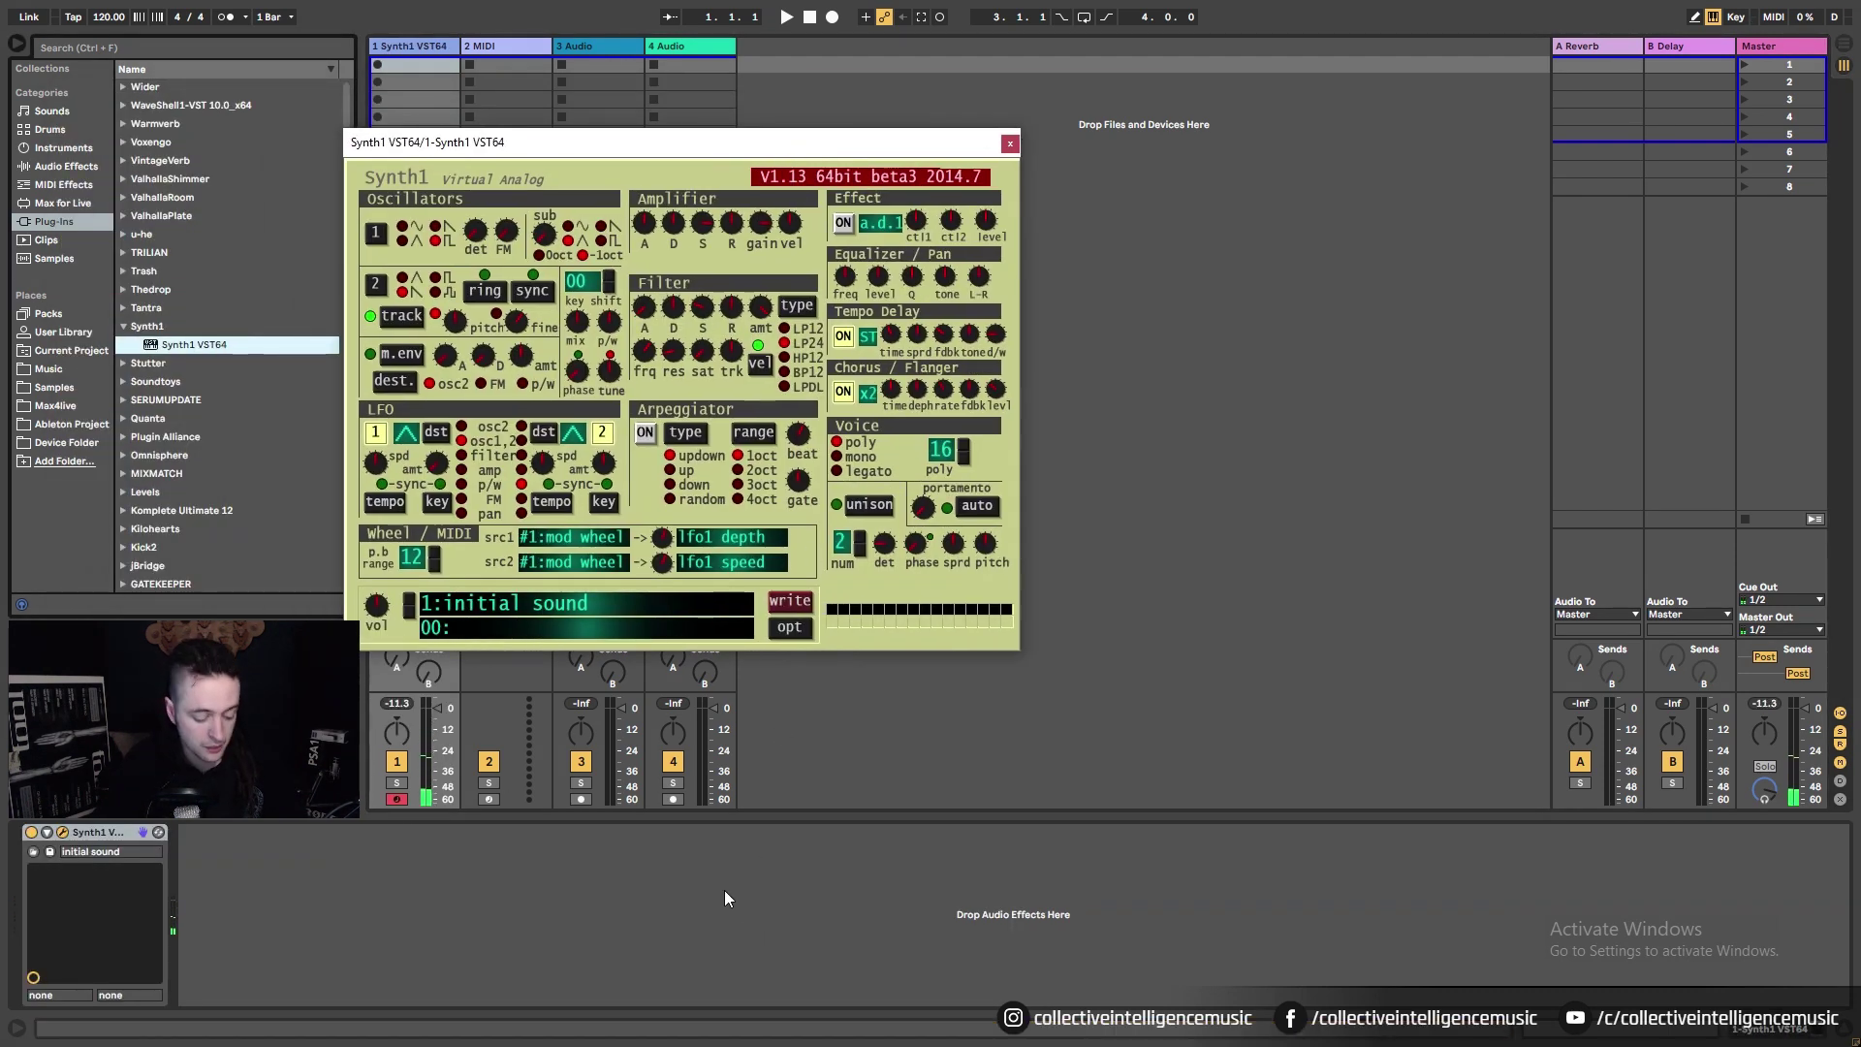
- Bring up the Voicemeeter Banana mixer to check the audio setup and minimize it again
key(super)
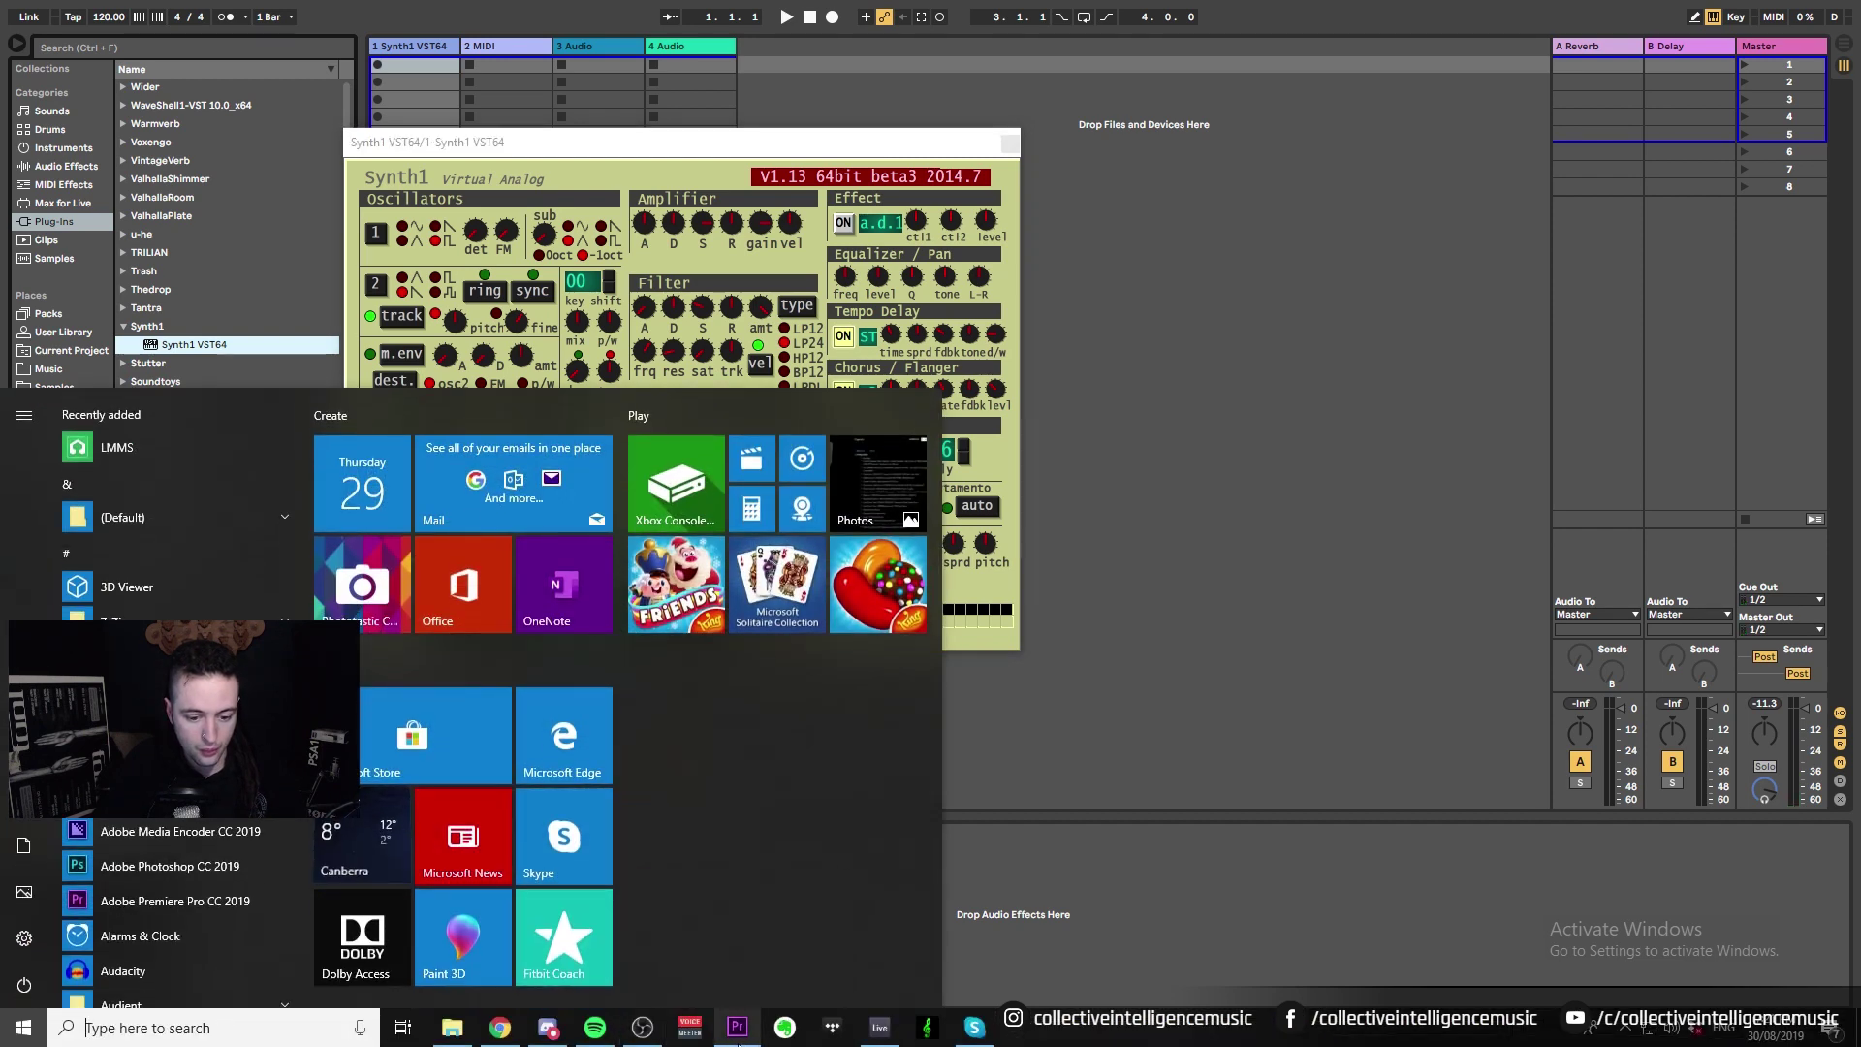
click(689, 1027)
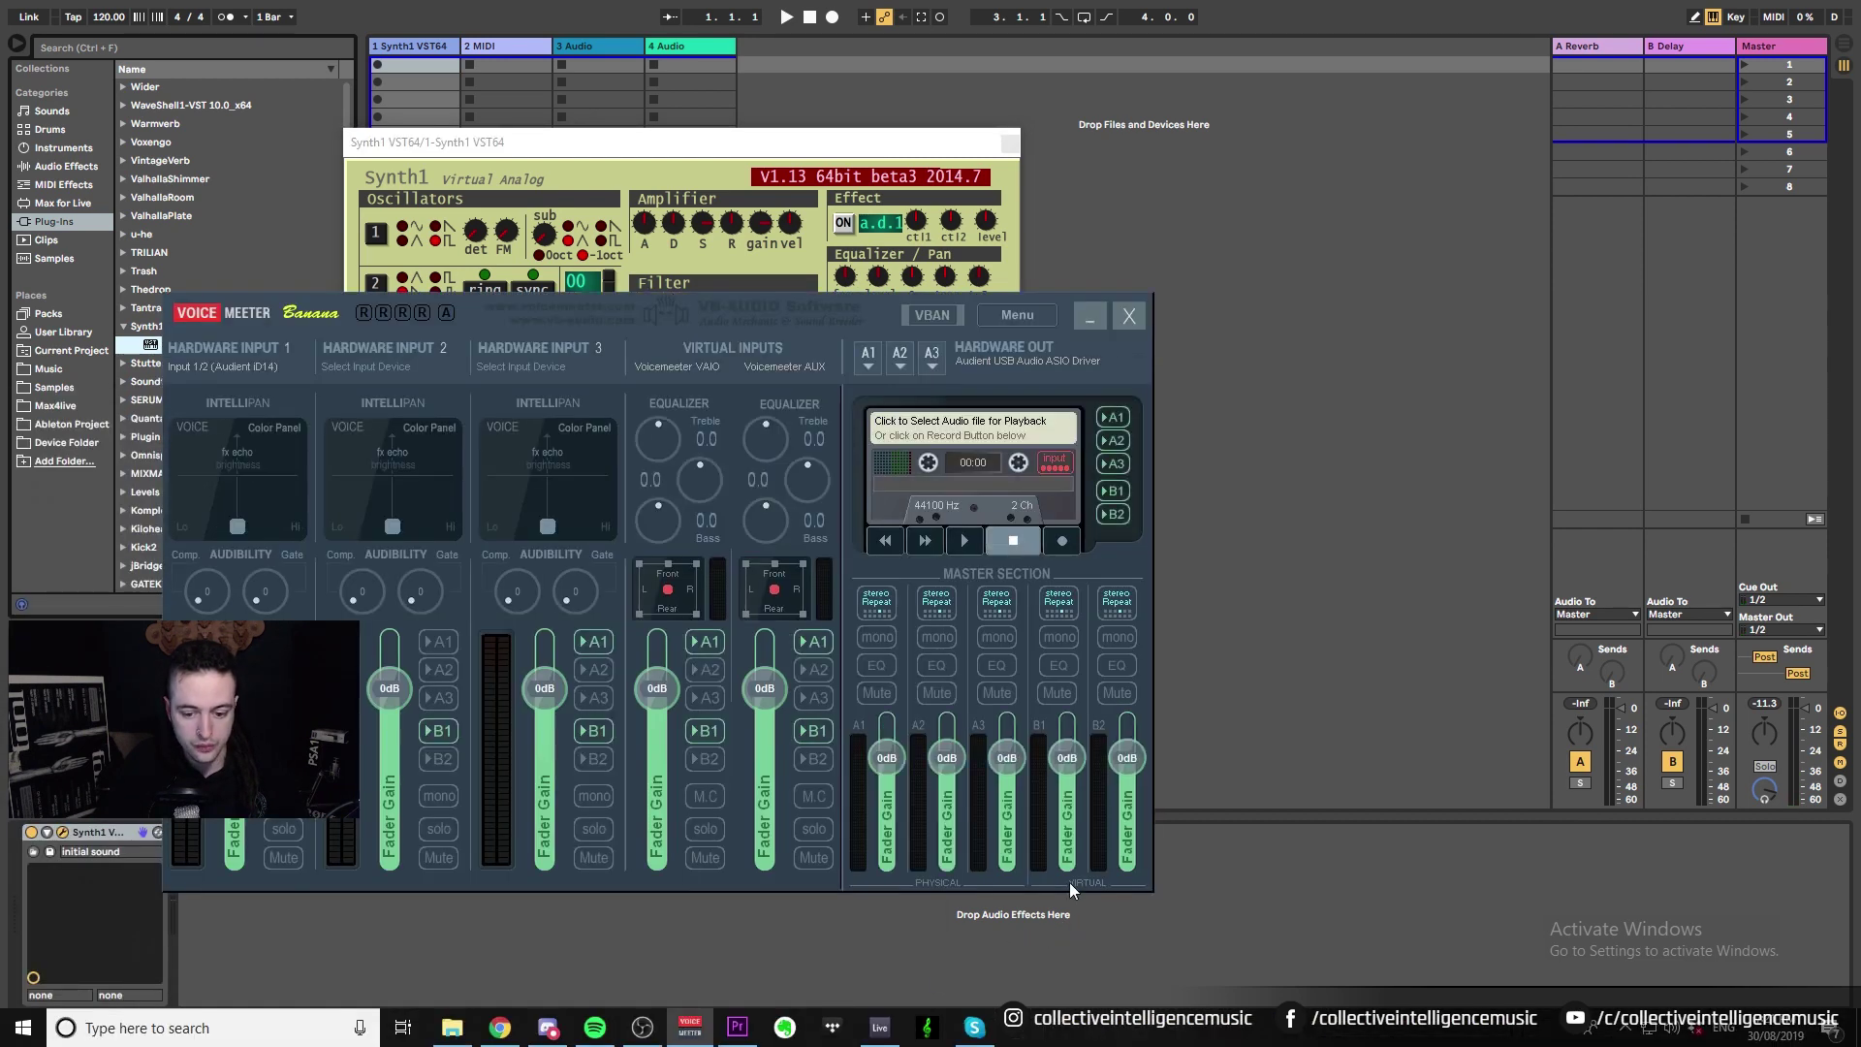
click(1090, 315)
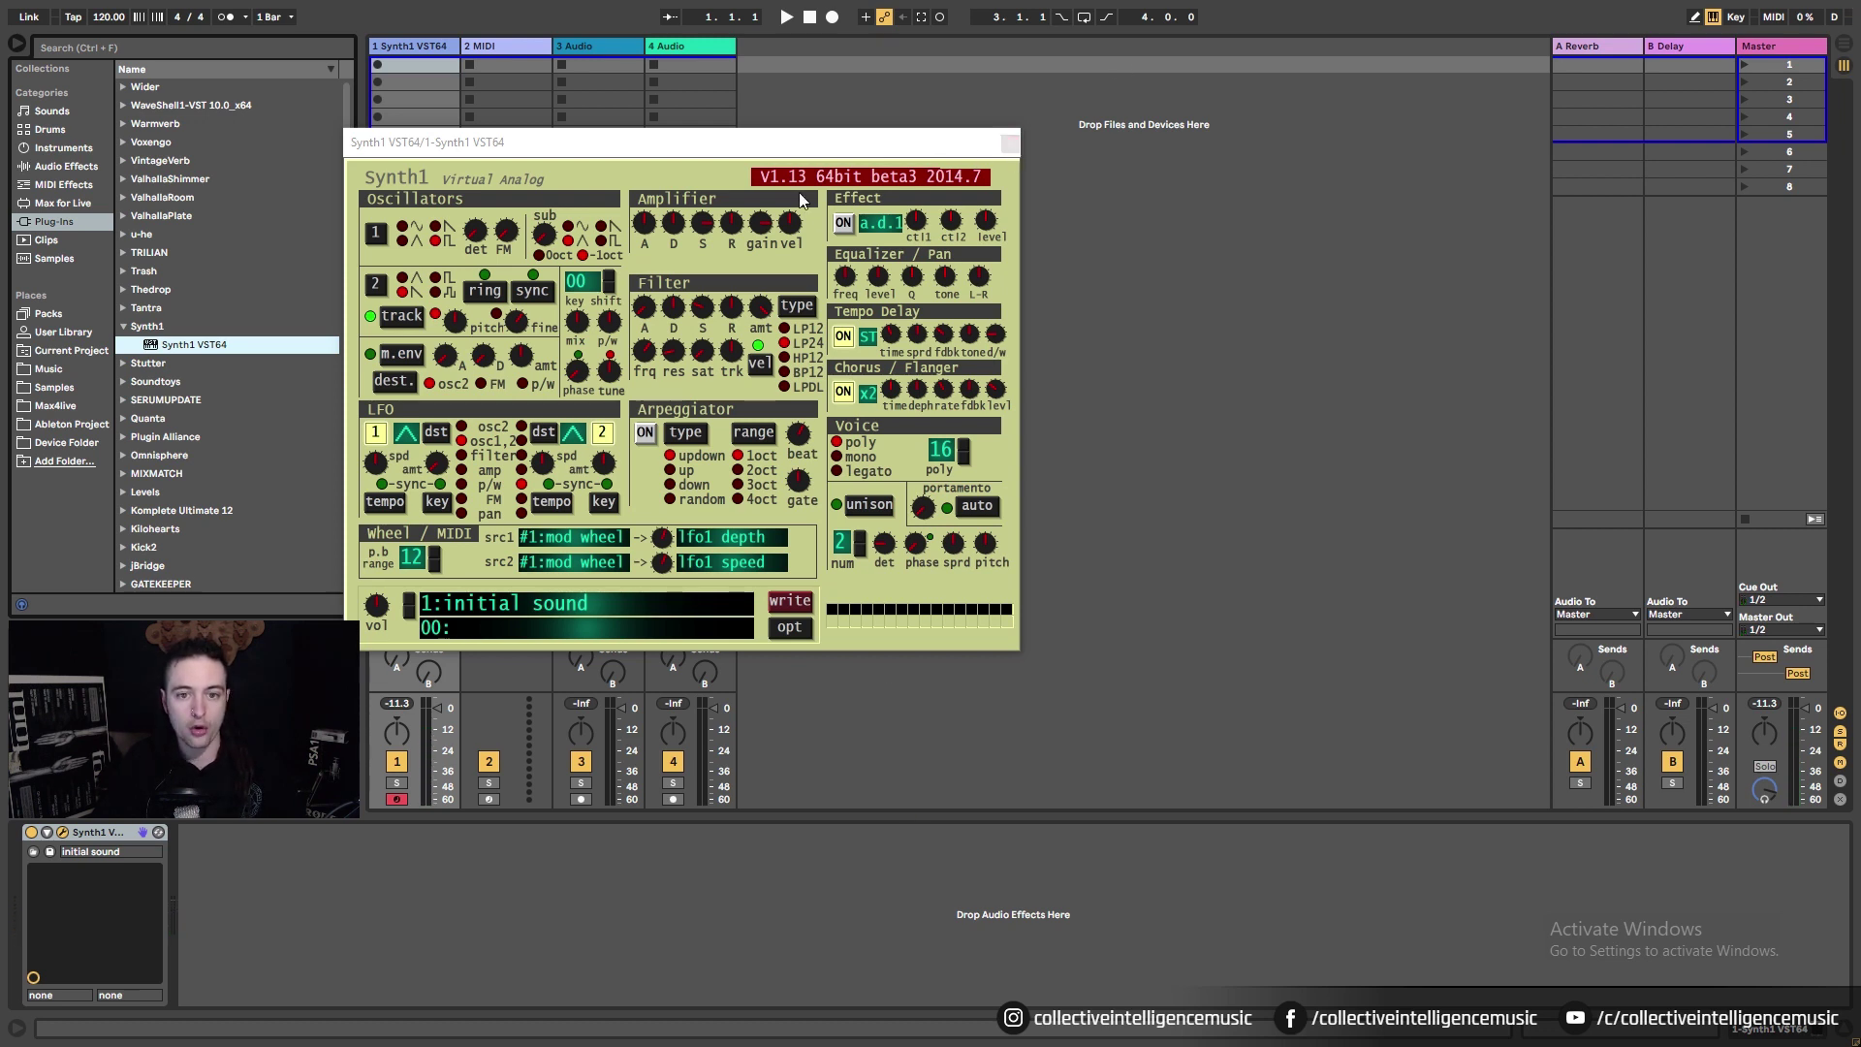
- Move the Synth1 plug-in window aside, close it and delete the Synth1 device from the first track
drag(843, 149, 1182, 241)
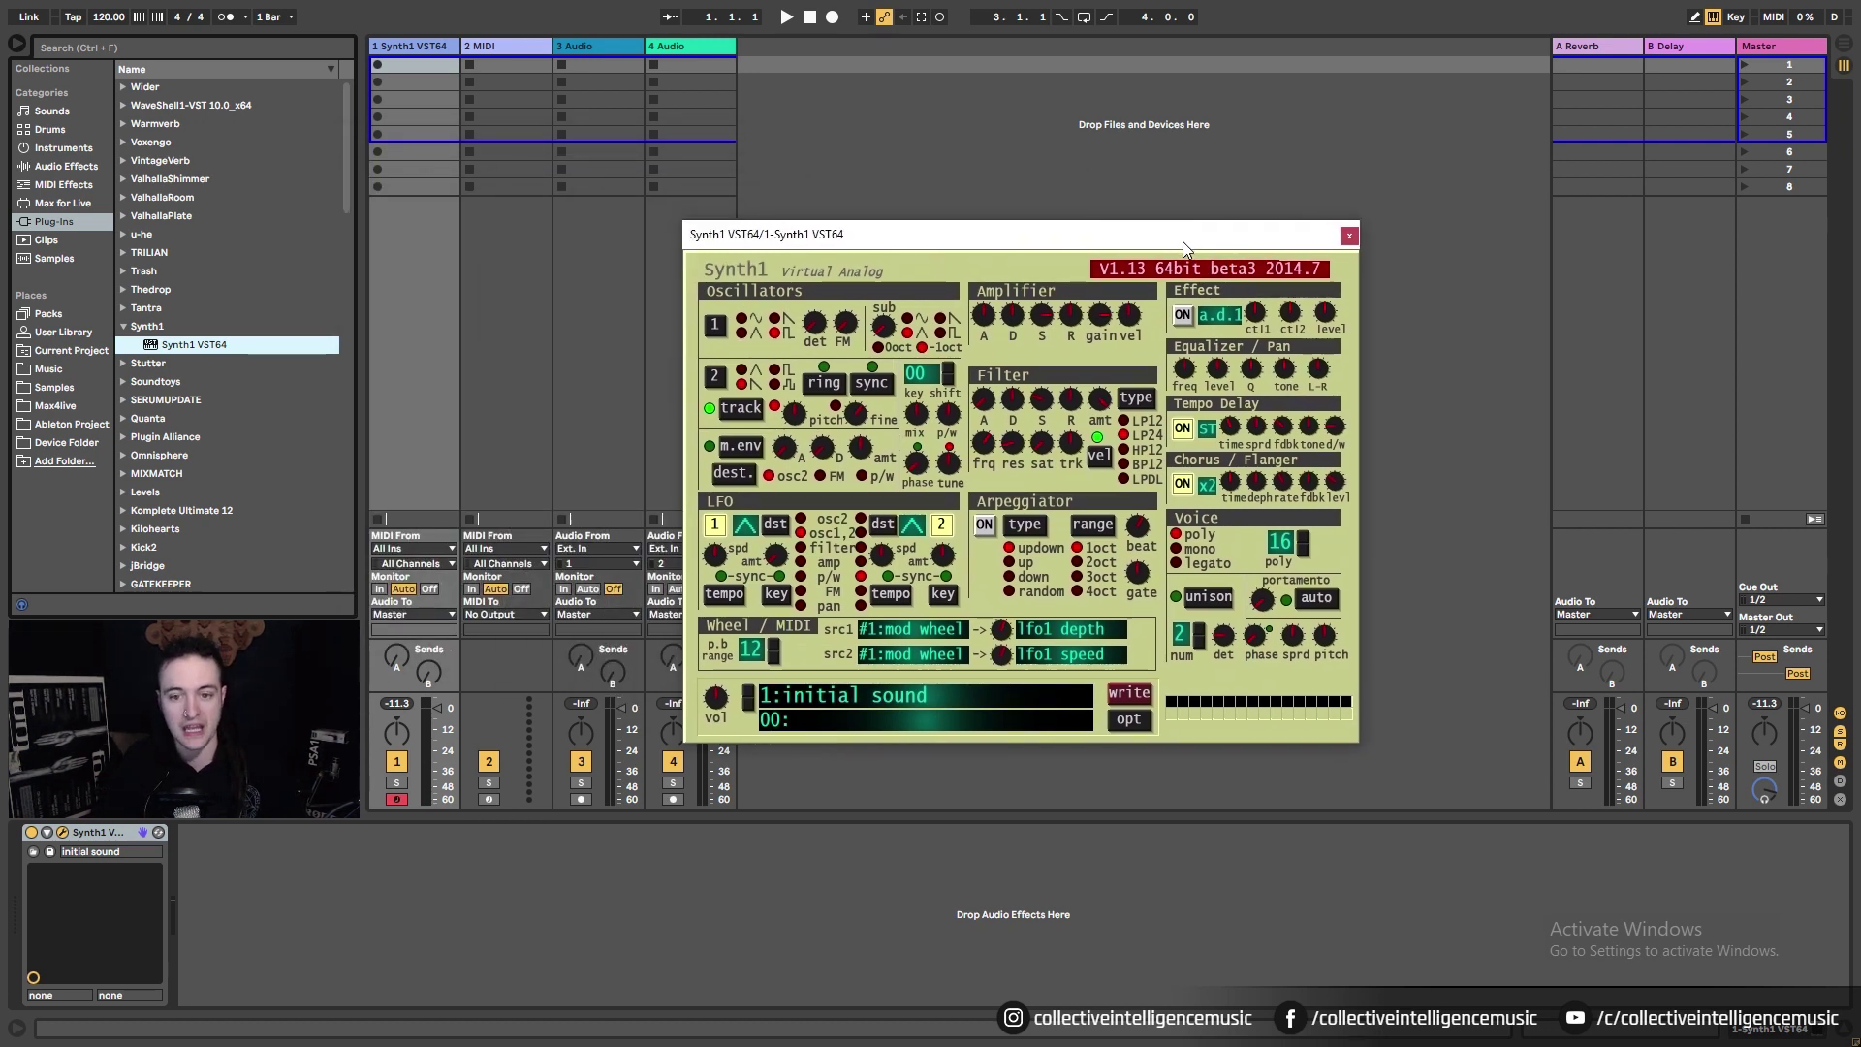
click(1347, 237)
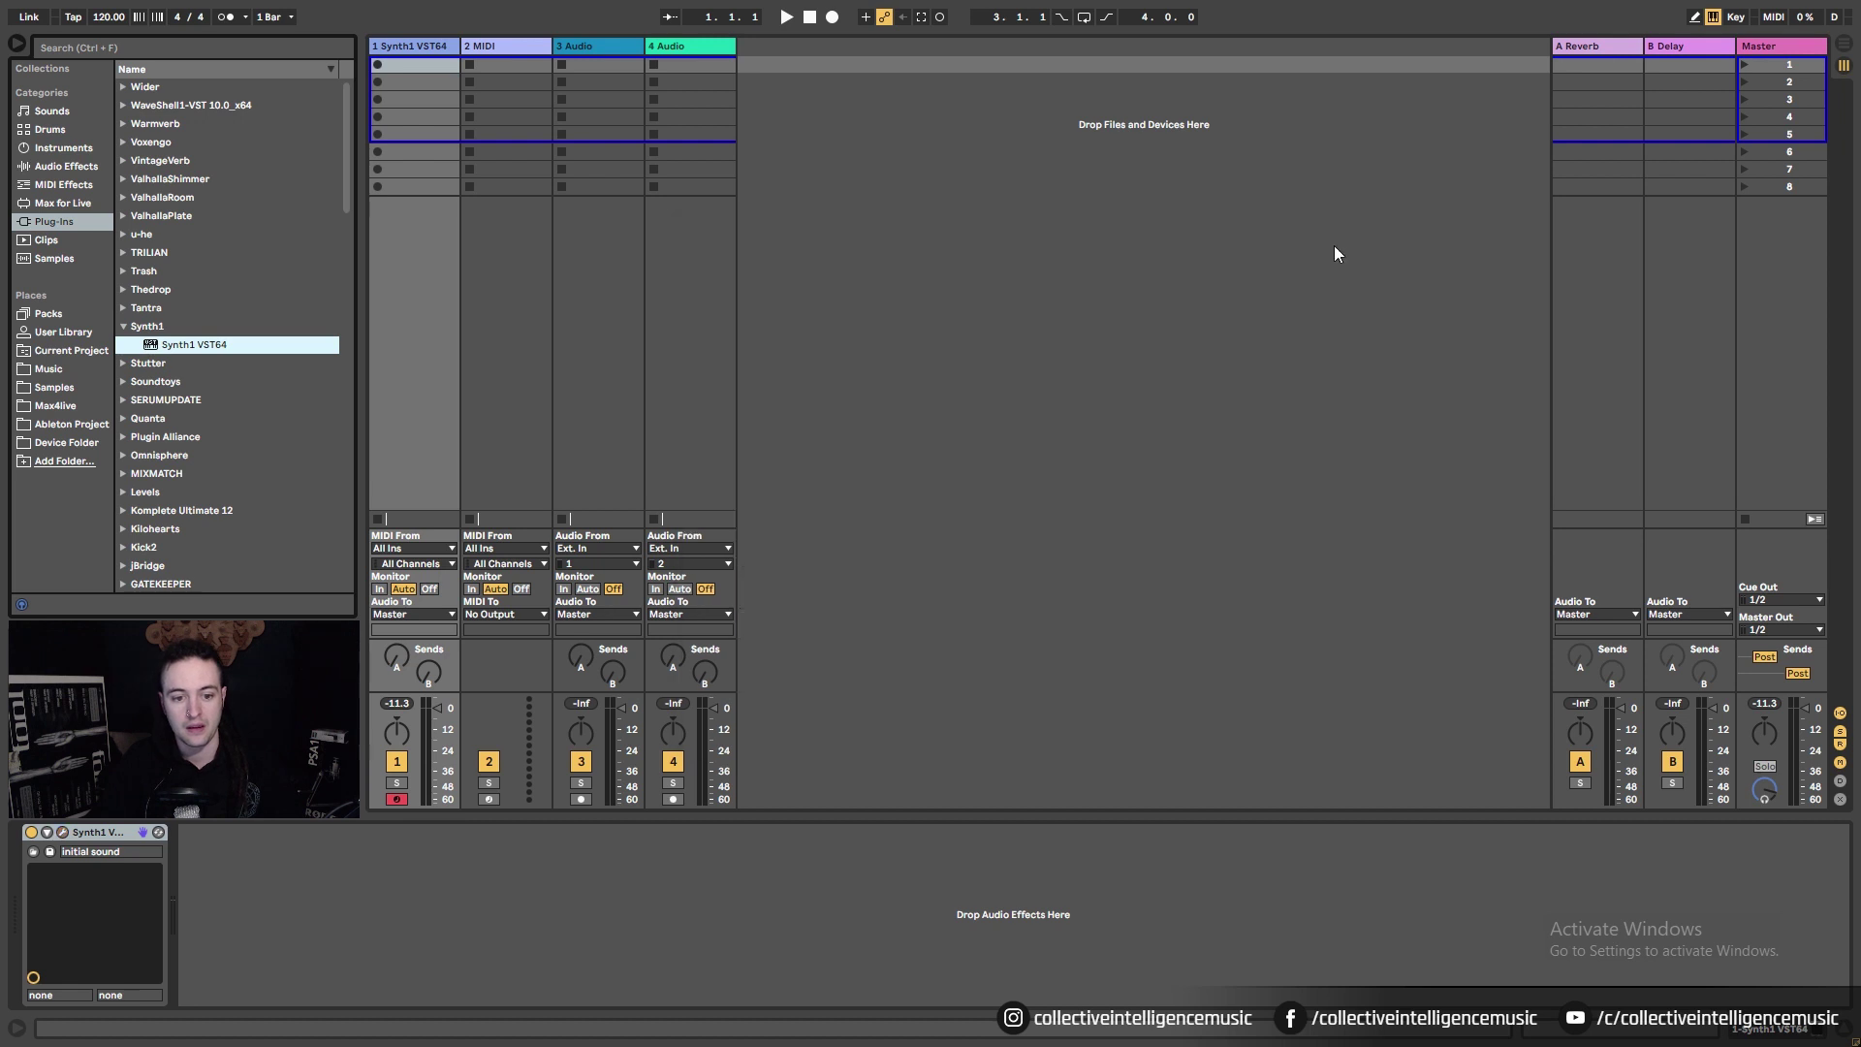
click(104, 832)
key(Delete)
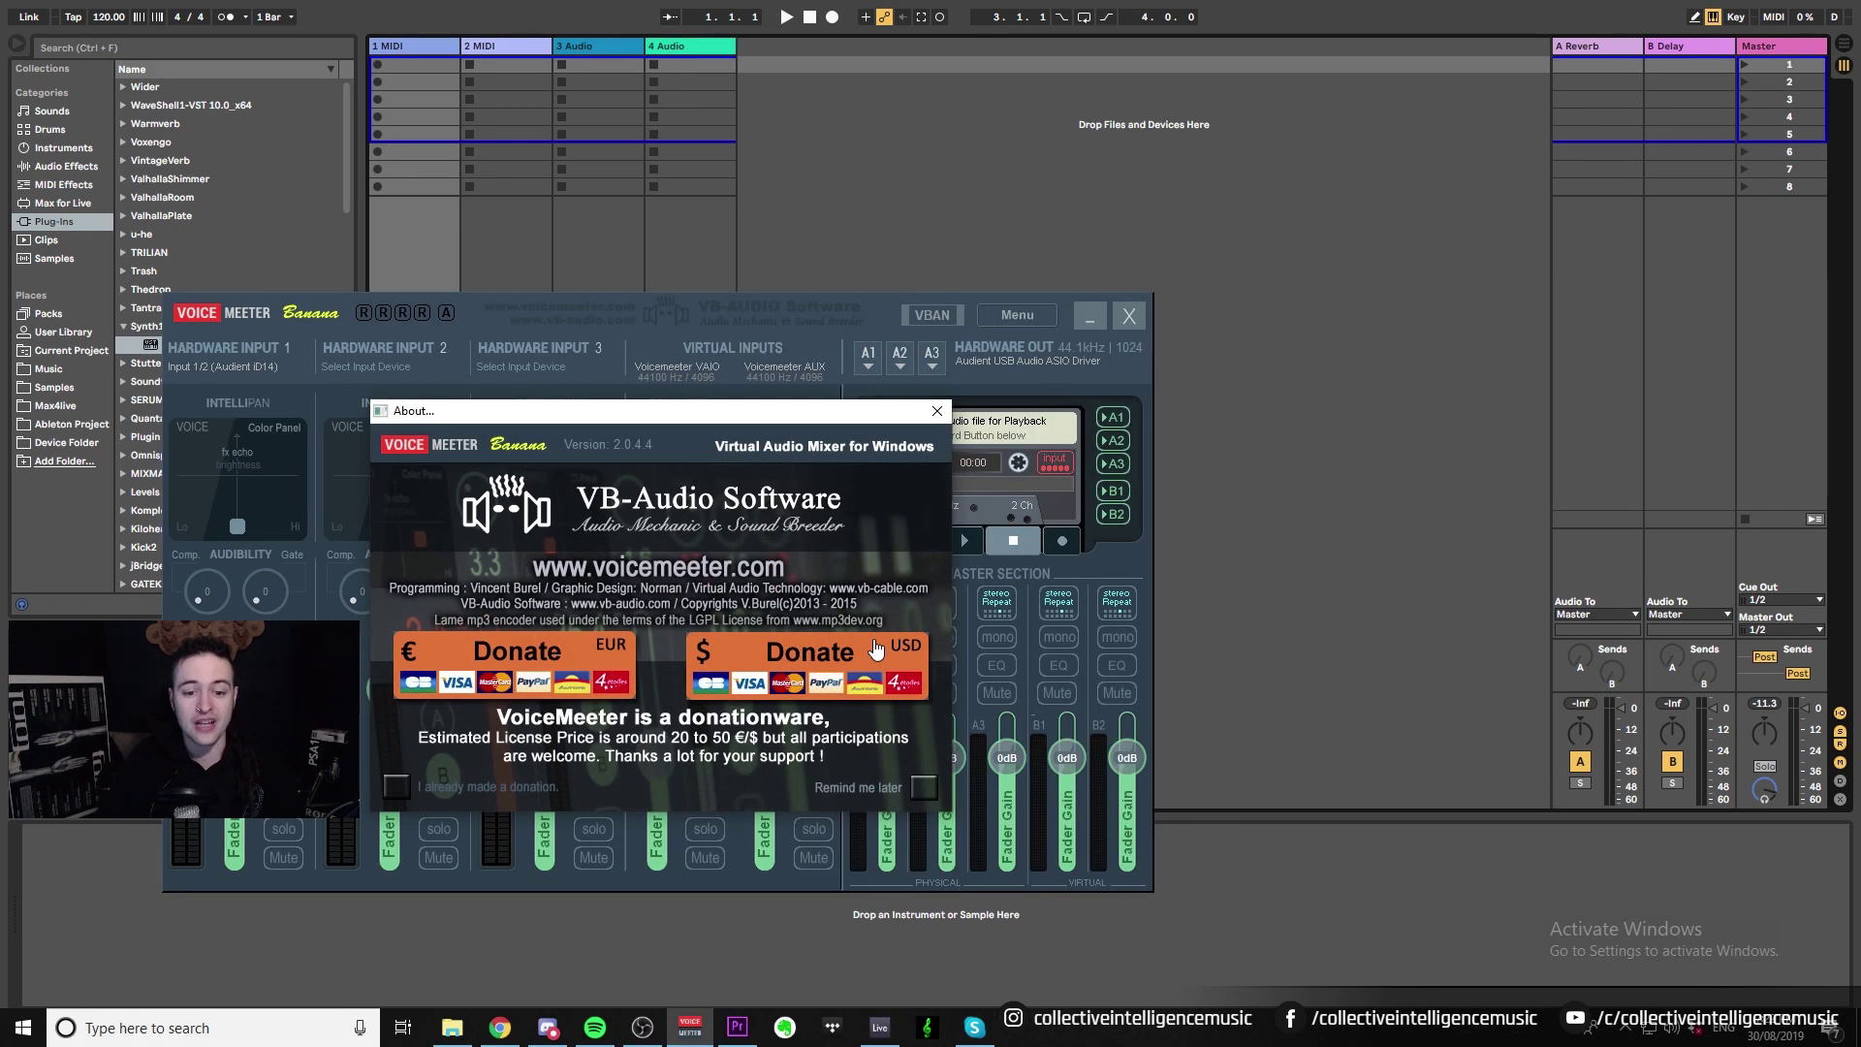
- Close Voicemeeter's About window and minimize the mixer
click(928, 414)
click(1090, 317)
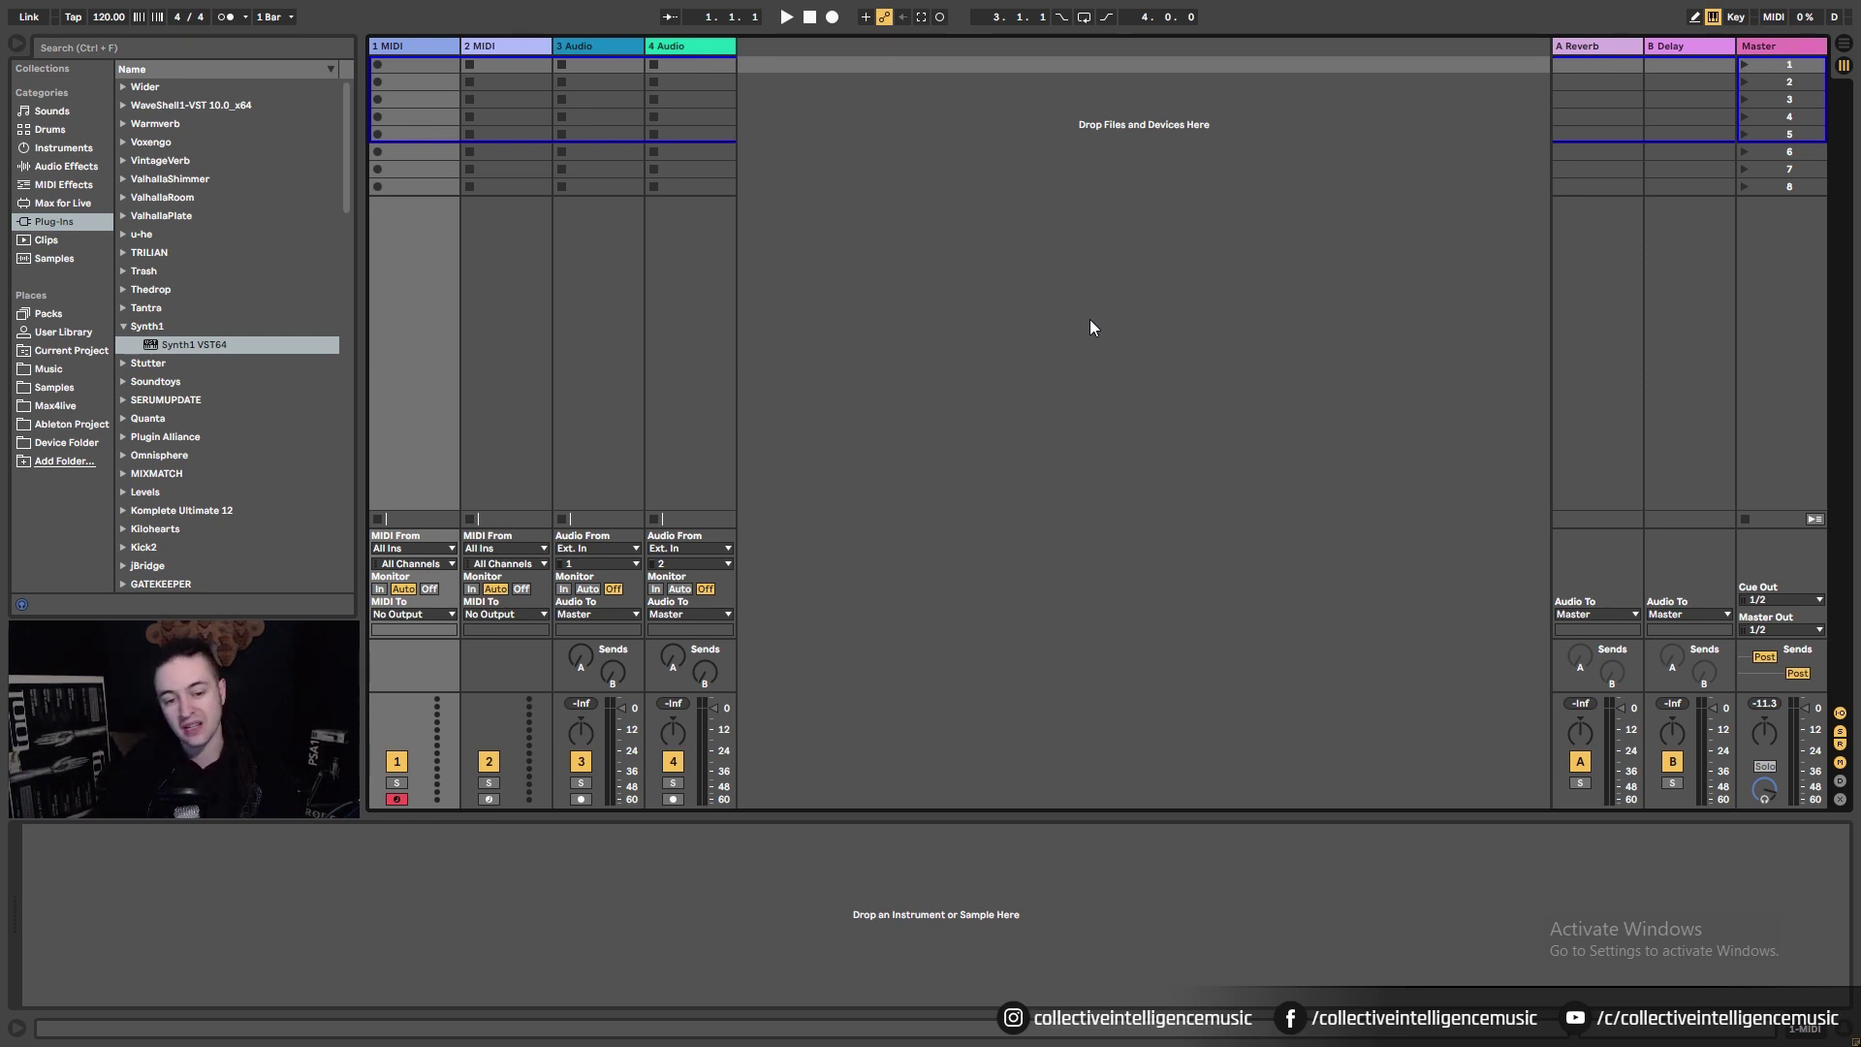
- Switch to Chrome, search for "WIDER polyverse" in a new tab and open Polyverse Music's Wider product page
key(super)
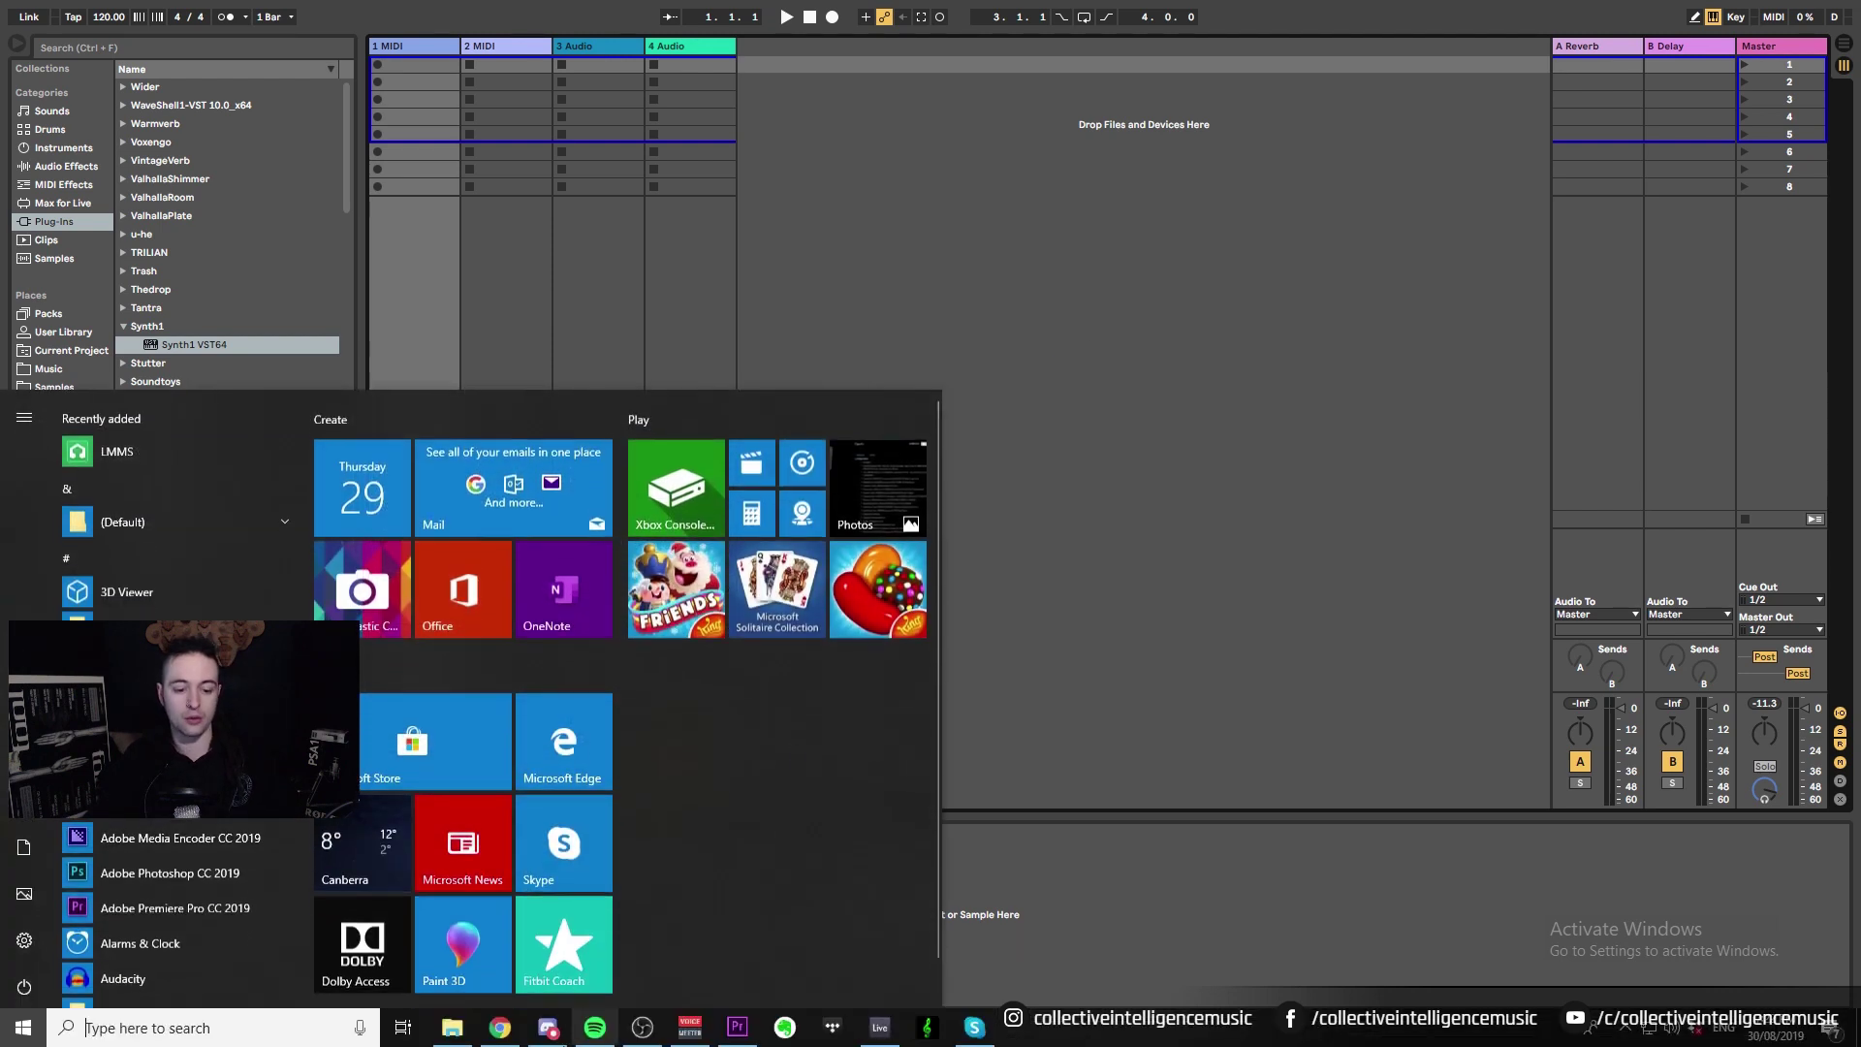
mouse_move(504, 1034)
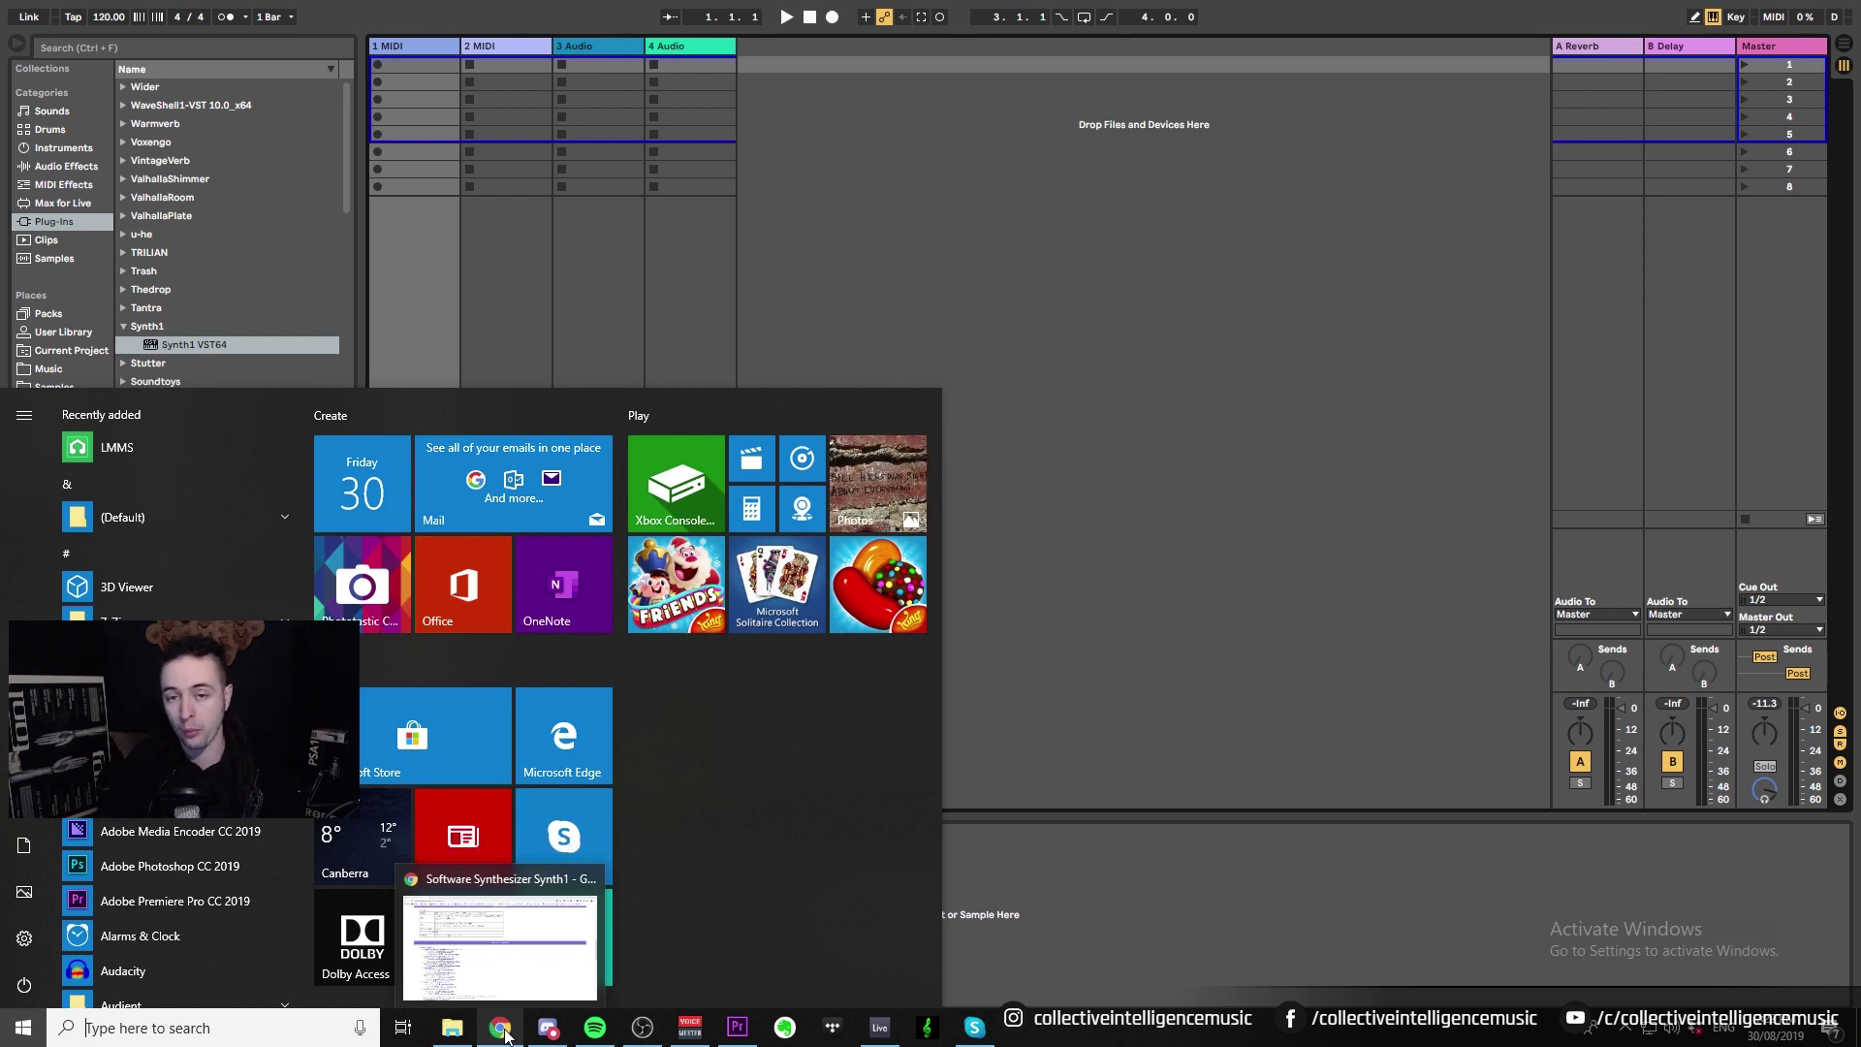
click(514, 948)
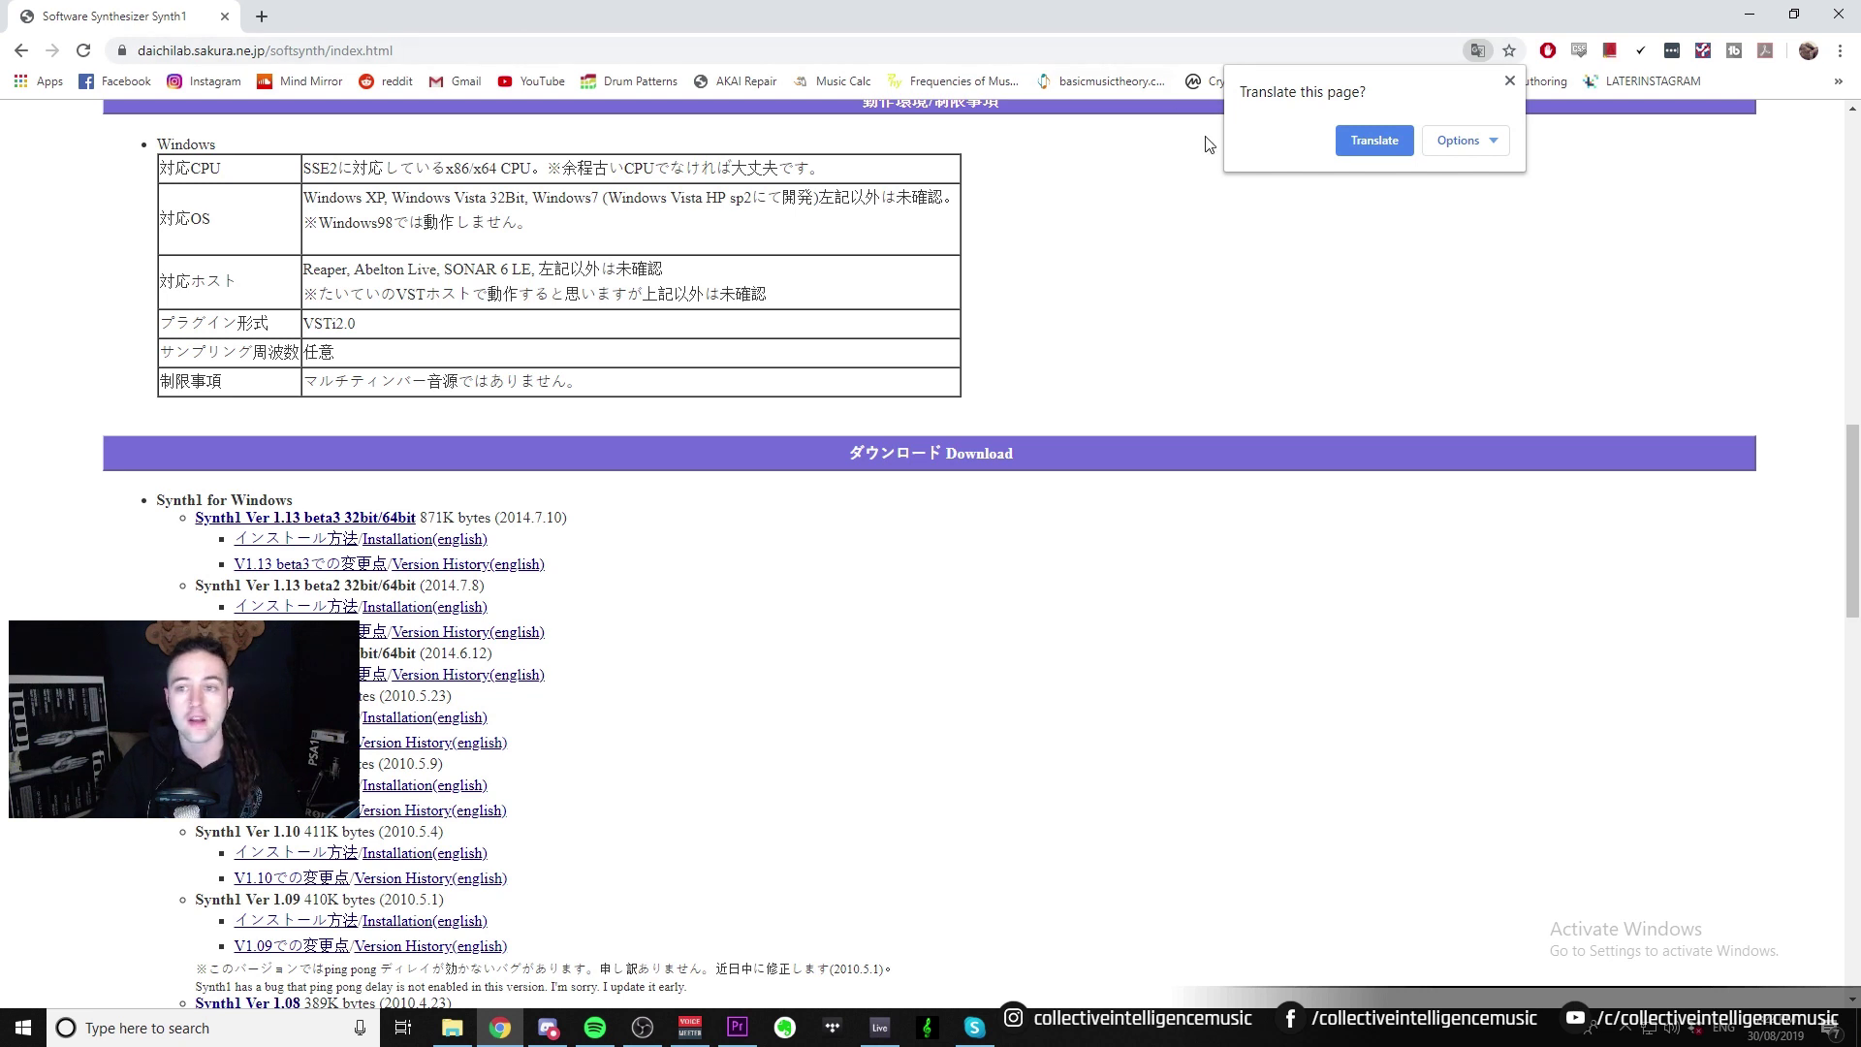
click(262, 17)
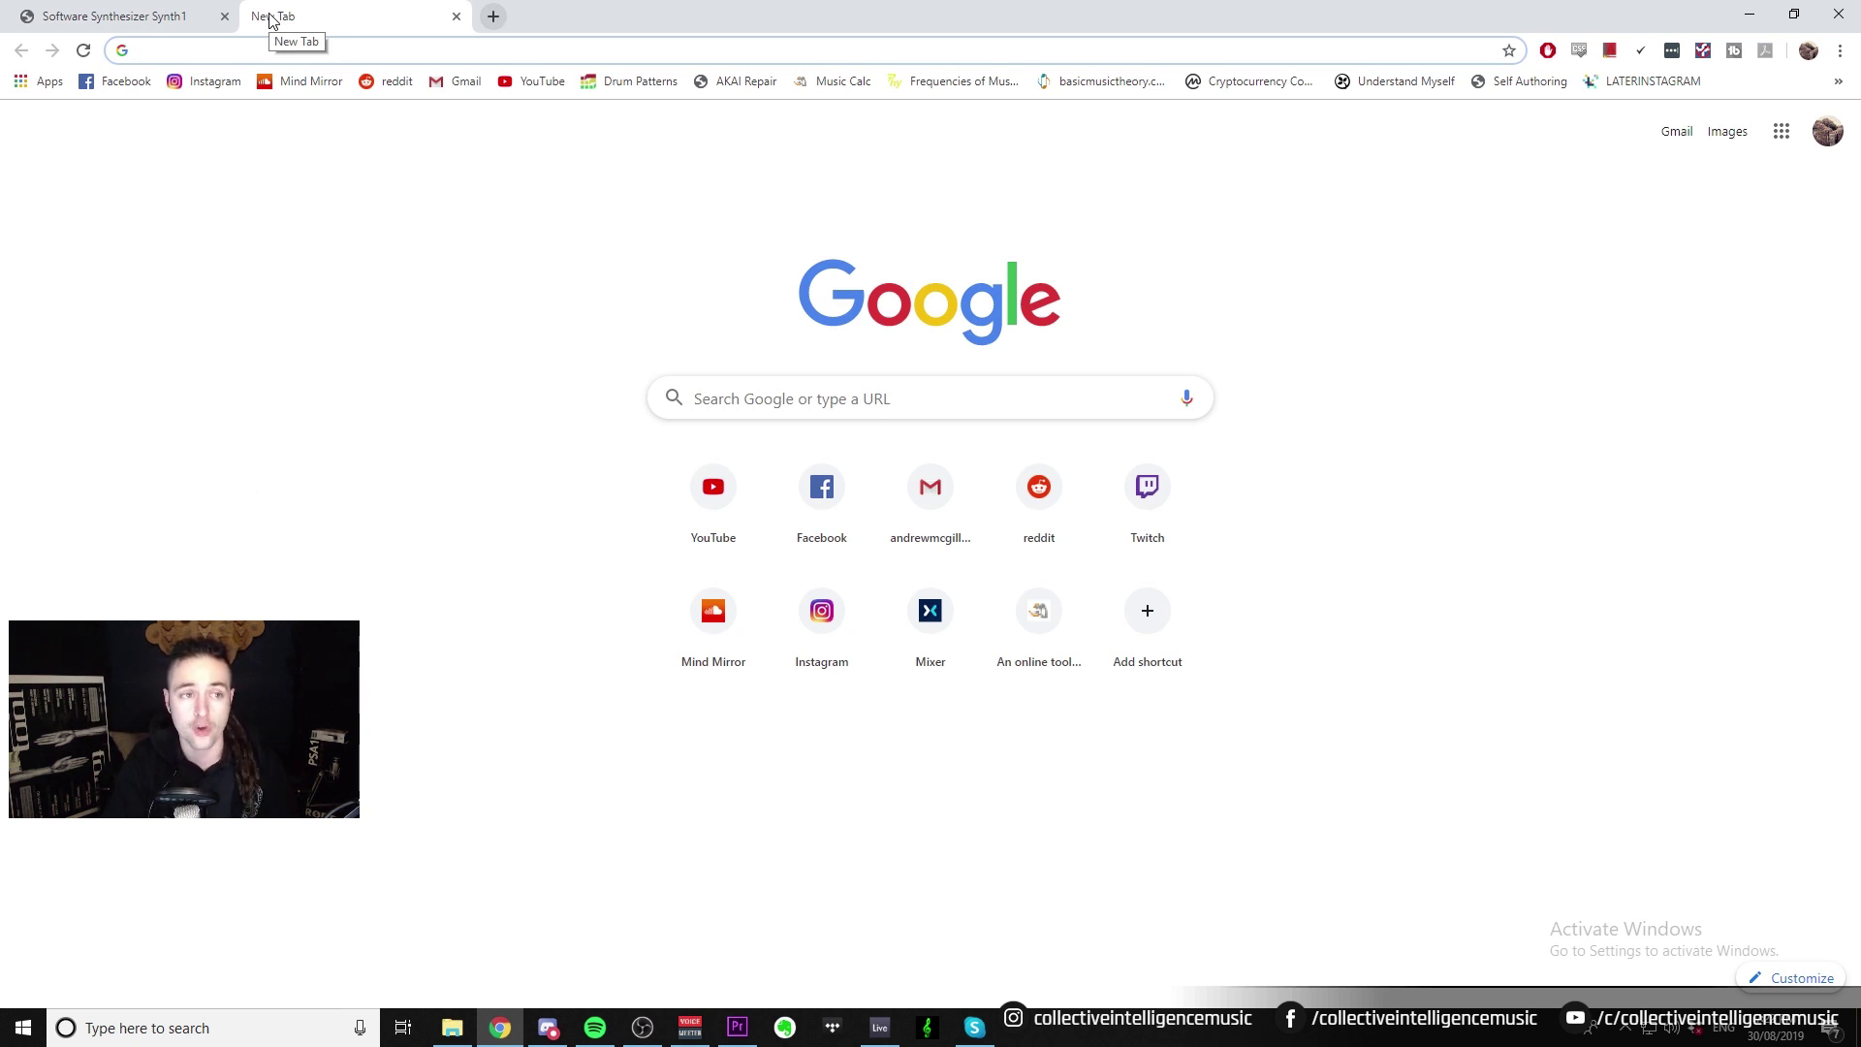
text(WIDER polyverse)
key(Return)
click(690, 16)
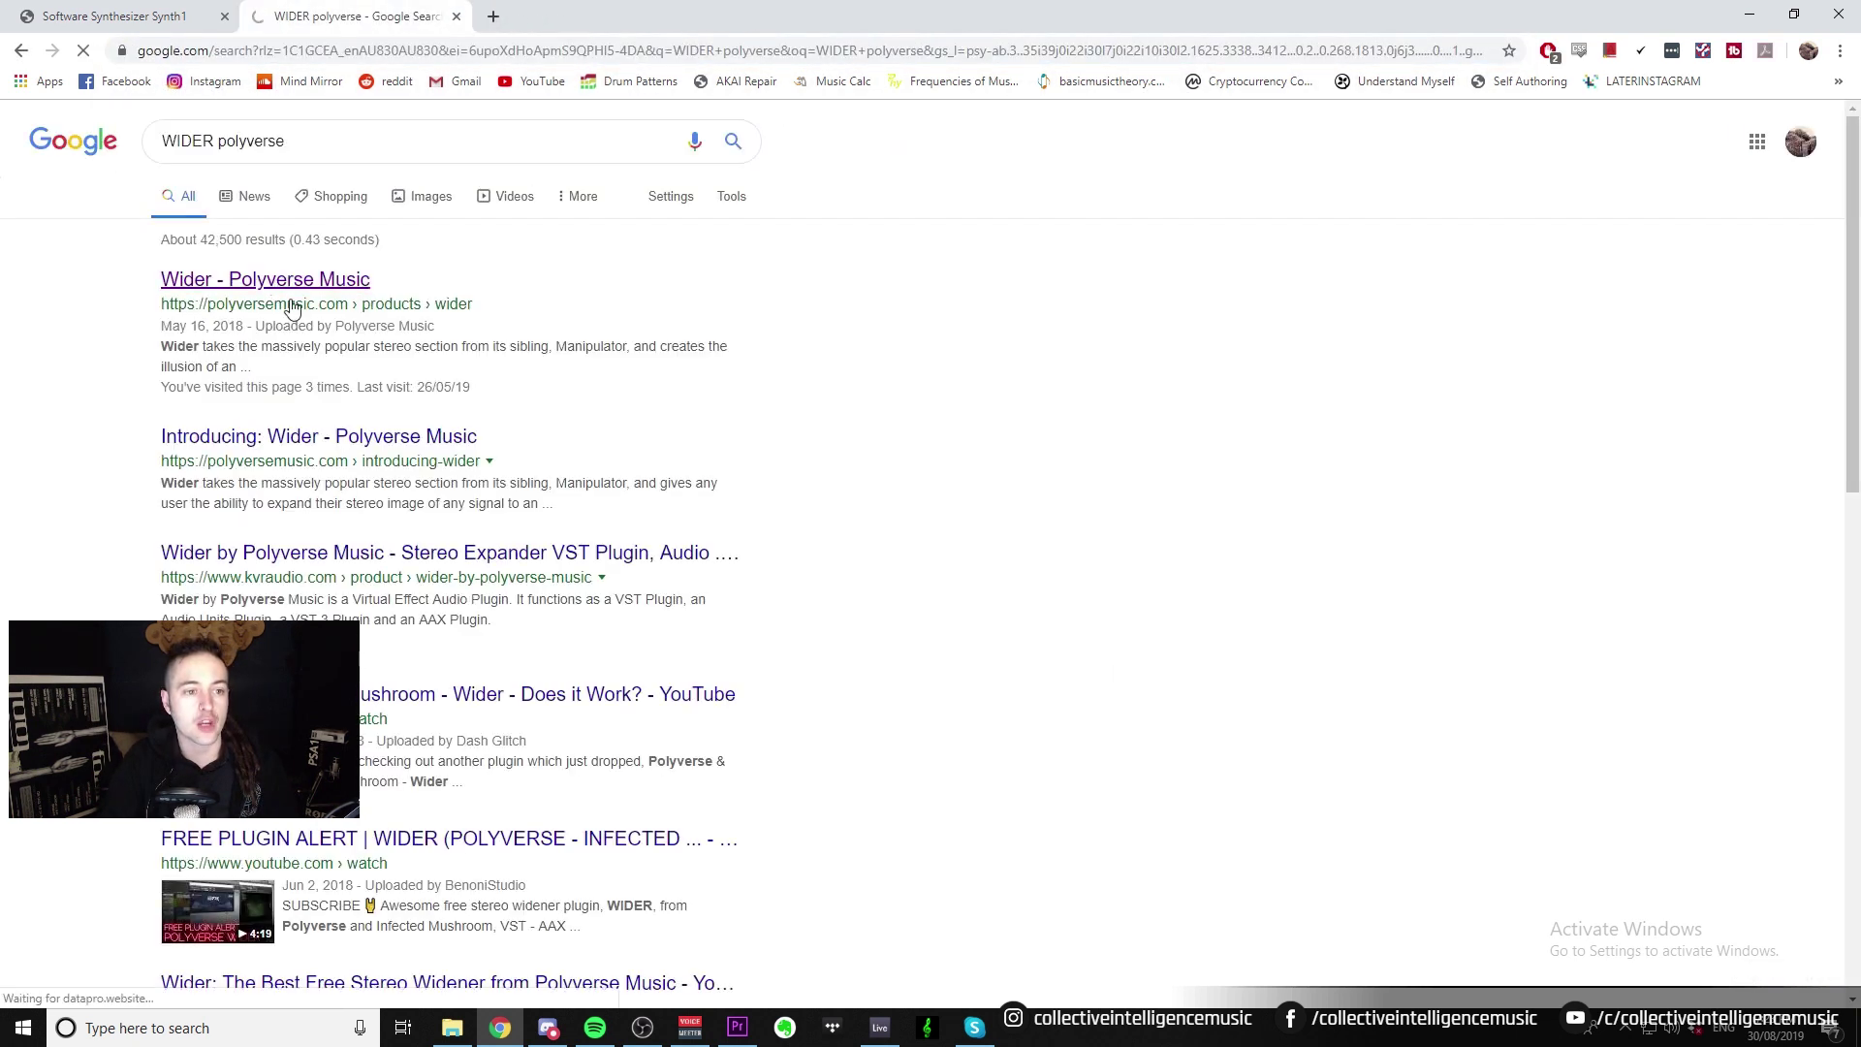
click(292, 308)
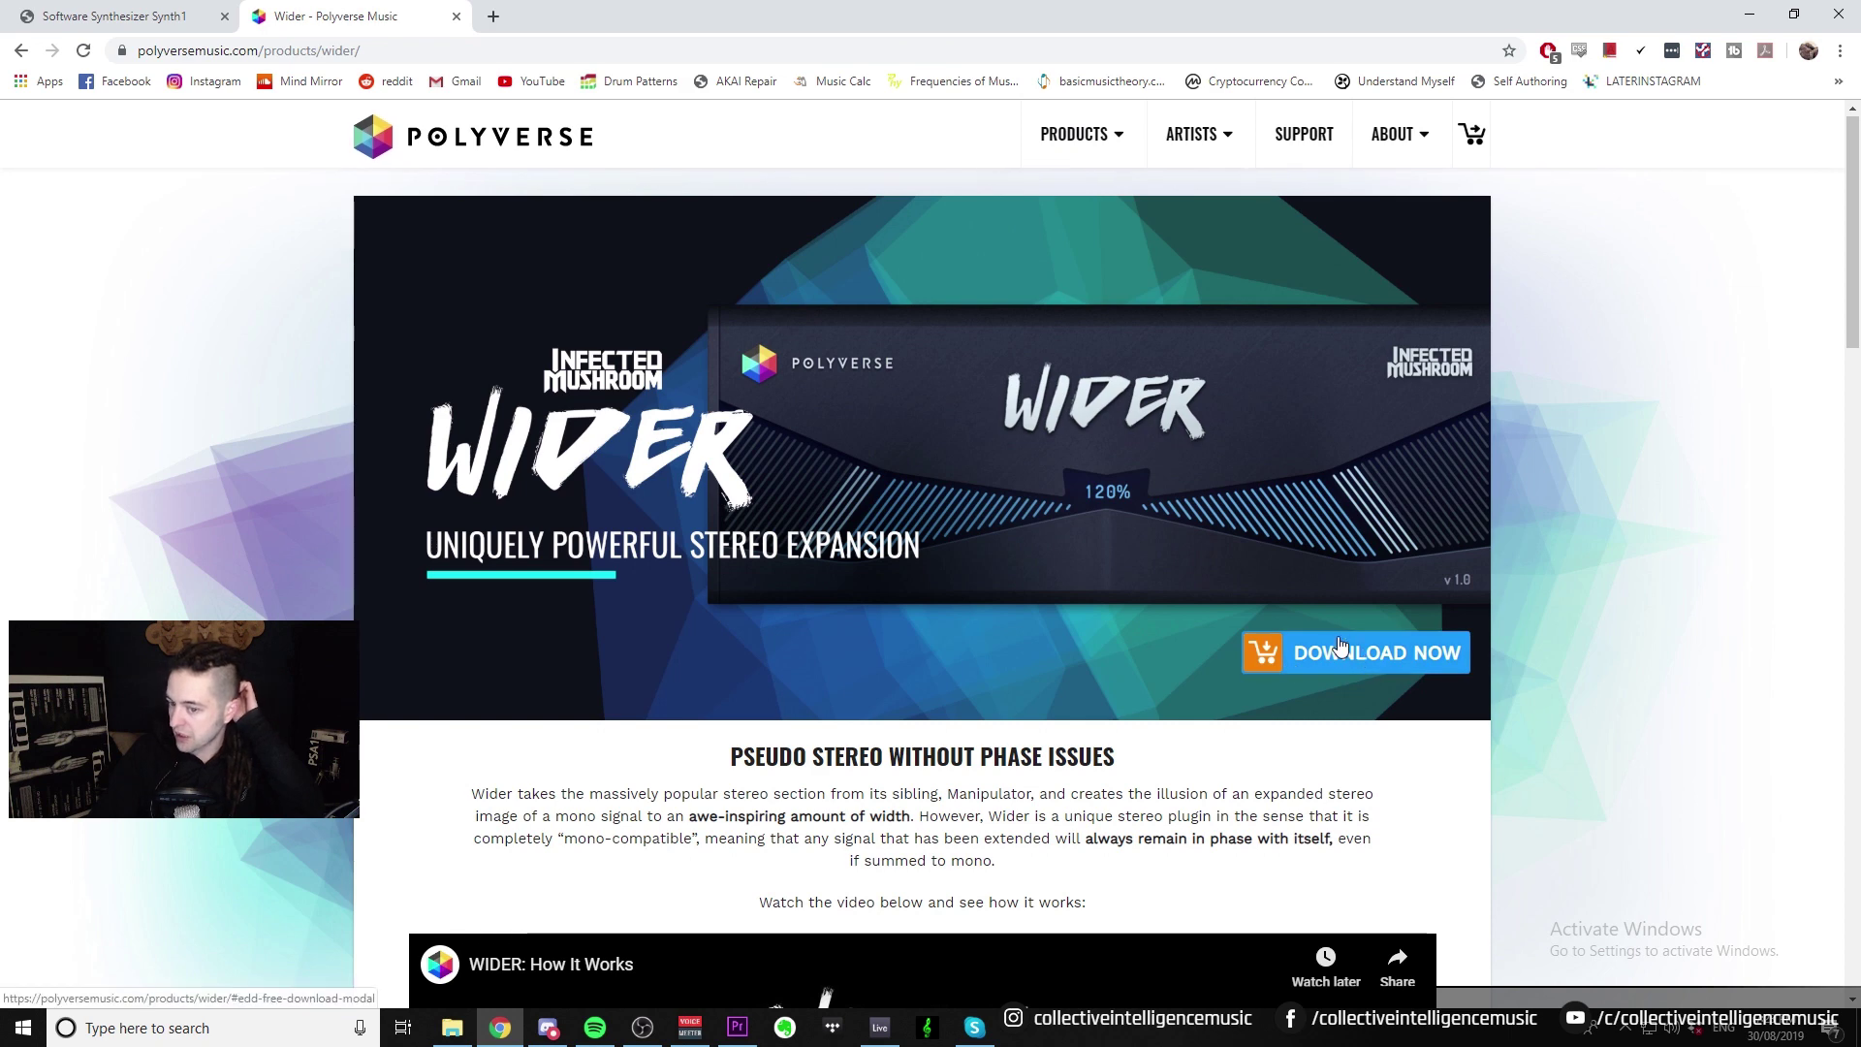
- Open the free download form for Wider, then open and close a blank browser tab
click(1340, 644)
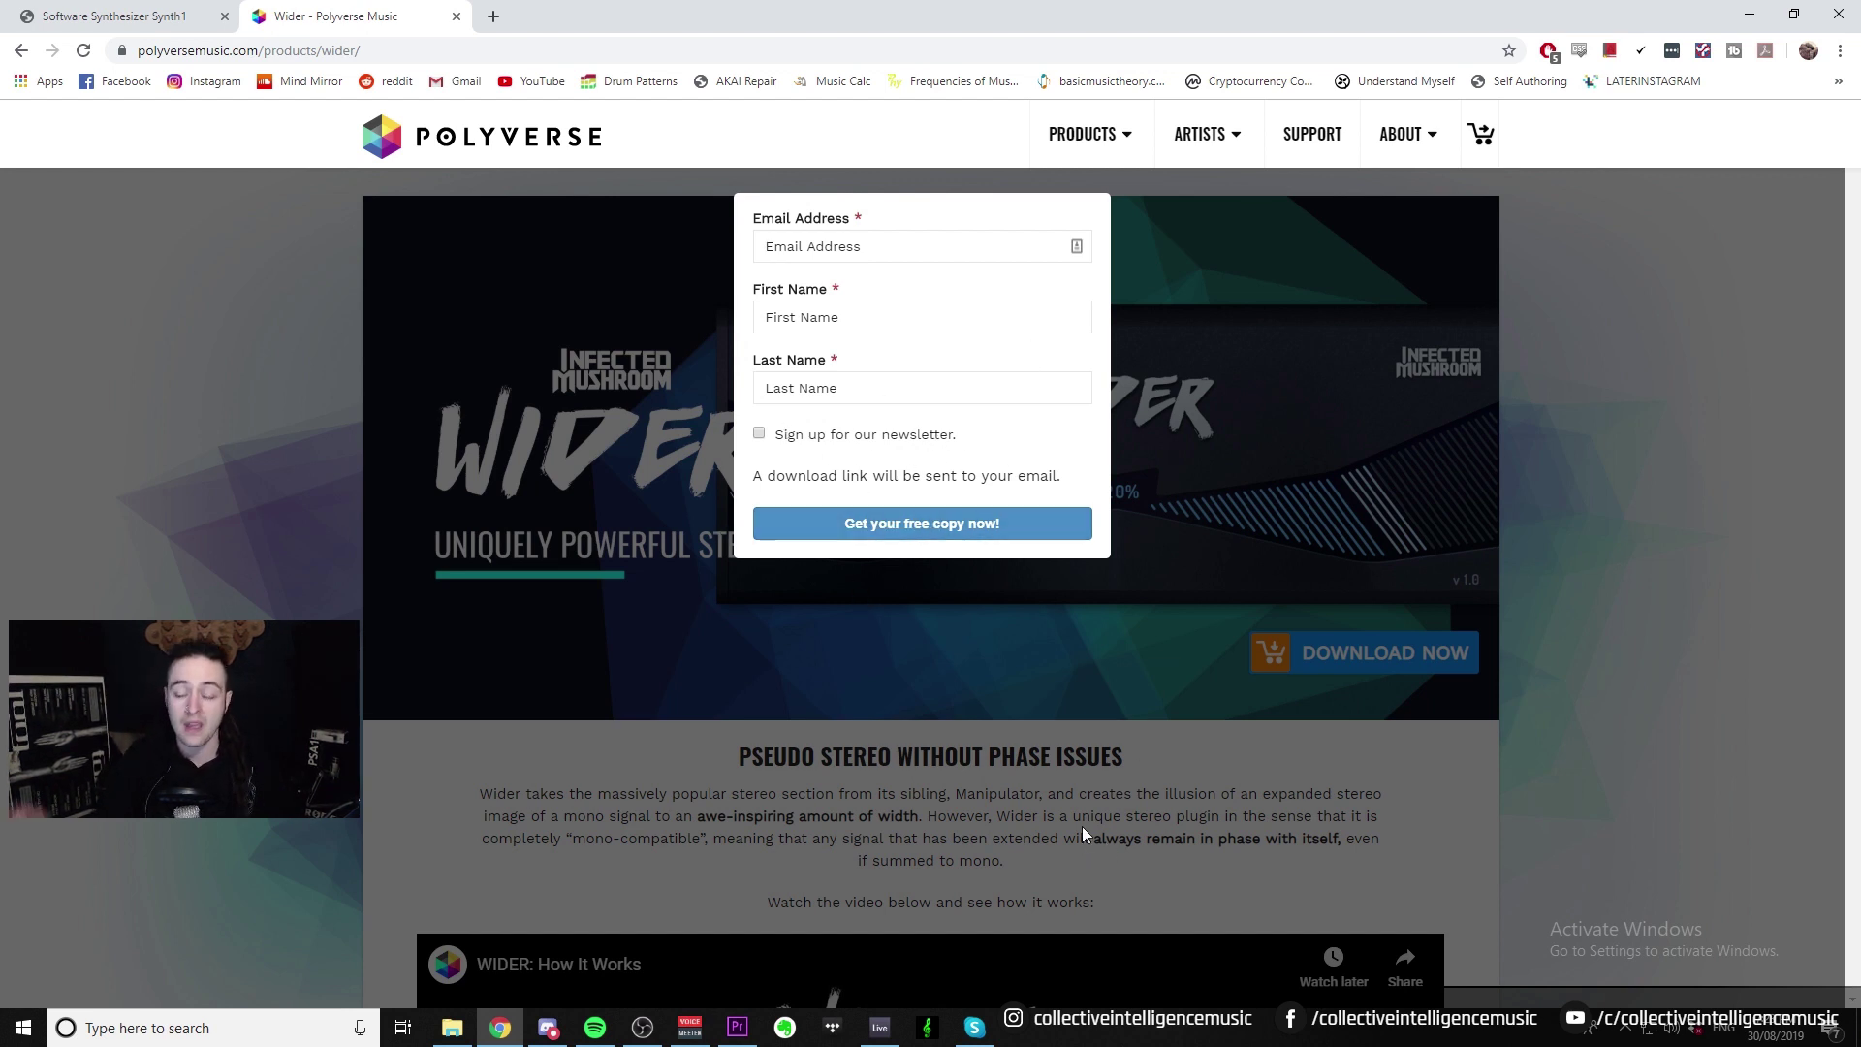
click(495, 18)
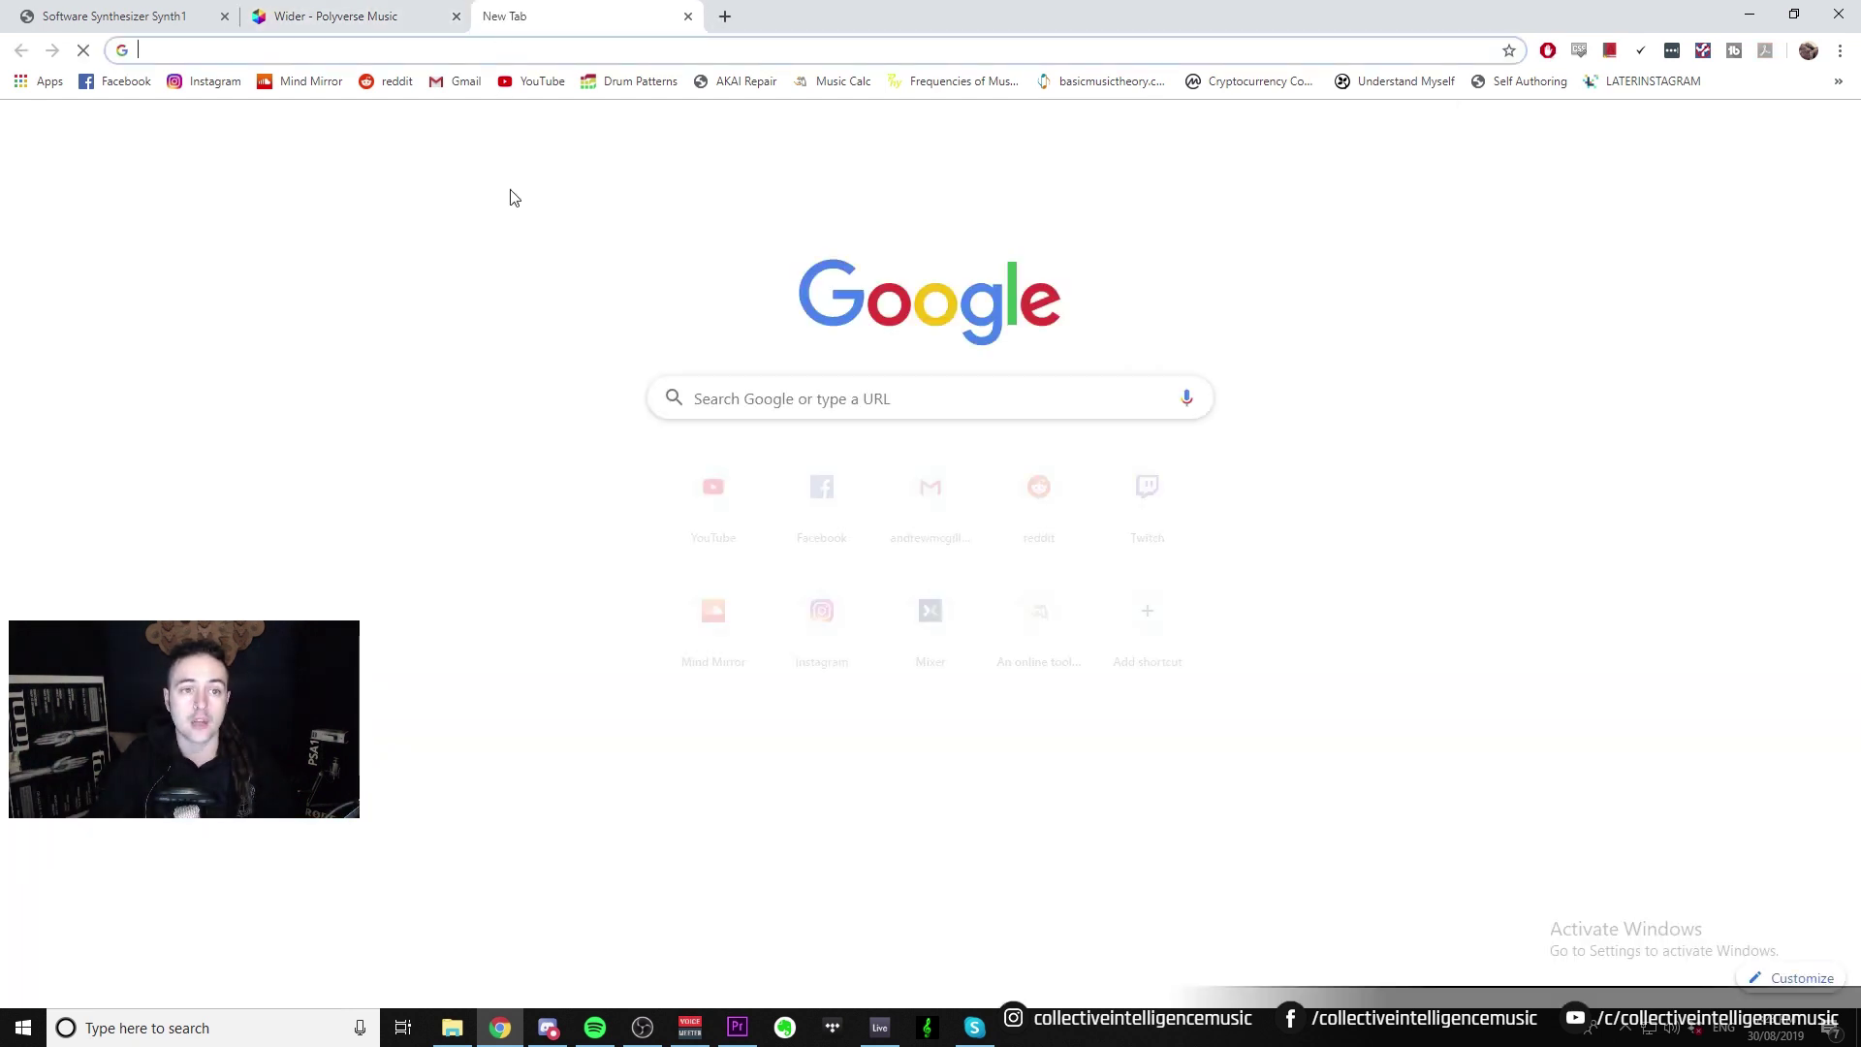
click(686, 17)
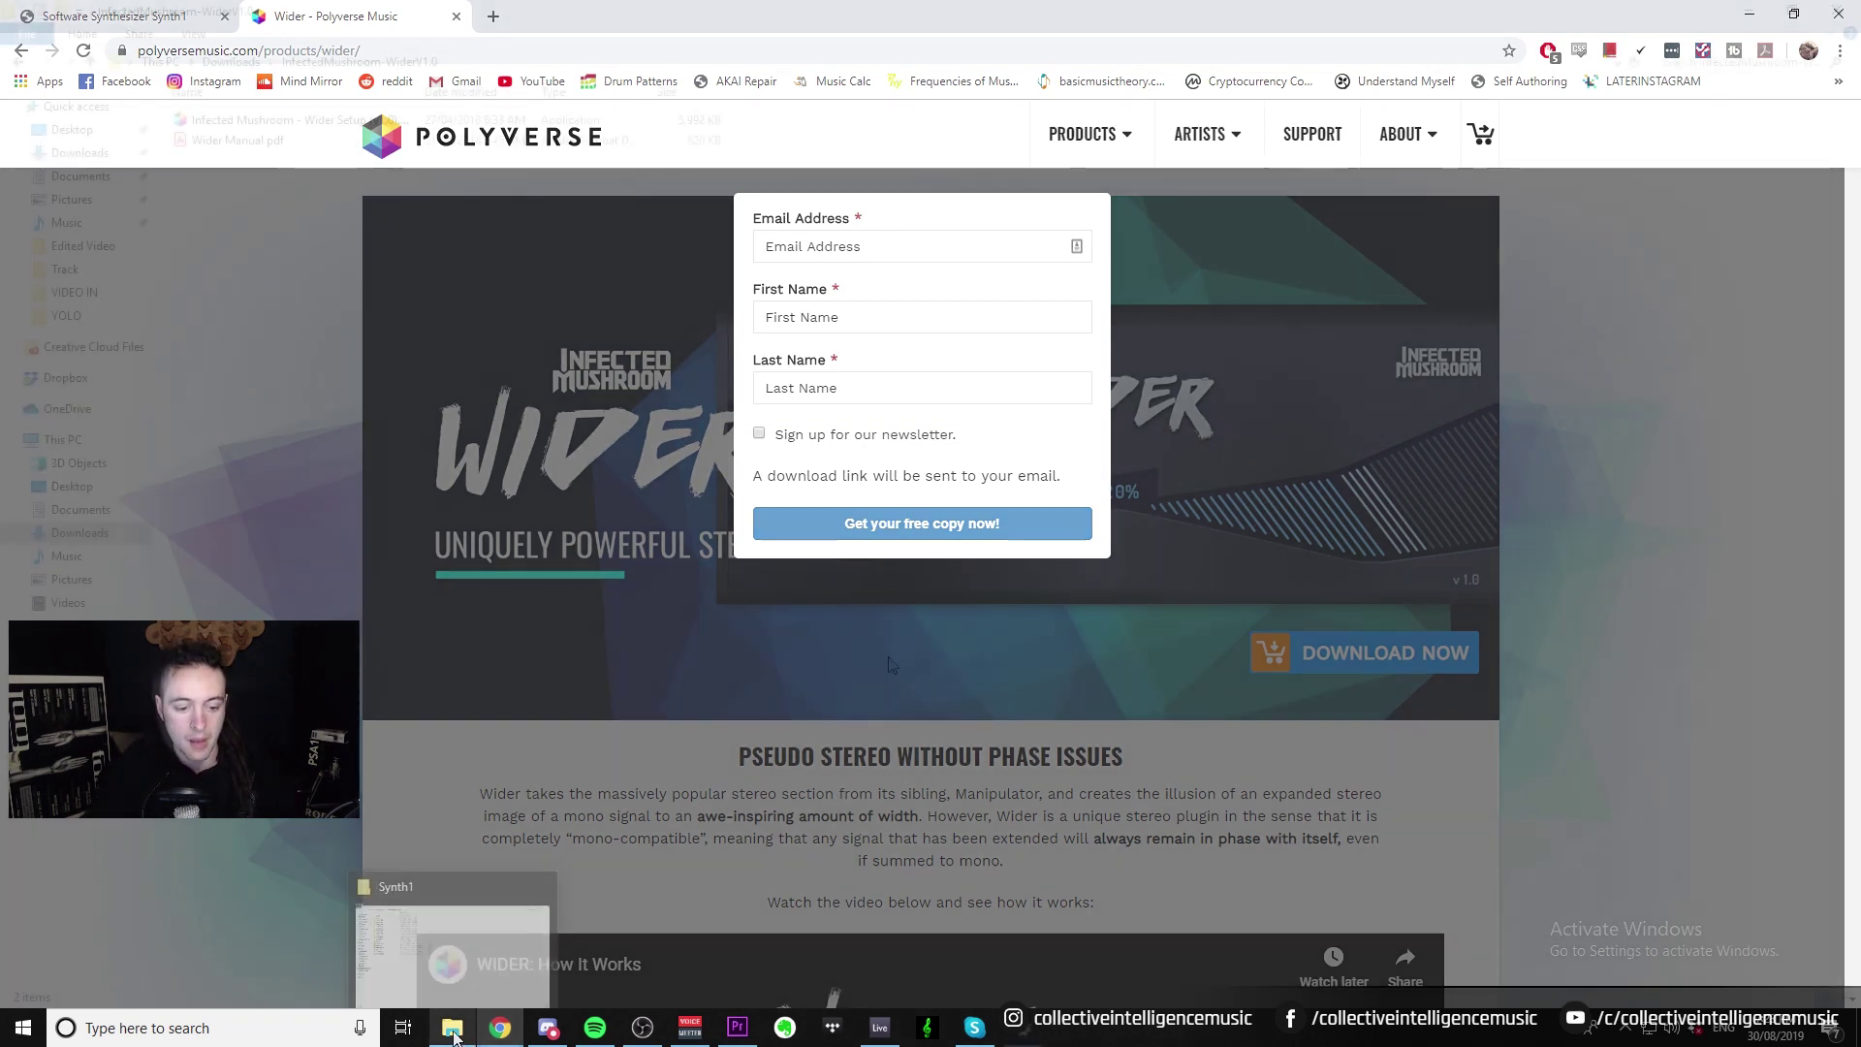
- Switch to the InfectedMushroom-WiderV1.0 folder in File Explorer and widen the Name column to show the full file names
click(452, 1027)
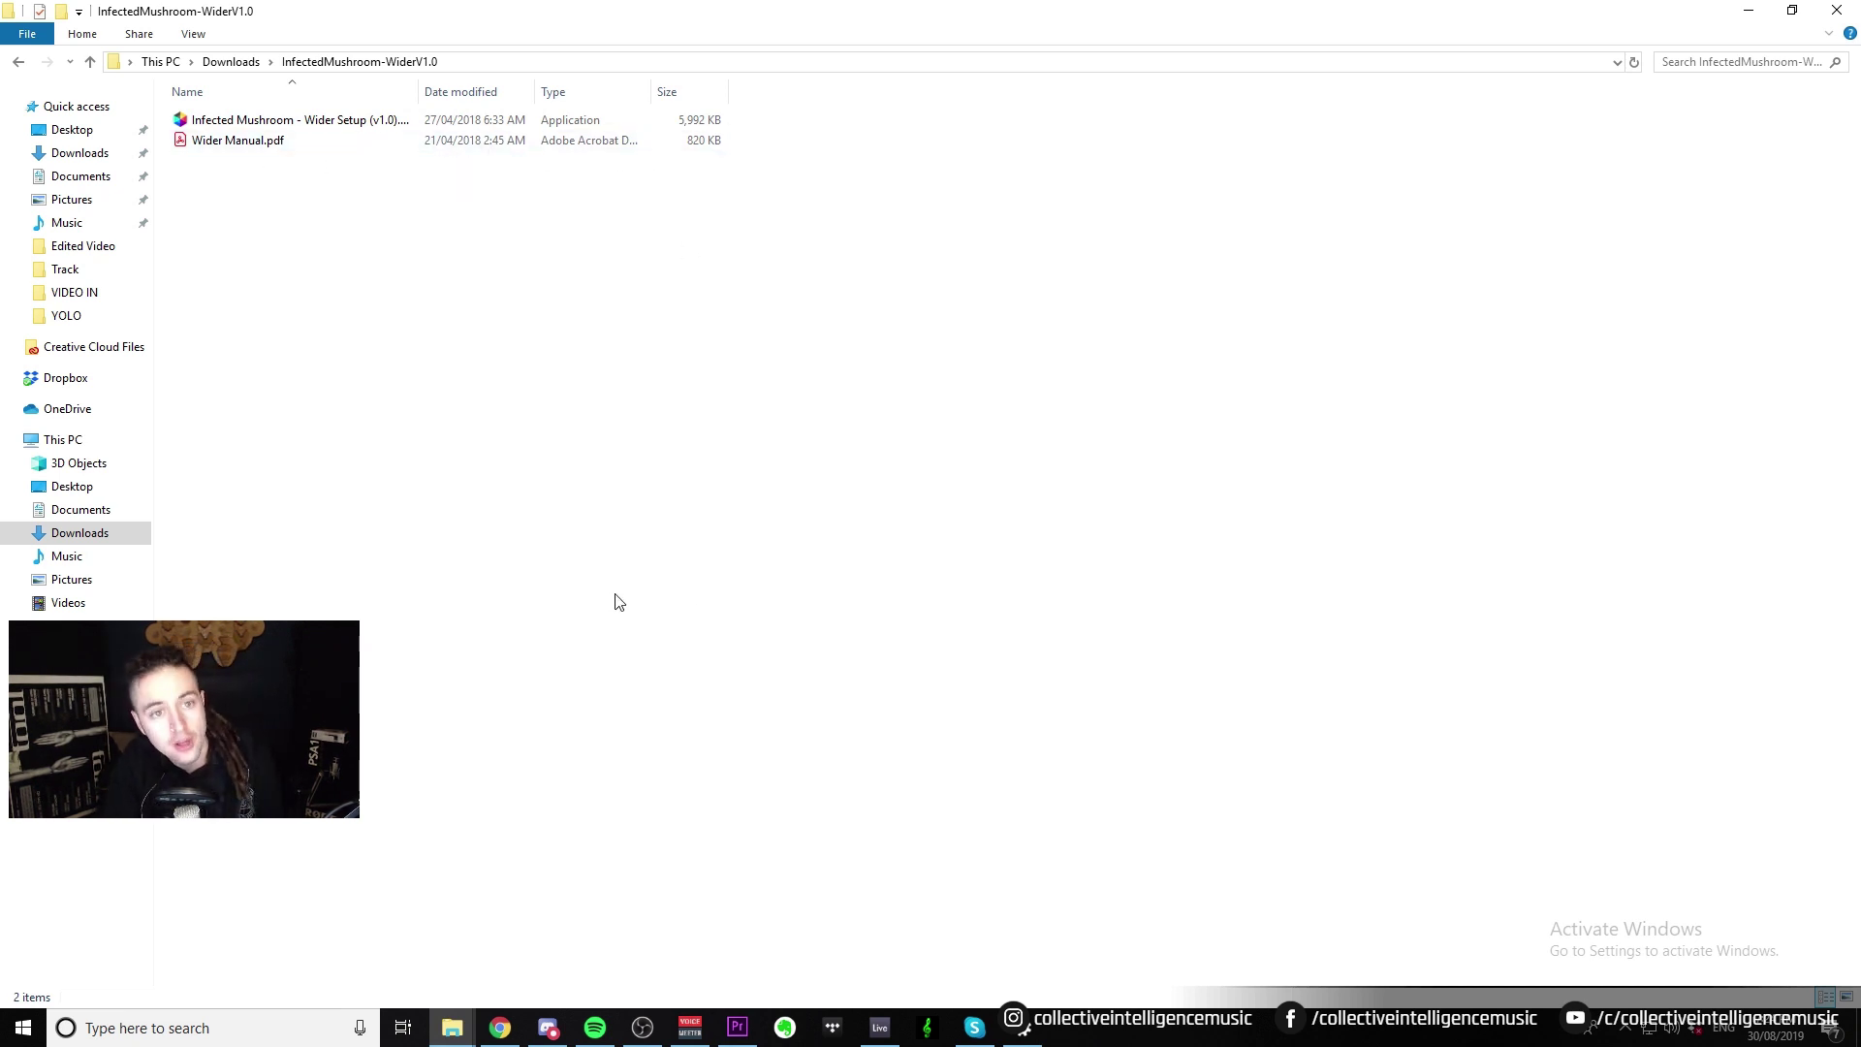
drag(418, 100, 614, 108)
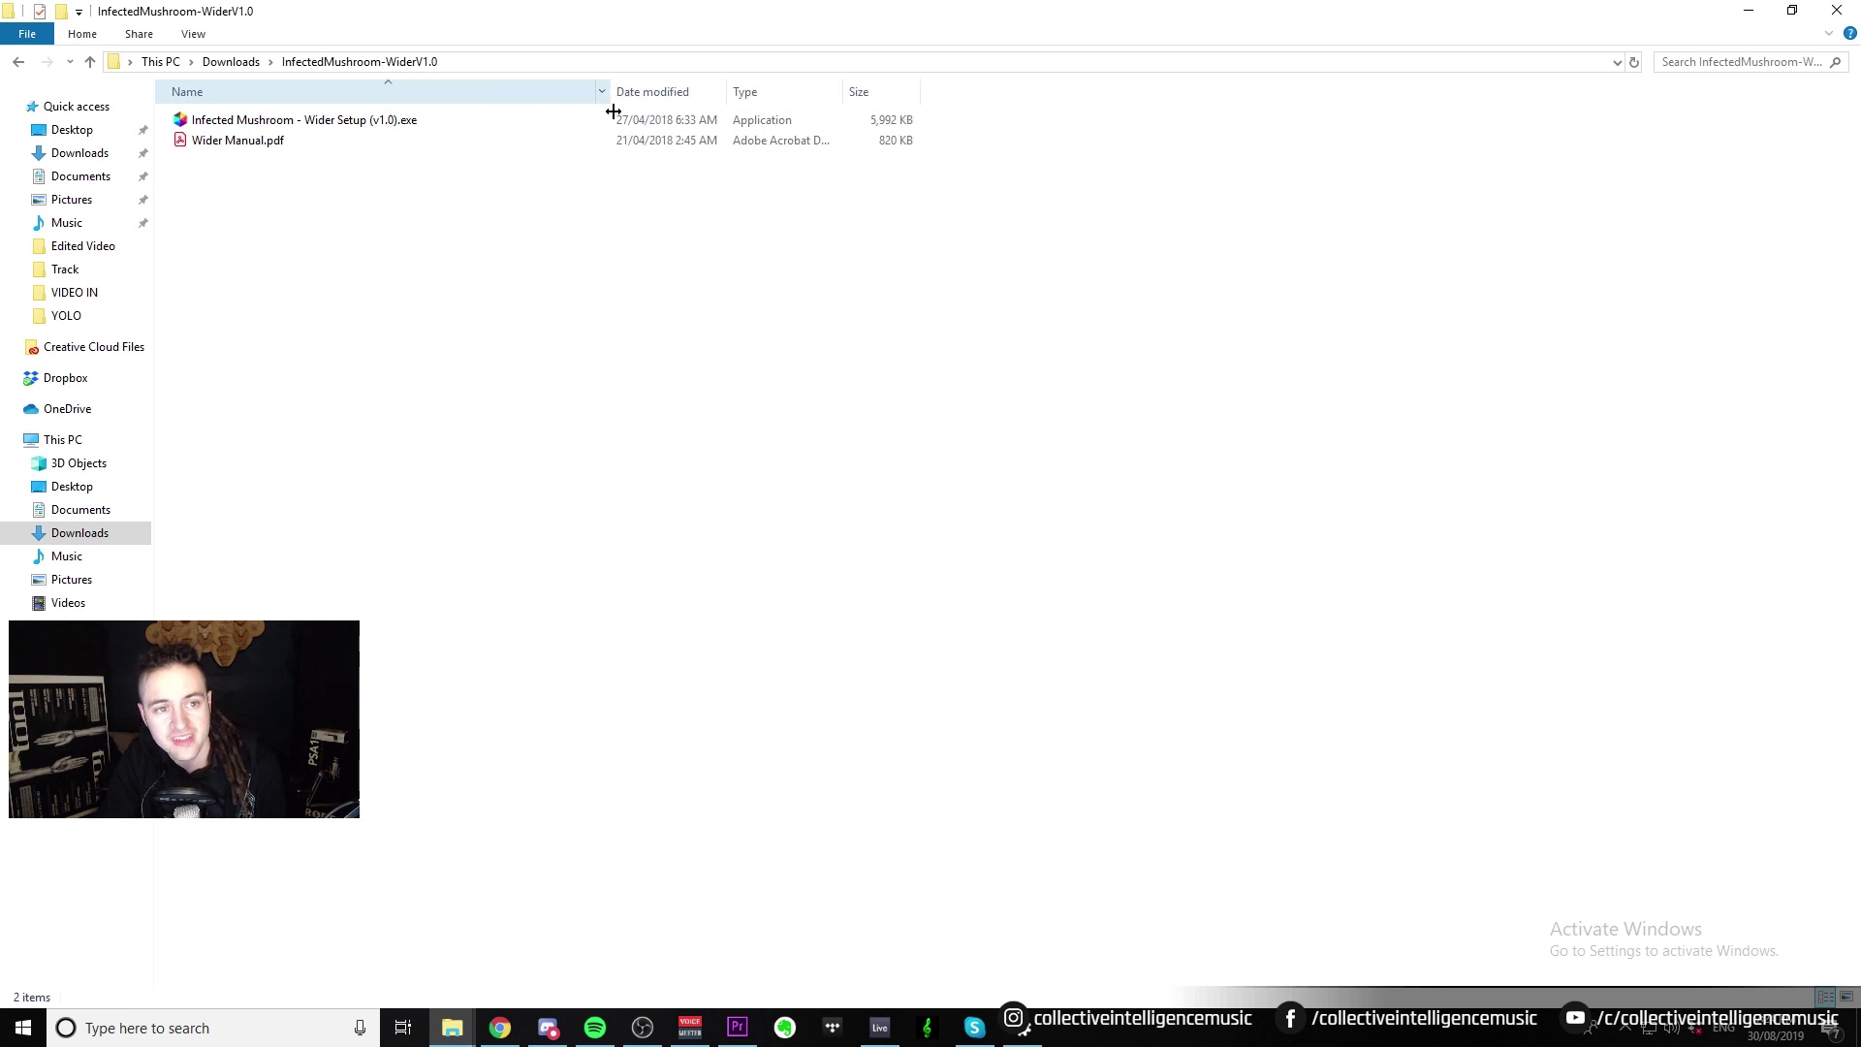
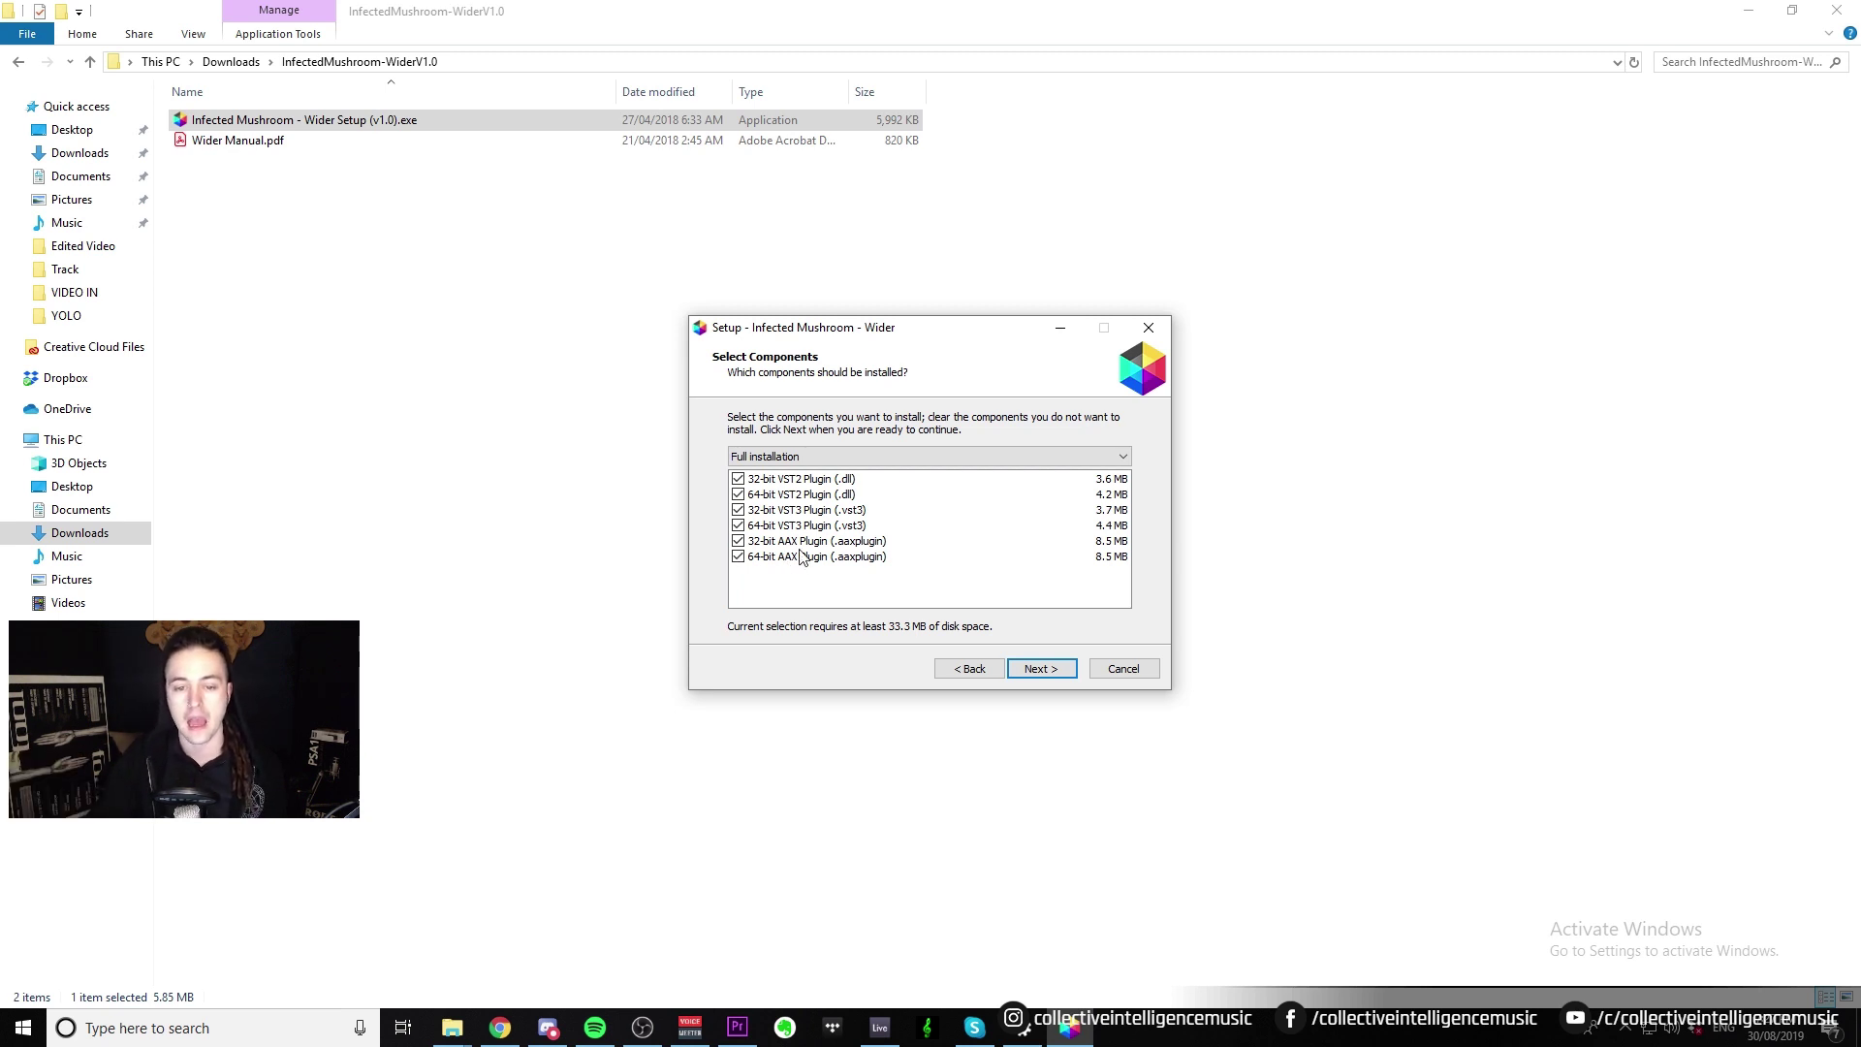
- In the Wider setup, deselect every component except the 64-bit VST2 Plugin (.dll) and continue to the plugin directory page
click(737, 541)
click(737, 557)
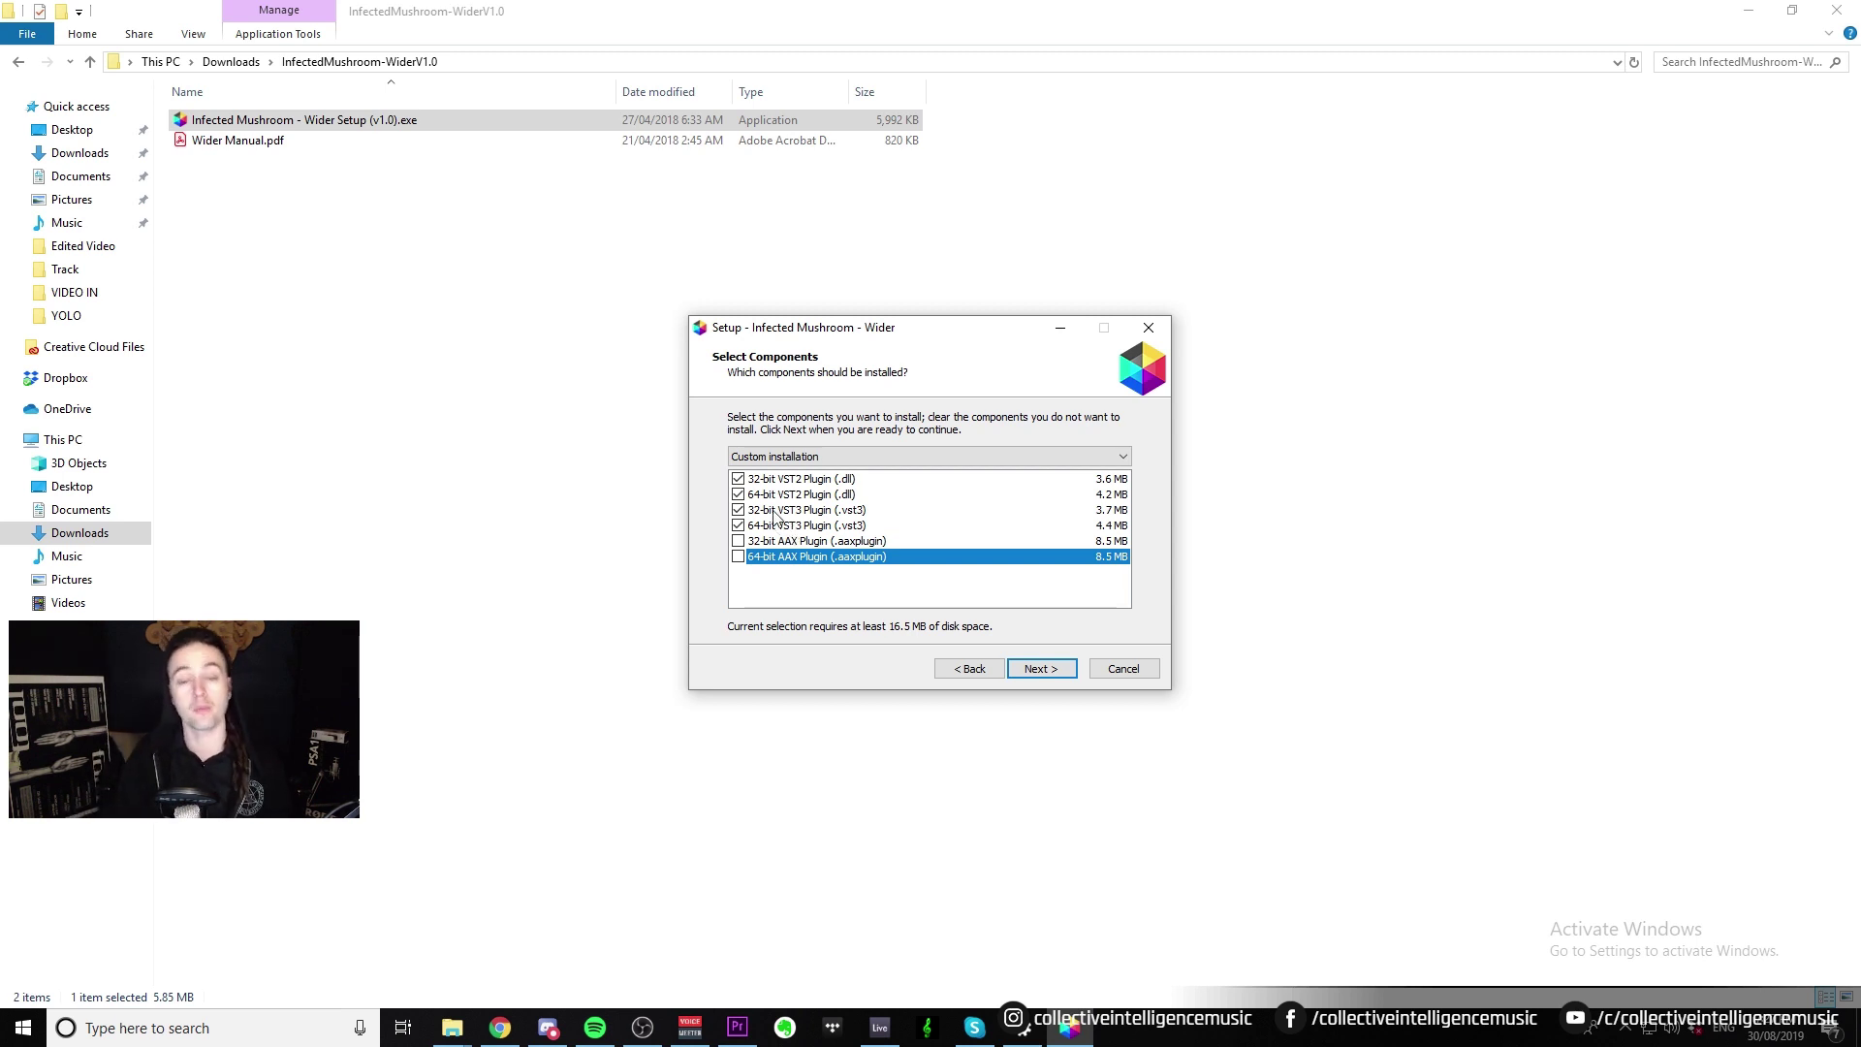
click(738, 510)
click(737, 525)
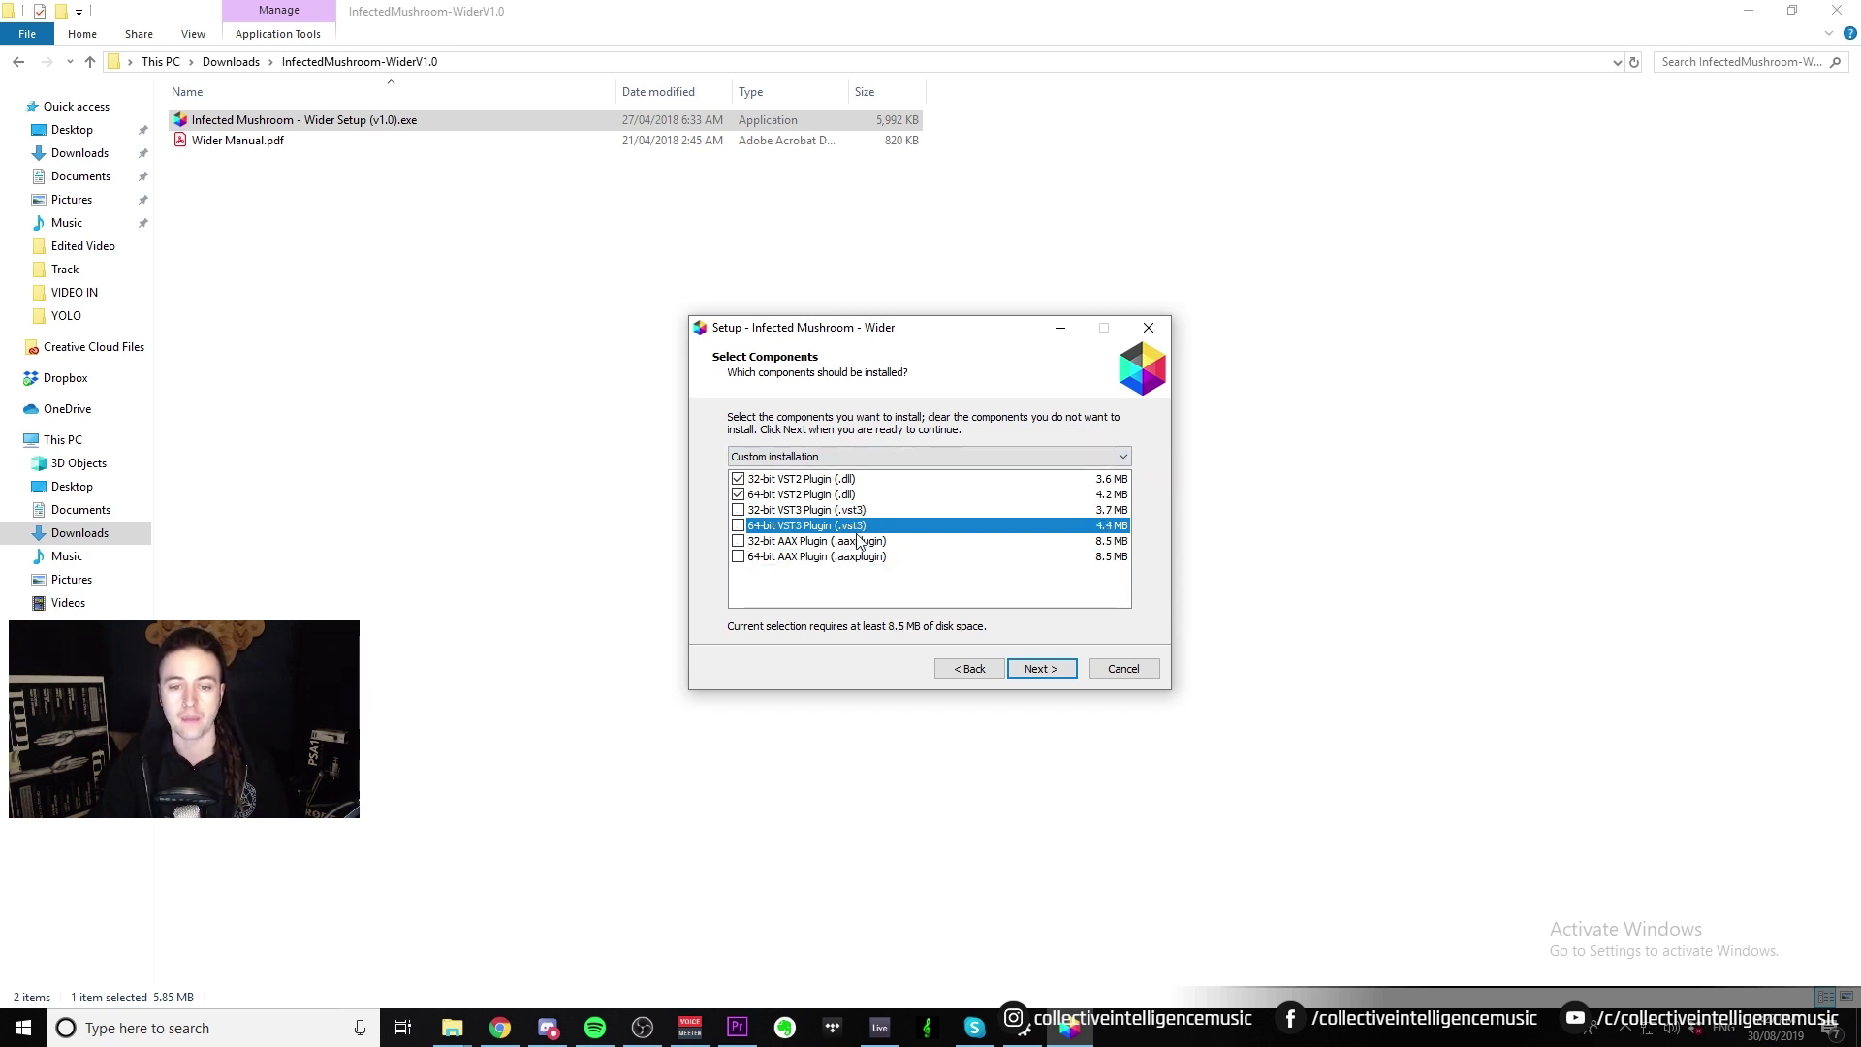
click(738, 479)
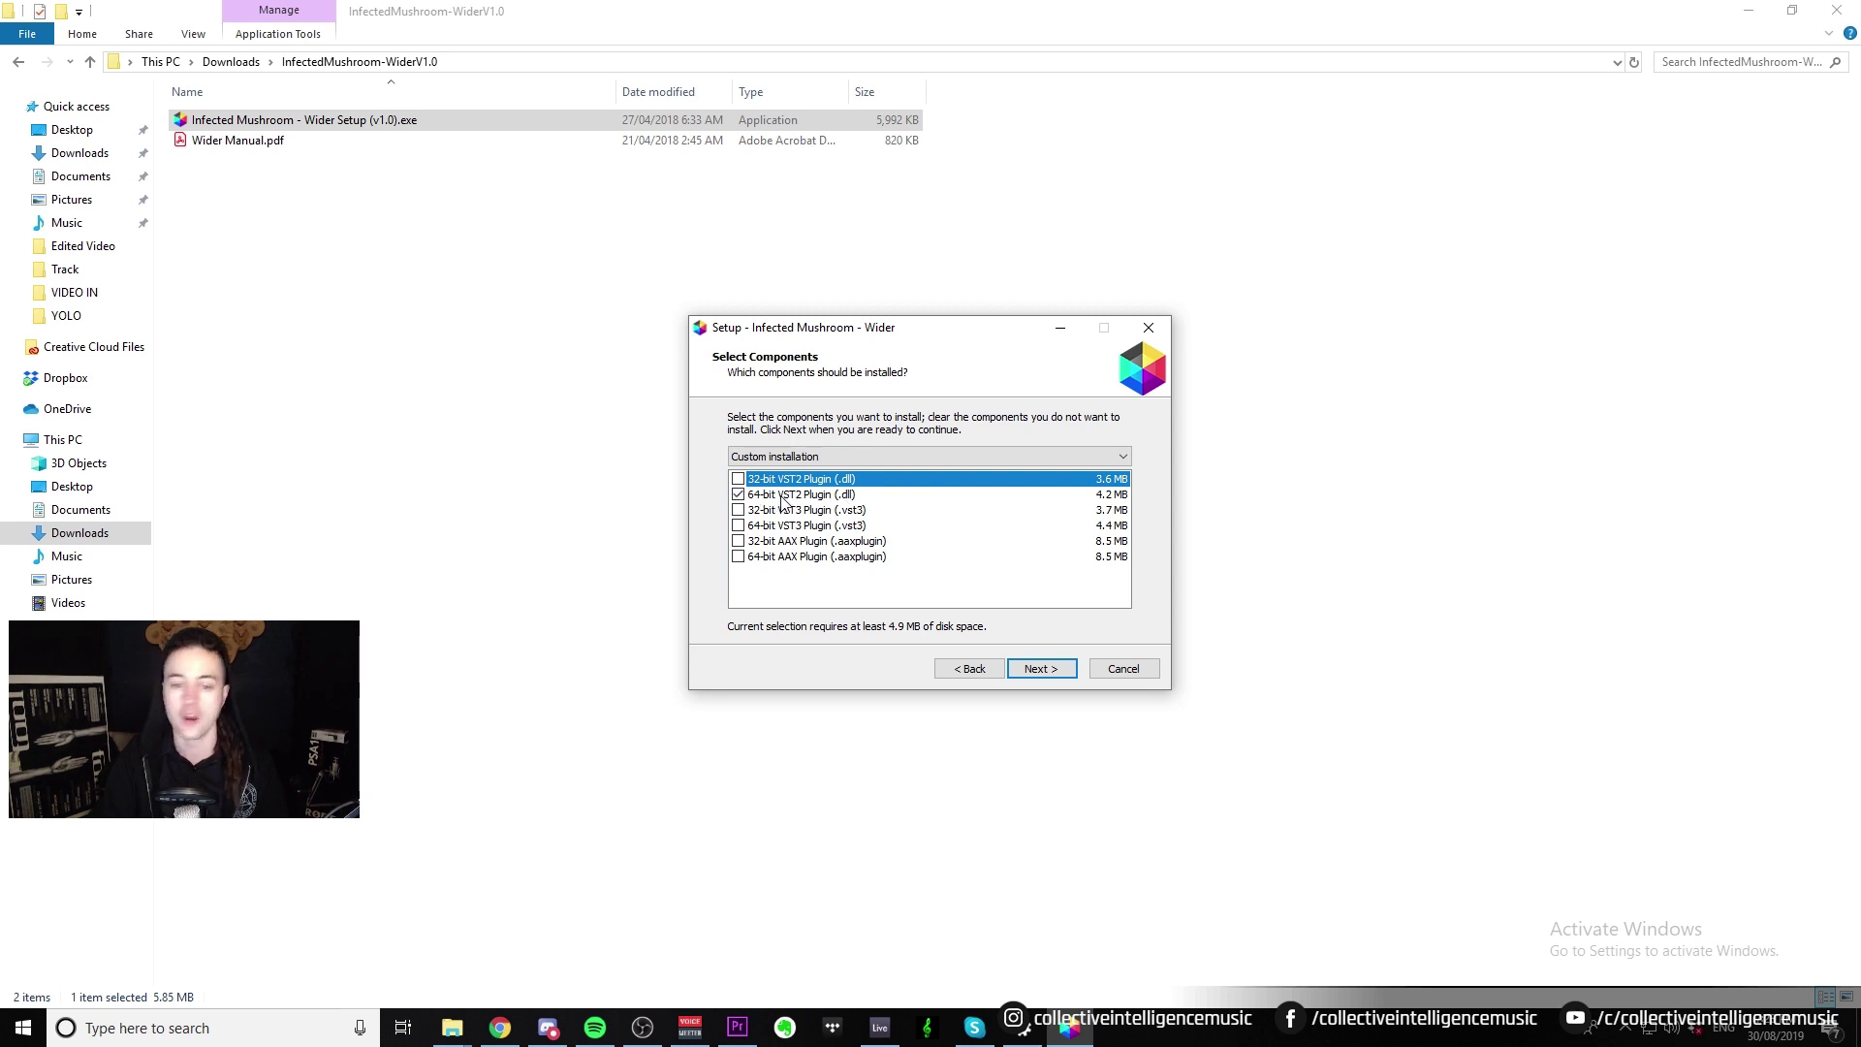
click(781, 496)
click(781, 496)
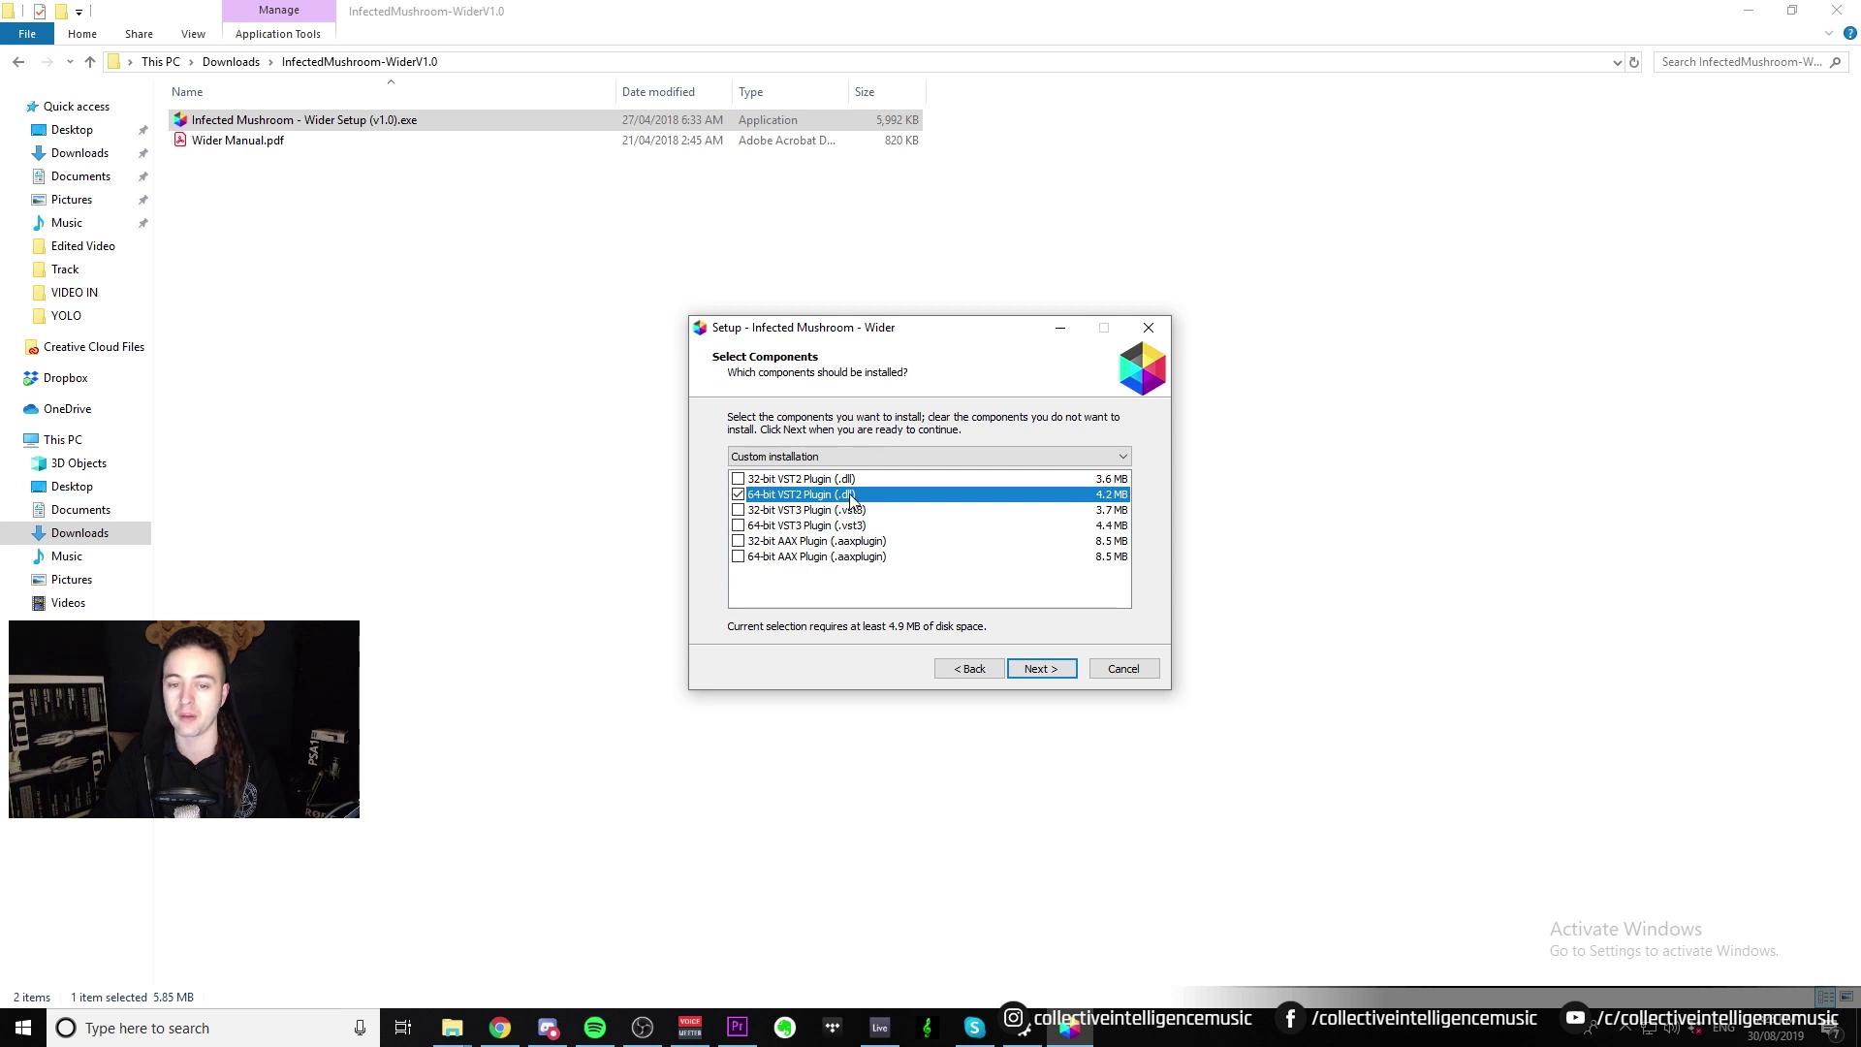
click(1040, 668)
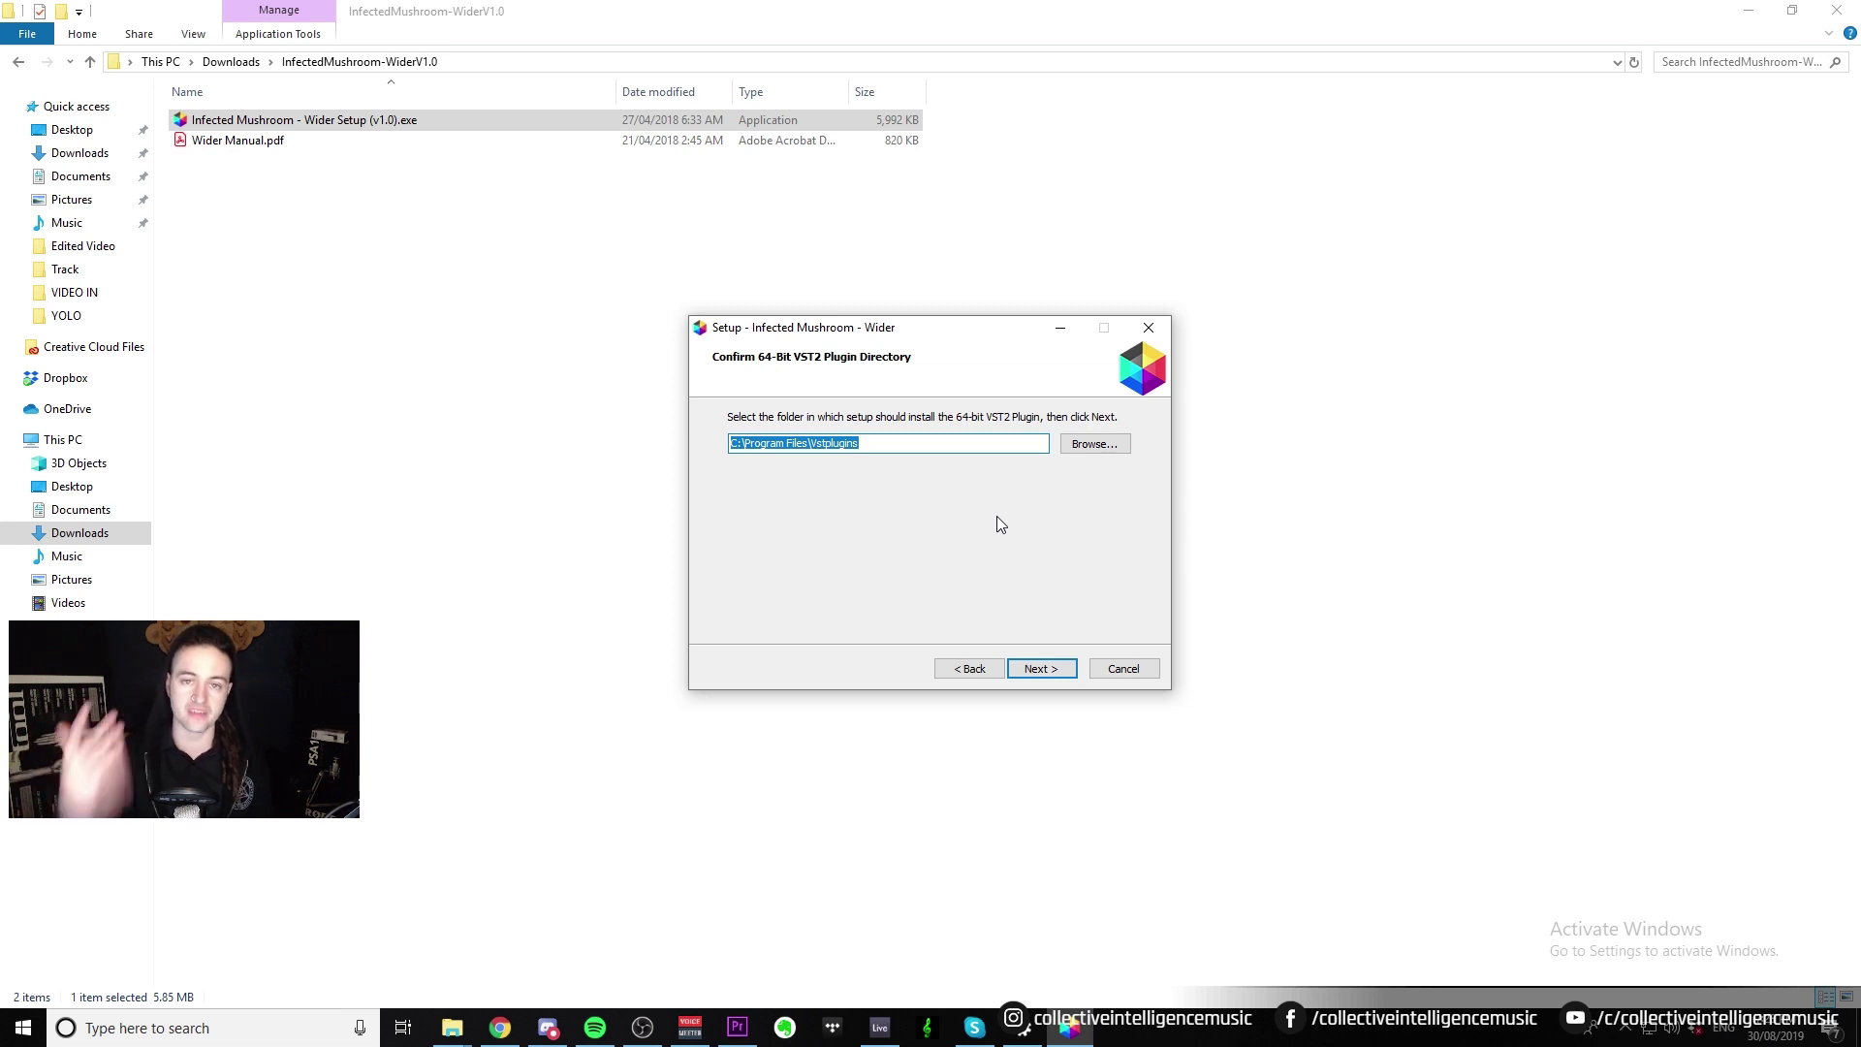
- Browse for the 64-bit VST2 plugin directory and select the VST Installations folder on Local Disk (C:)
click(1095, 444)
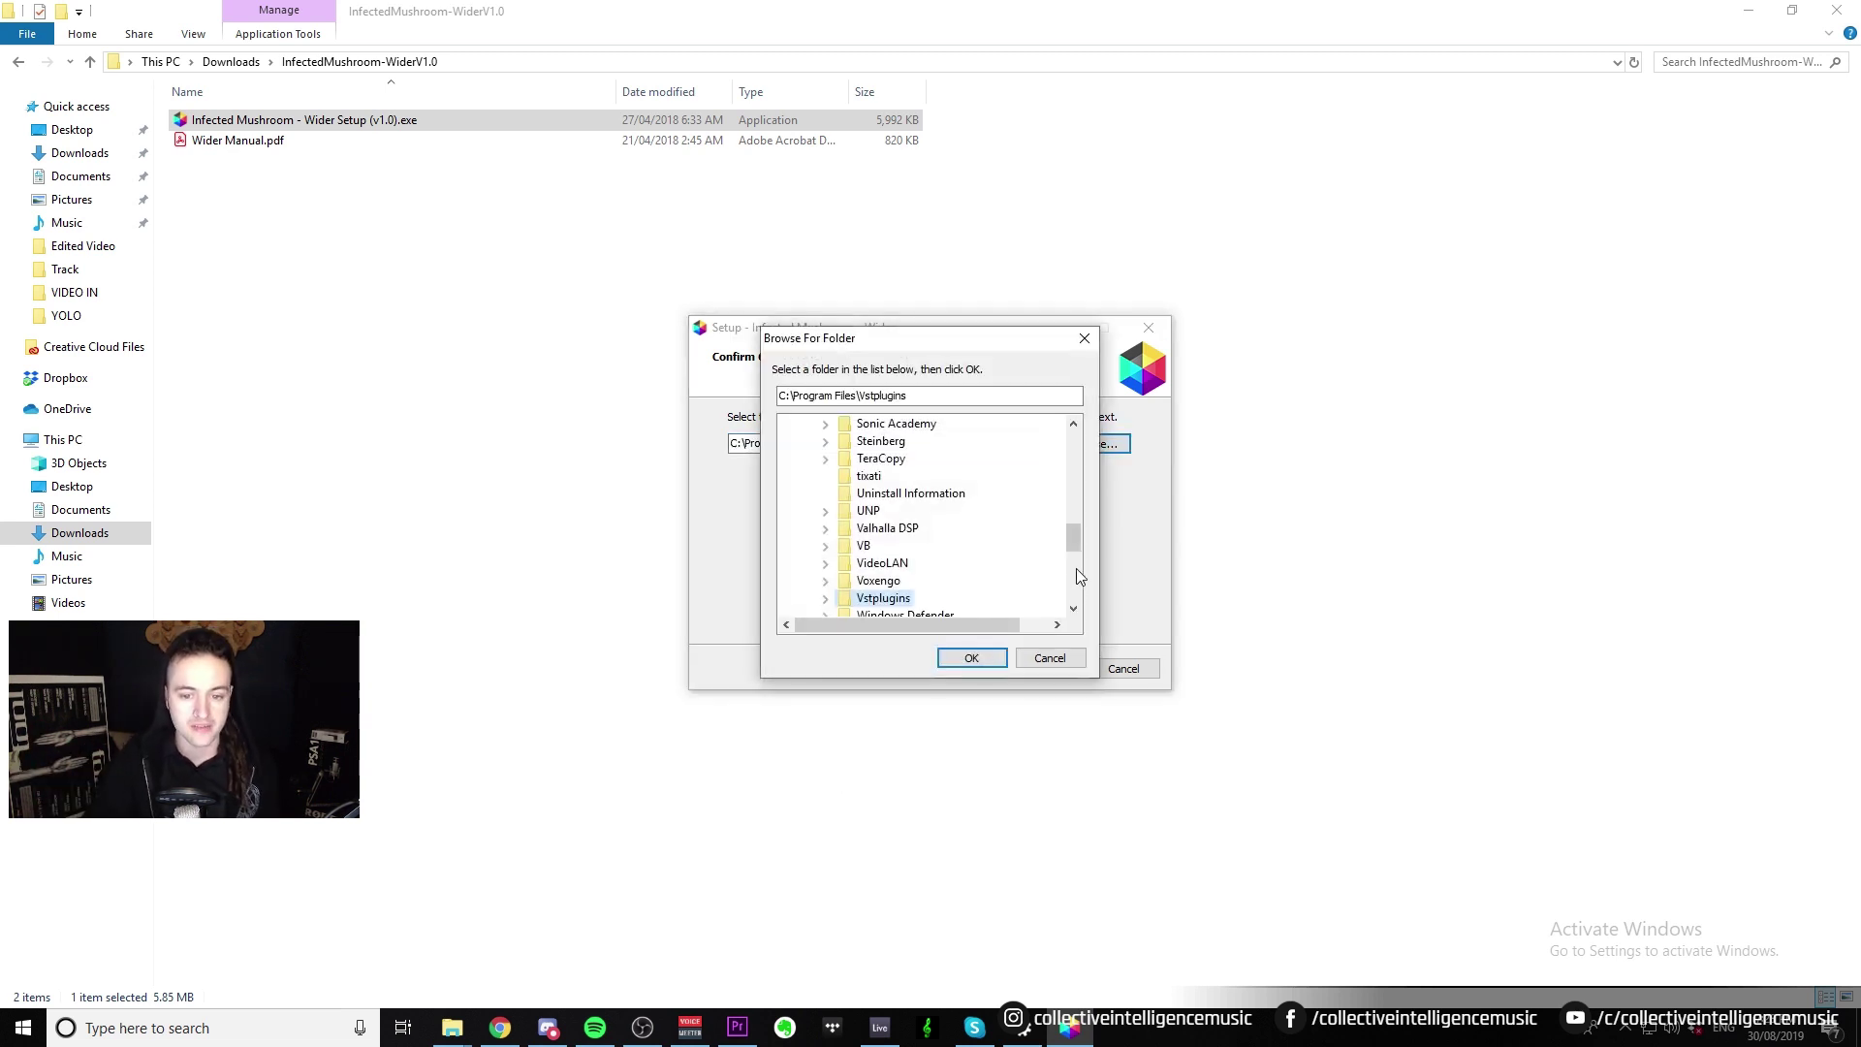
drag(1068, 541, 1073, 589)
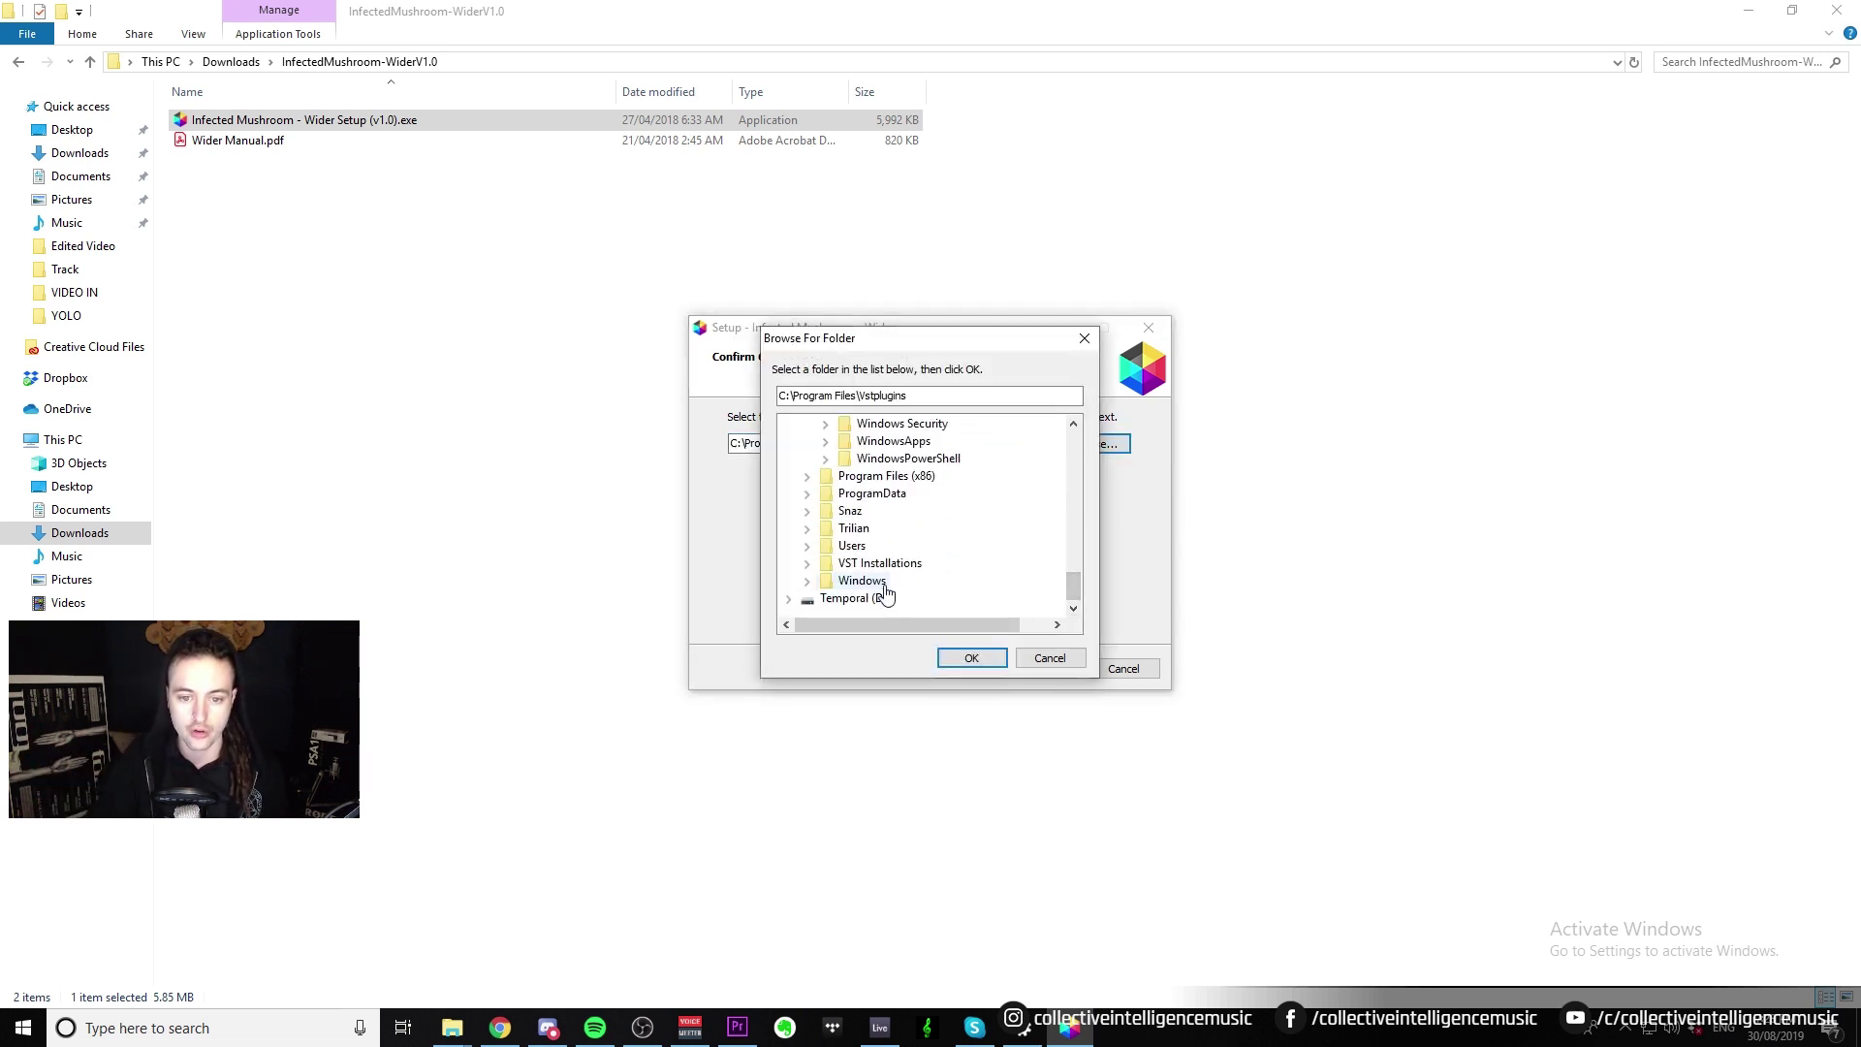
scroll(885, 581, up, 10)
click(809, 477)
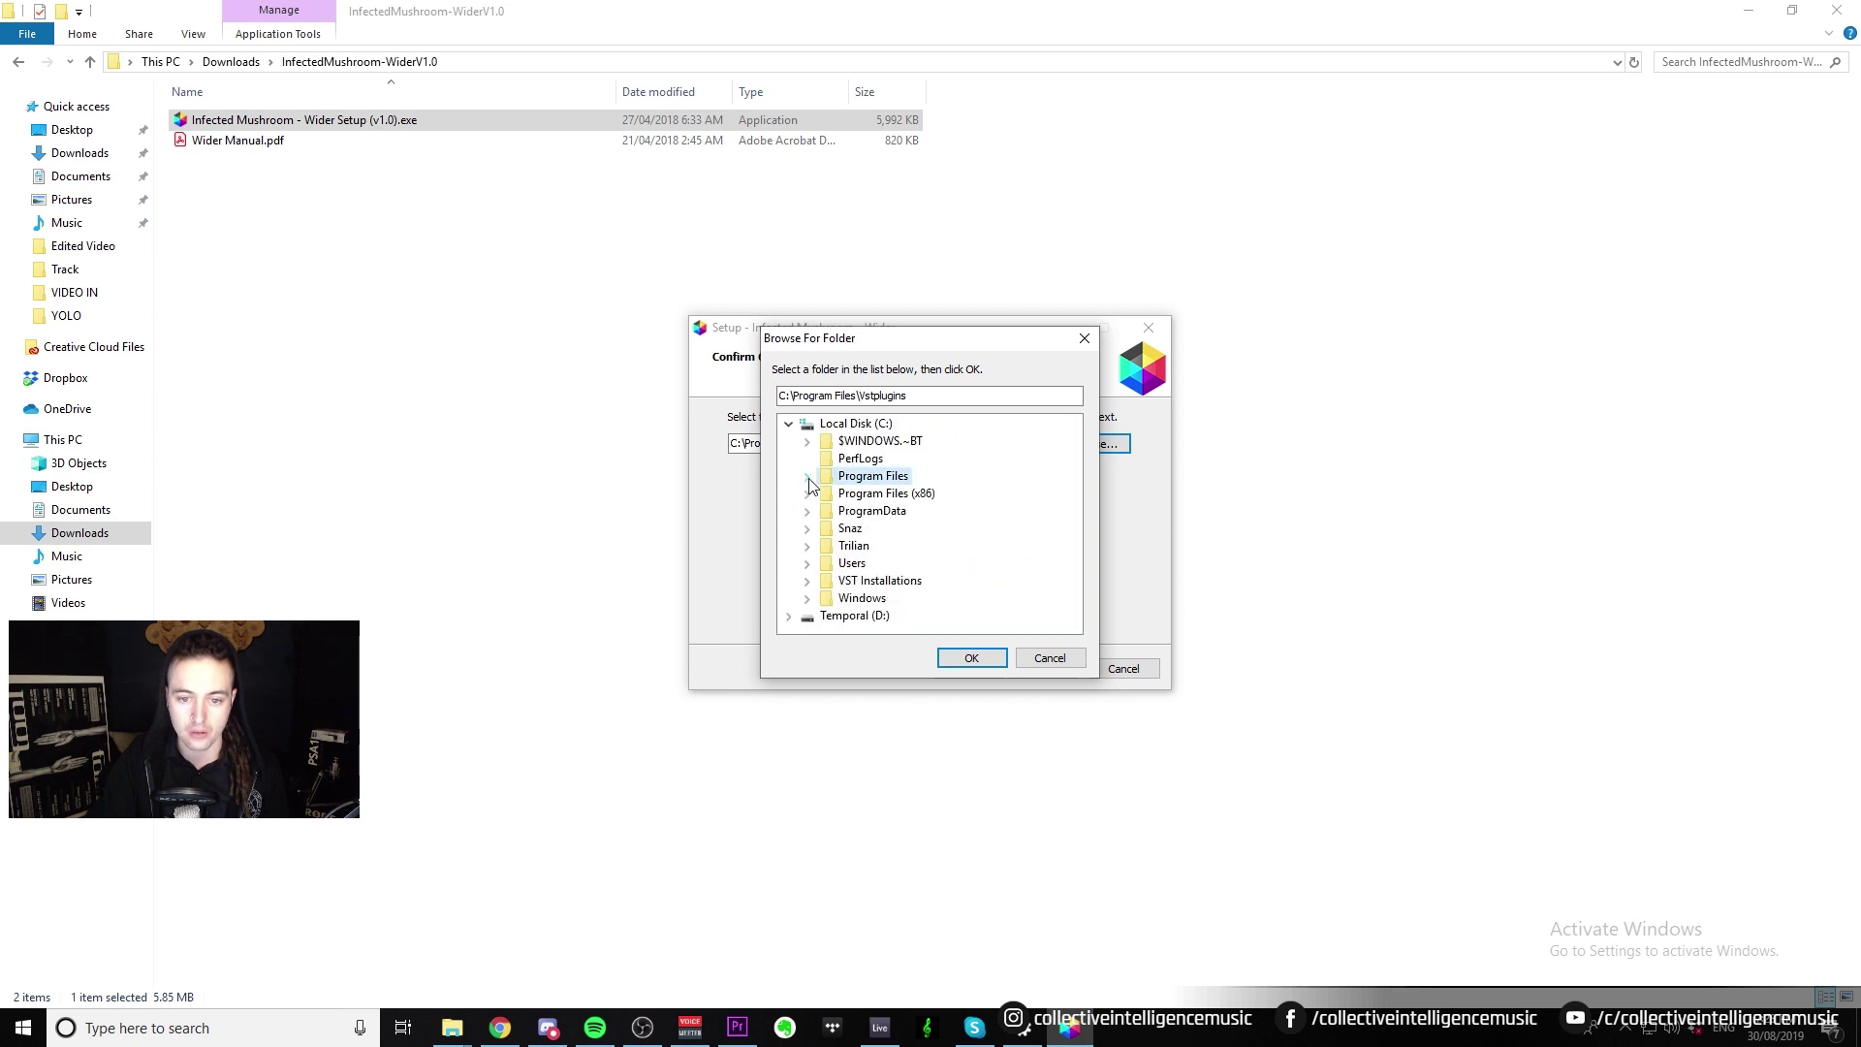
click(867, 582)
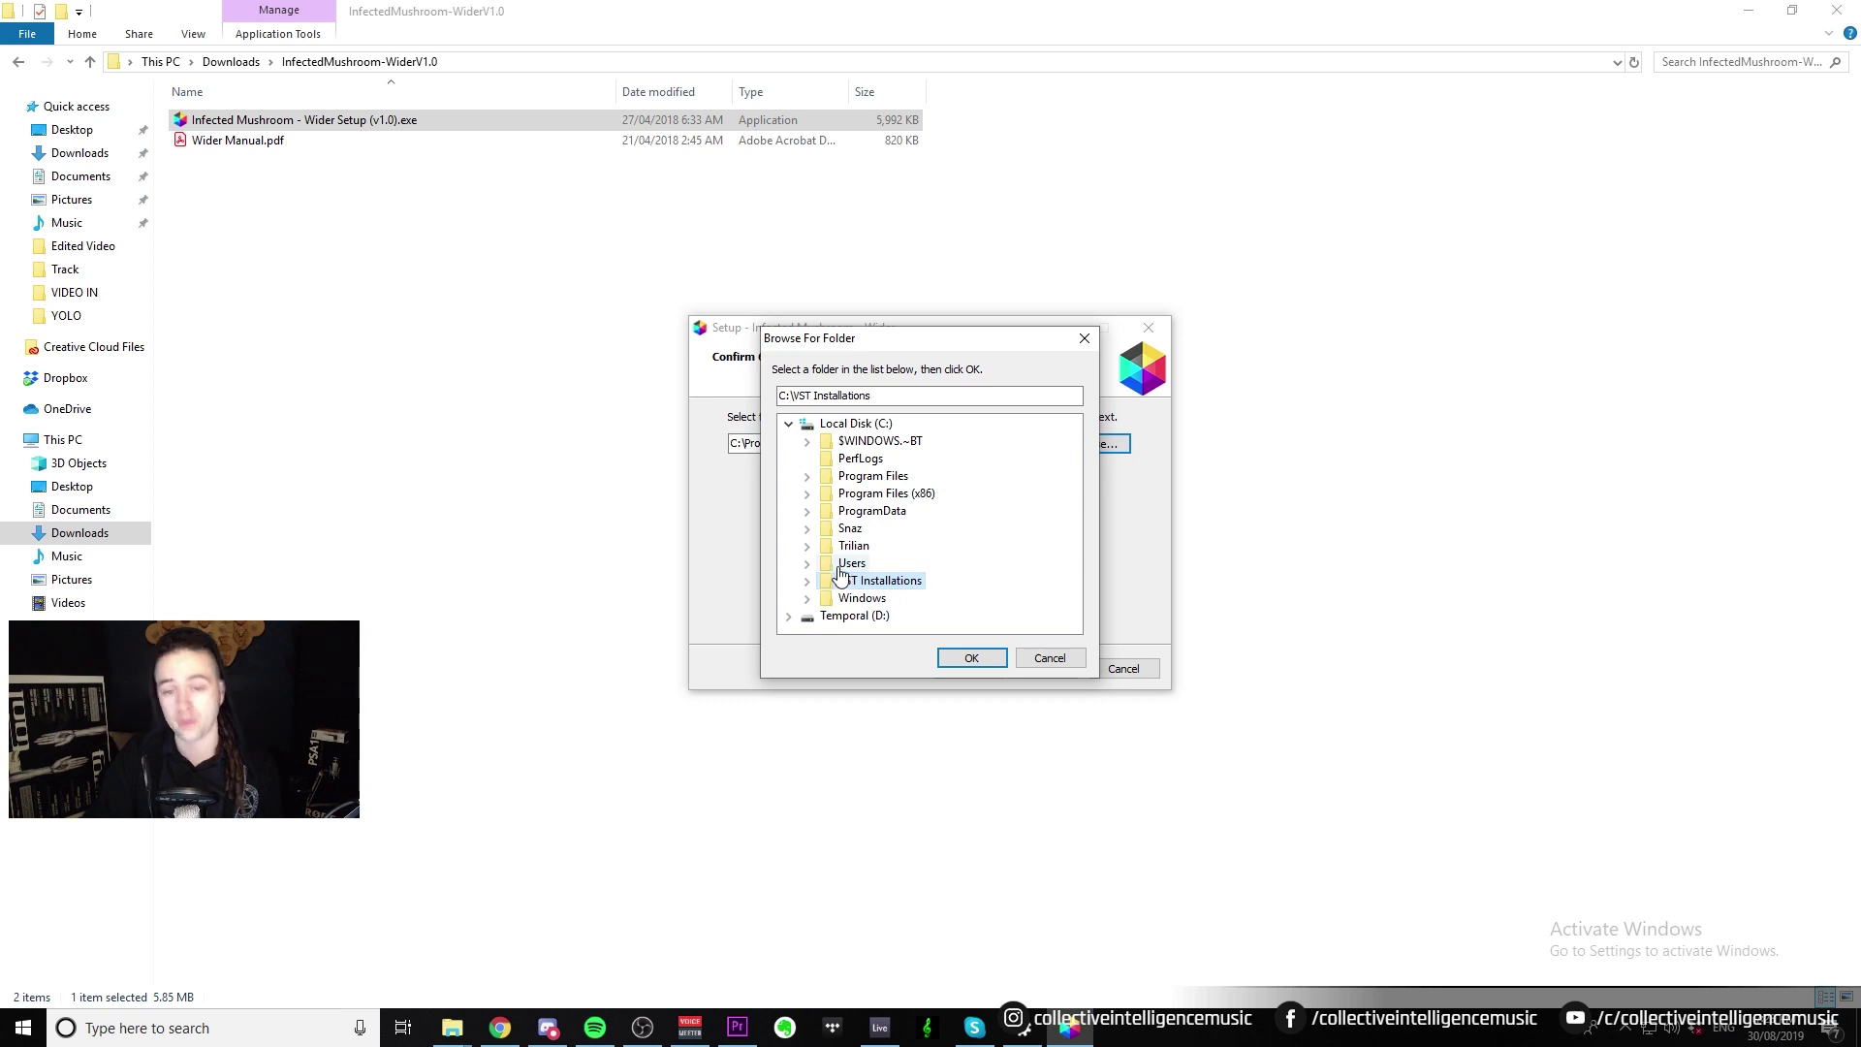
- Extend the install path to C:\VST Installations\Wider, accept it and continue to the Ready to Install page
click(889, 395)
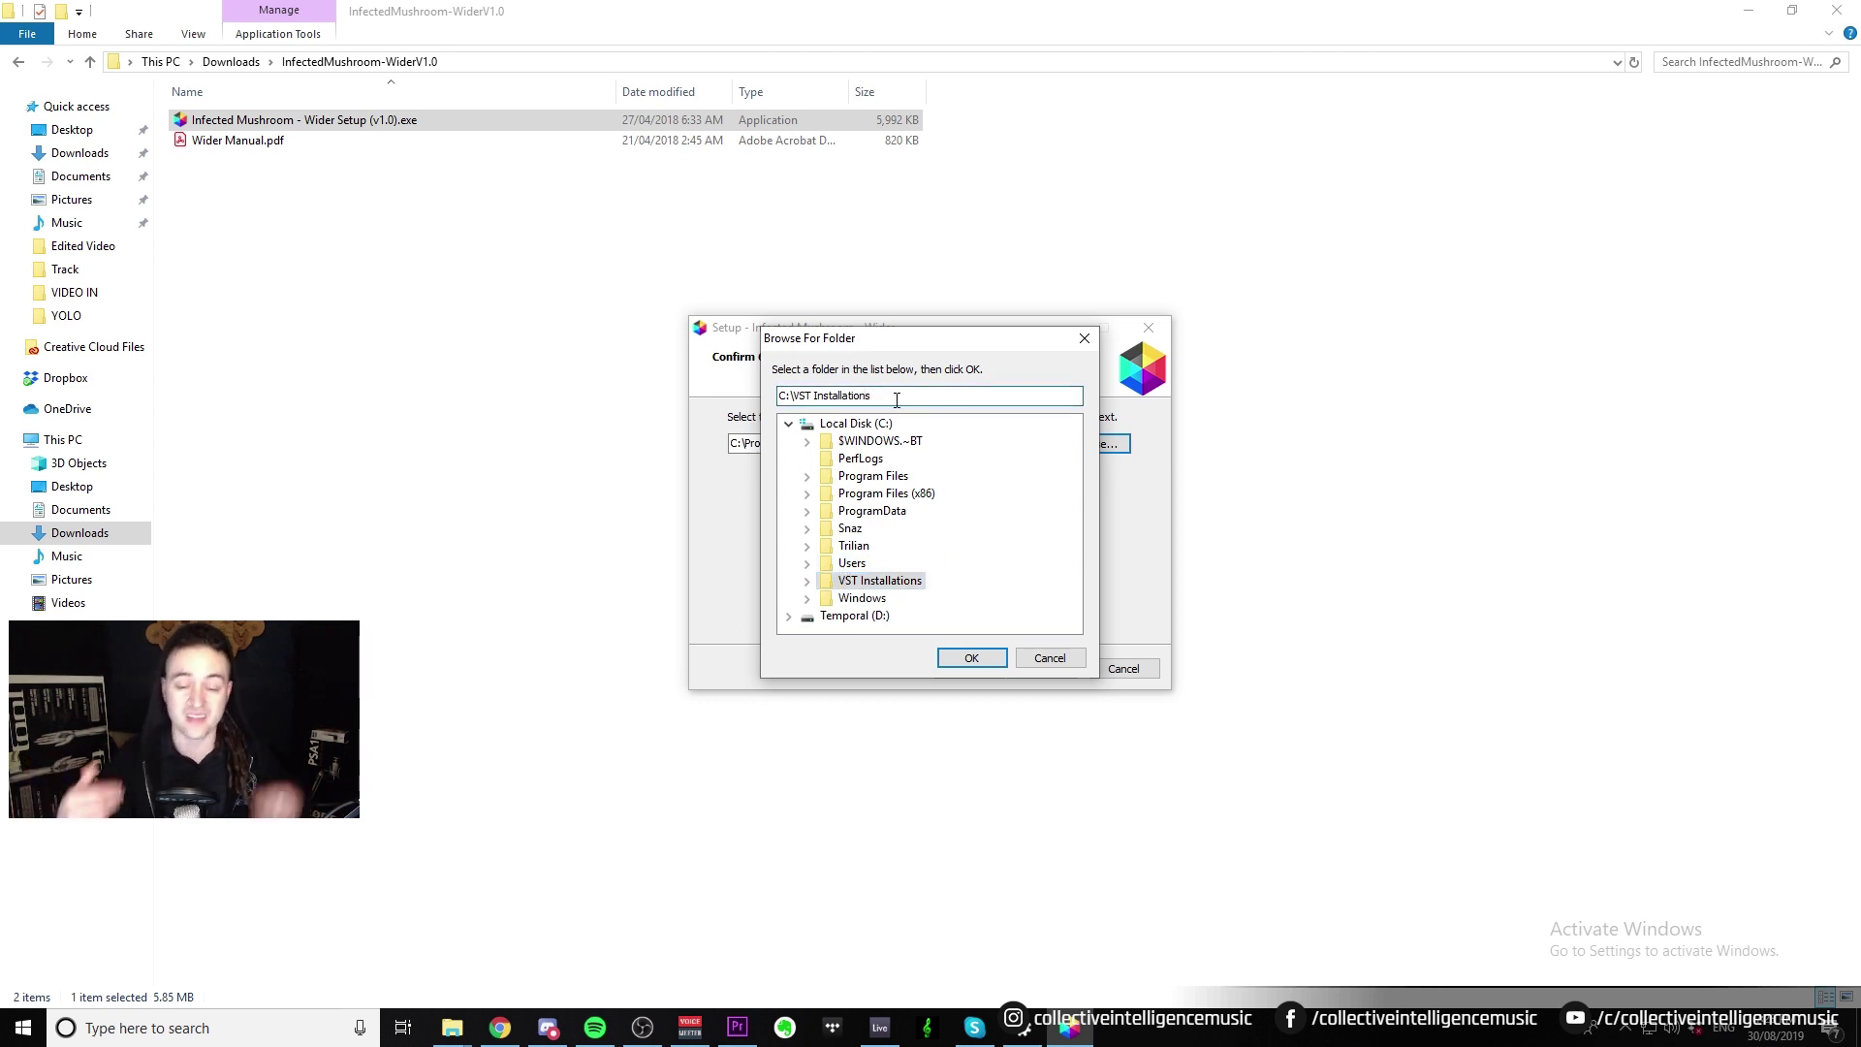
text(\)
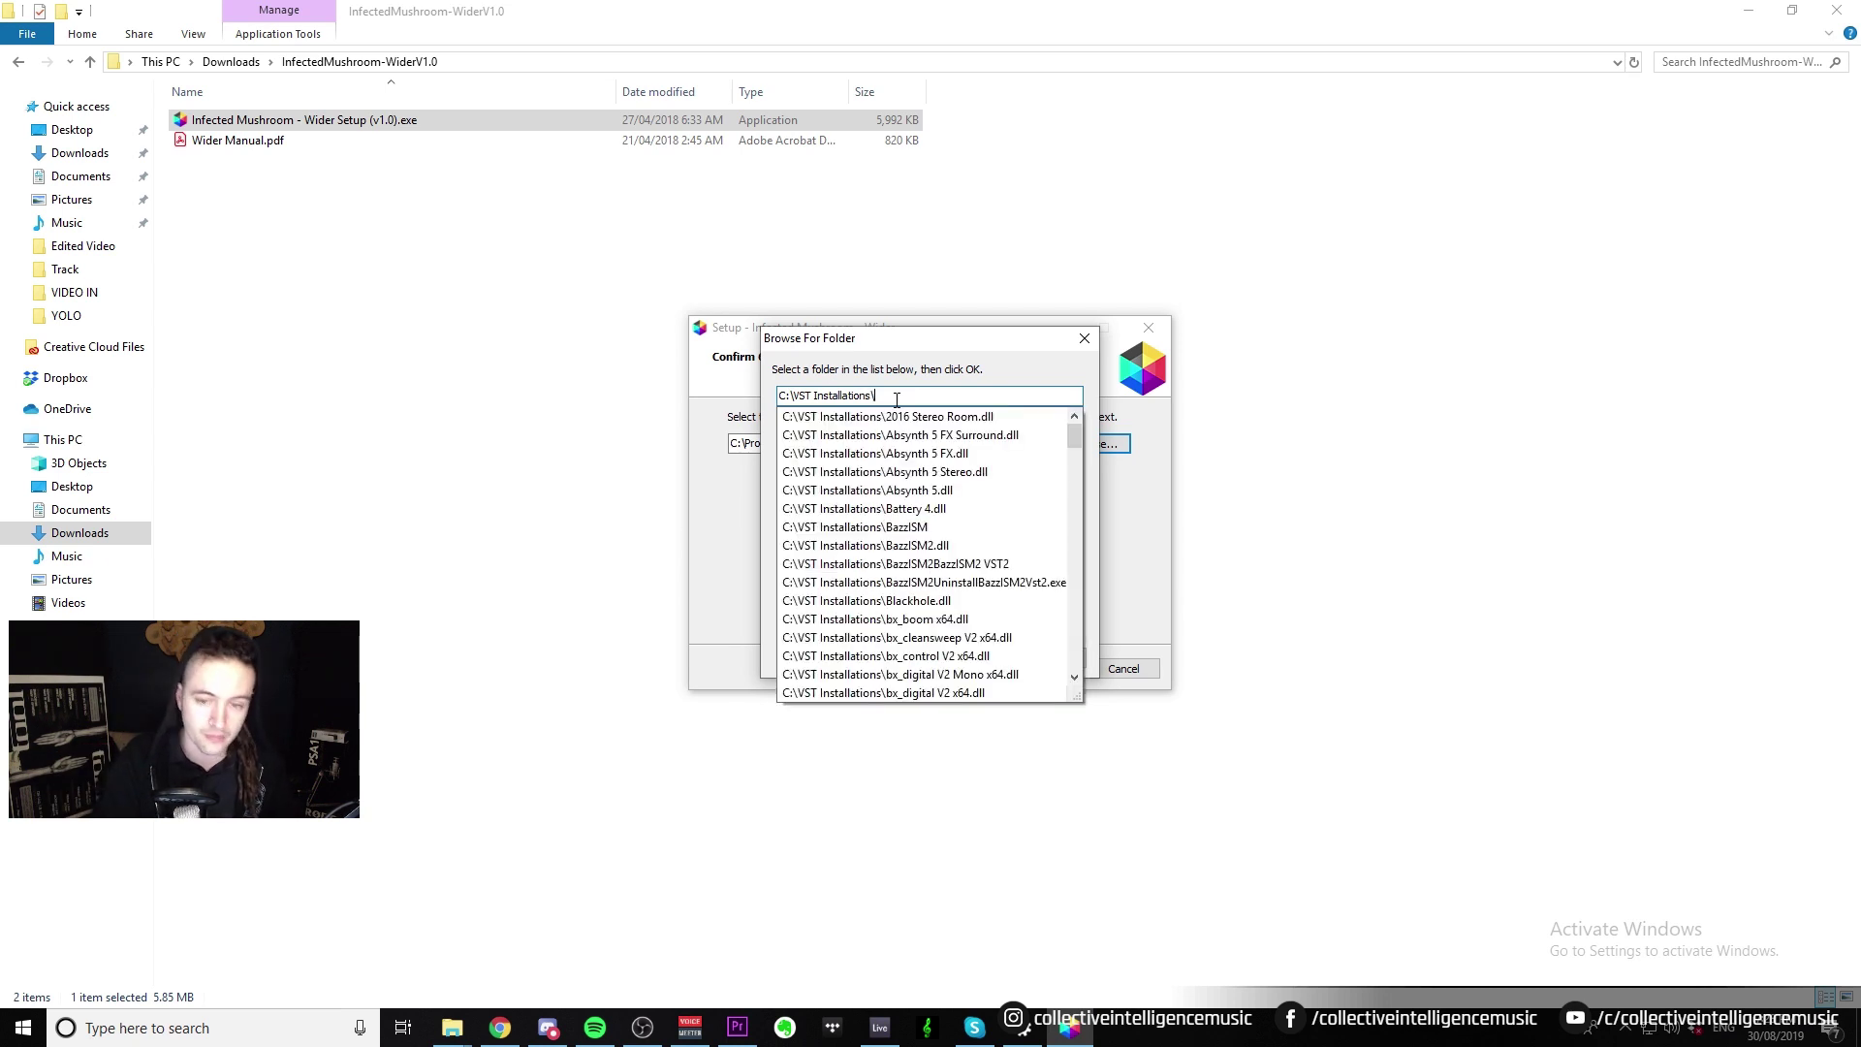
text(Wider)
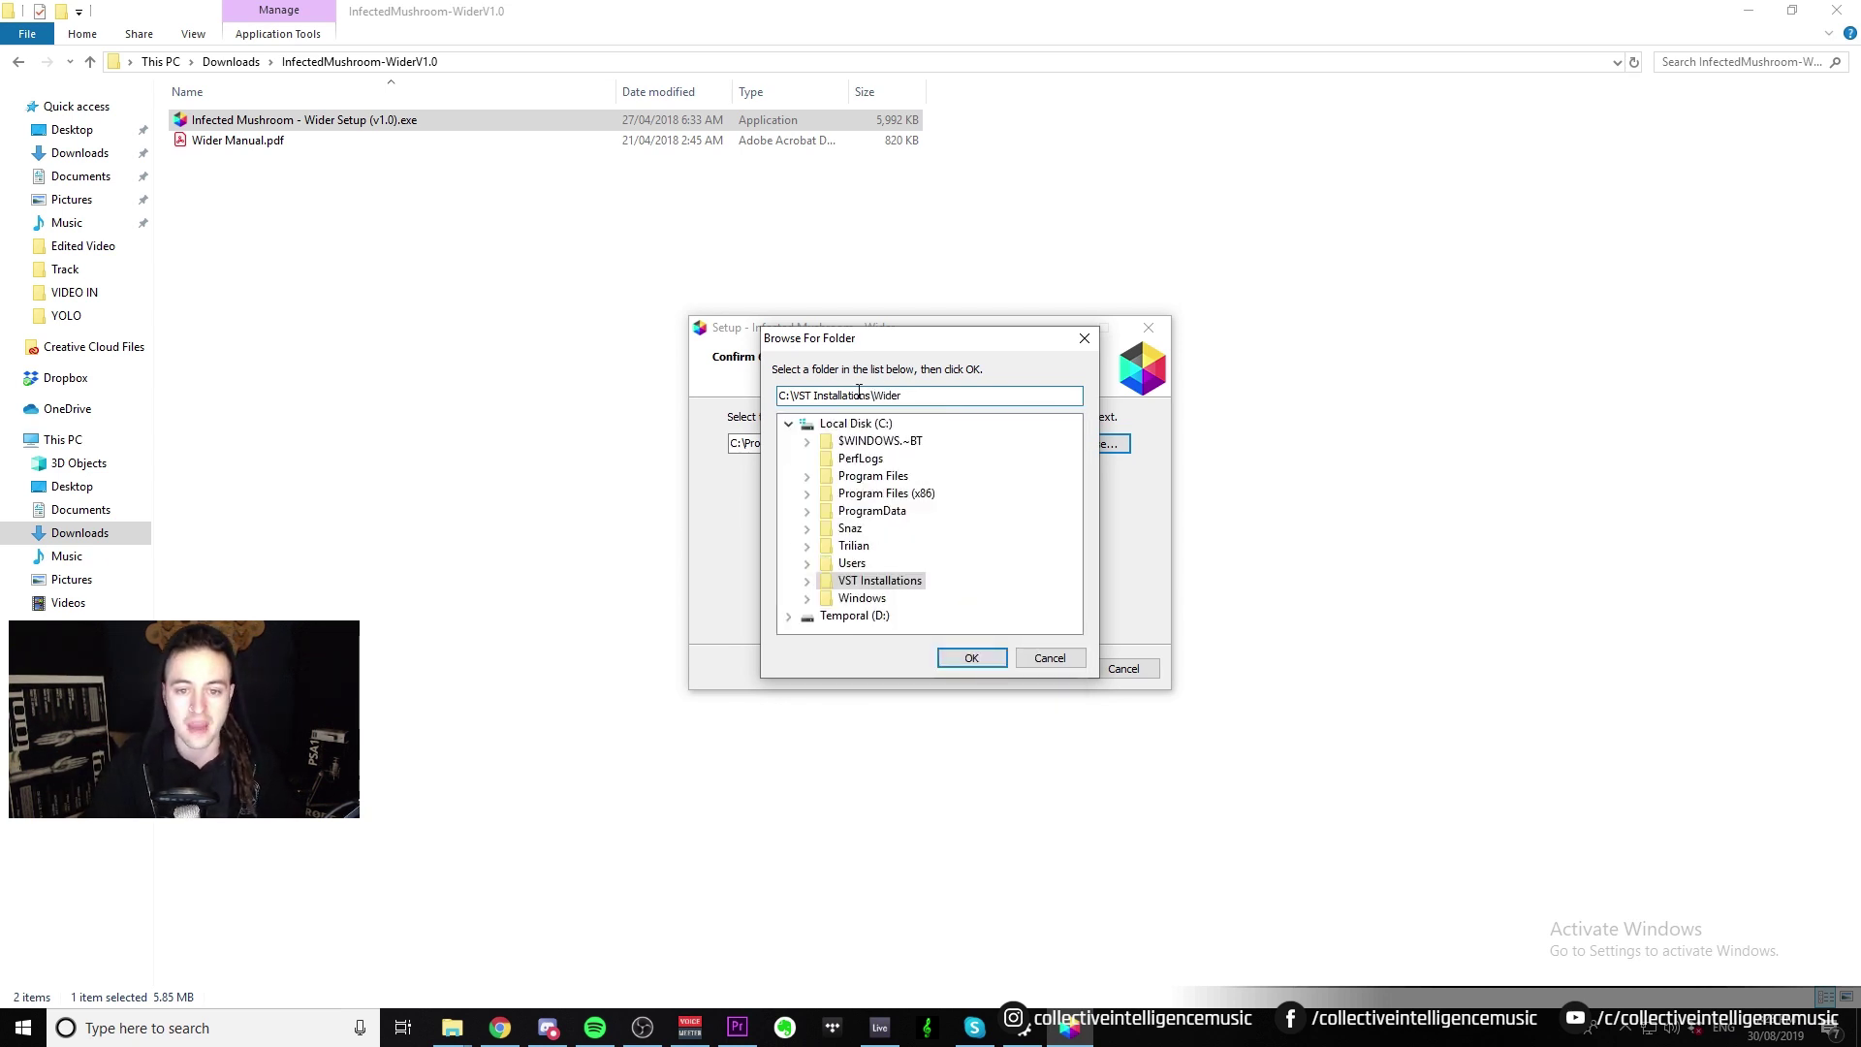
click(971, 658)
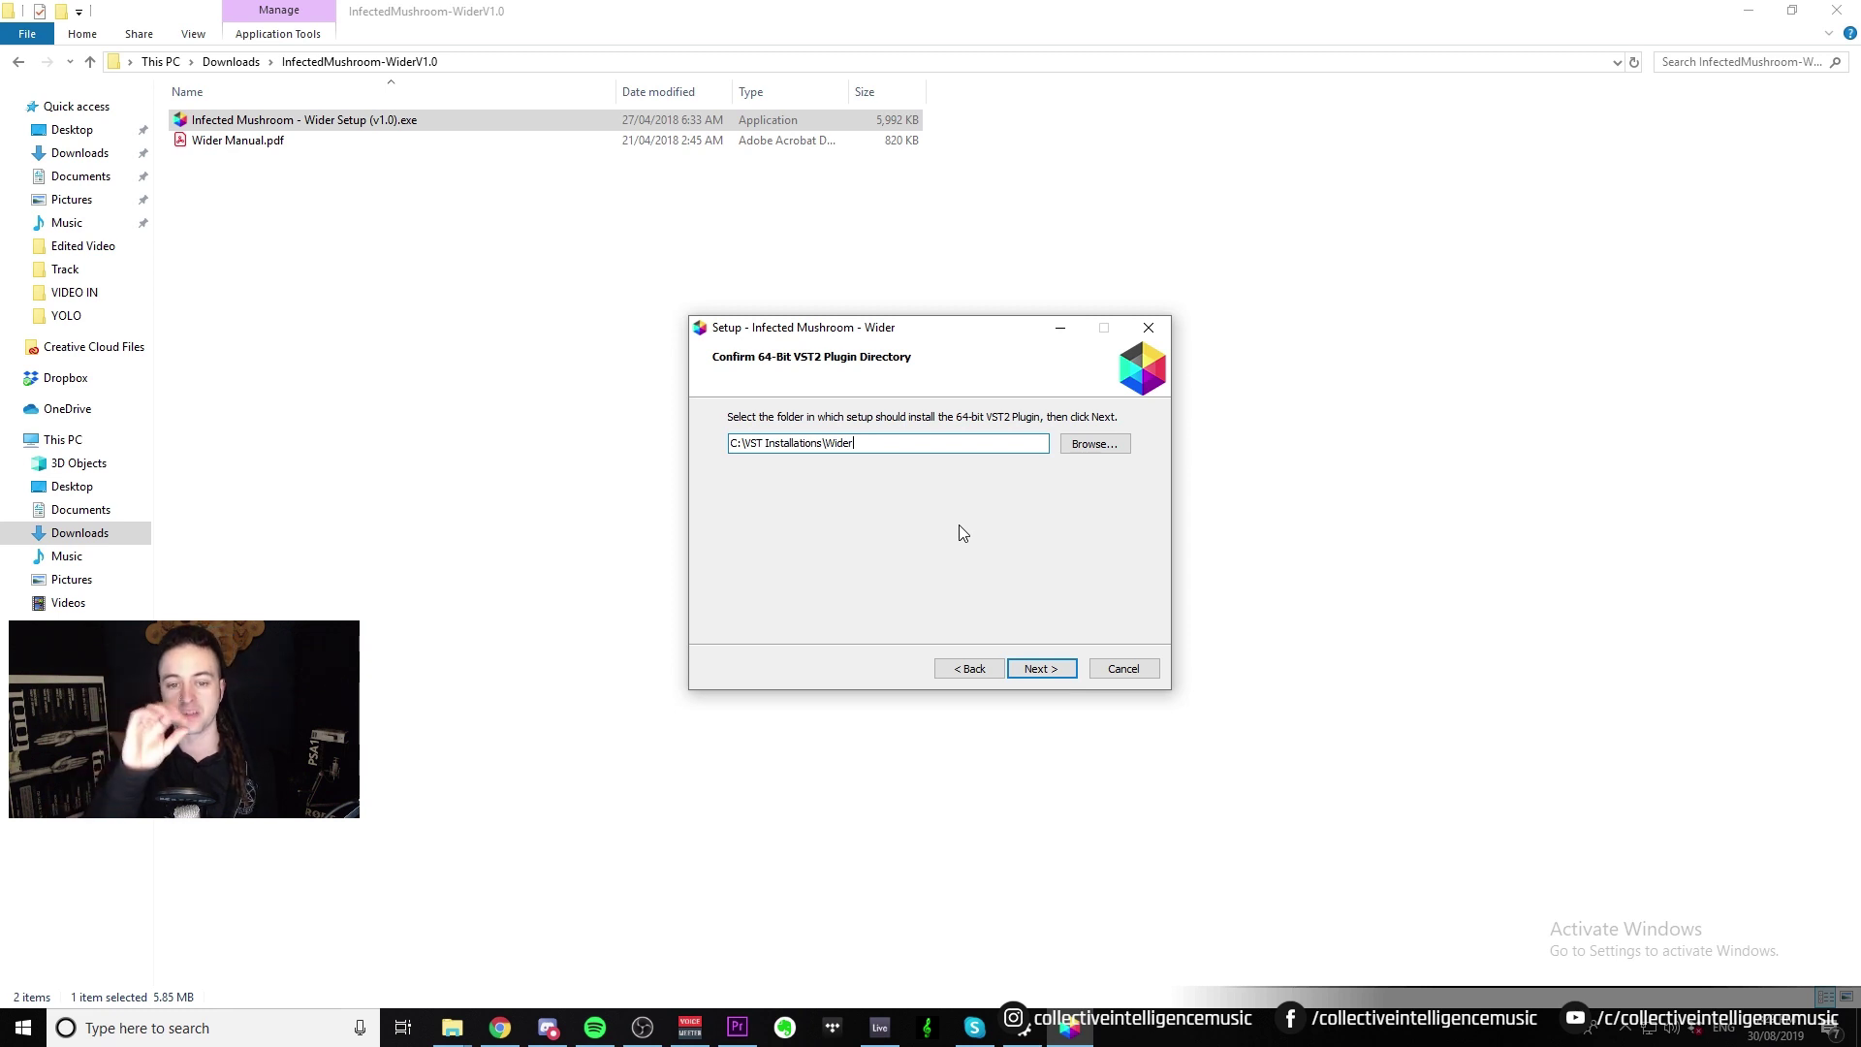
click(1066, 675)
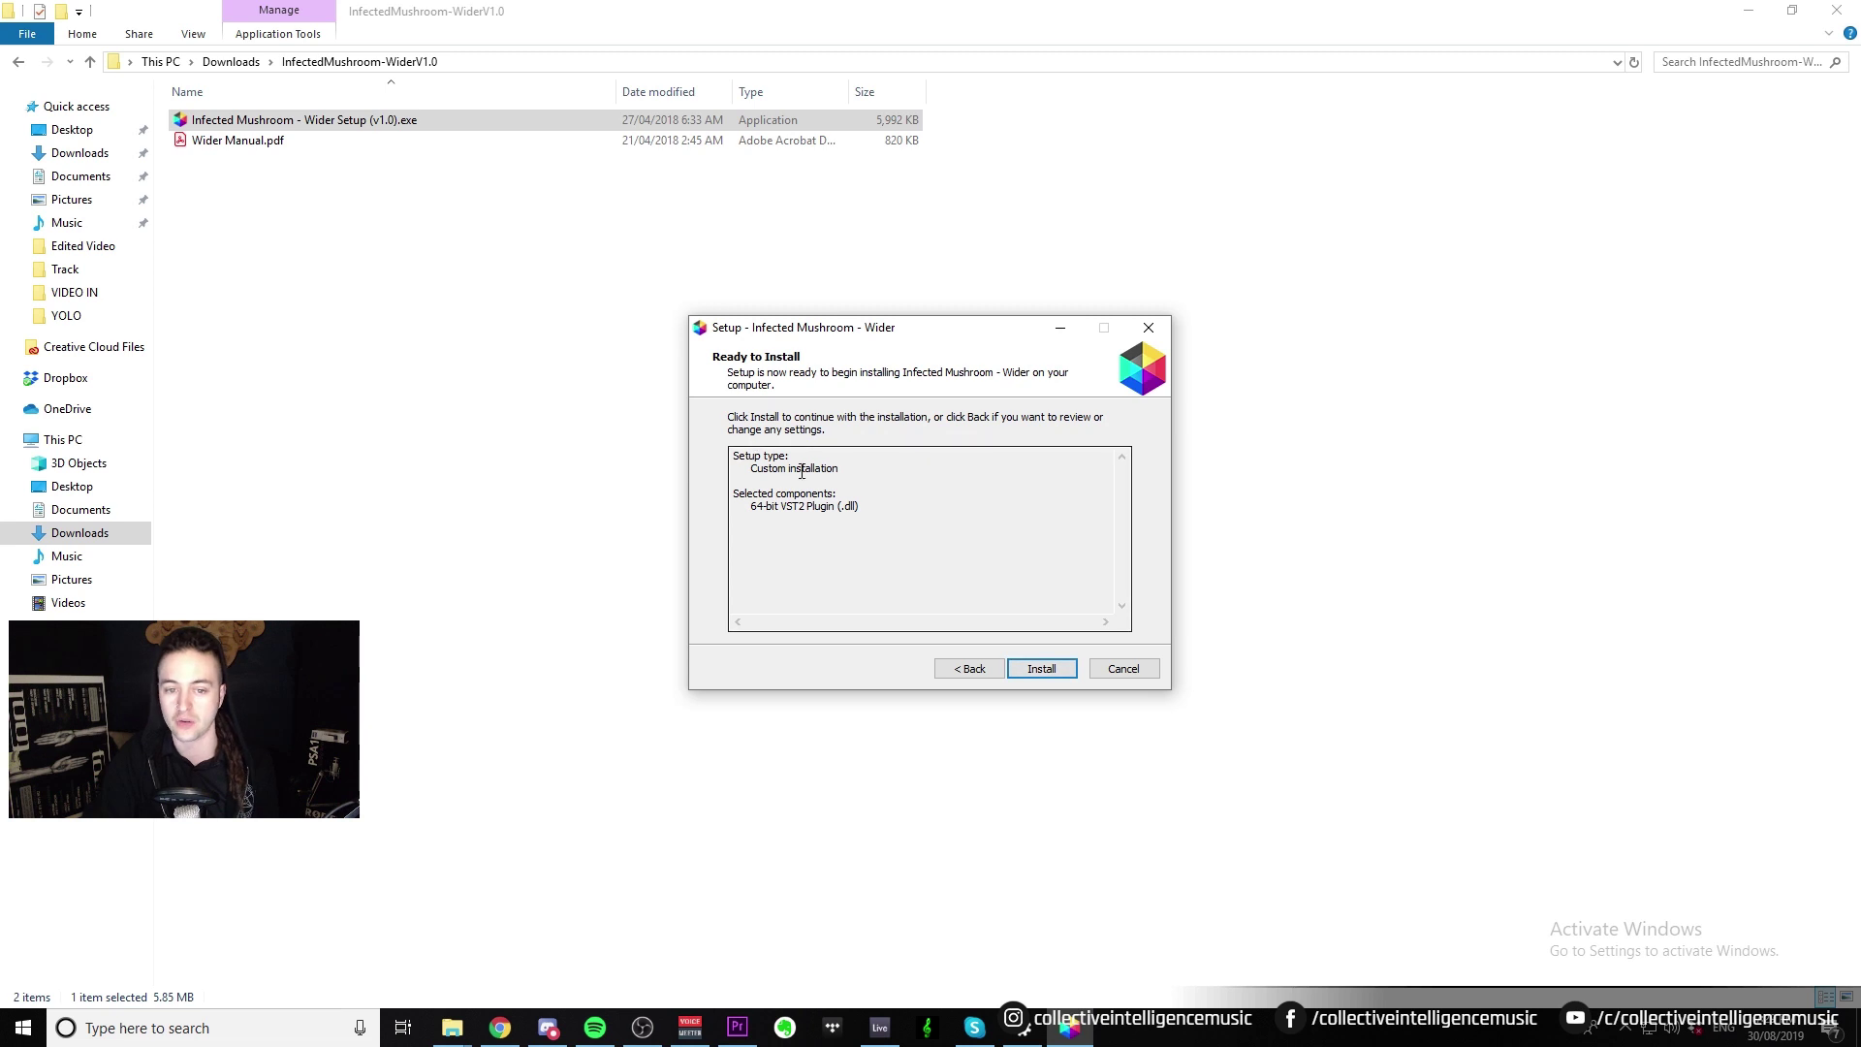
- Review the setup type and selected components, install Wider and finish the setup wizard
drag(822, 470, 854, 457)
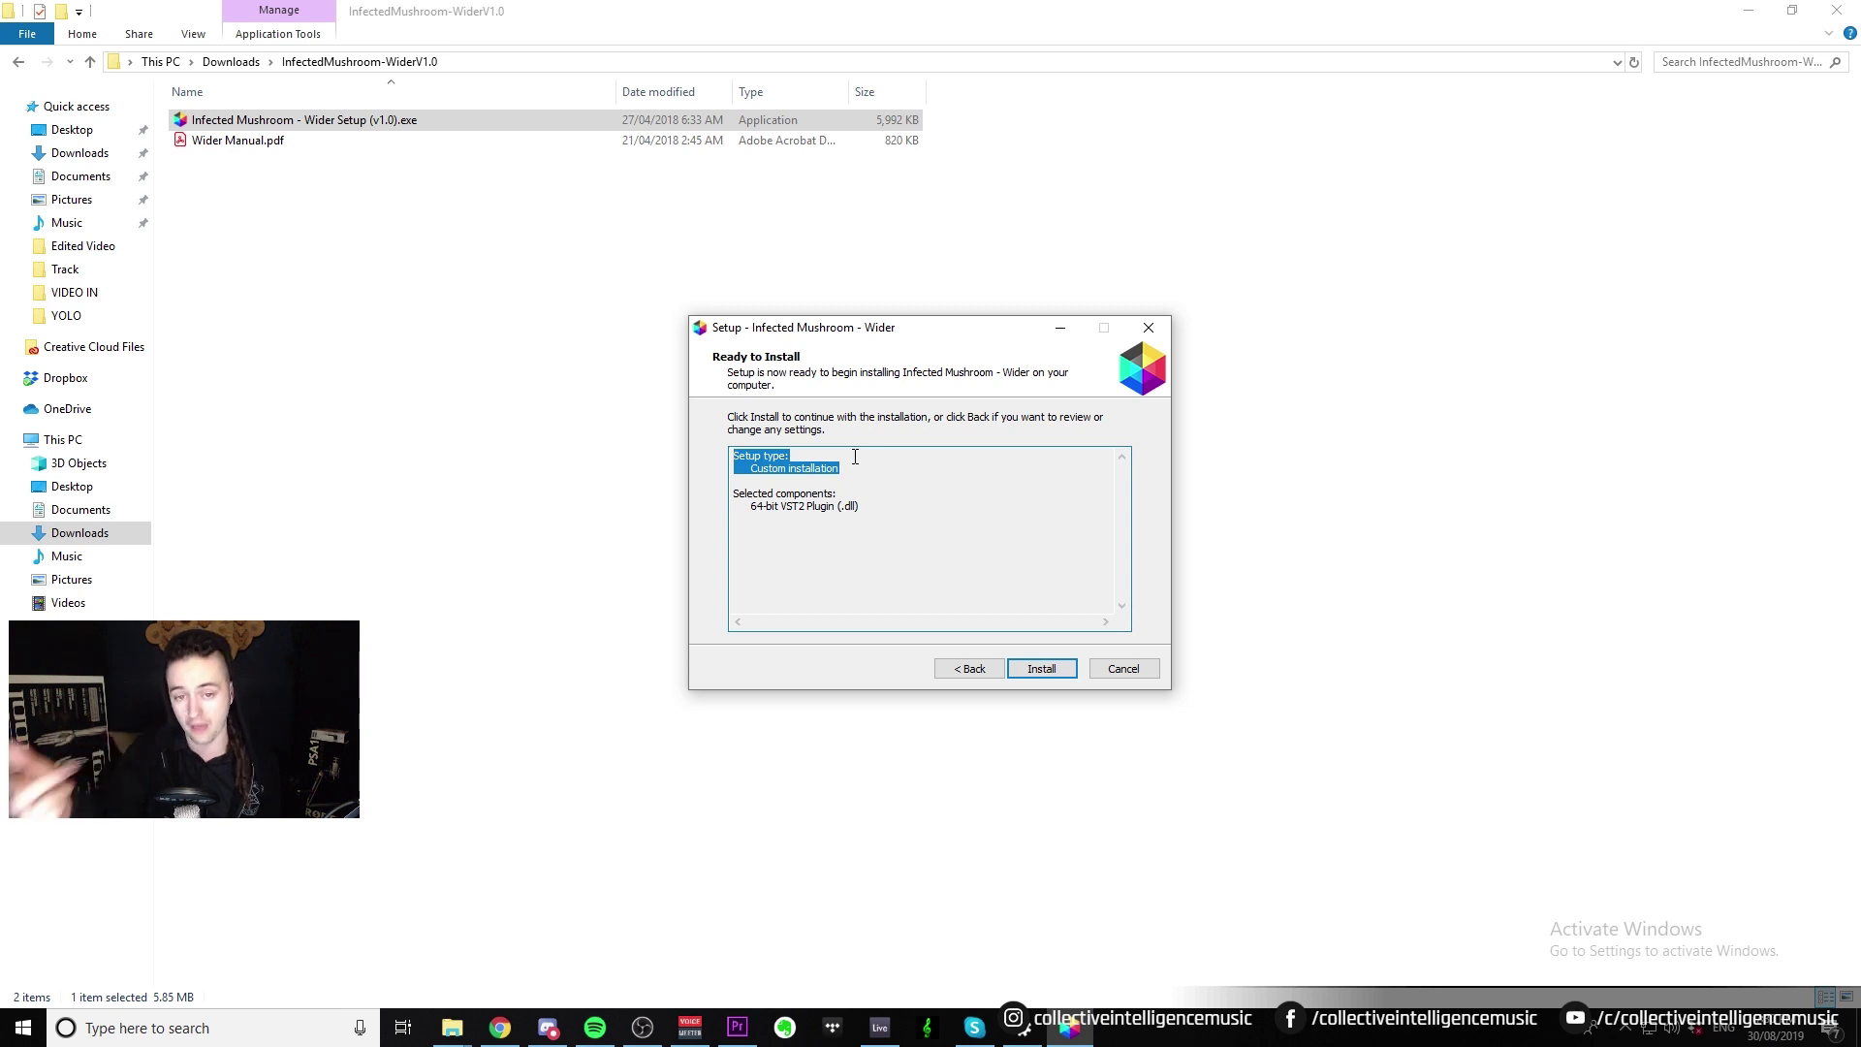
click(862, 508)
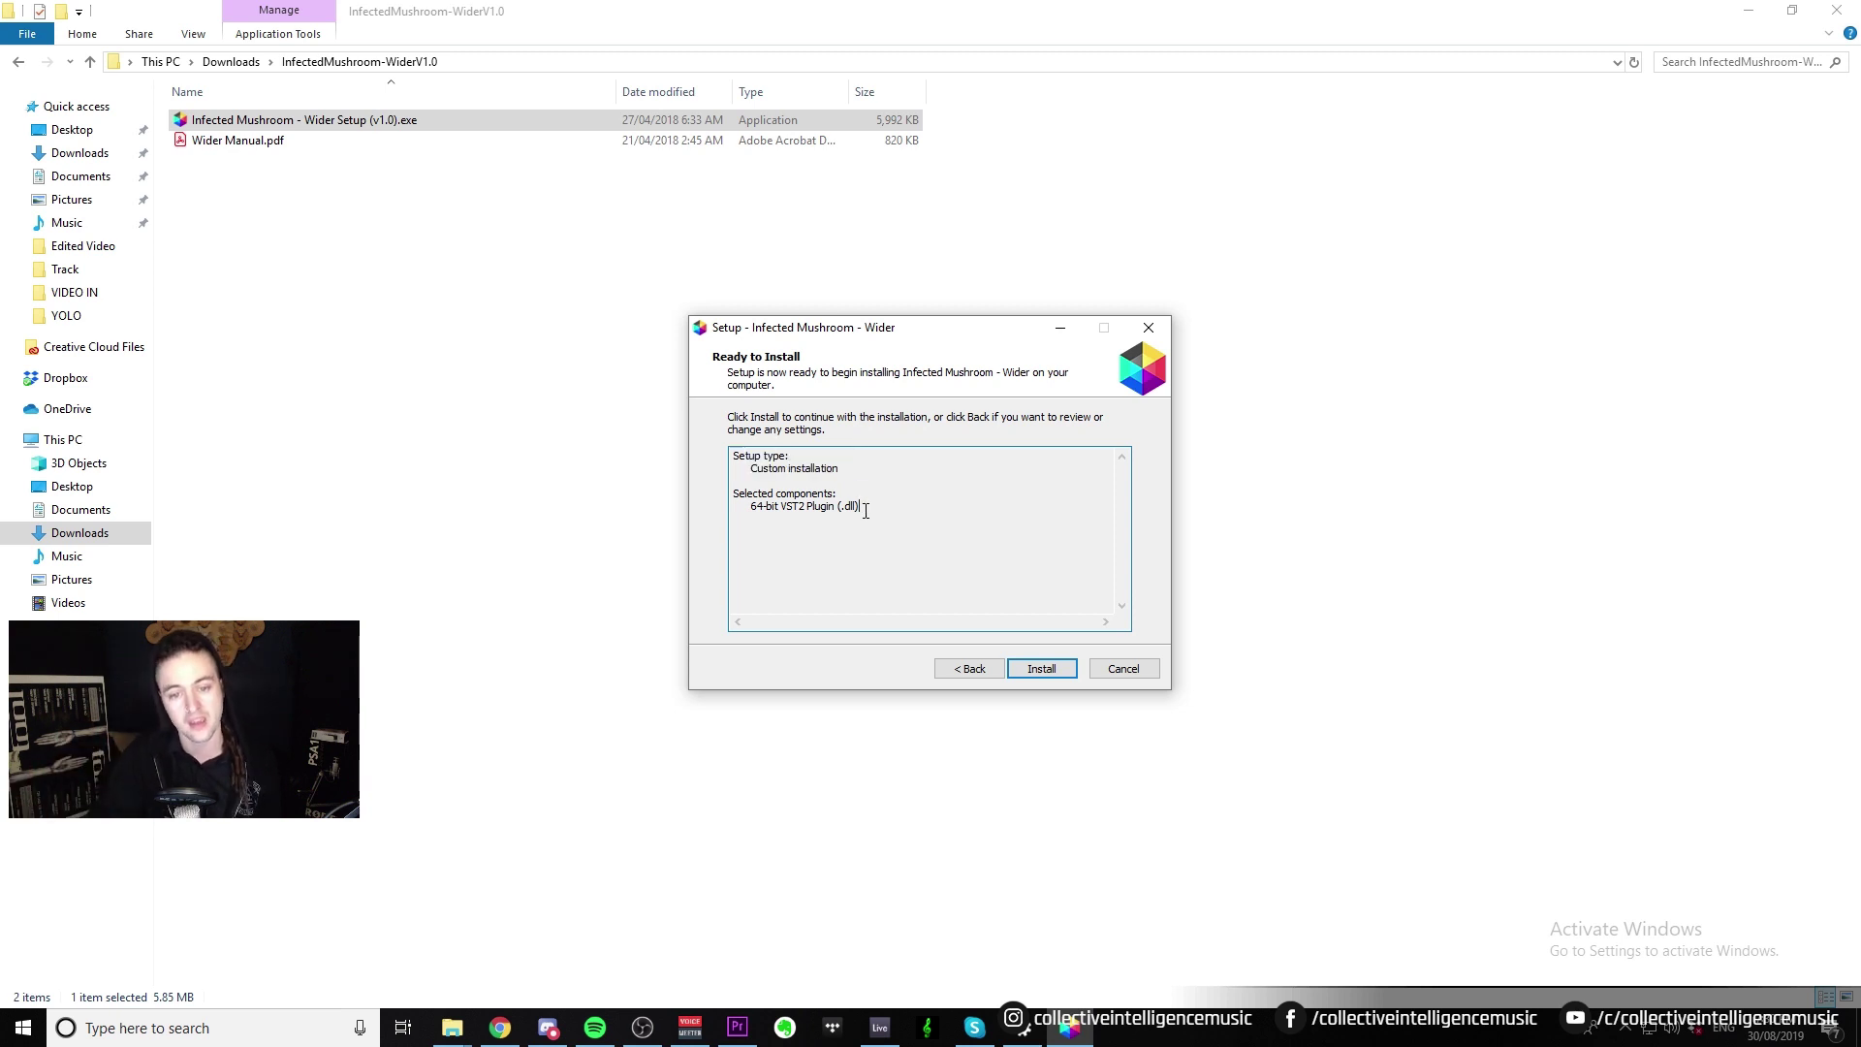
mouse_move(860, 517)
mouse_down()
mouse_move(659, 469)
mouse_move(895, 525)
mouse_up()
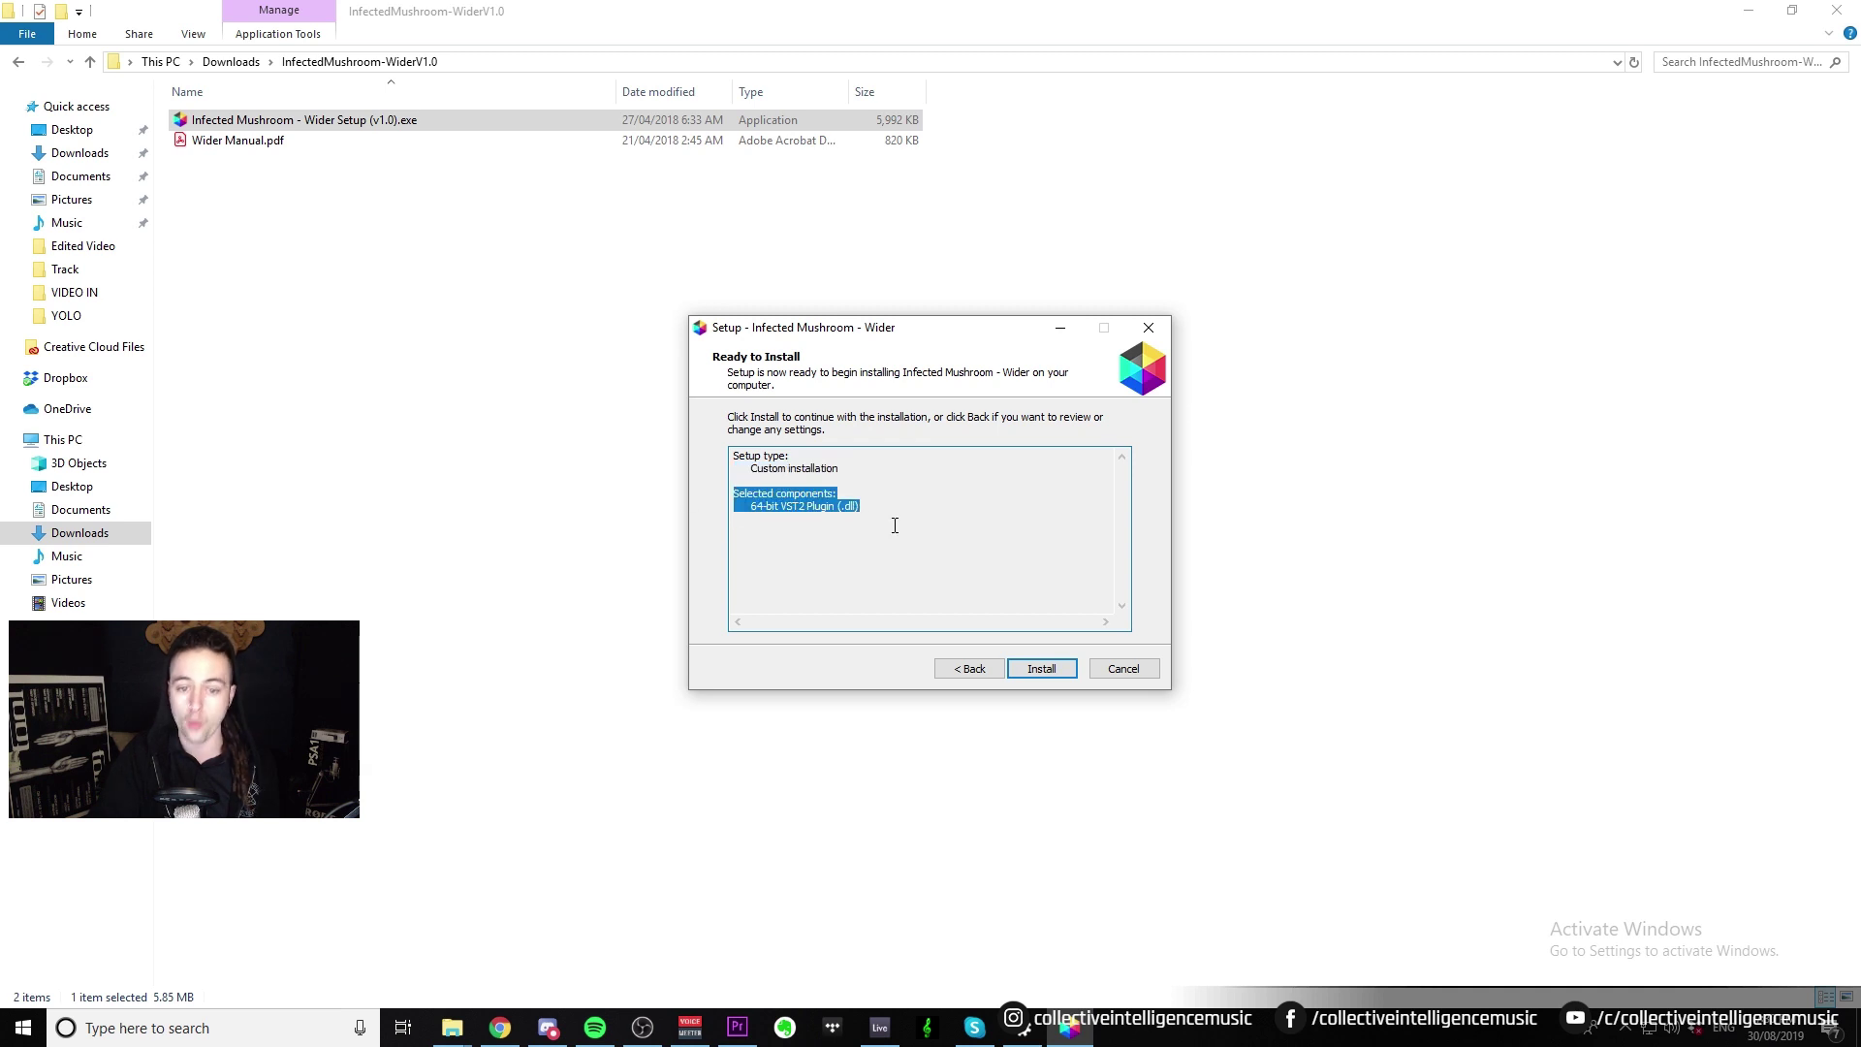
click(1026, 661)
click(1066, 671)
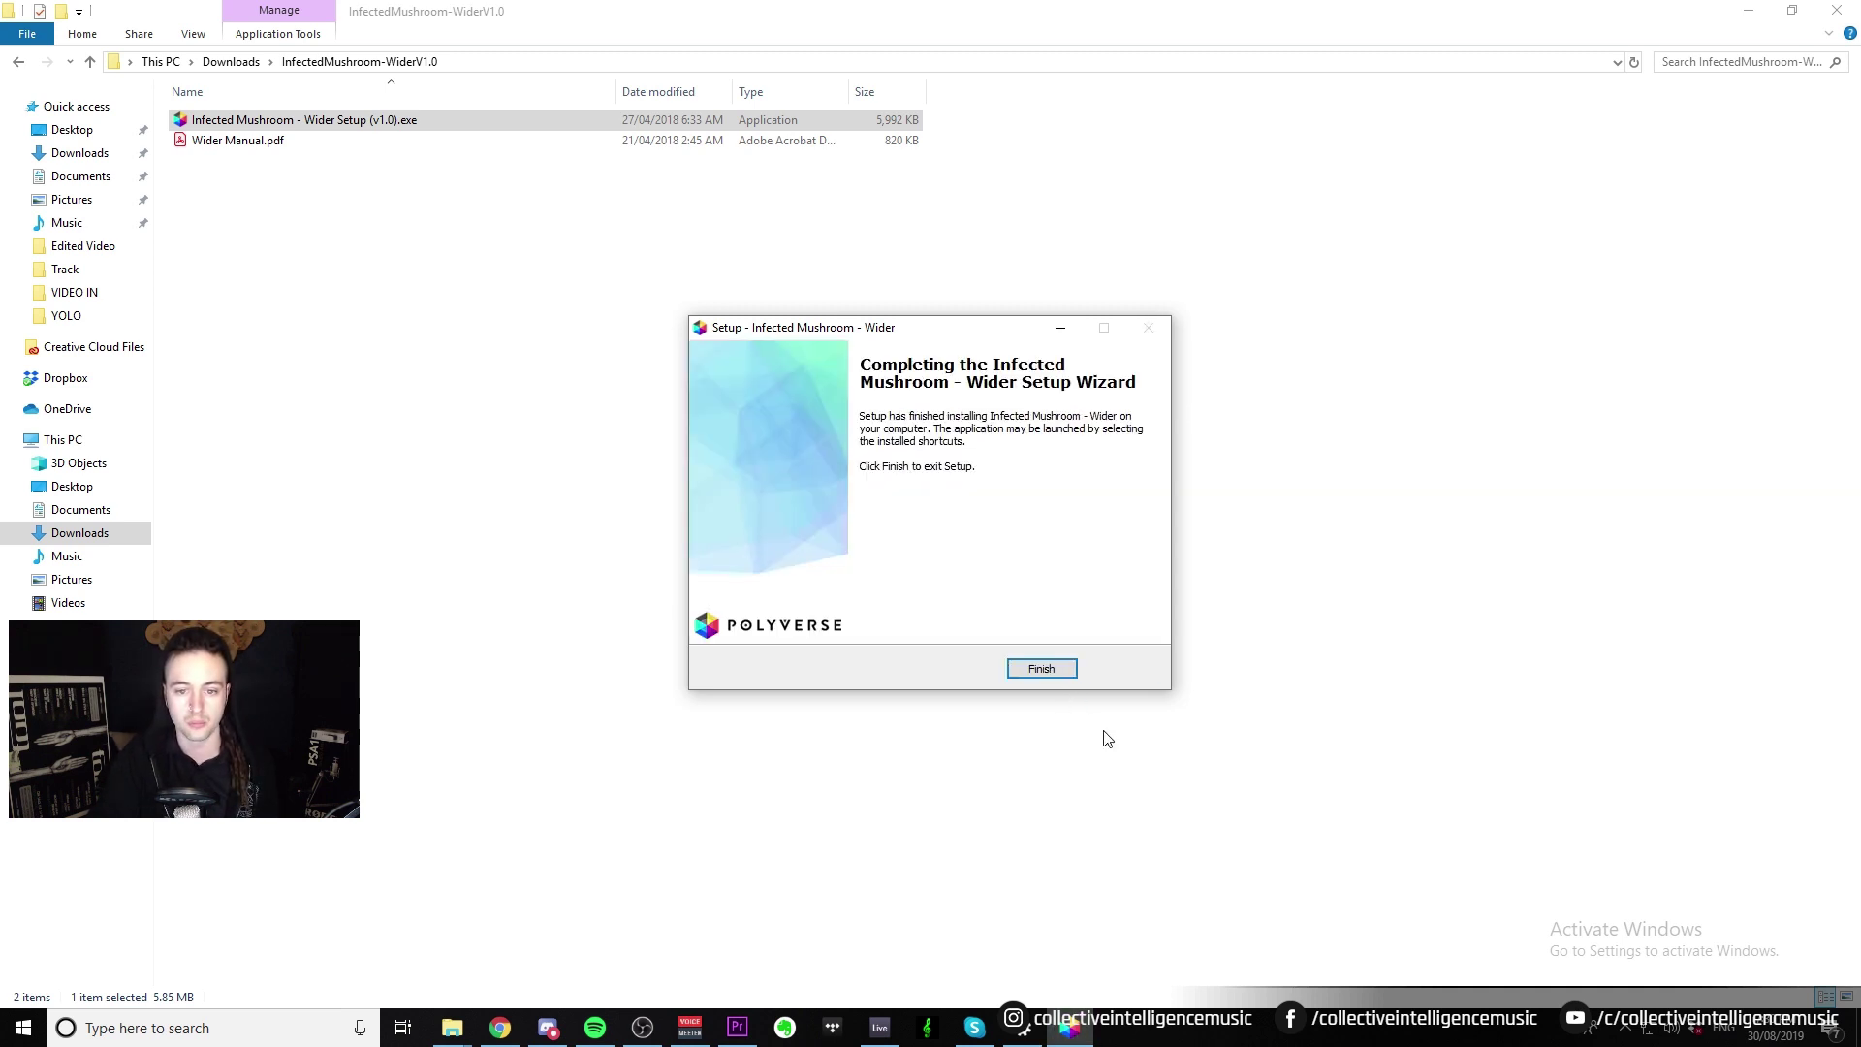
click(1045, 671)
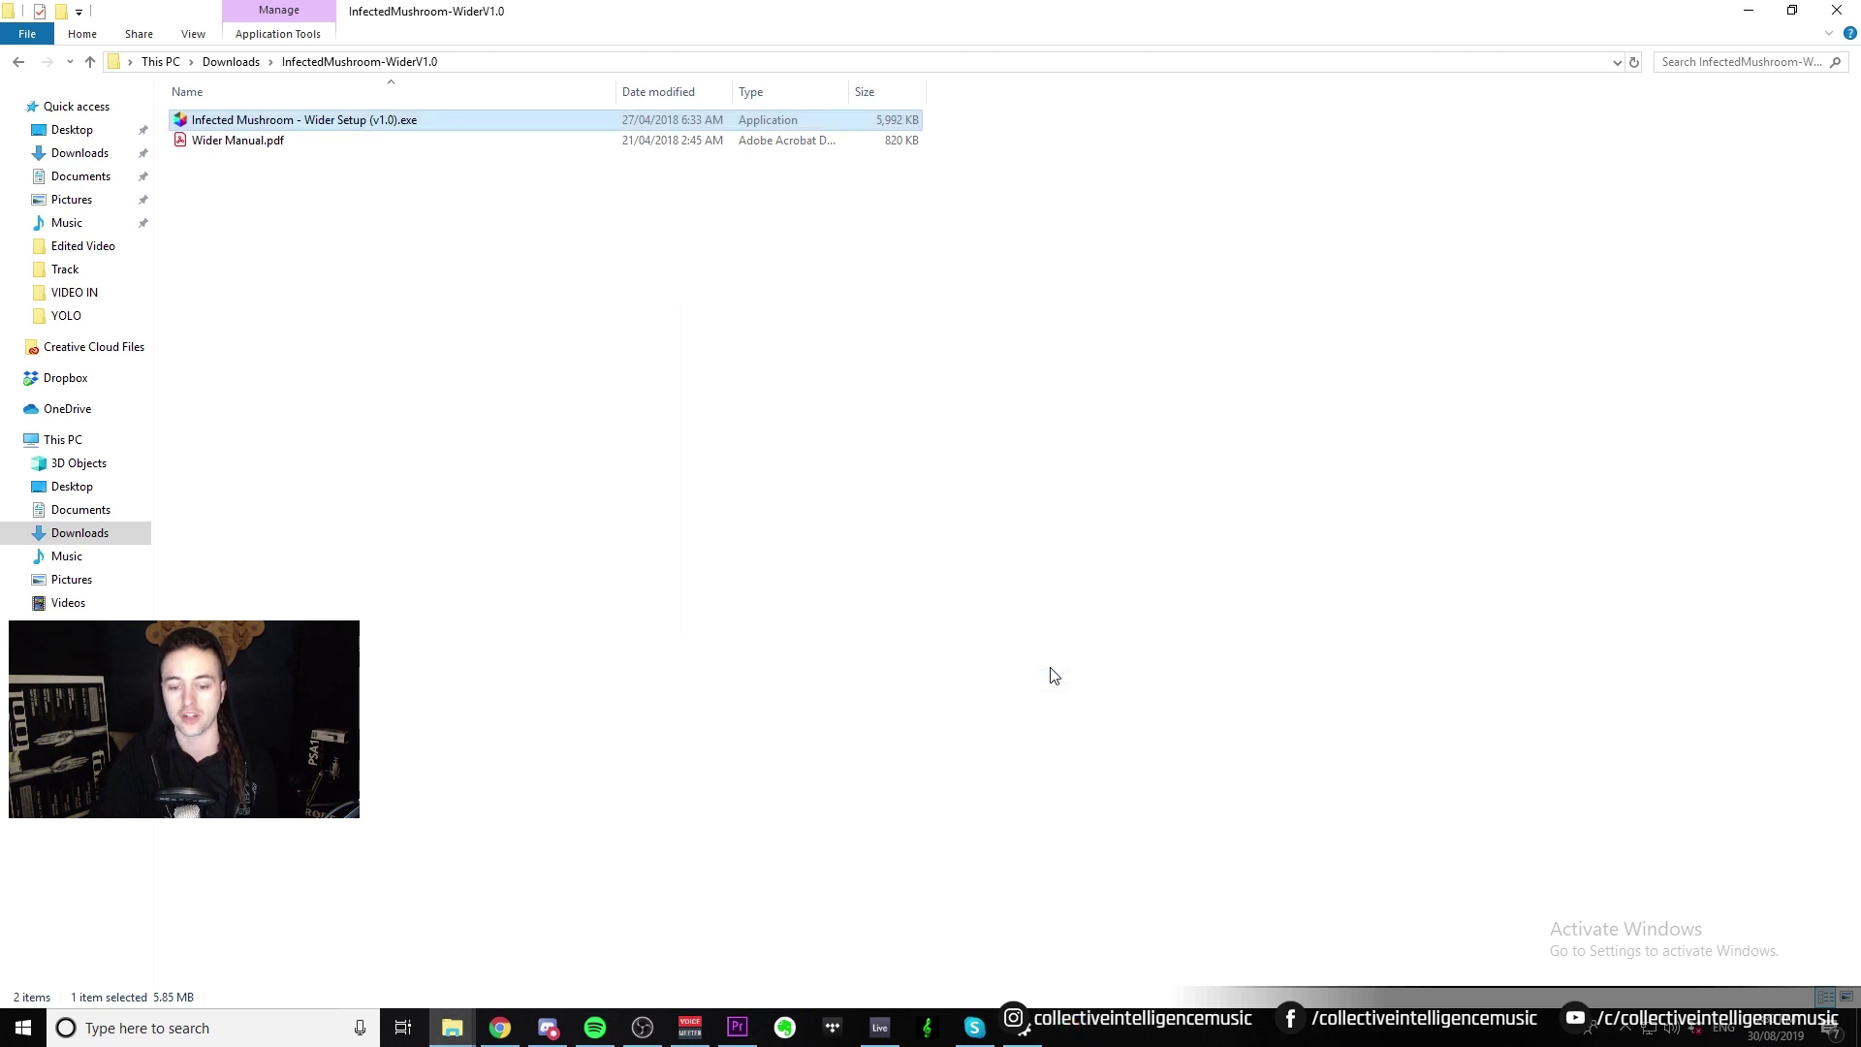
- Switch to Ableton Live in full screen, open the plug-in preferences to check the sources, and close them
click(879, 1027)
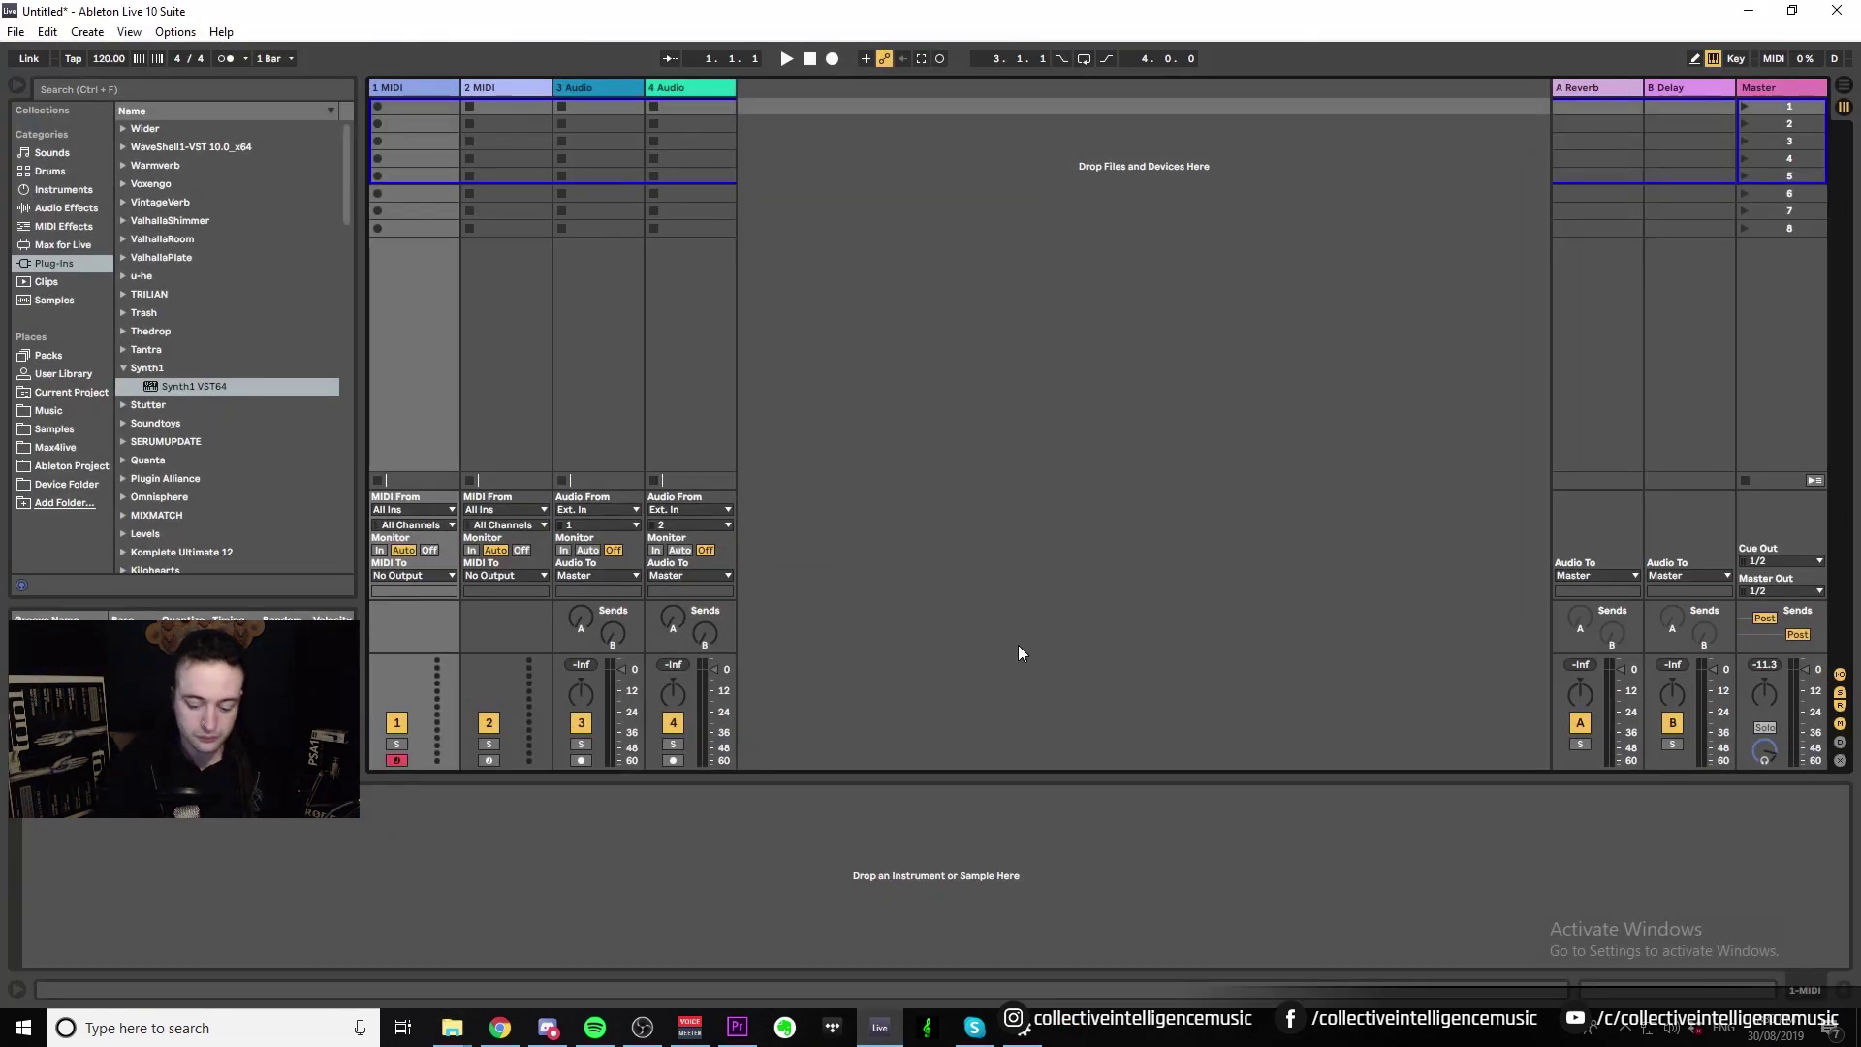
key(F11)
key(ctrl+comma)
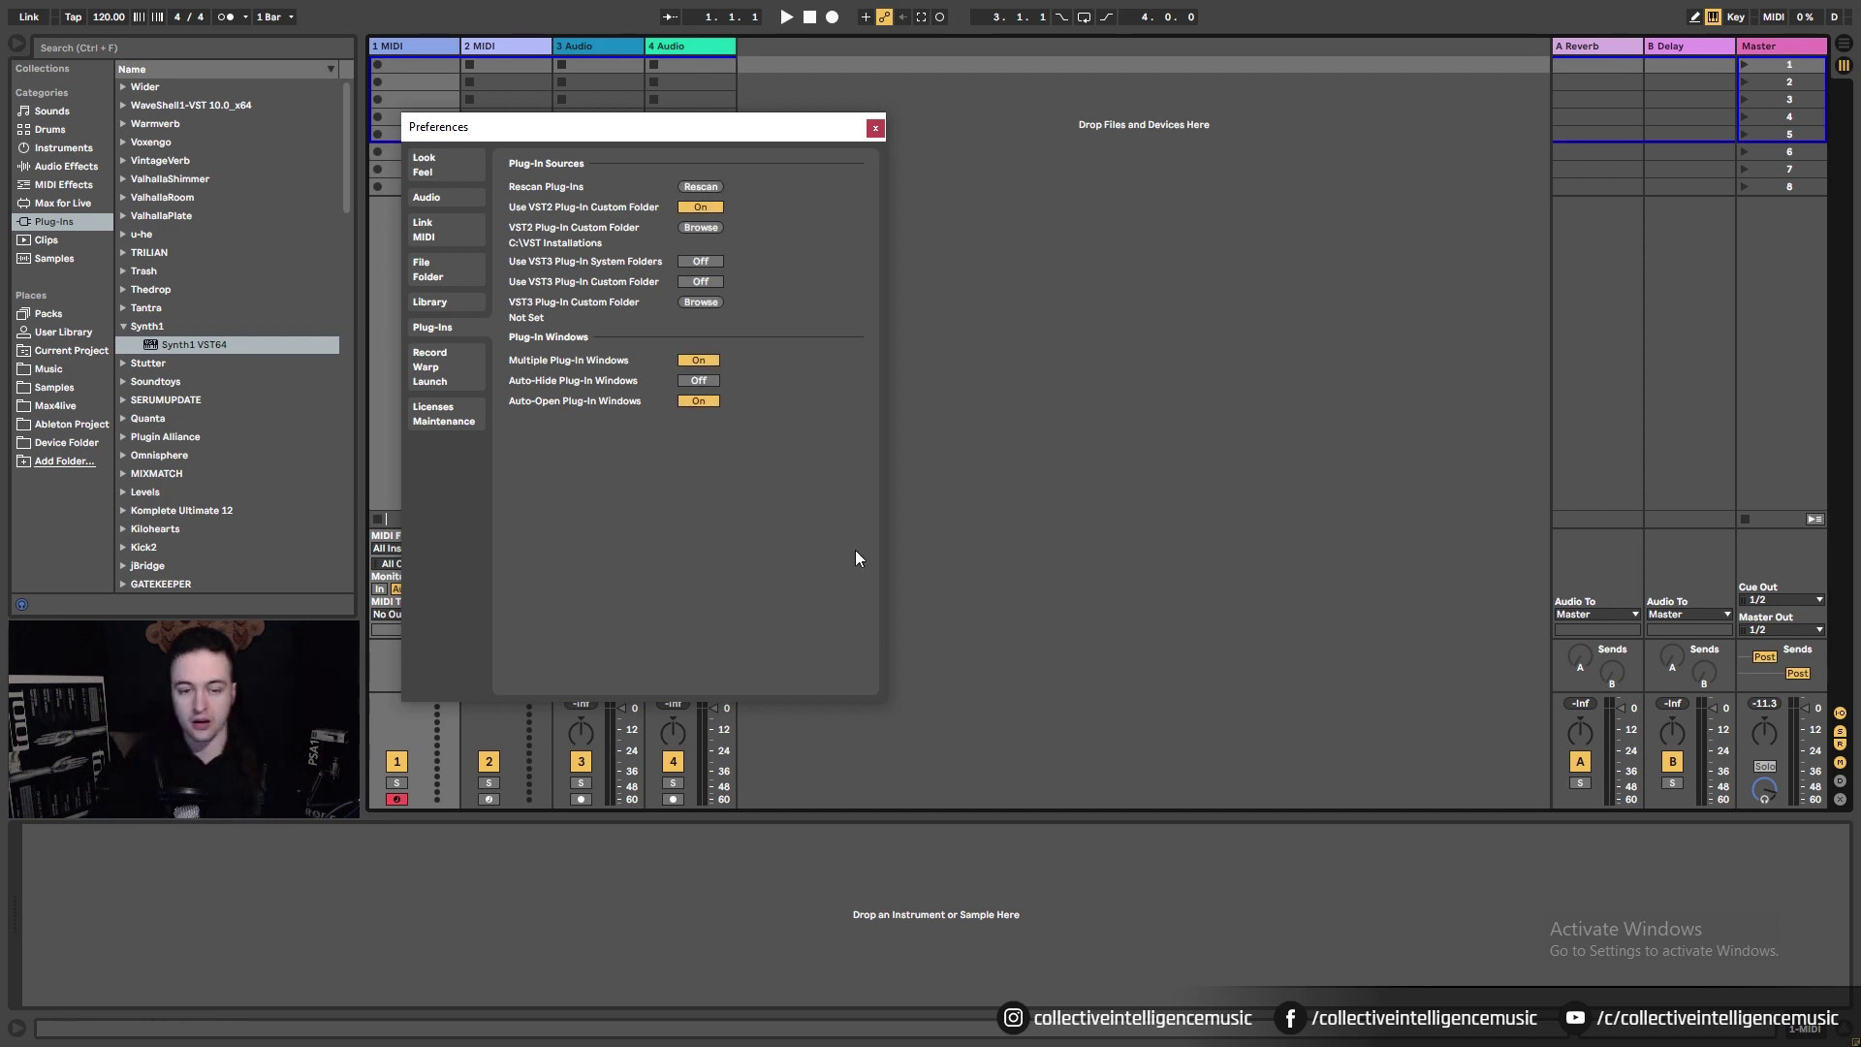
click(875, 128)
- Search the plug-ins for "Wider" and load the Wider plug-in onto the 1 MIDI track
click(144, 47)
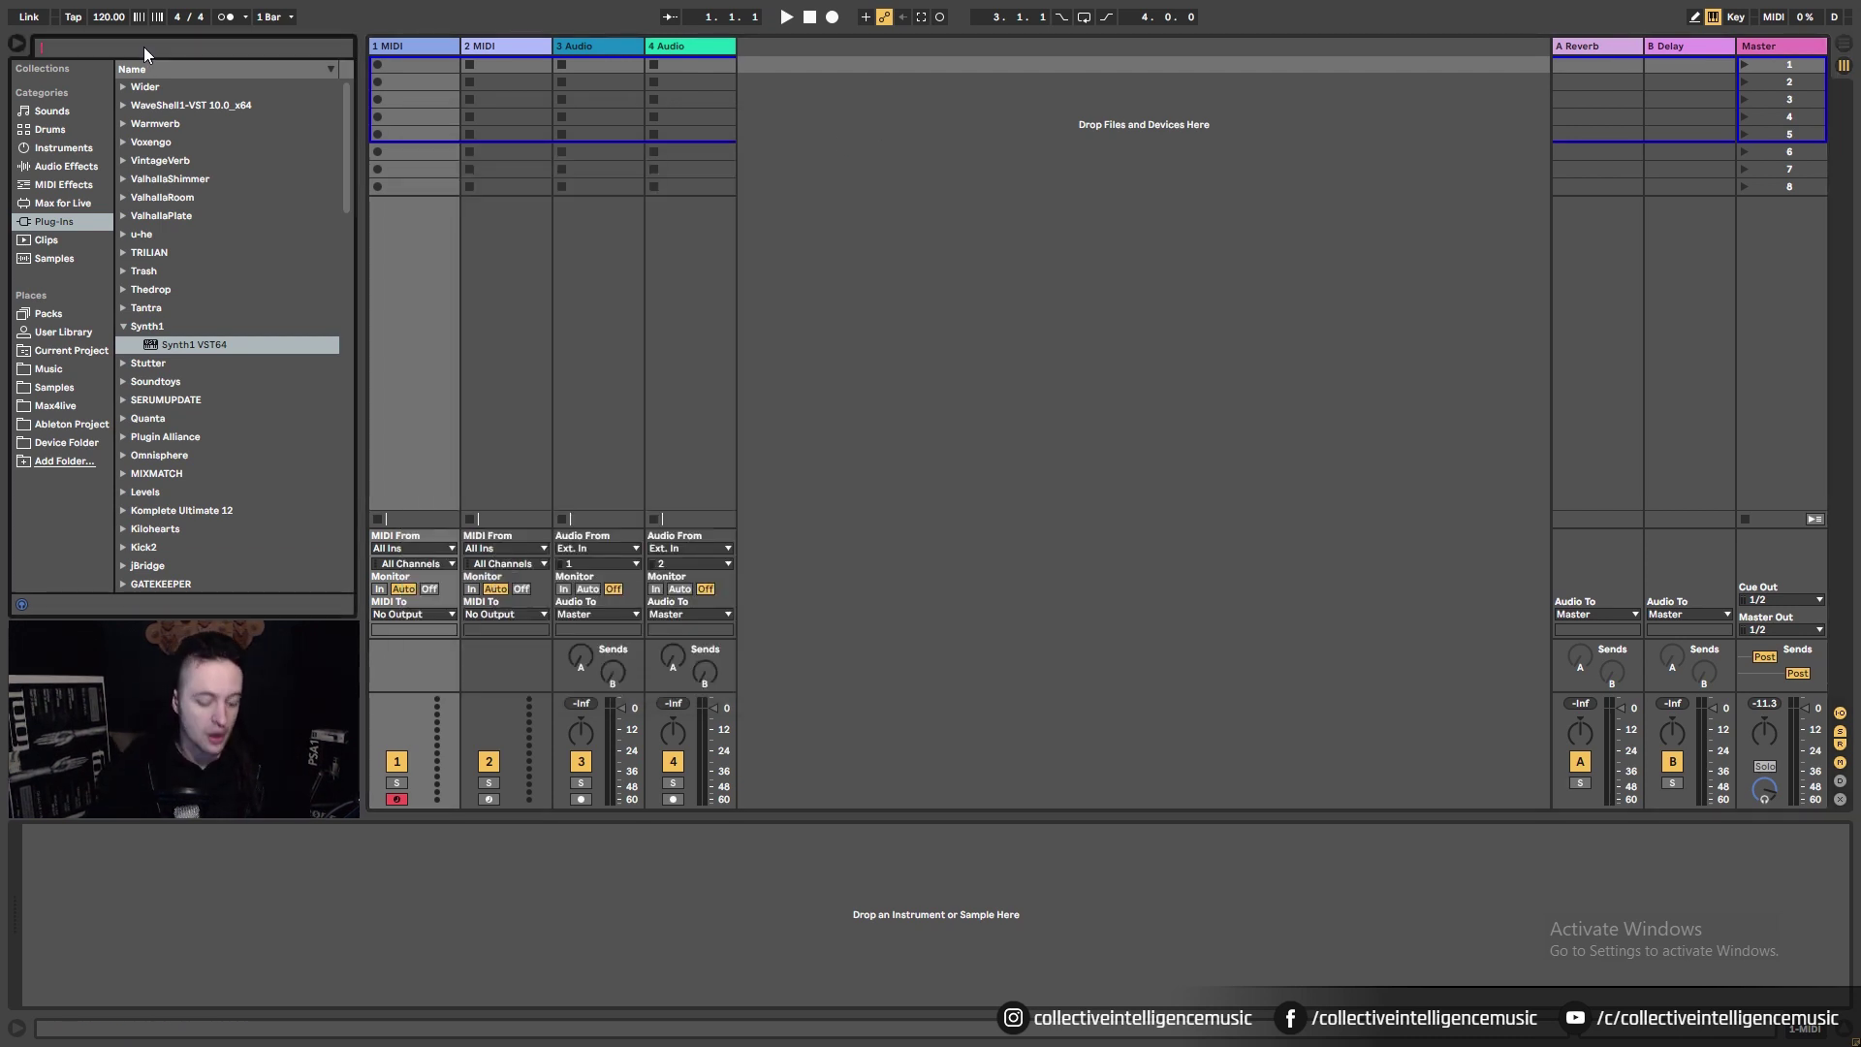
text(Wider)
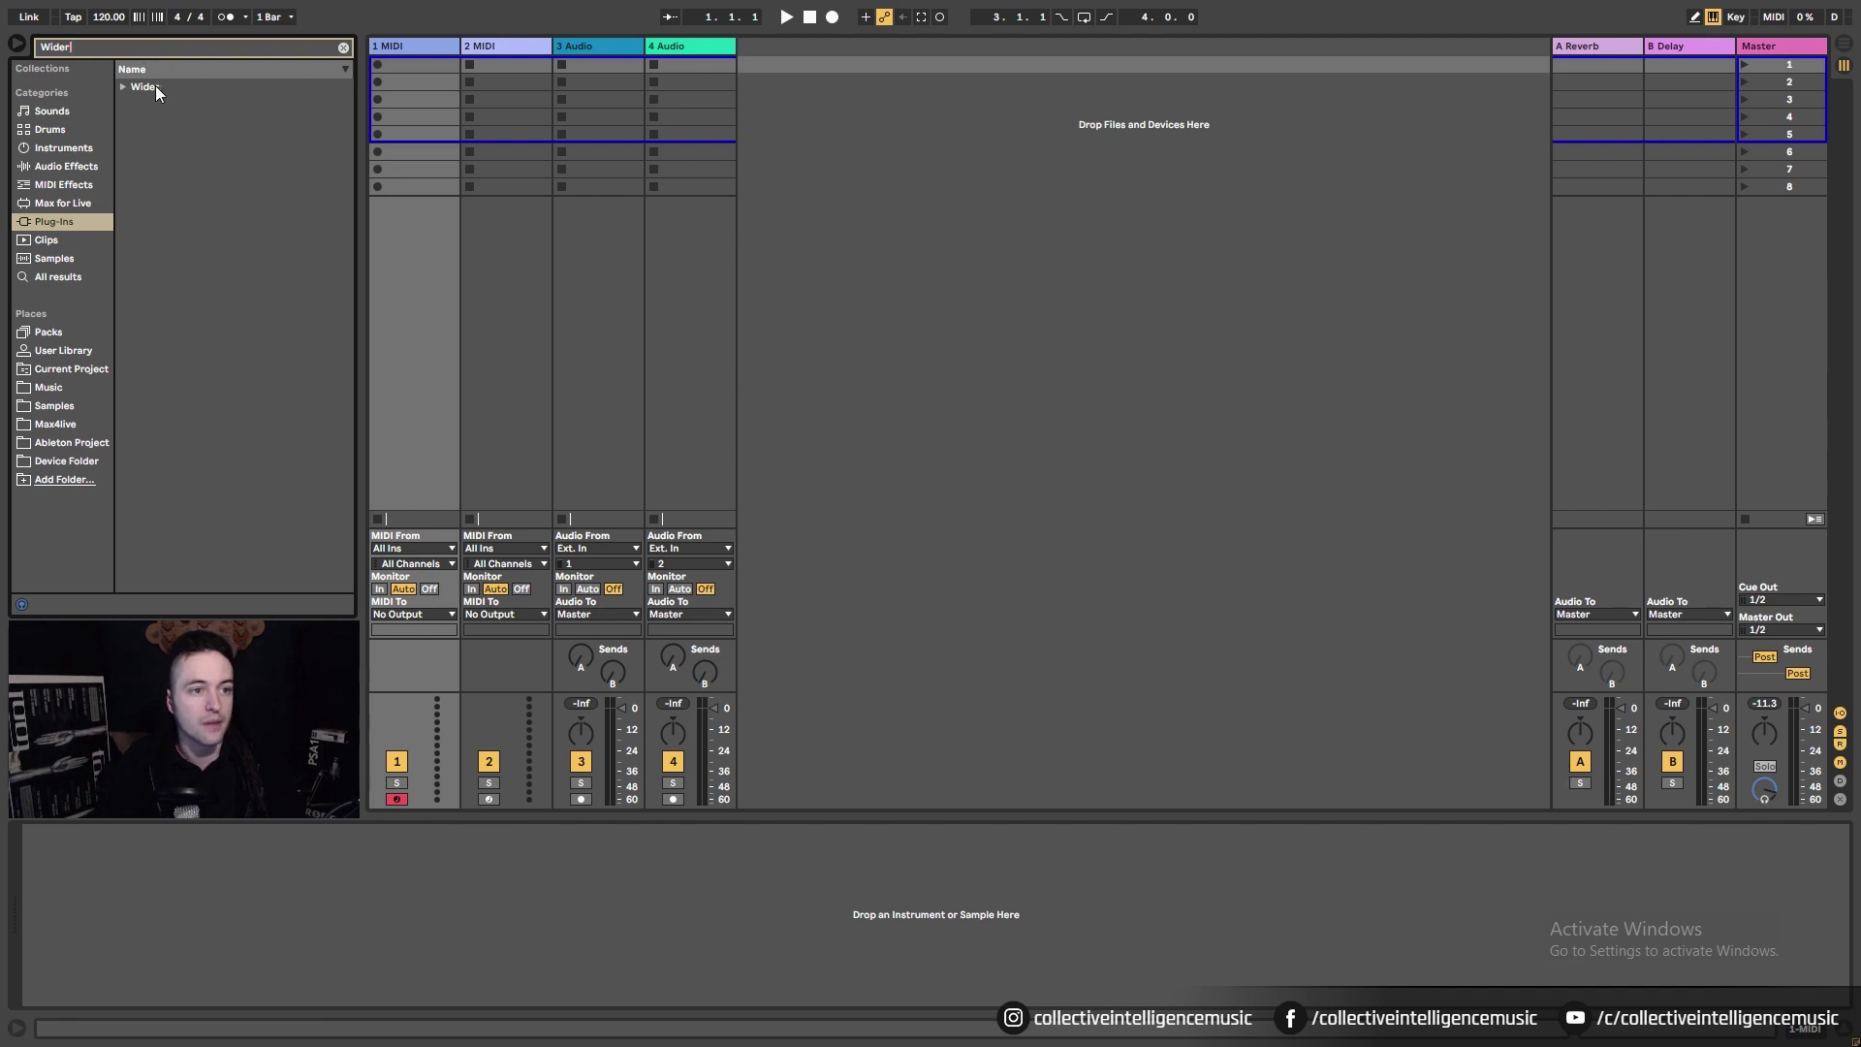
click(128, 86)
click(154, 107)
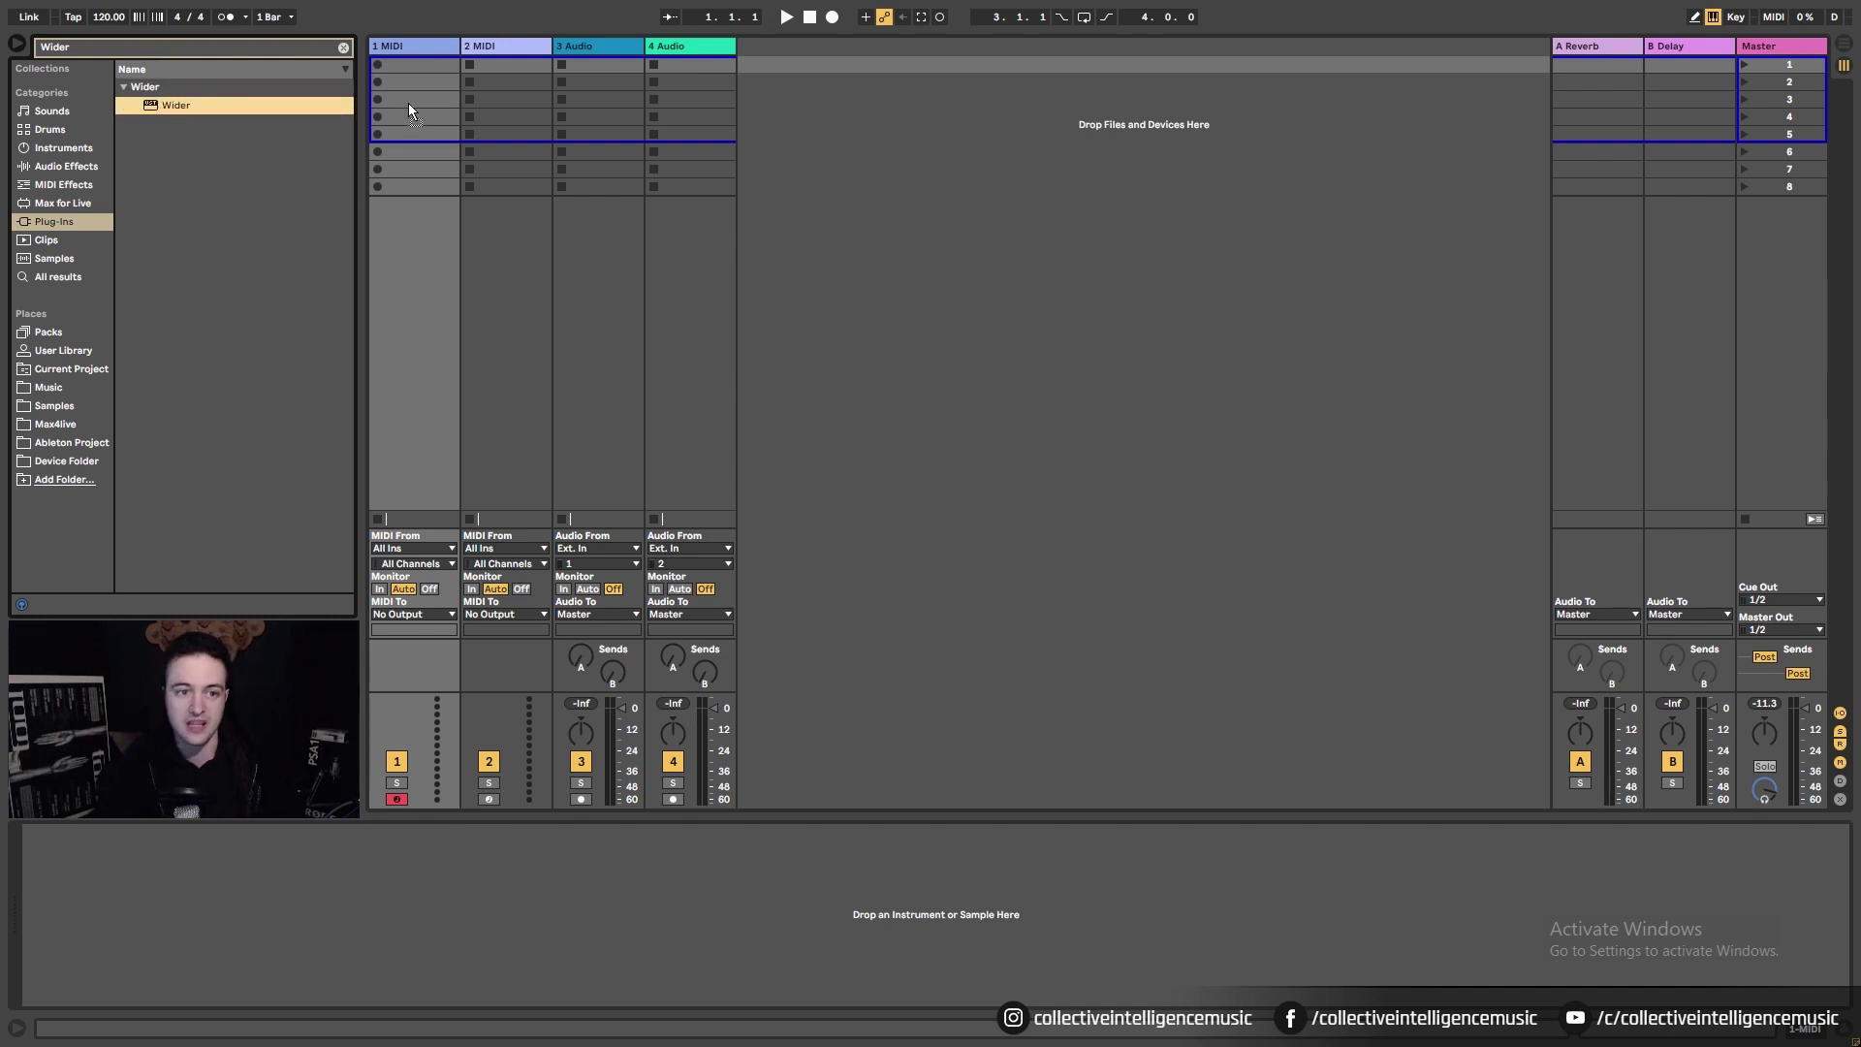
drag(409, 104, 424, 122)
- Reposition the Wider plug-in window, raise its stereo width to 200% and lower it to 0%
mouse_move(963, 275)
mouse_down()
mouse_move(931, 555)
mouse_move(979, 302)
mouse_up()
drag(1027, 456, 1027, 163)
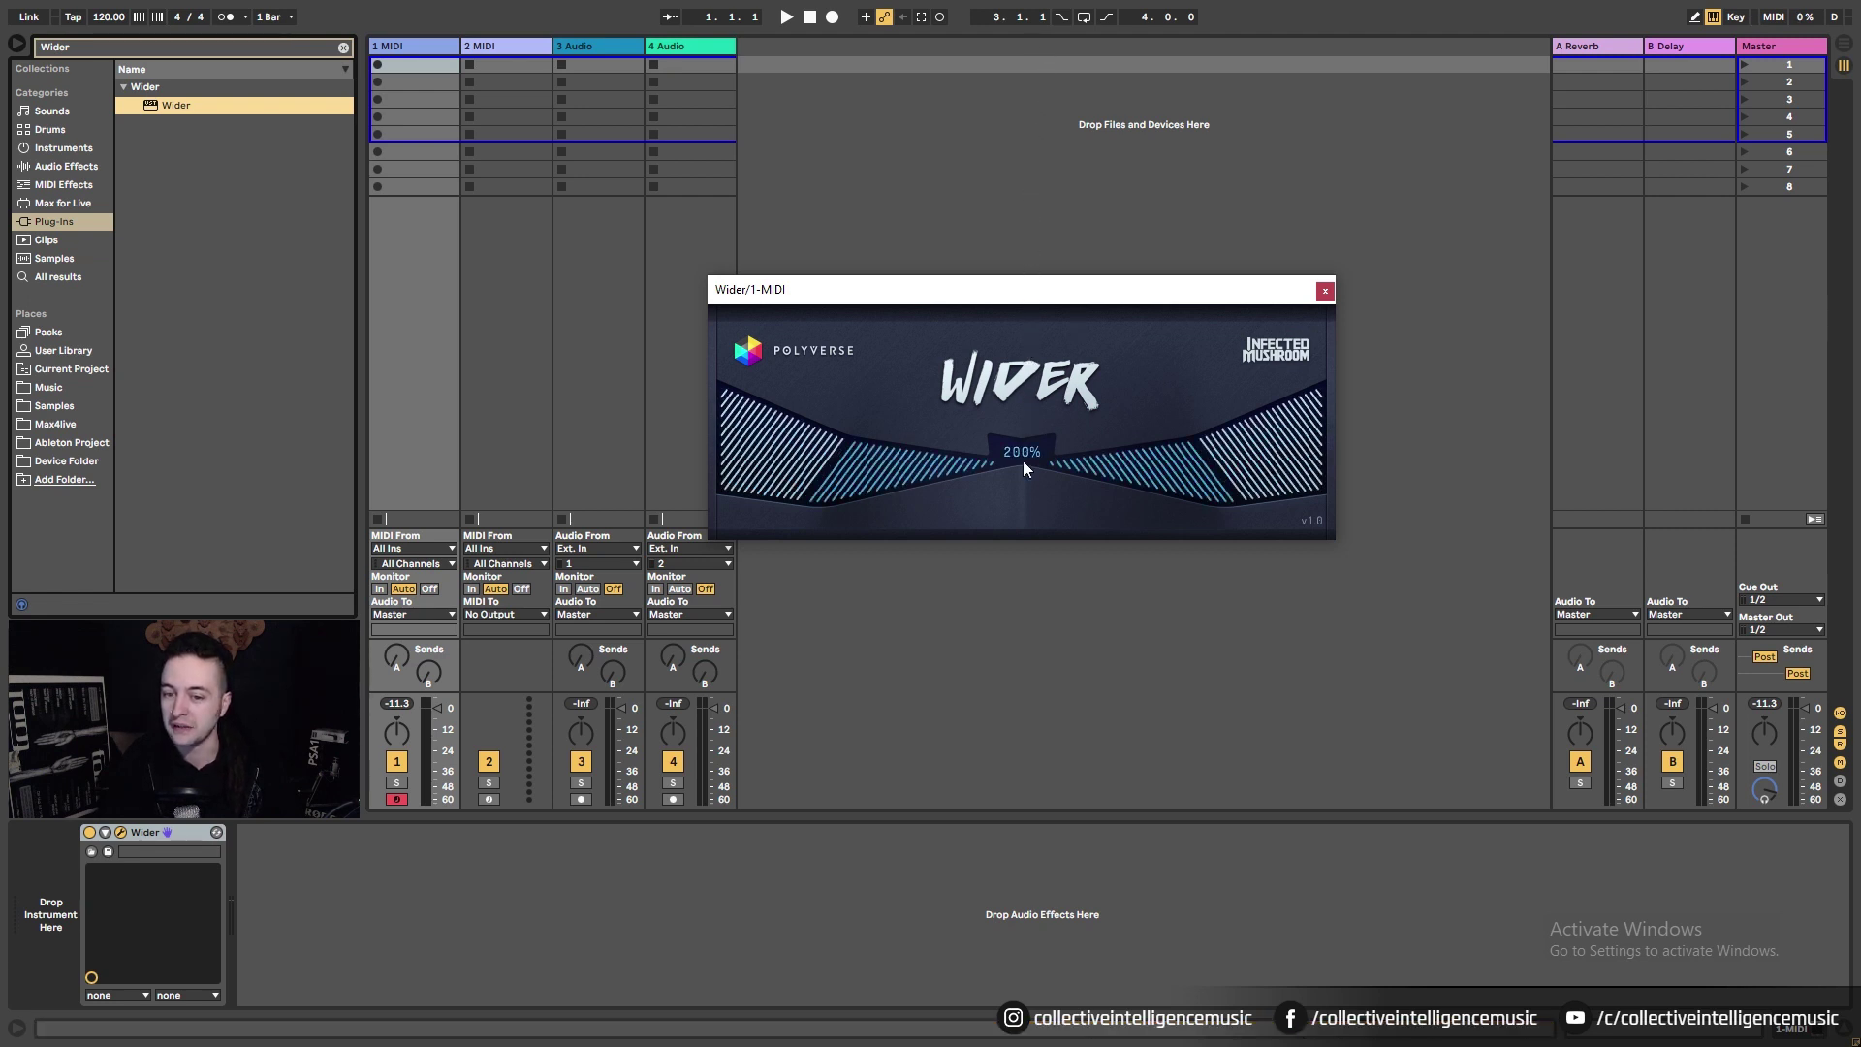
drag(1000, 502, 1016, 698)
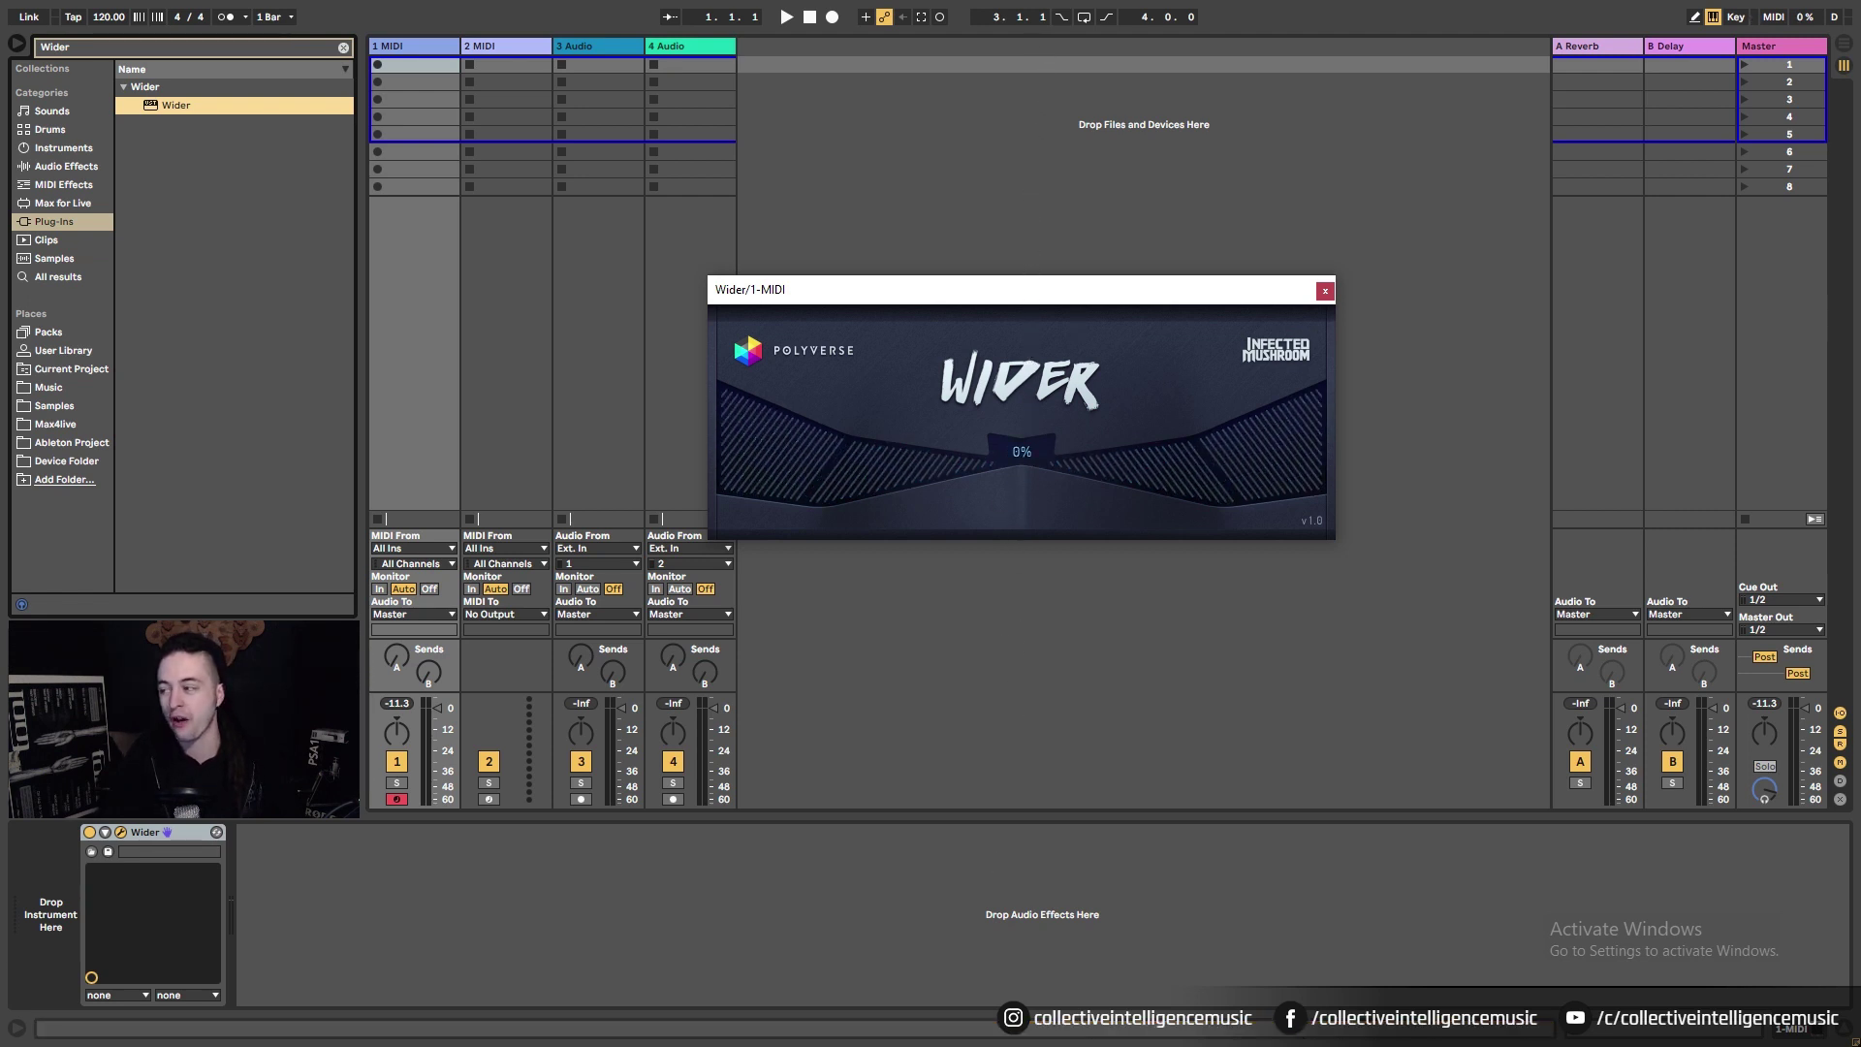